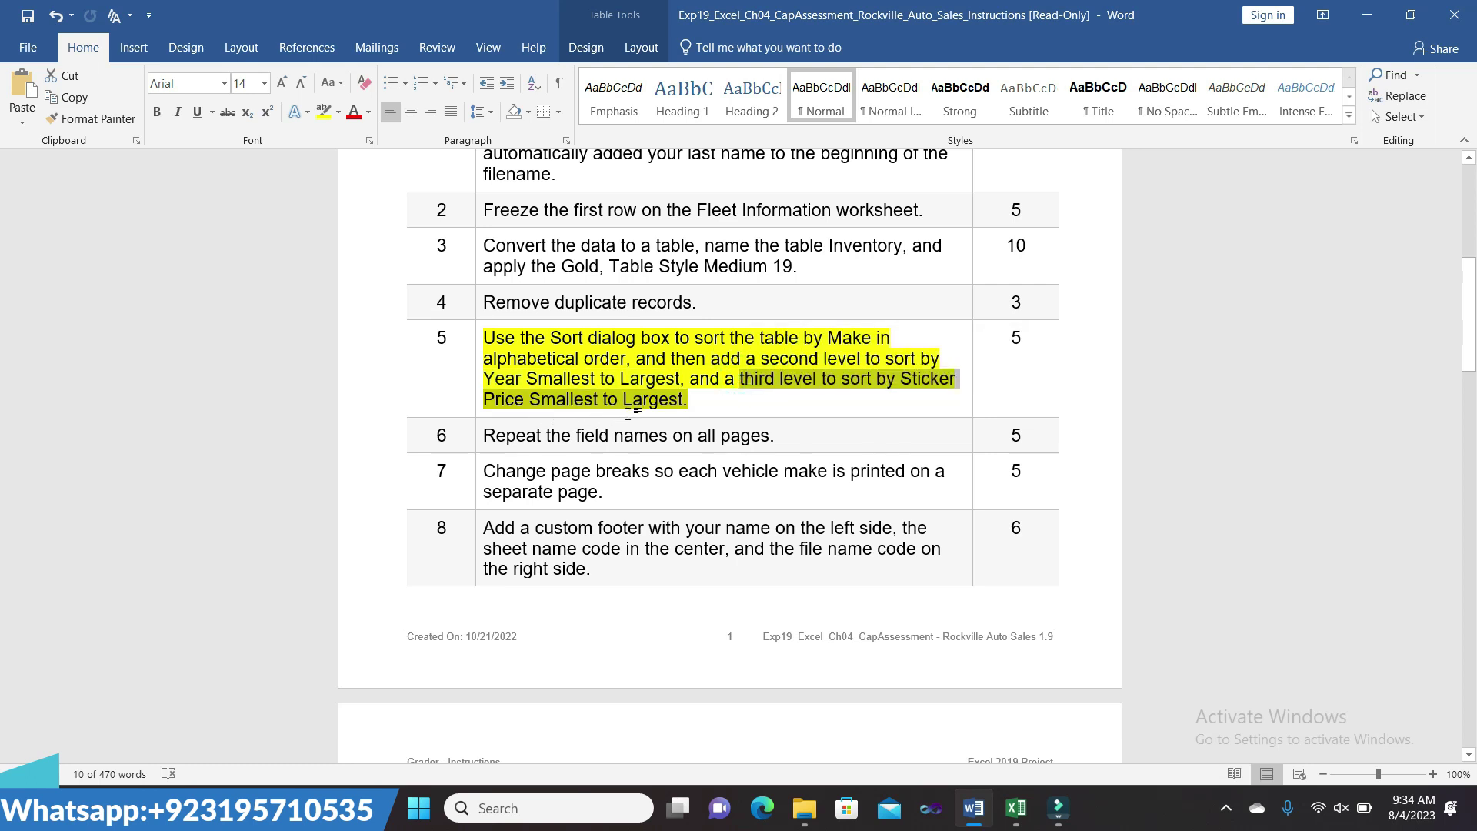
- Switch to the Excel workbook and add a third sort level by Sticker Price, Smallest to Largest, then apply the sort
{"action": "mouse_move", "coordinate": [1015, 807]}
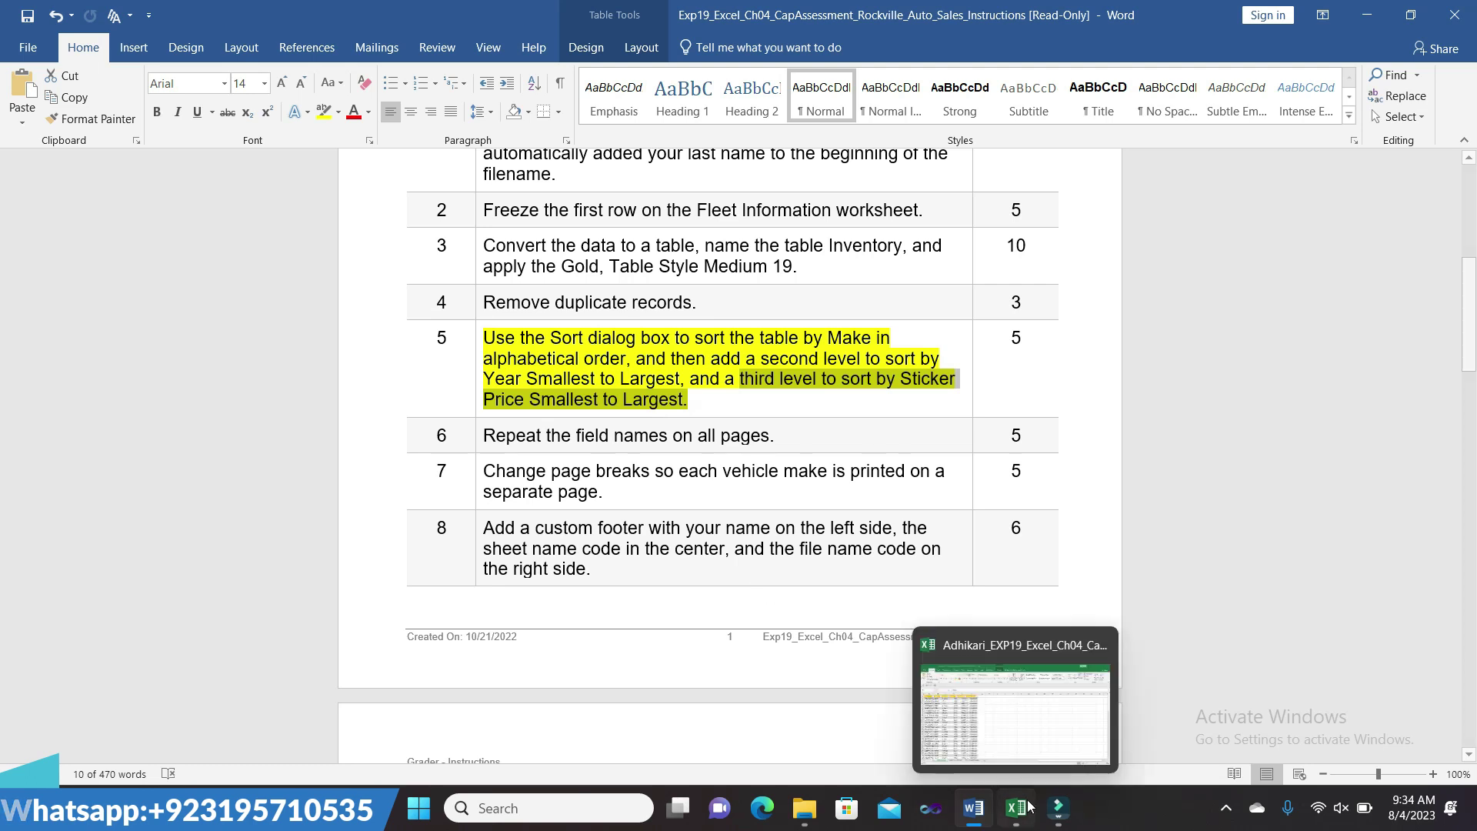
{"action": "left_click", "coordinate": [1008, 731]}
{"action": "left_click", "coordinate": [381, 305]}
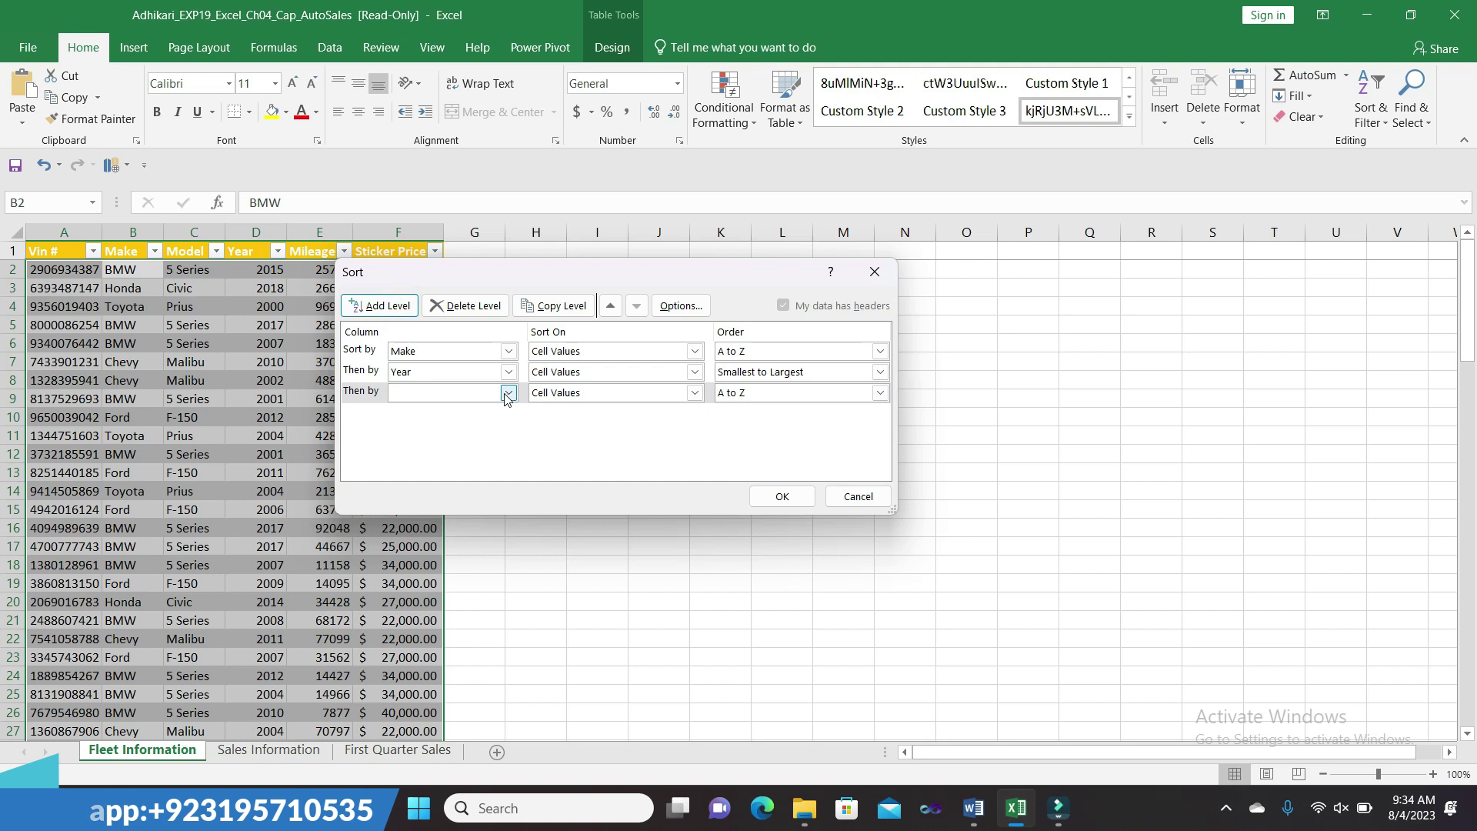
{"action": "left_click", "coordinate": [508, 394]}
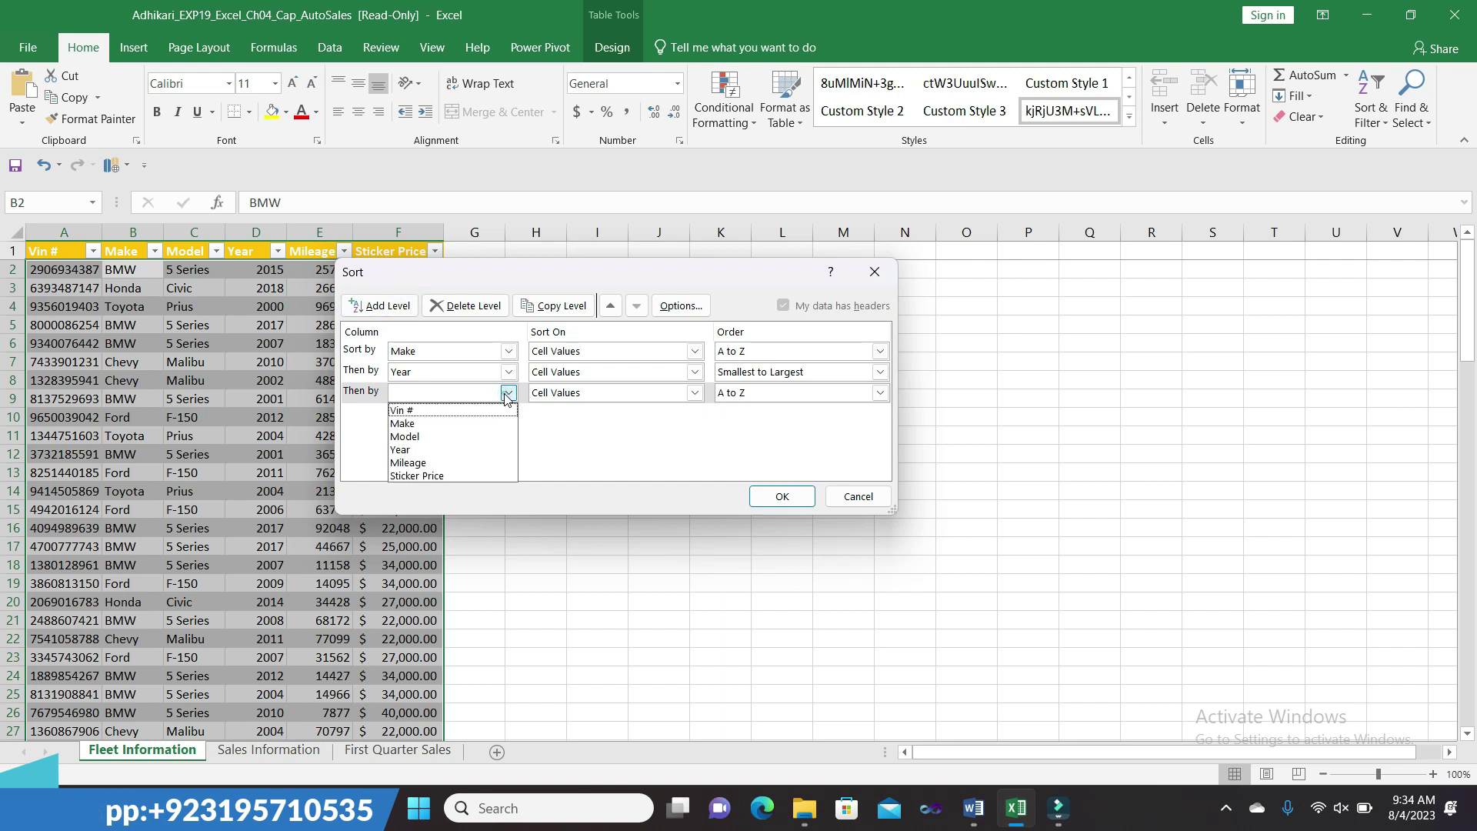
{"action": "left_click", "coordinate": [484, 478]}
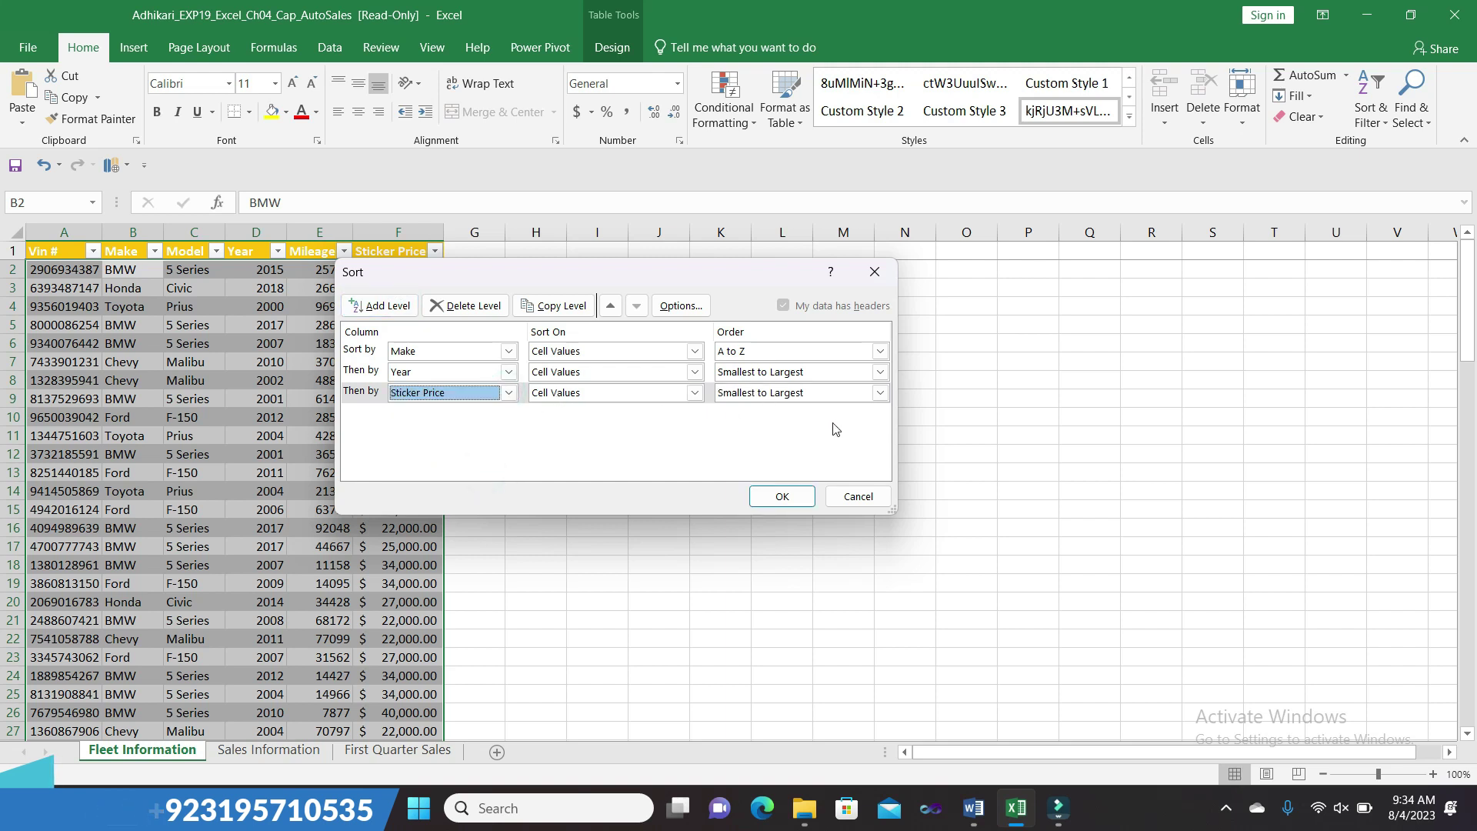
{"action": "left_click", "coordinate": [778, 497]}
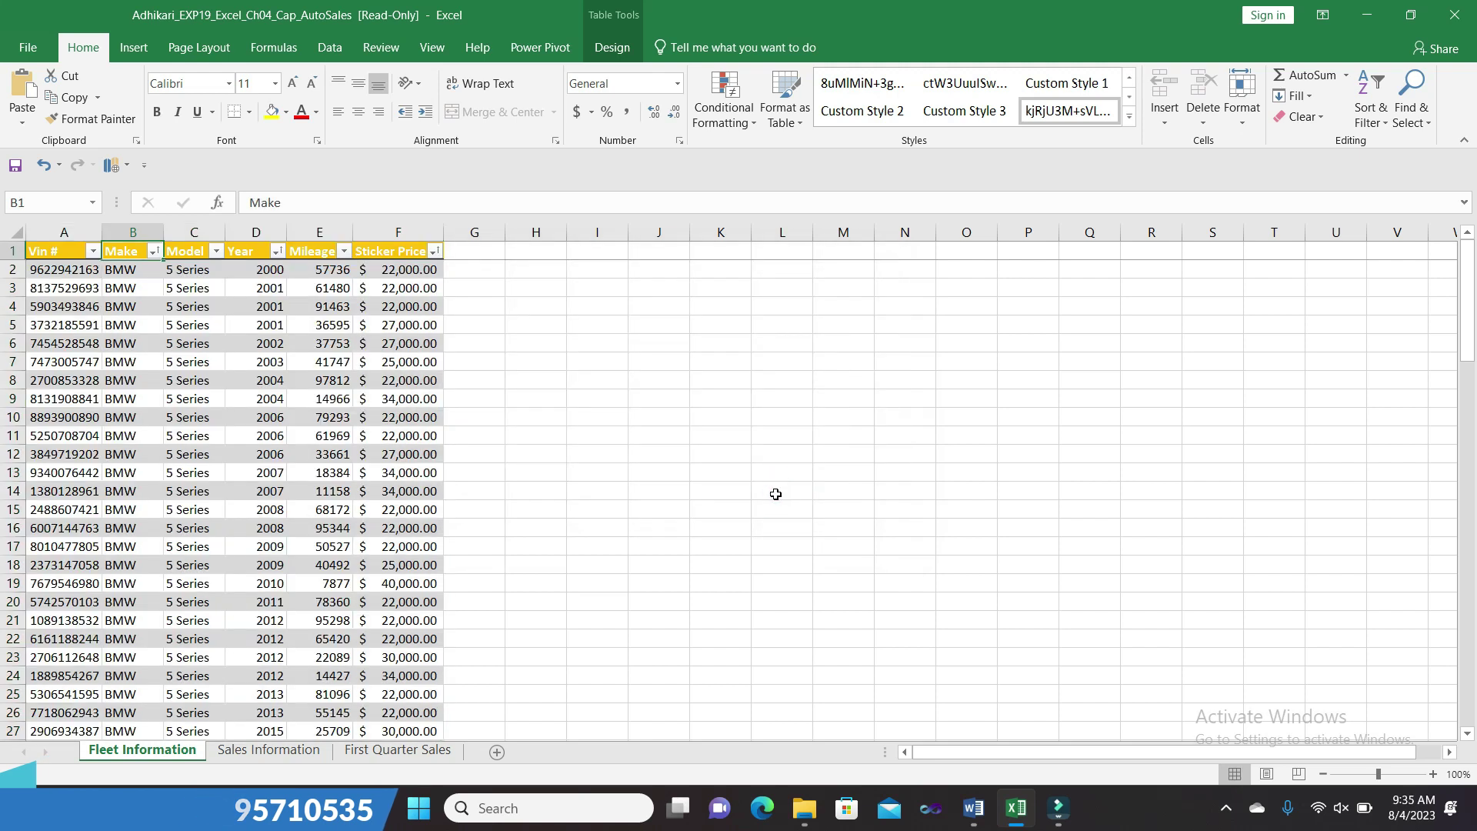
- Switch to the instructions document in Word at instruction 5
{"action": "left_click", "coordinate": [973, 806]}
{"action": "right_click", "coordinate": [976, 720]}
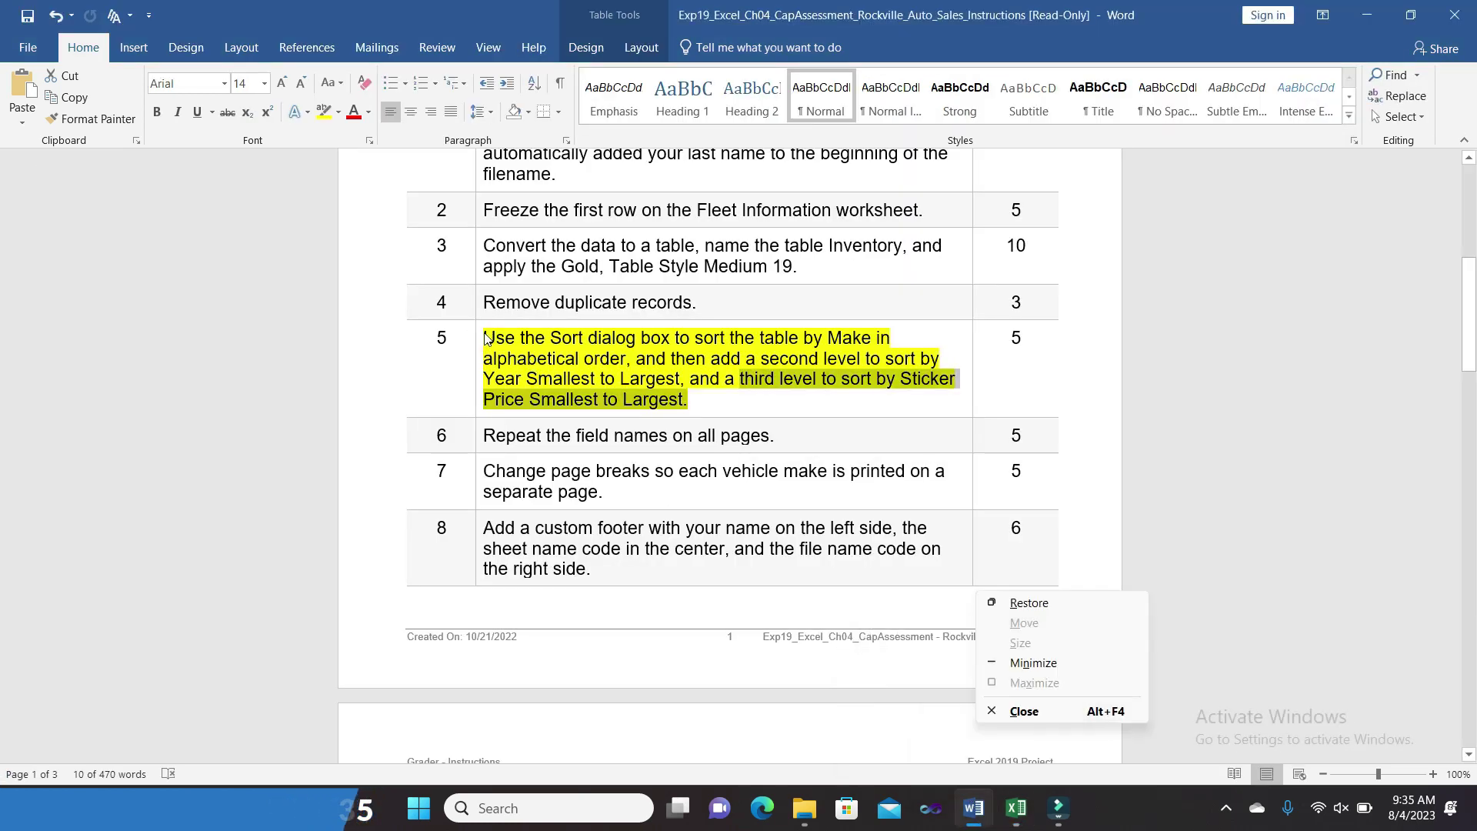
{"action": "left_click", "coordinate": [890, 396]}
{"action": "left_click", "coordinate": [699, 395]}
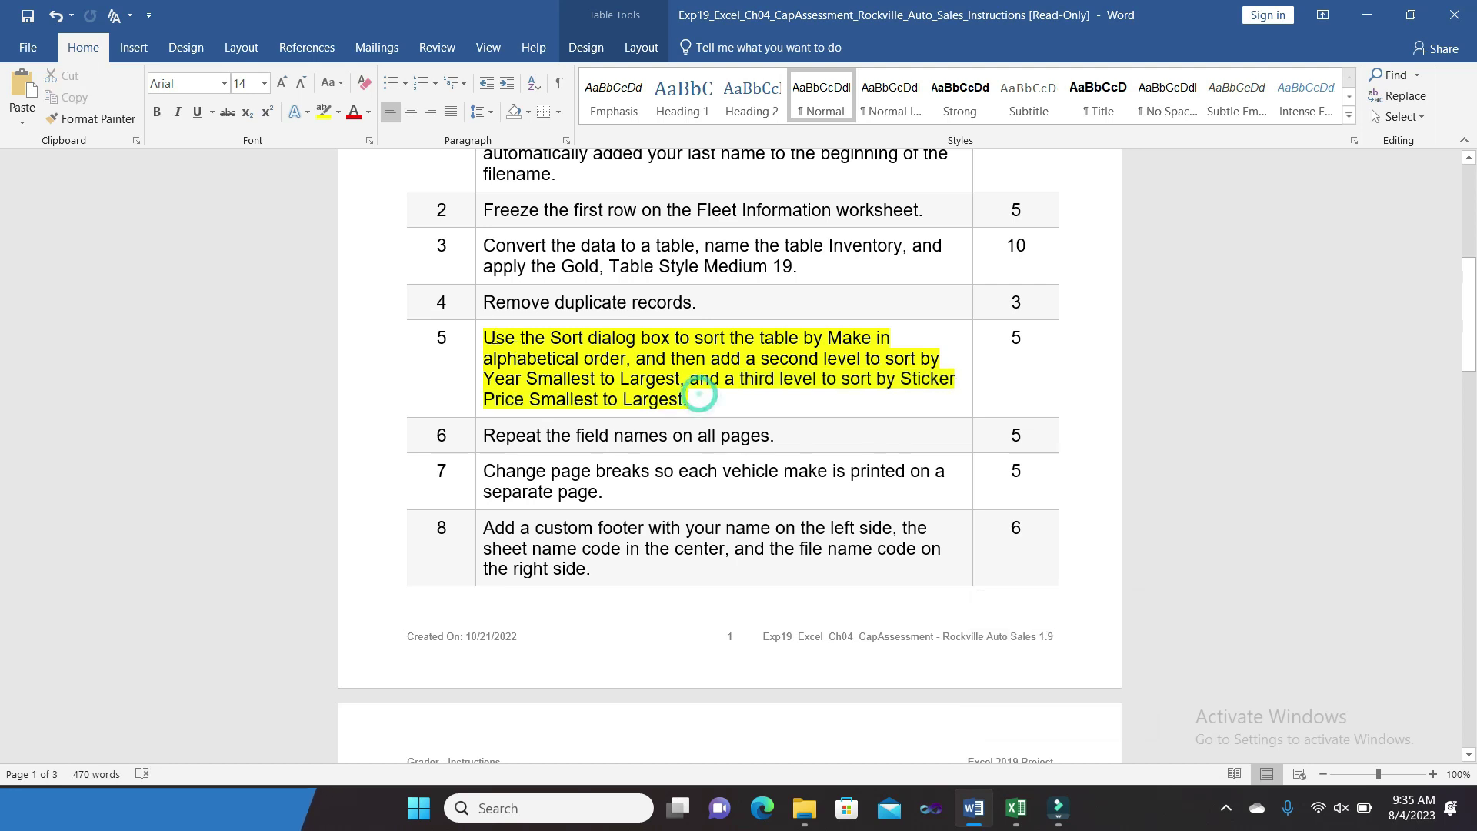
{"action": "left_click", "coordinate": [479, 332]}
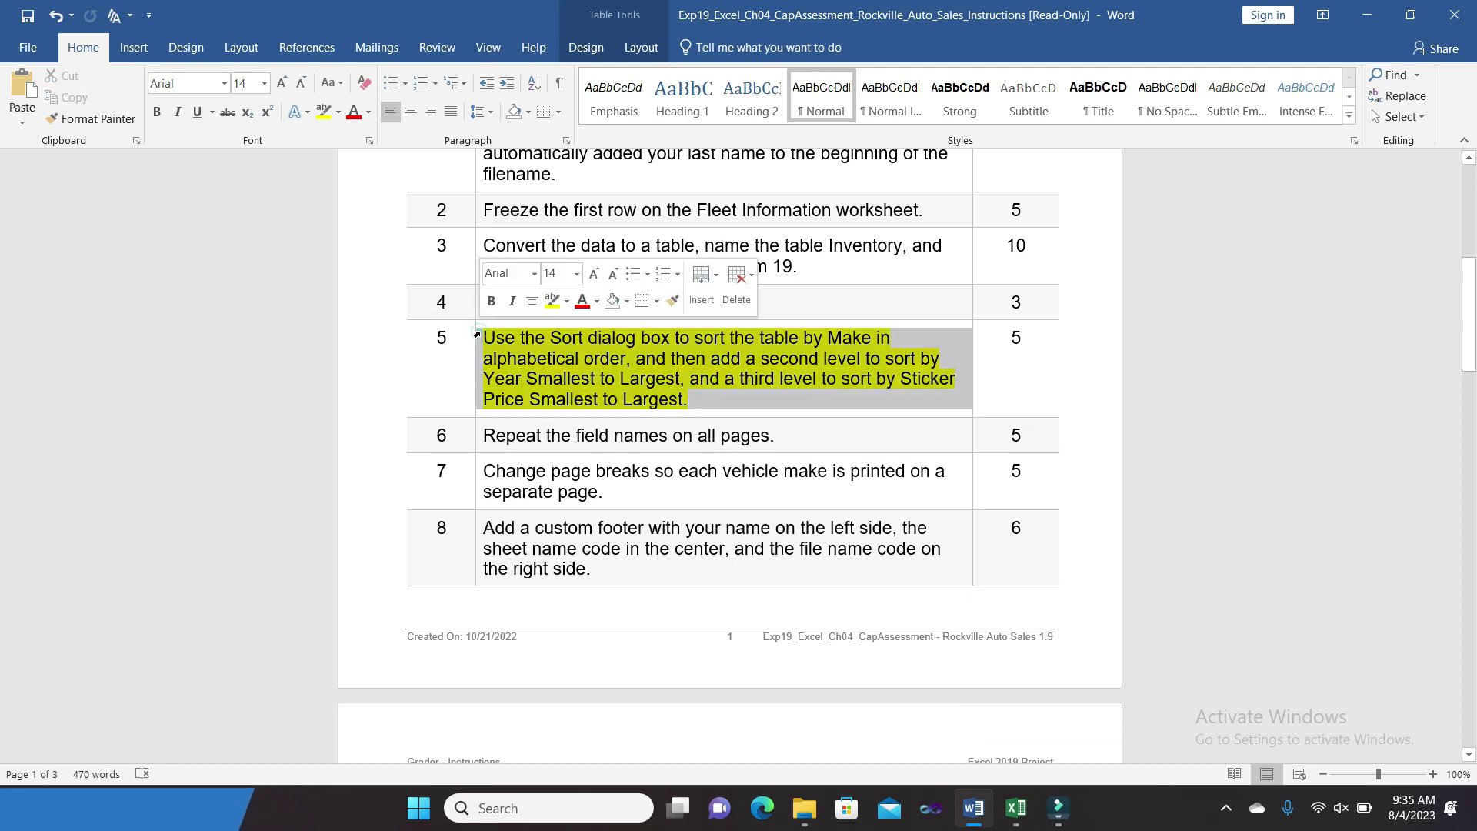
{"action": "left_click", "coordinate": [542, 307]}
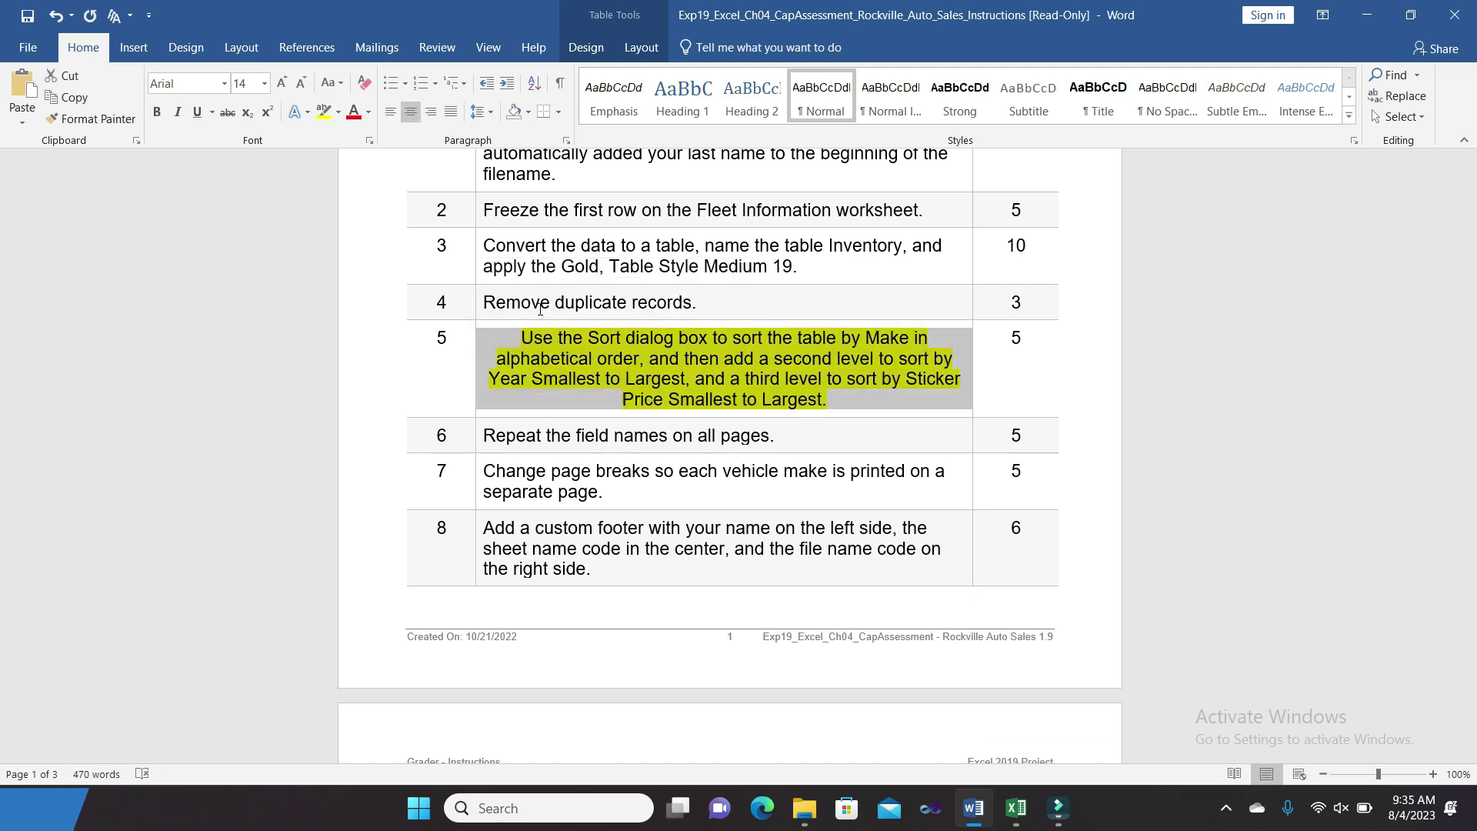
{"action": "key", "text": "ctrl+z"}
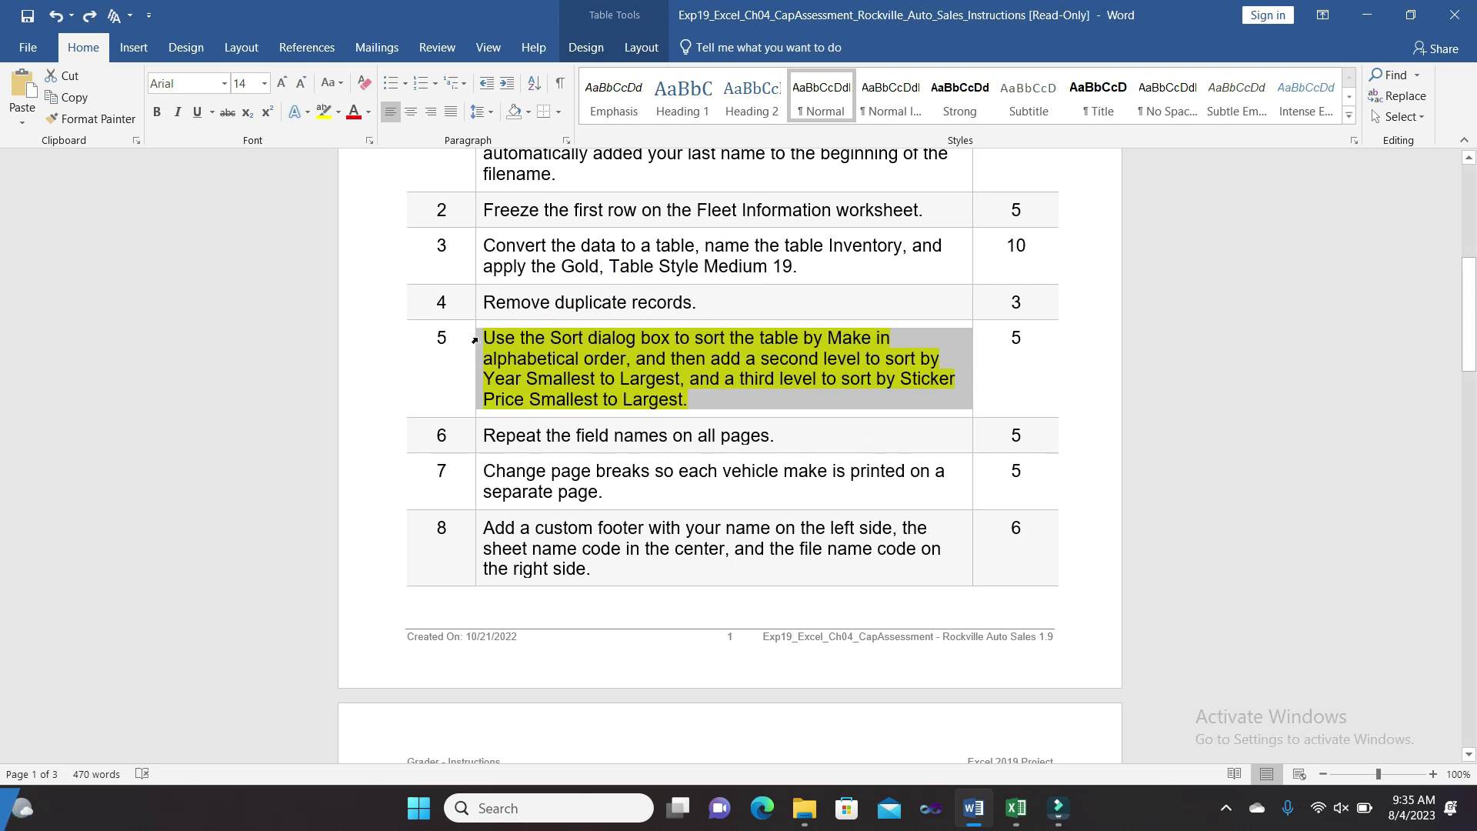
- Remove the yellow highlight from instruction 5 and highlight instruction 6 about repeating the field names in yellow
{"action": "left_click", "coordinate": [476, 335]}
{"action": "left_click", "coordinate": [476, 335]}
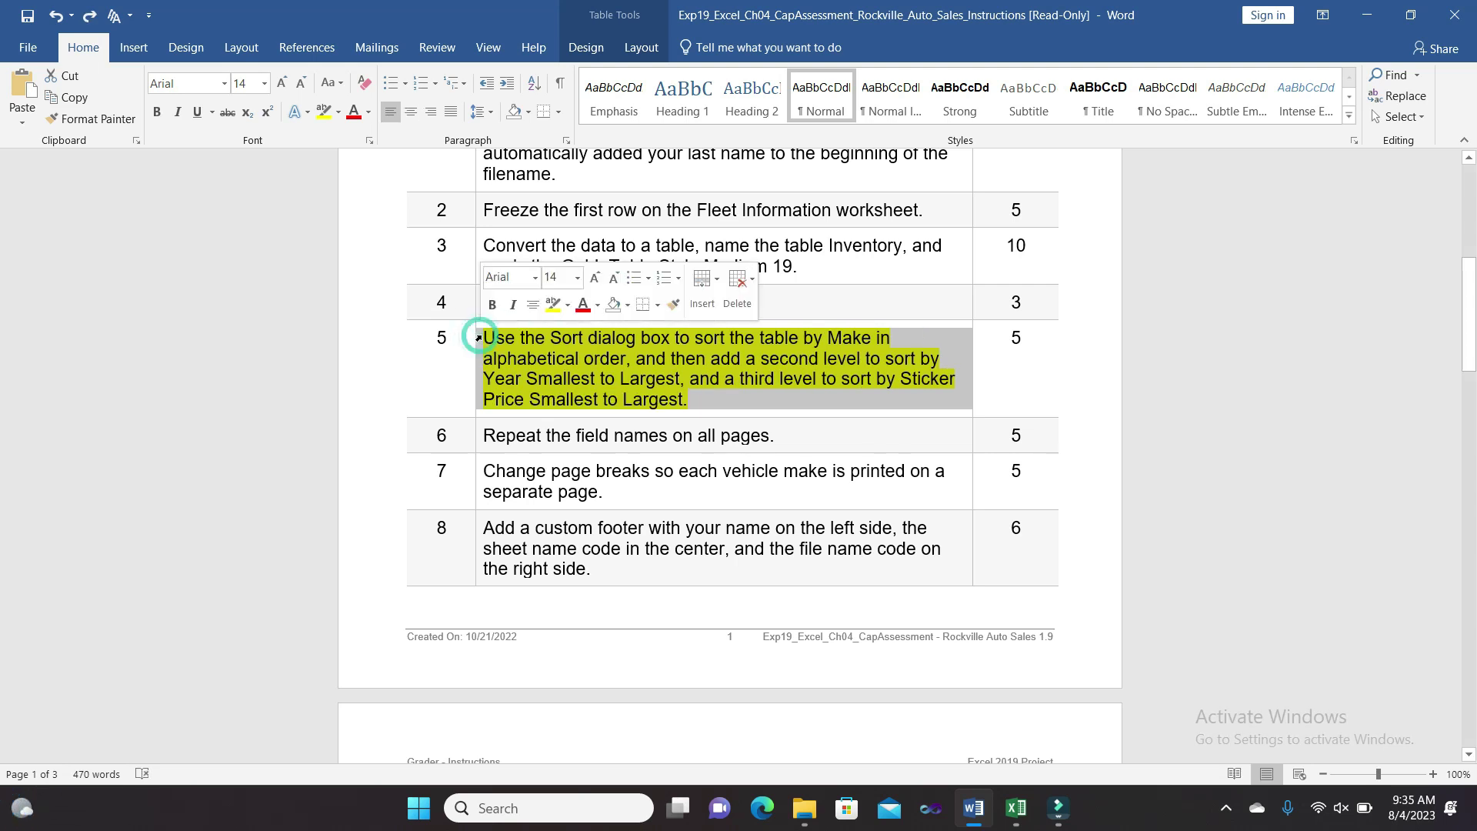
{"action": "left_click", "coordinate": [500, 384]}
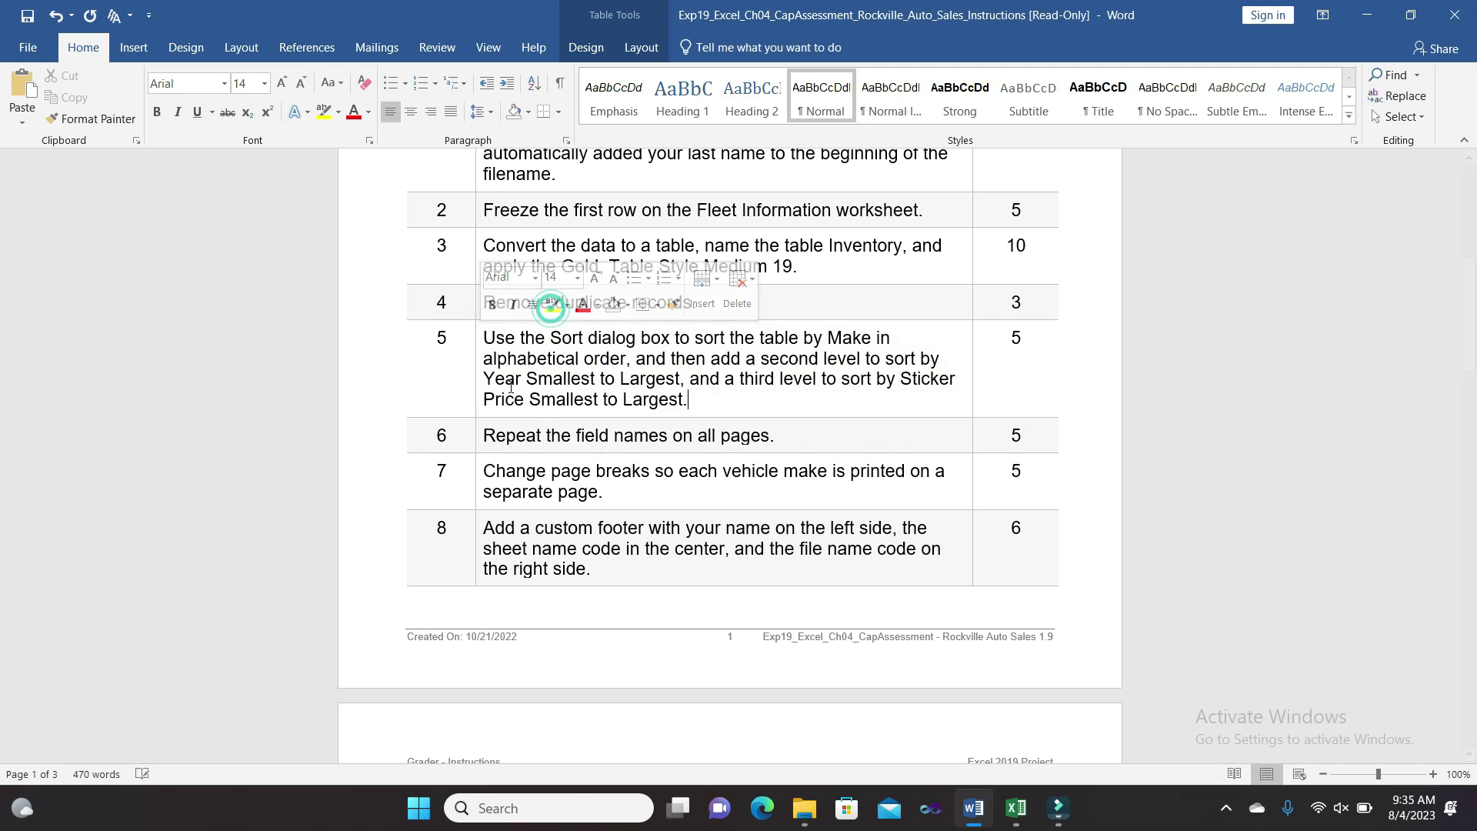
{"action": "left_click", "coordinate": [479, 435]}
{"action": "left_click", "coordinate": [556, 403]}
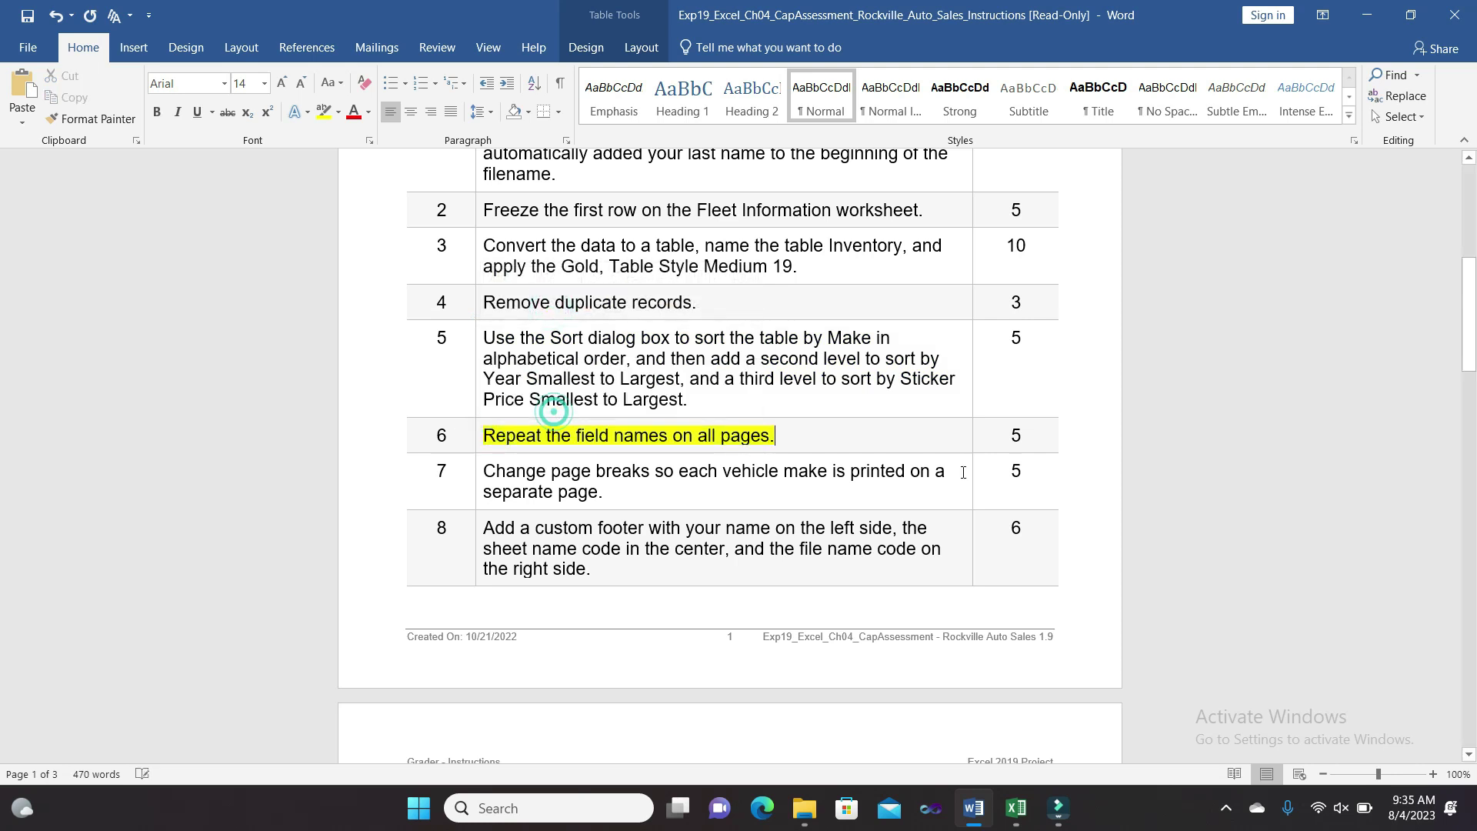
{"action": "left_click_drag", "start_coordinate": [1469, 327], "coordinate": [1469, 347]}
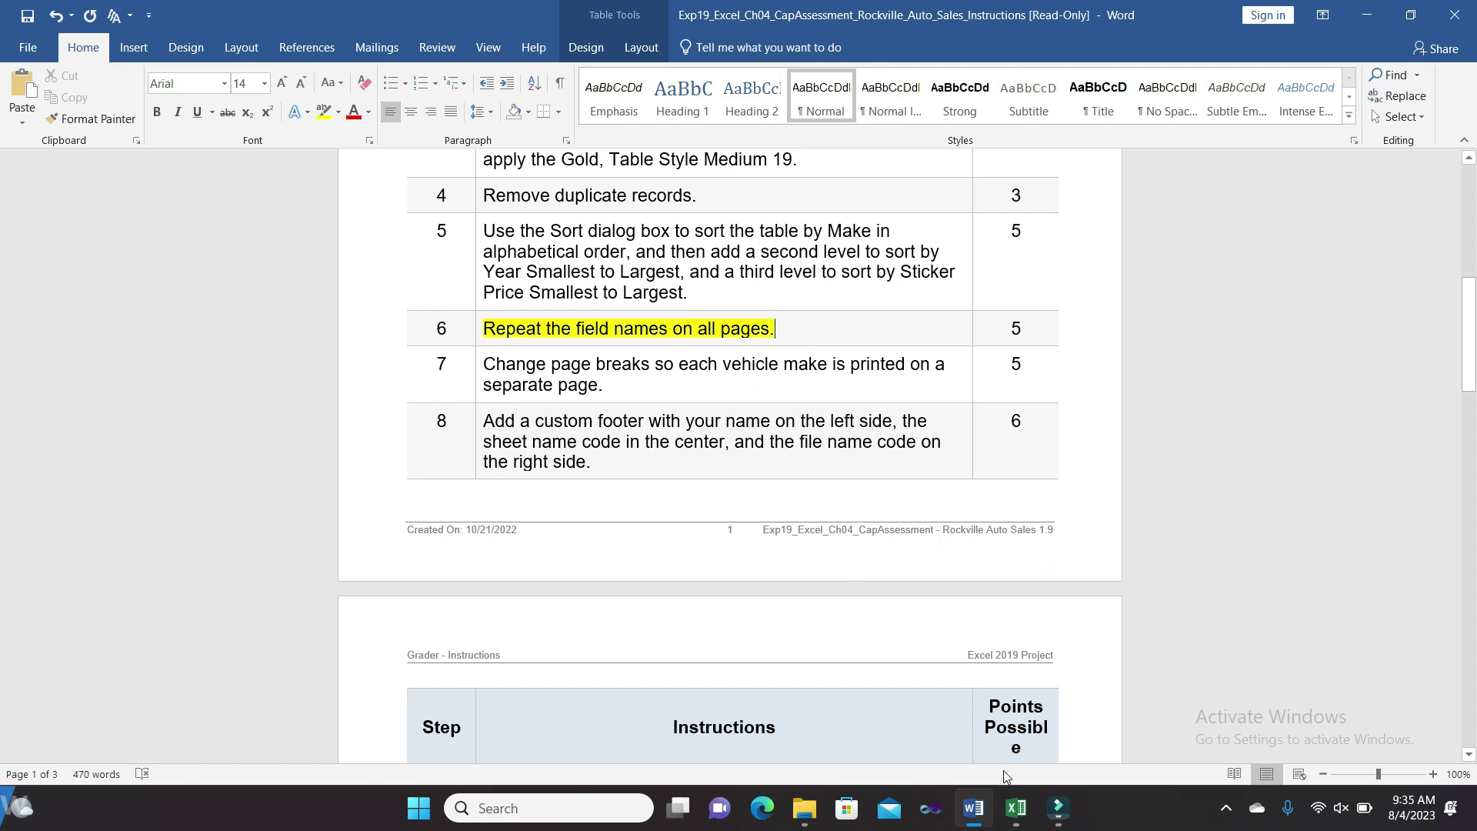
- Switch to the Excel workbook and check the field names in row 1 of the Fleet Information worksheet
{"action": "mouse_move", "coordinate": [1014, 807]}
{"action": "left_click", "coordinate": [977, 713]}
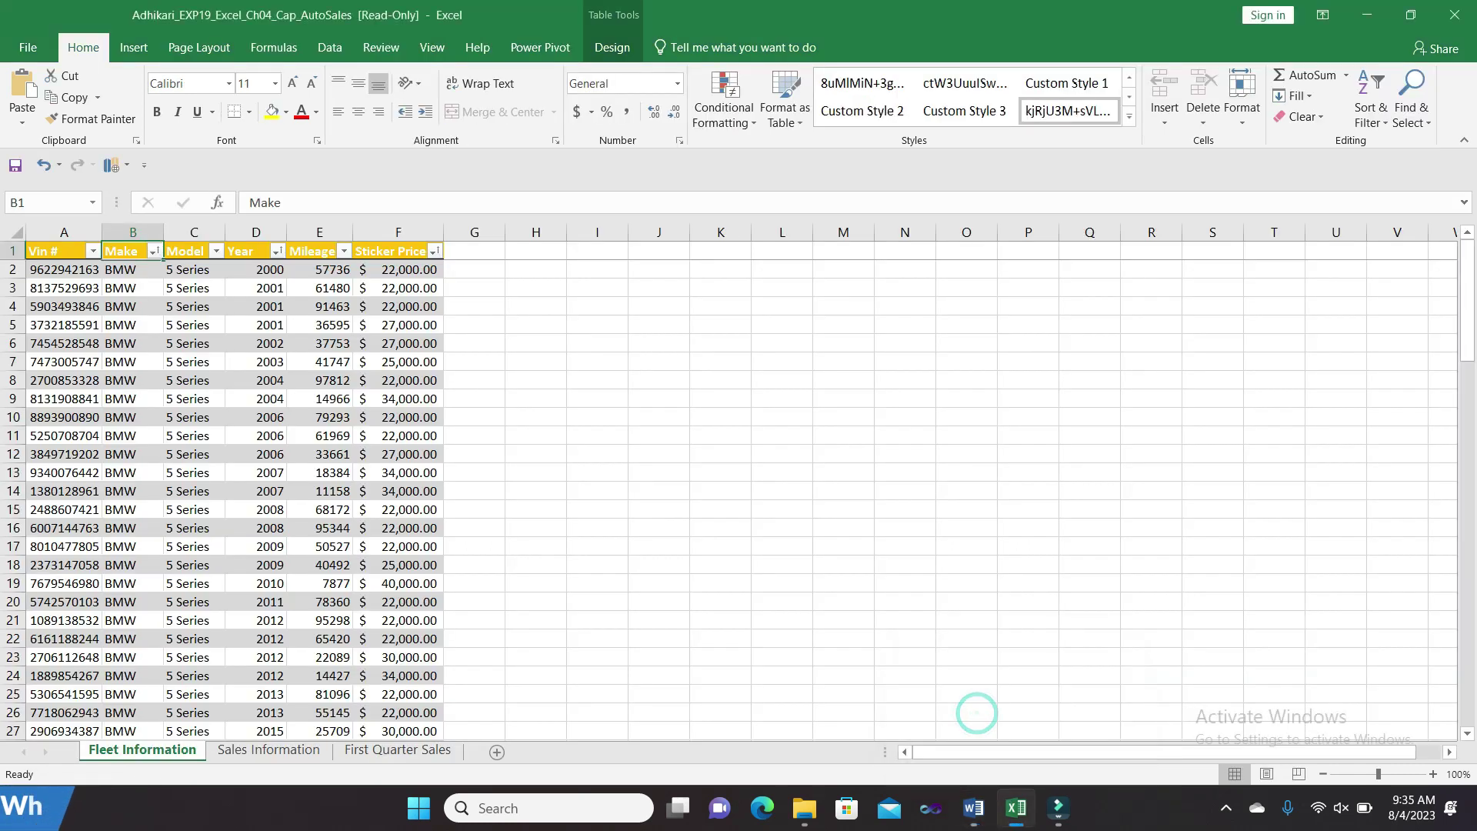
{"action": "left_click", "coordinate": [19, 254]}
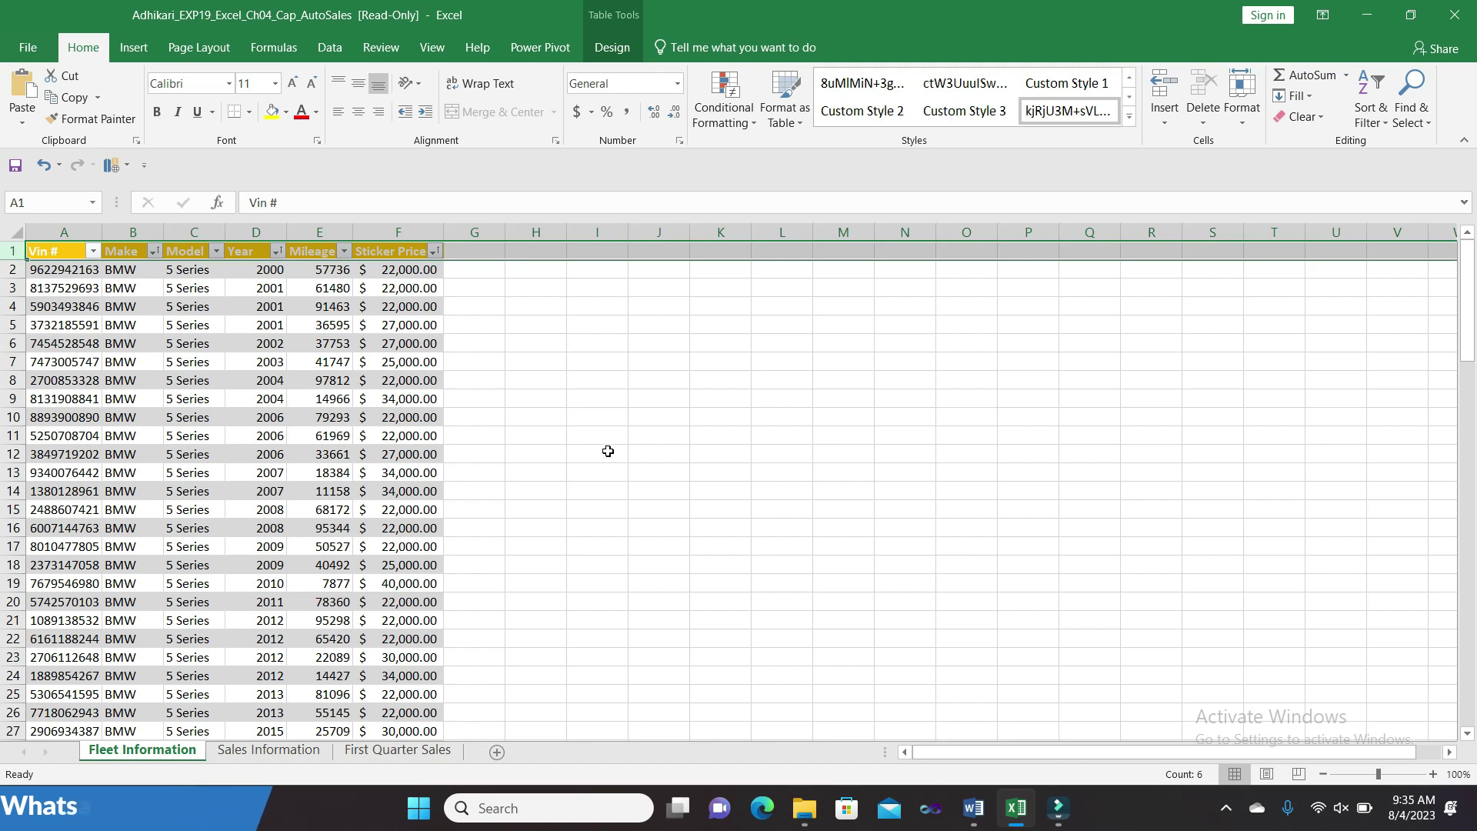
{"action": "left_click", "coordinate": [584, 419]}
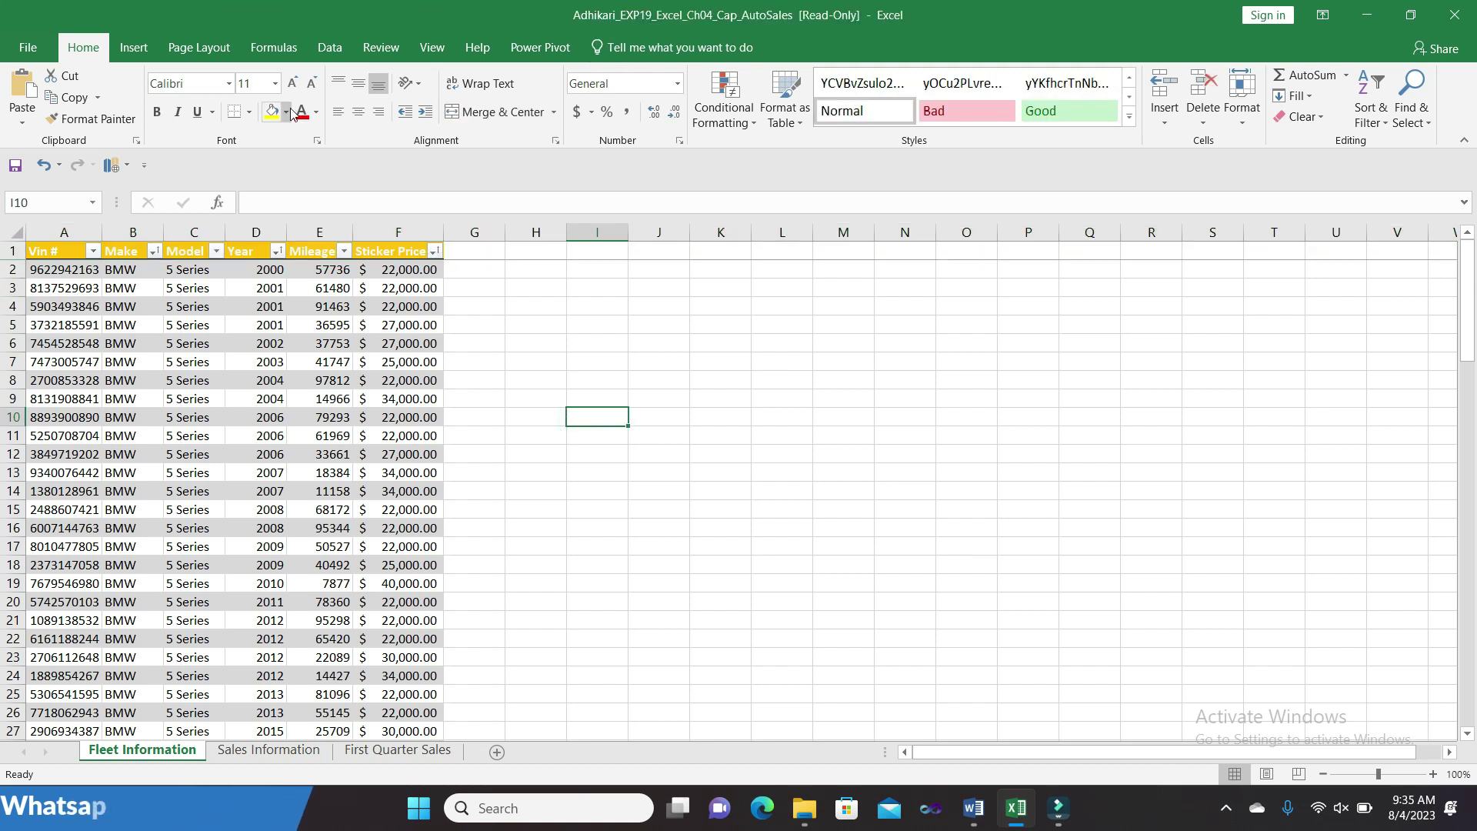
- Set row 1 ($1:$1) of the Fleet Information worksheet as the row to repeat at top on every printed page
{"action": "left_click", "coordinate": [177, 54]}
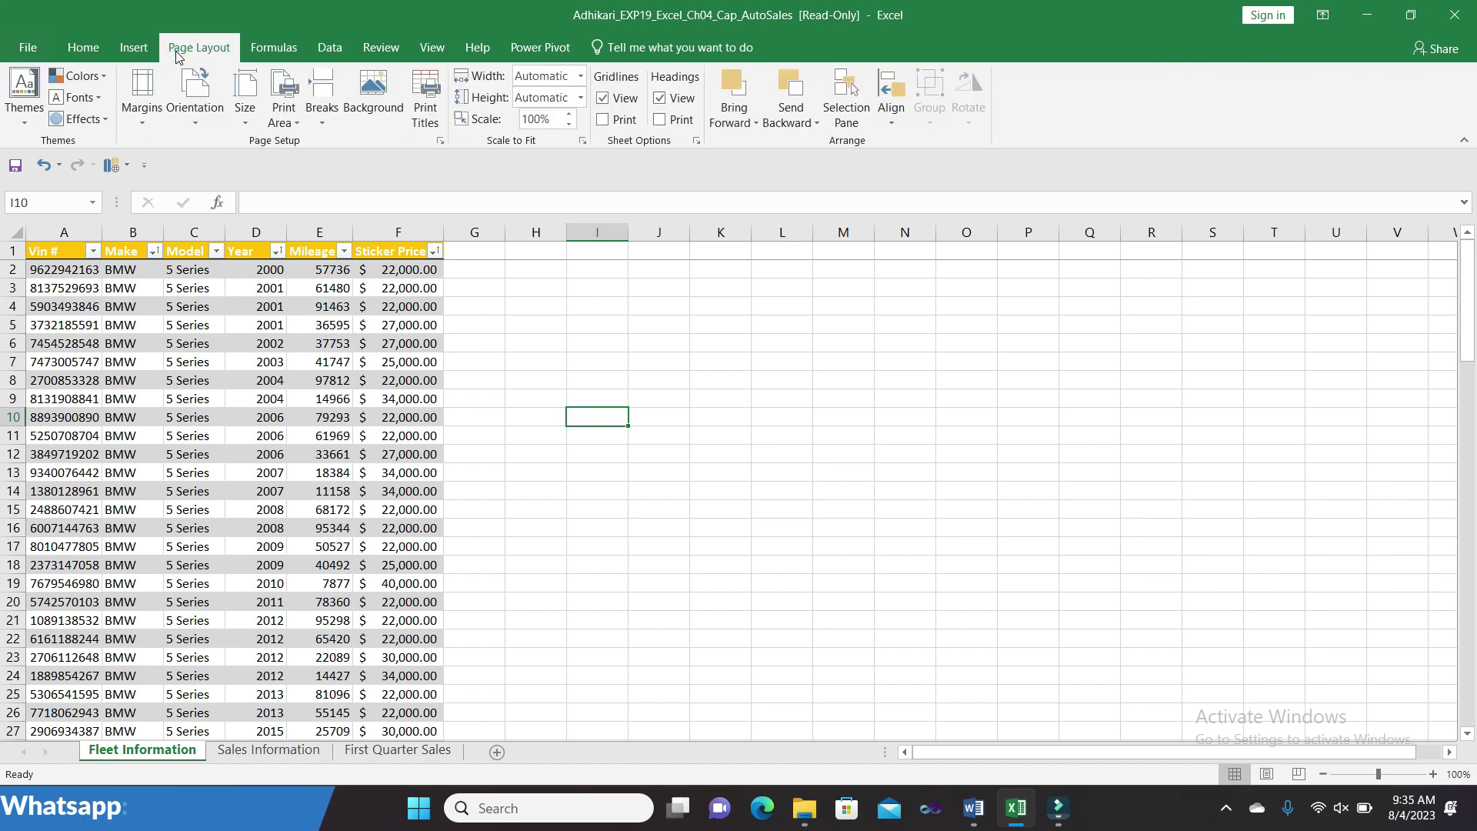
{"action": "left_click", "coordinate": [144, 50]}
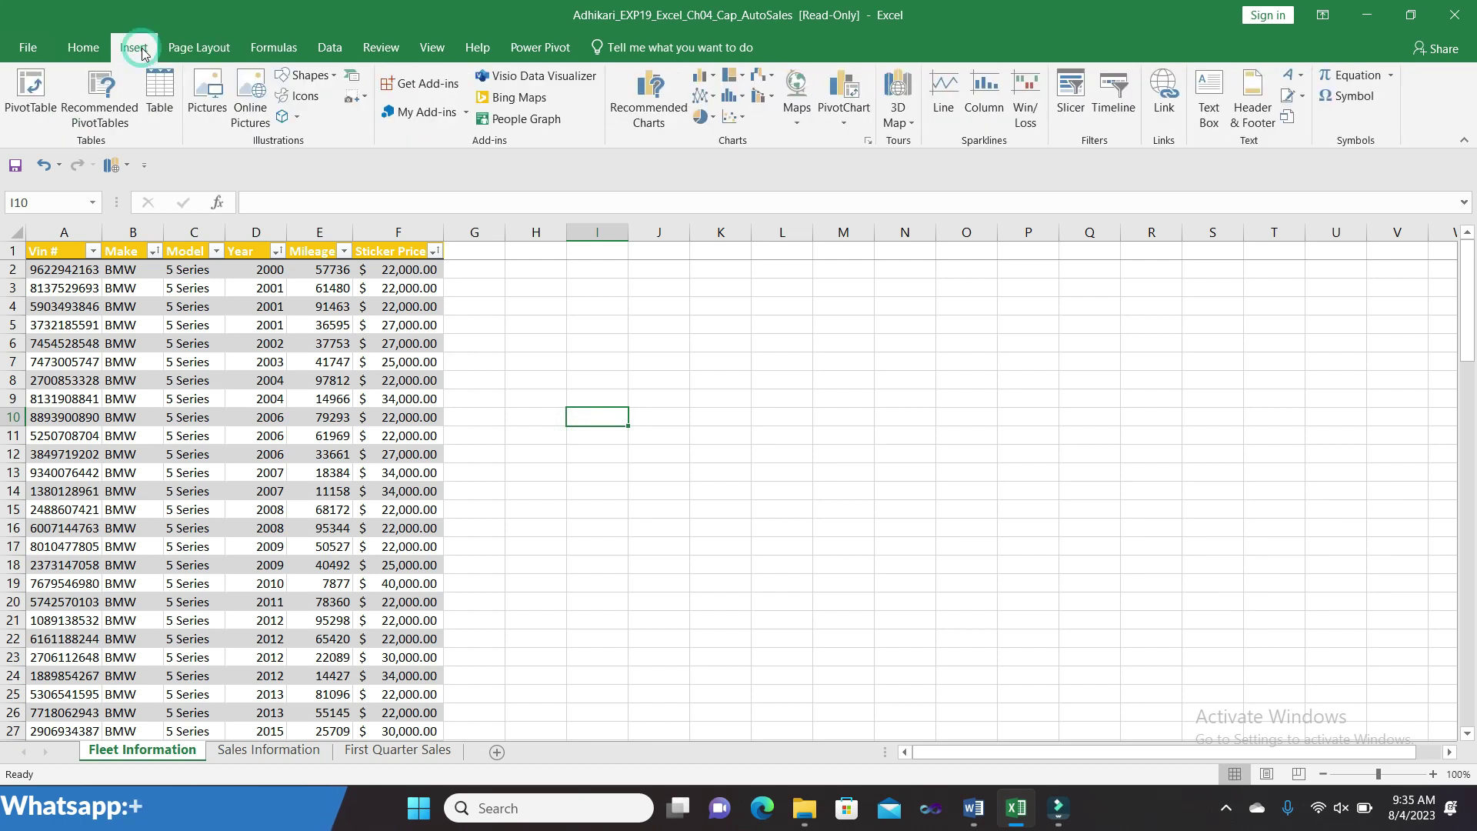
{"action": "left_click", "coordinate": [221, 51]}
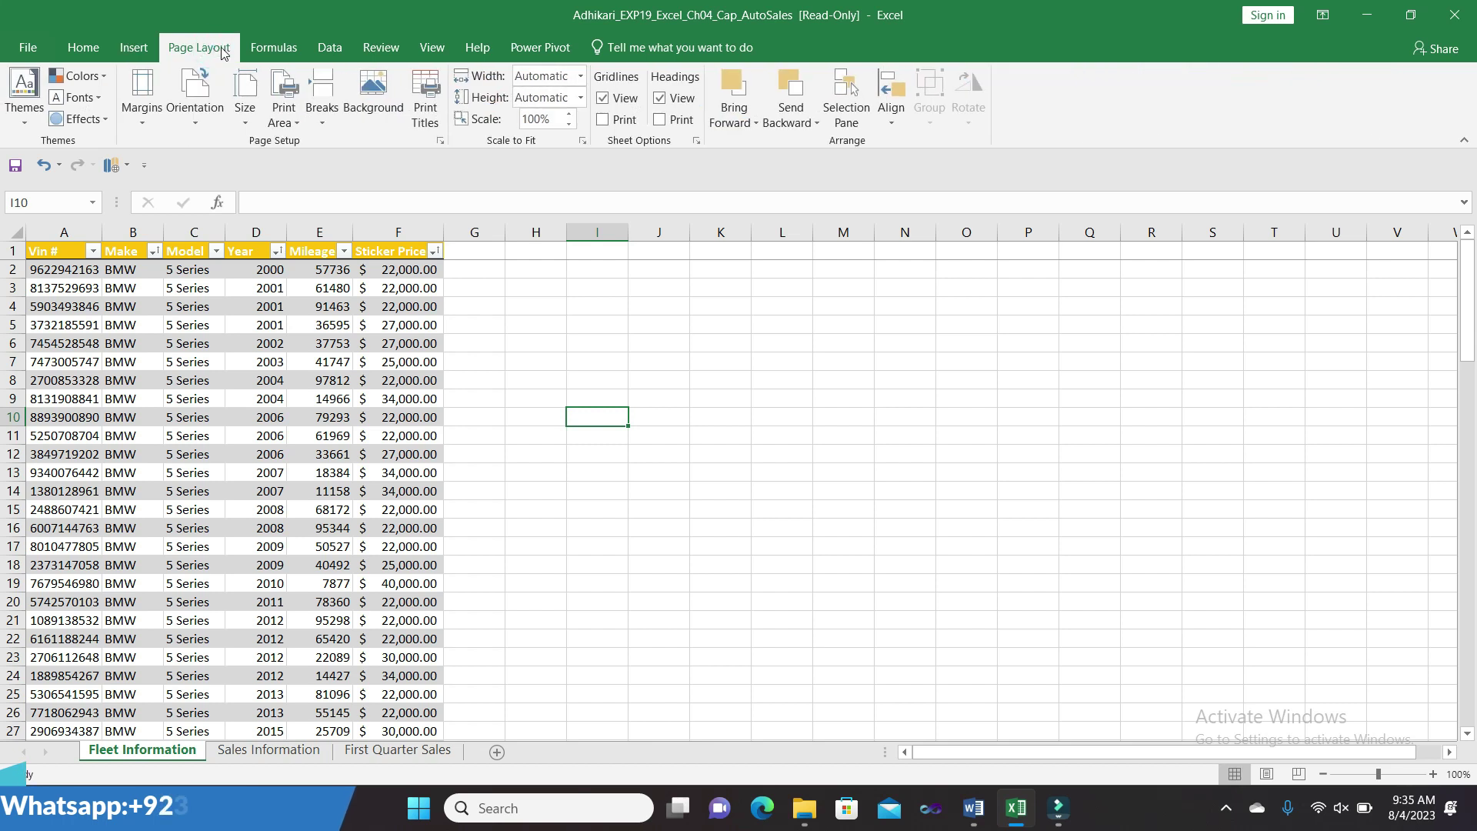
{"action": "left_click", "coordinate": [440, 141]}
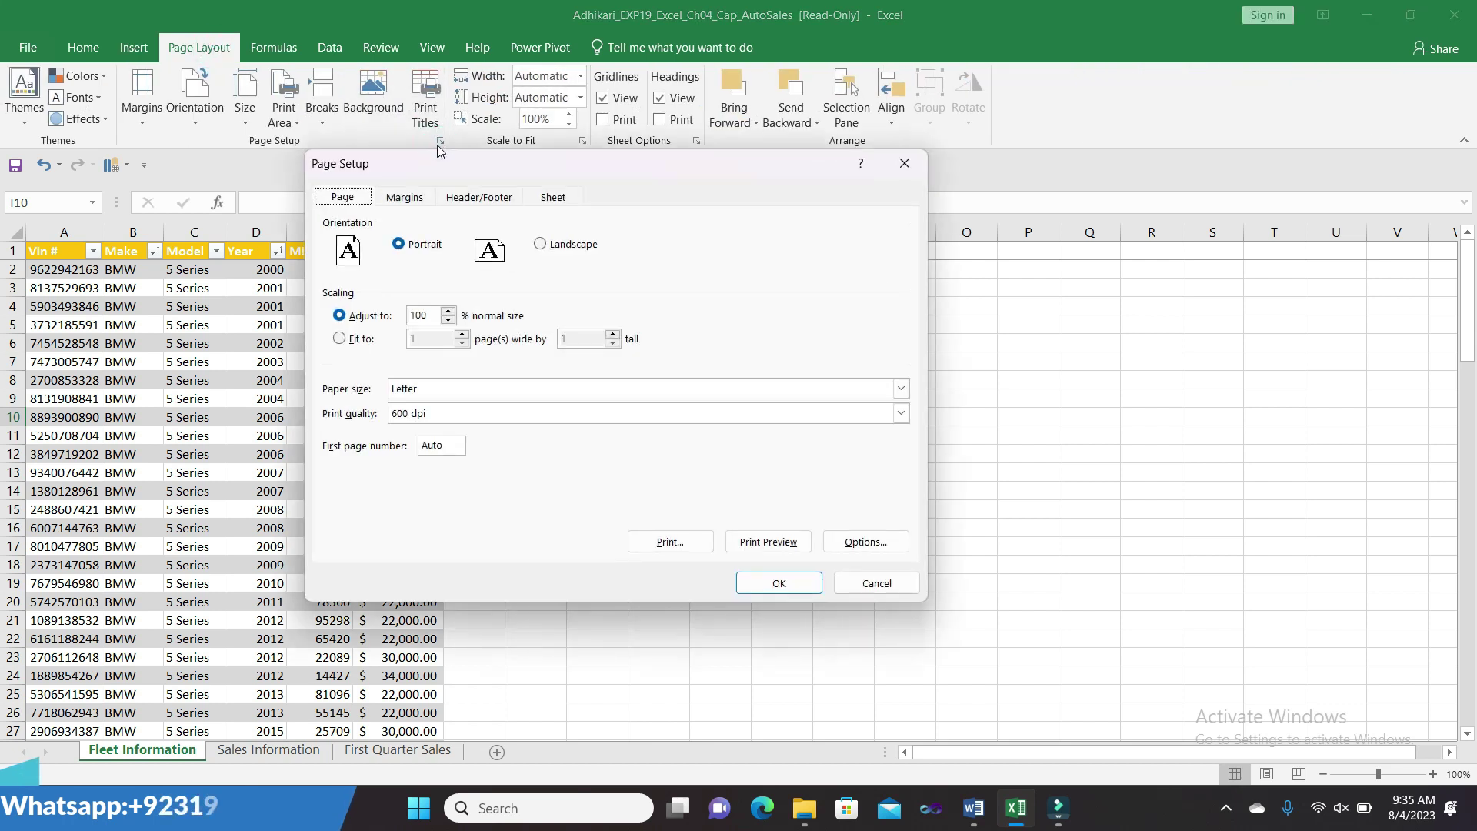
{"action": "left_click", "coordinate": [403, 198]}
{"action": "left_click", "coordinate": [481, 199]}
{"action": "left_click", "coordinate": [553, 197]}
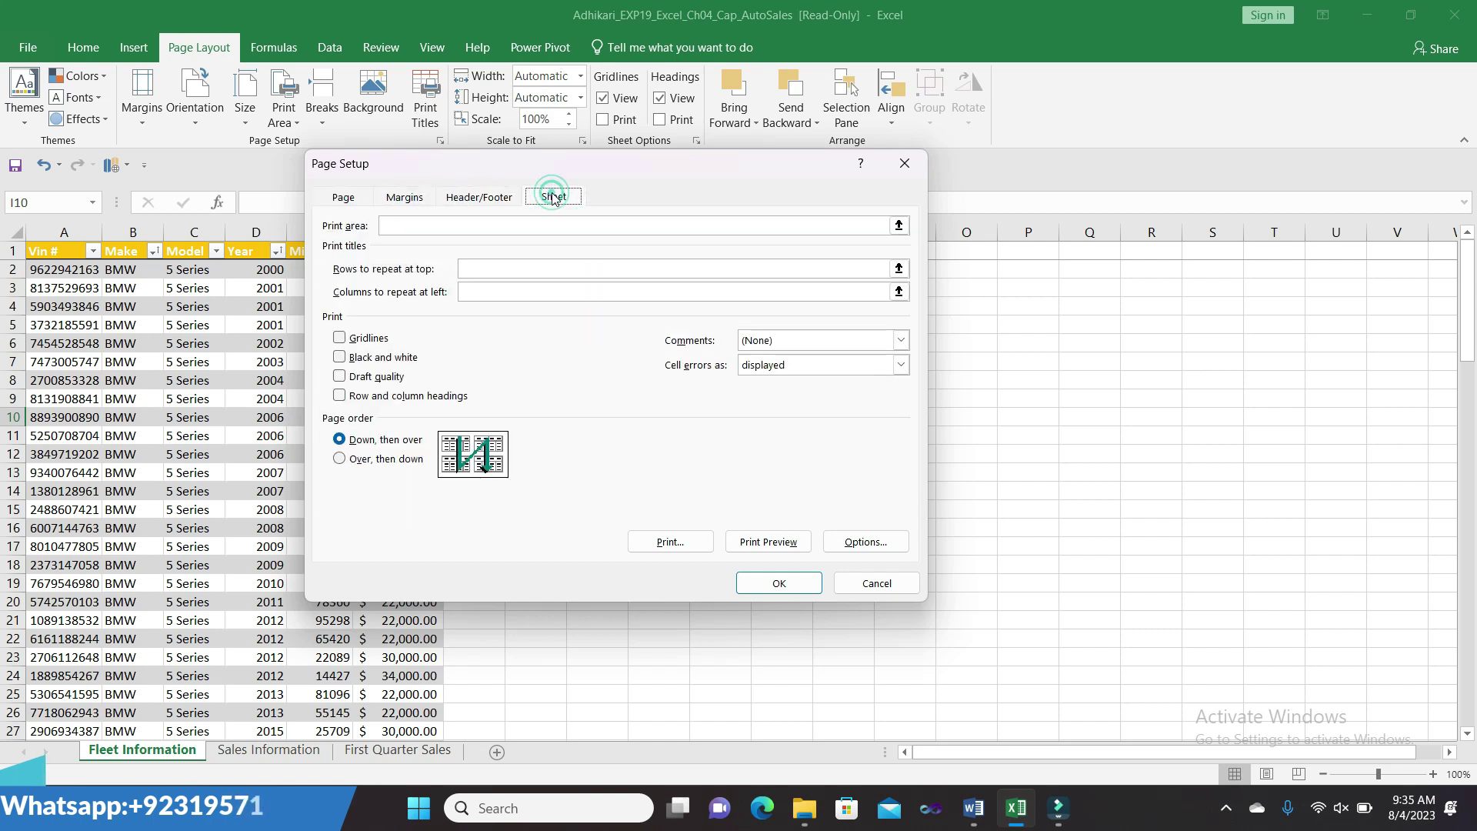
{"action": "left_click", "coordinate": [493, 268]}
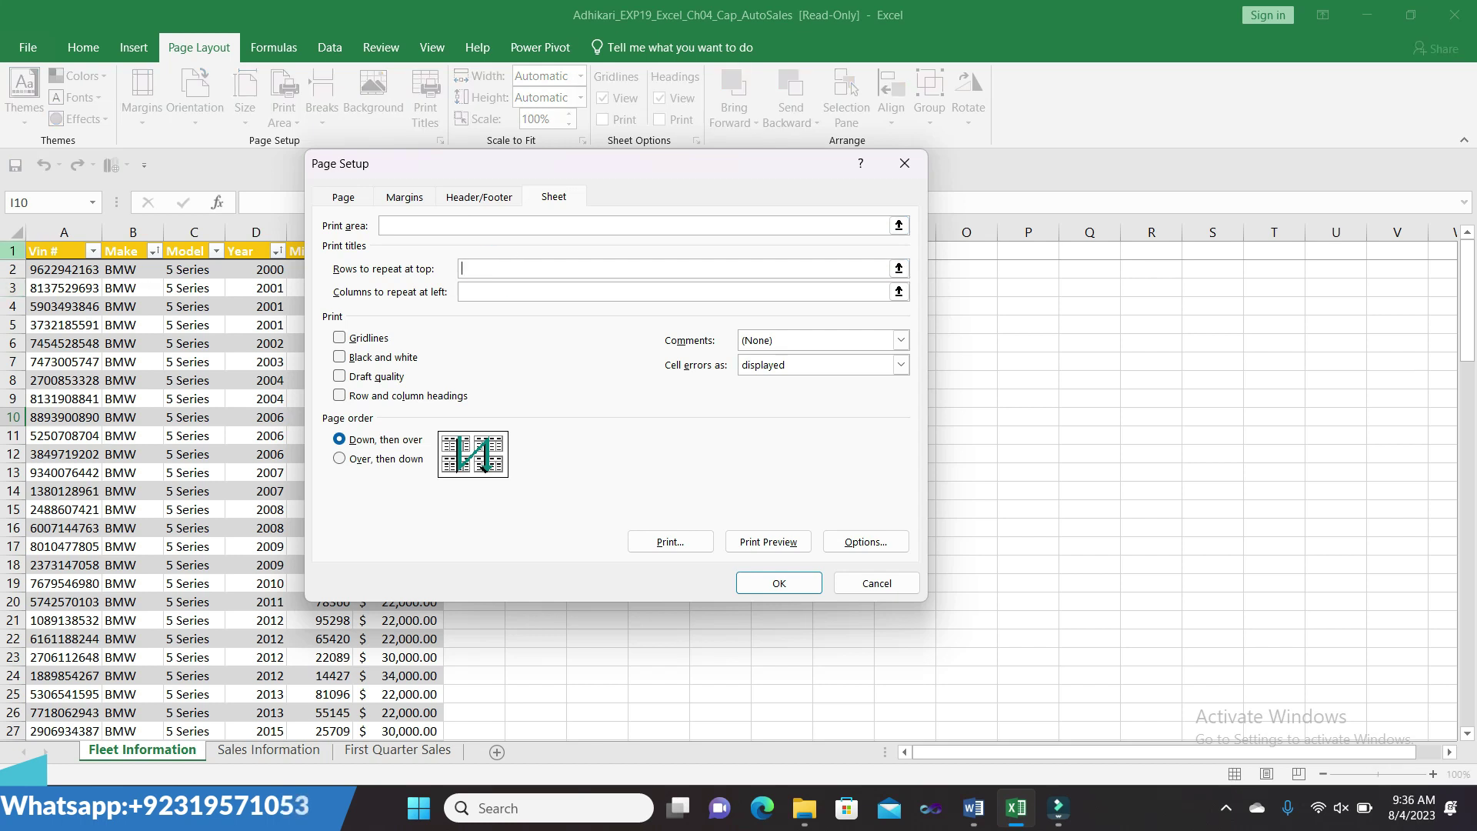
{"action": "left_click", "coordinate": [10, 251]}
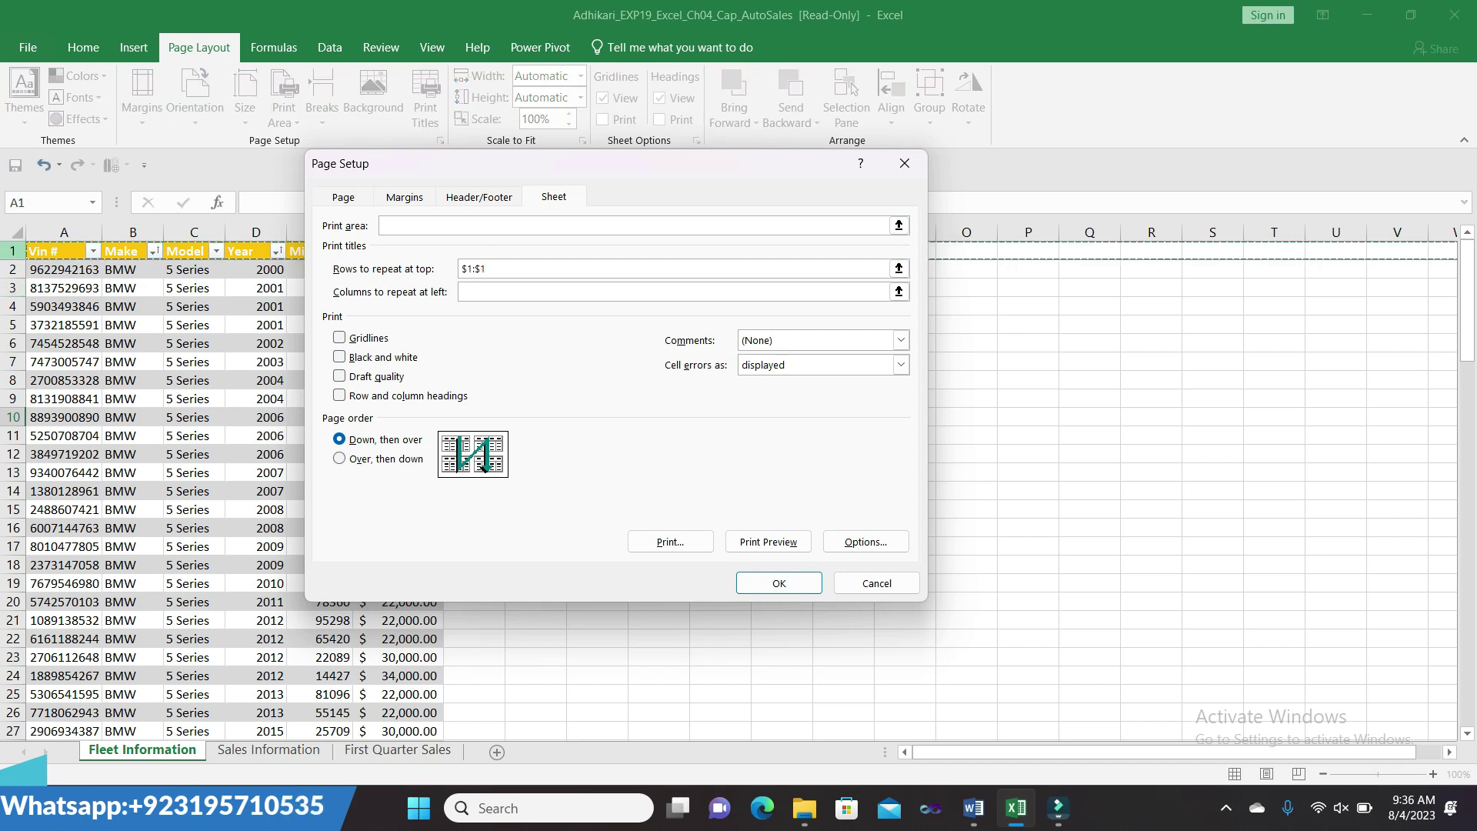
{"action": "left_click", "coordinate": [779, 583]}
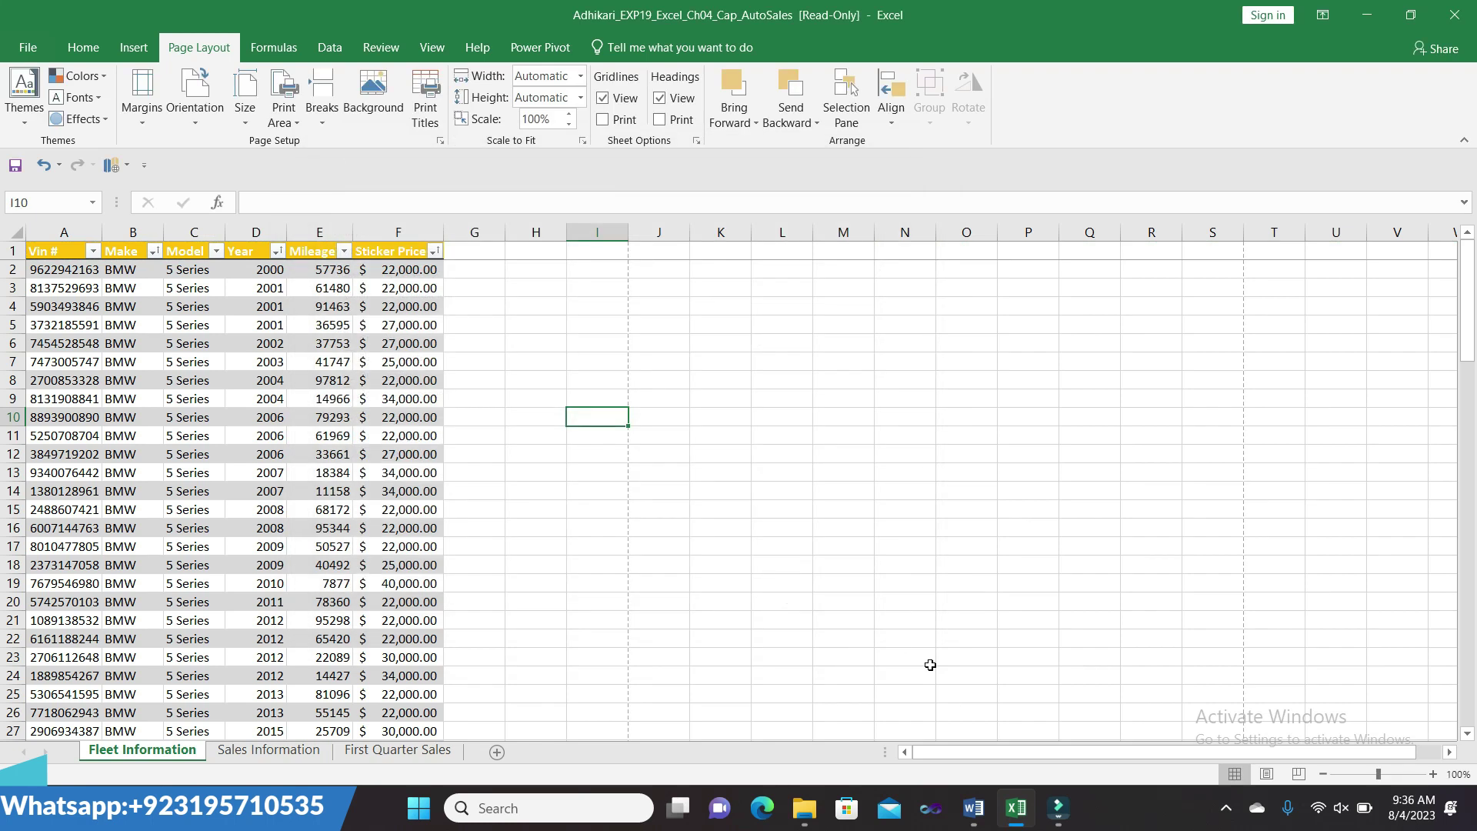
- Switch to the Word instructions, clear the highlight from instruction 6, and highlight instruction 7 about page breaks in yellow
{"action": "mouse_move", "coordinate": [985, 800]}
{"action": "left_click", "coordinate": [977, 723]}
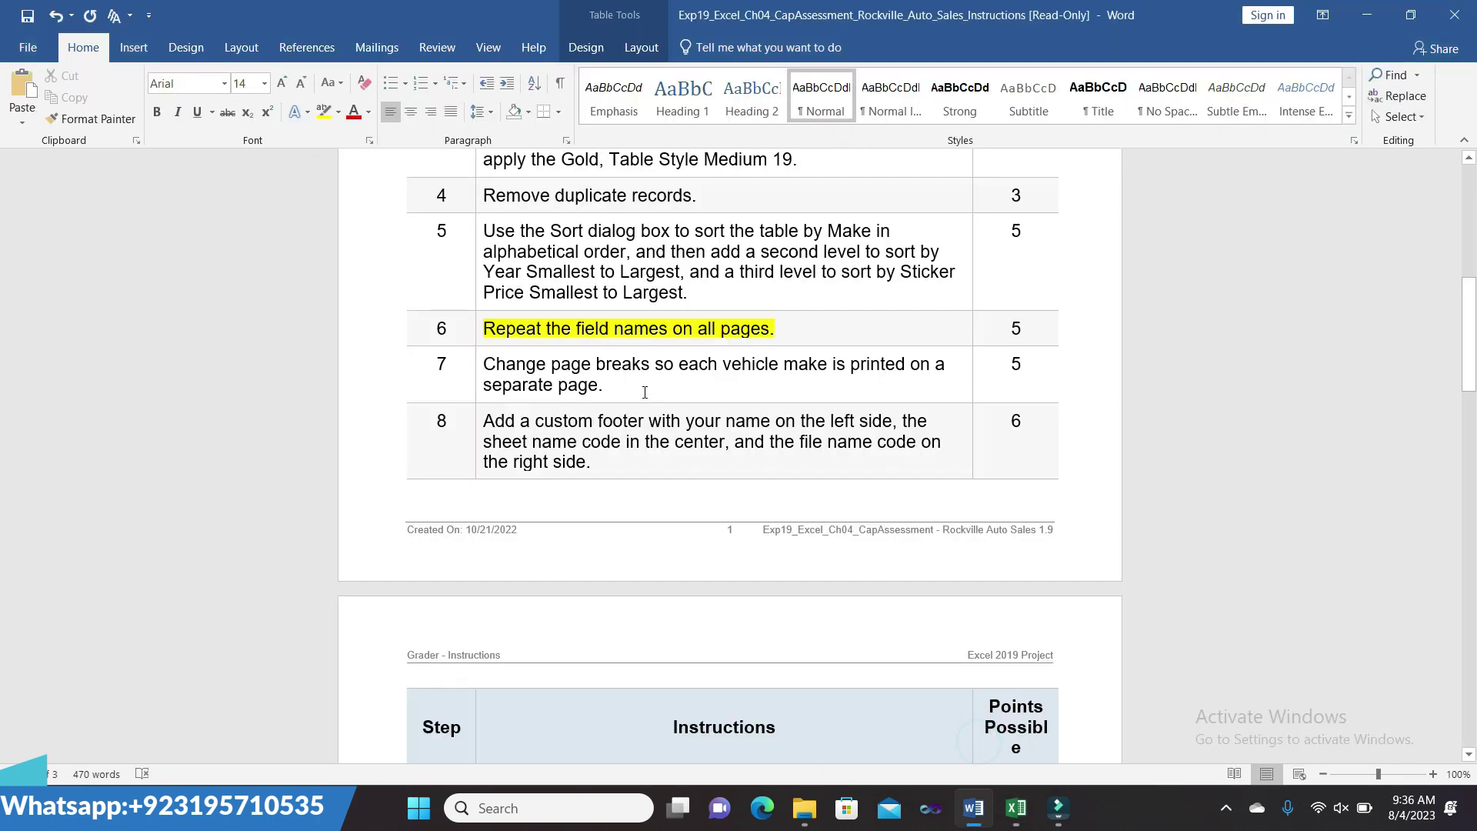
{"action": "left_click", "coordinate": [475, 328]}
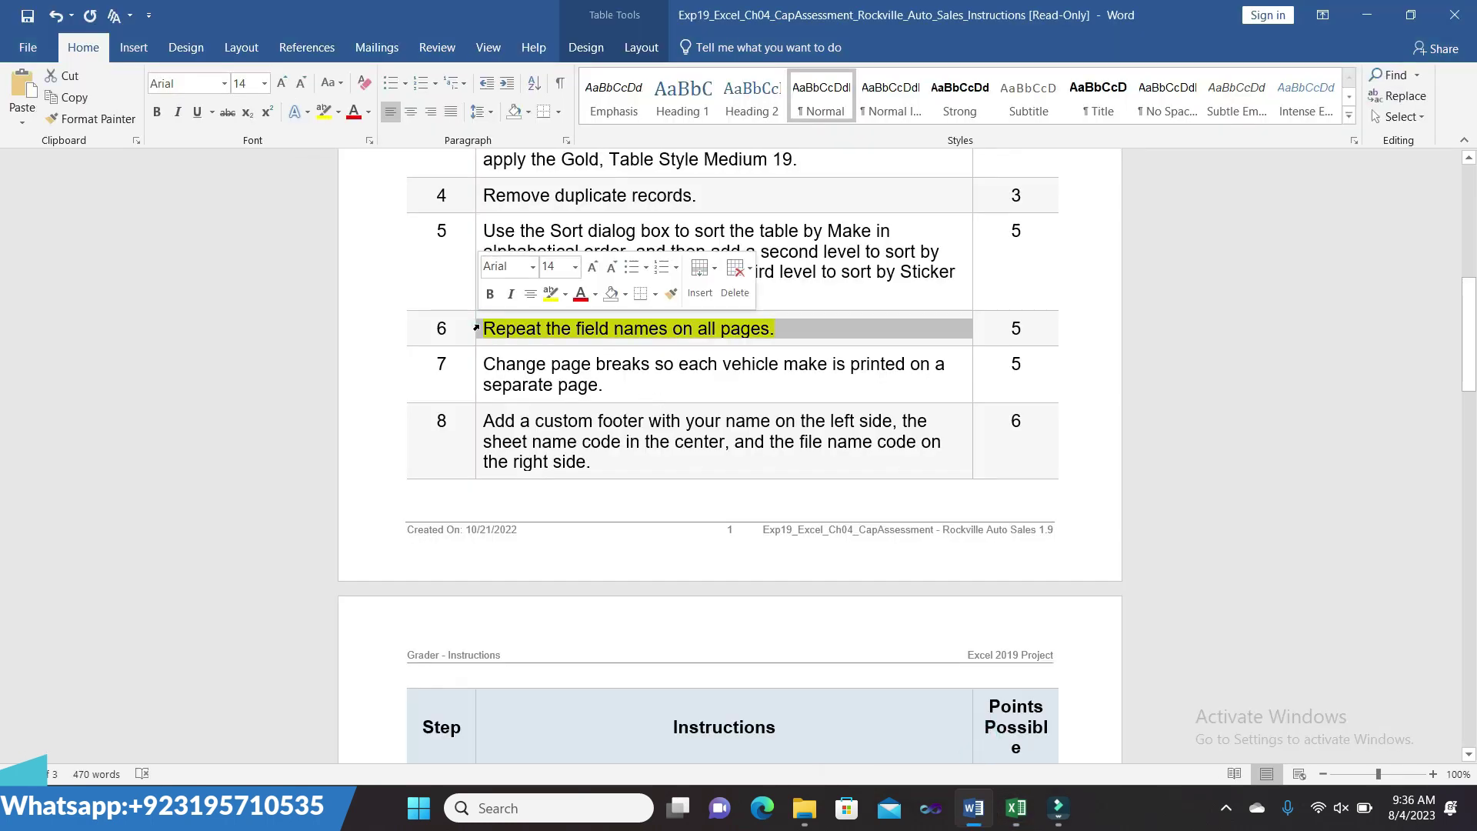
{"action": "left_click", "coordinate": [545, 296]}
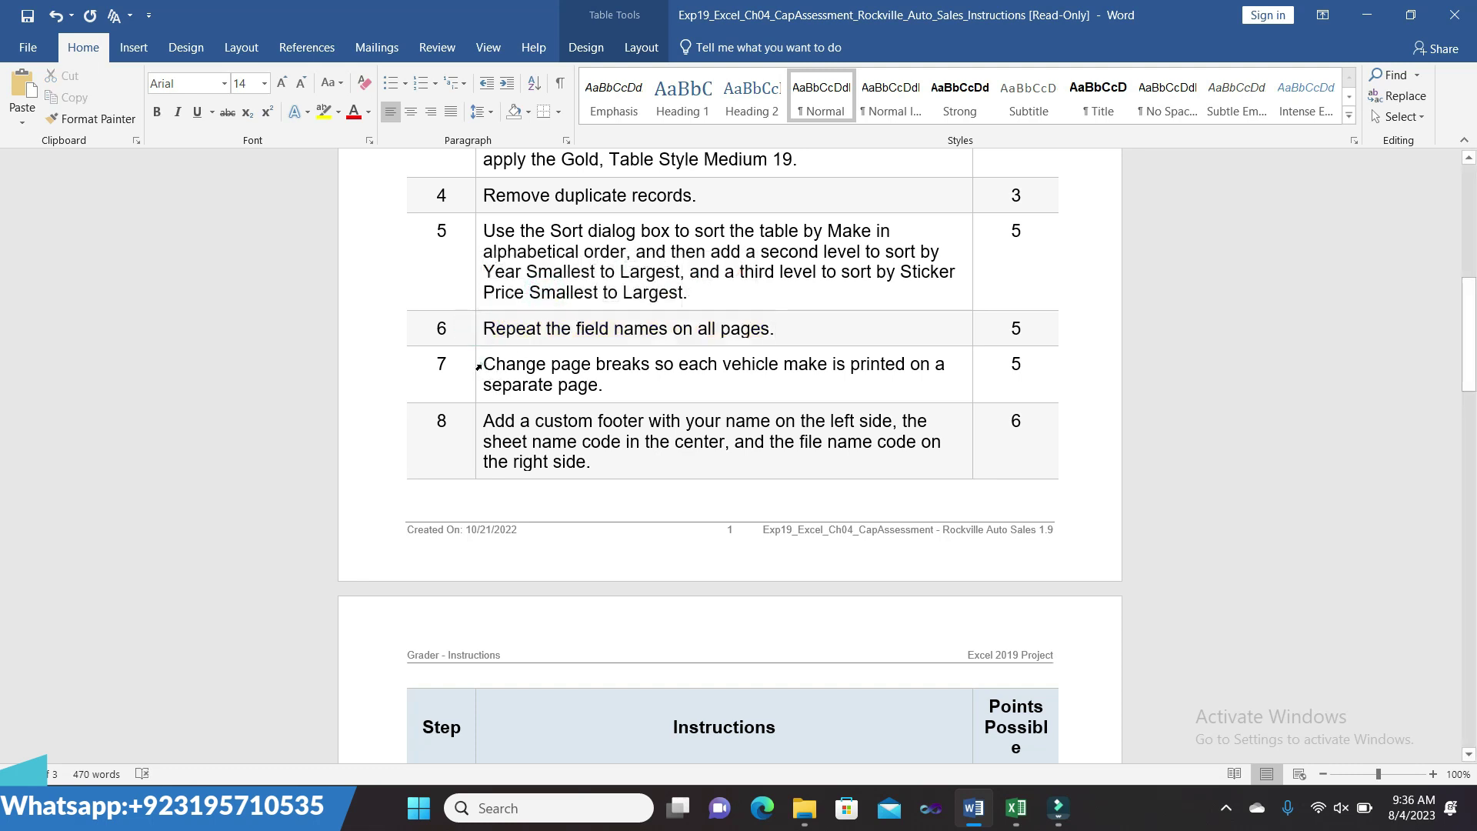
{"action": "left_click", "coordinate": [480, 368]}
{"action": "left_click", "coordinate": [554, 336]}
{"action": "left_click", "coordinate": [627, 381]}
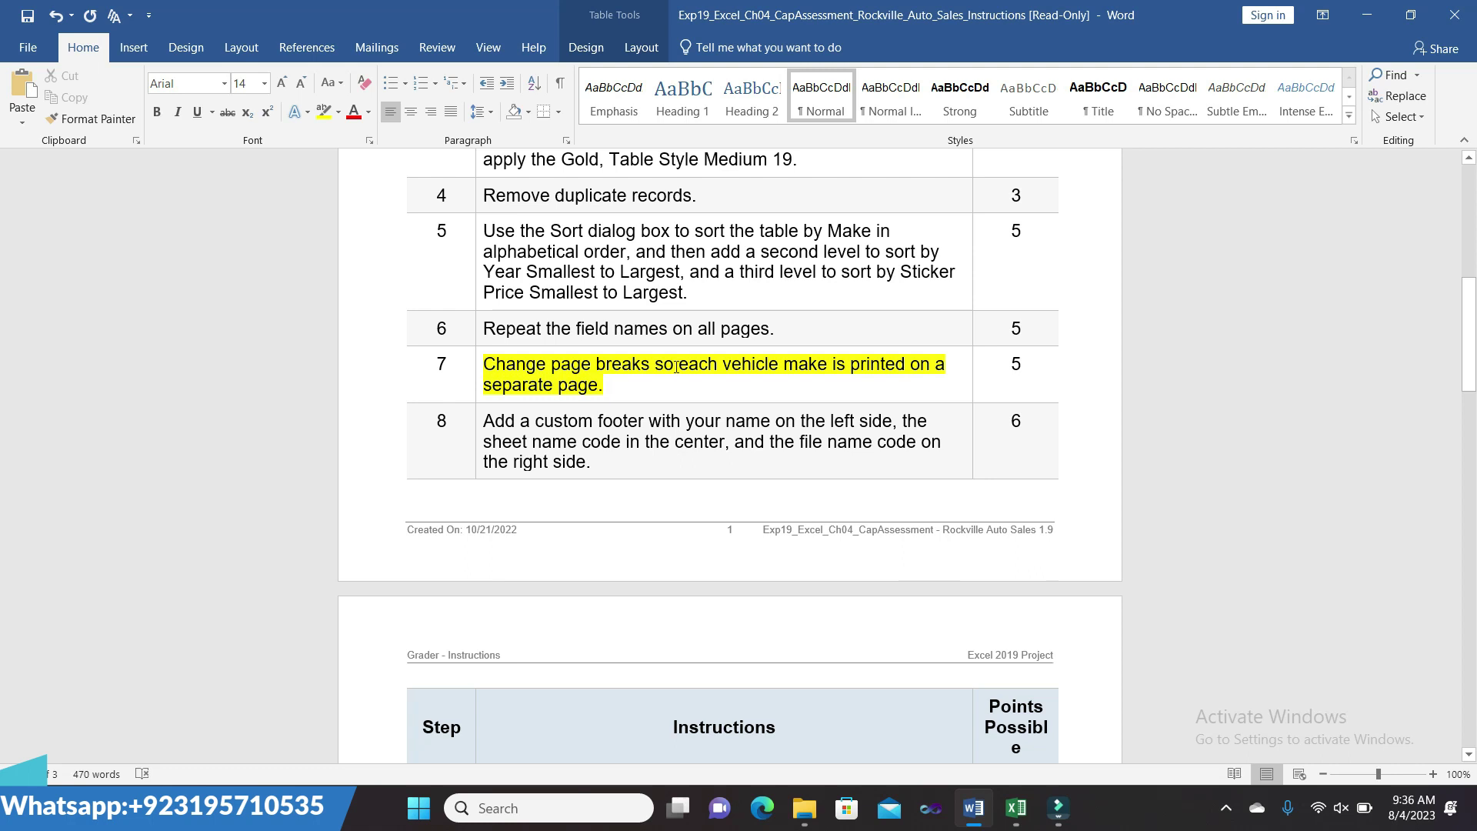
{"action": "left_click_drag", "start_coordinate": [681, 372], "coordinate": [707, 377]}
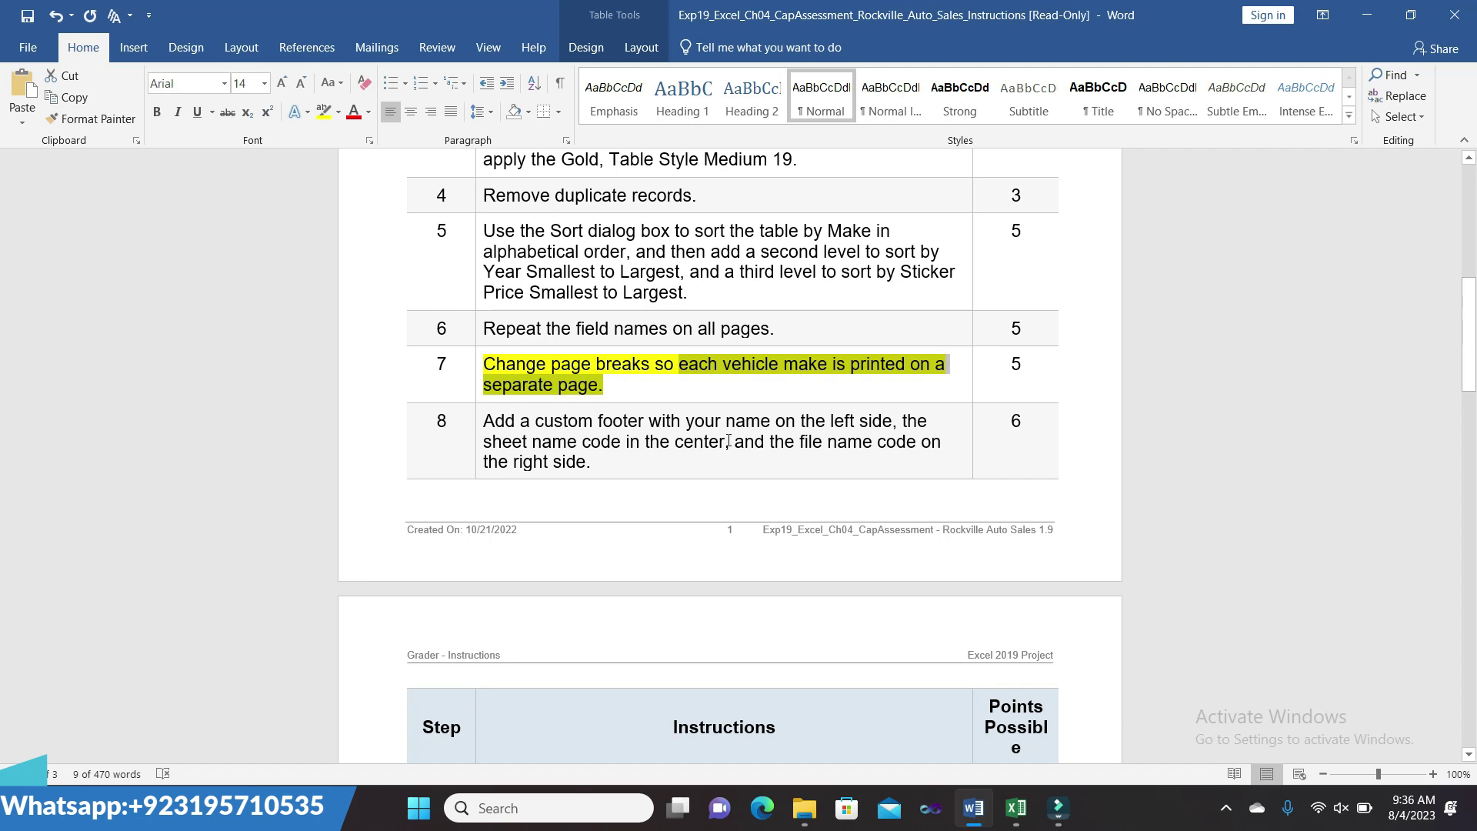
- Switch to the Excel workbook and insert a page break above row 34, the first Chevy record in Fleet Information
{"action": "mouse_move", "coordinate": [1016, 808]}
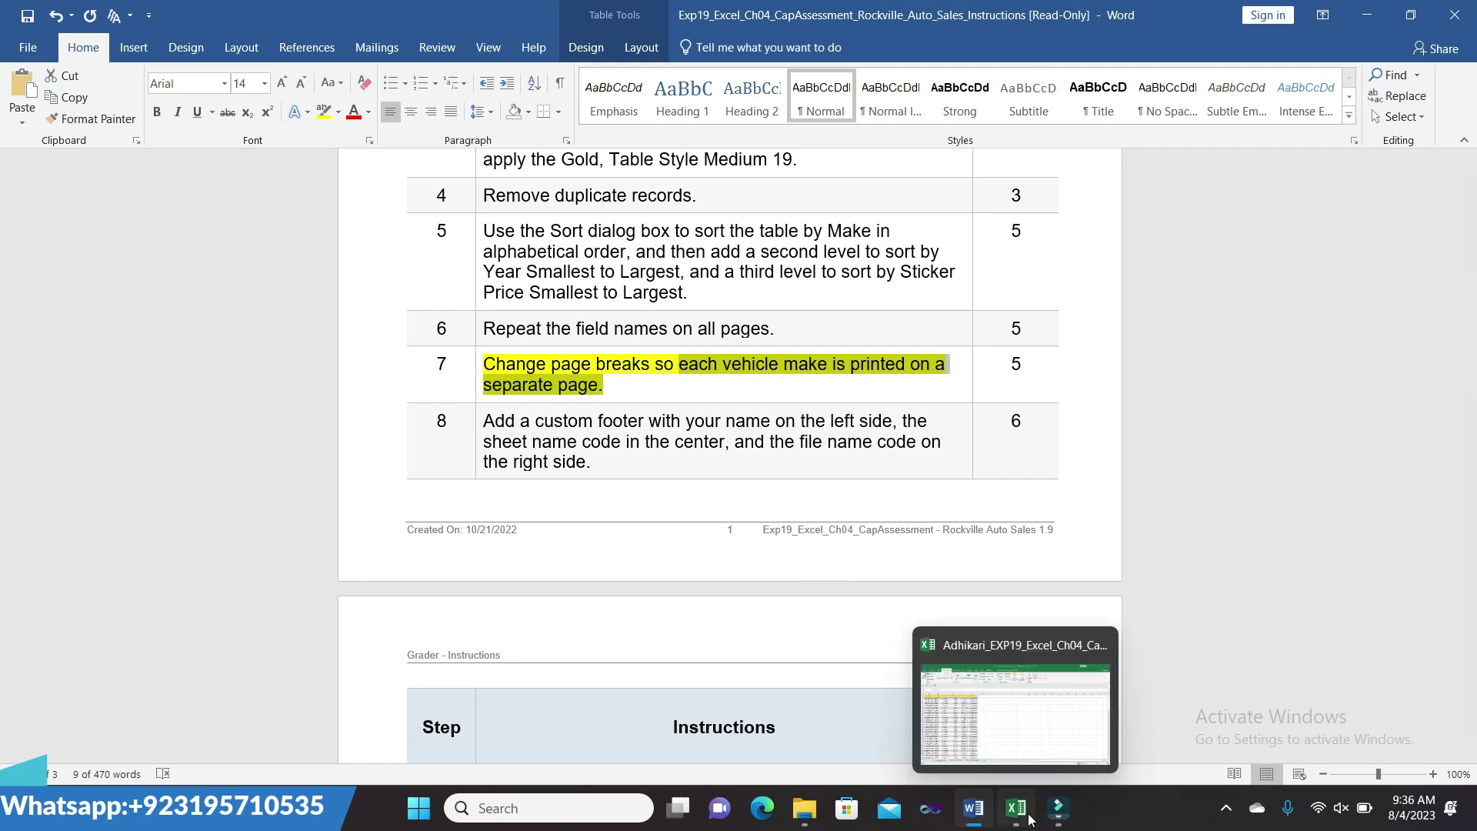
{"action": "left_click", "coordinate": [1002, 719]}
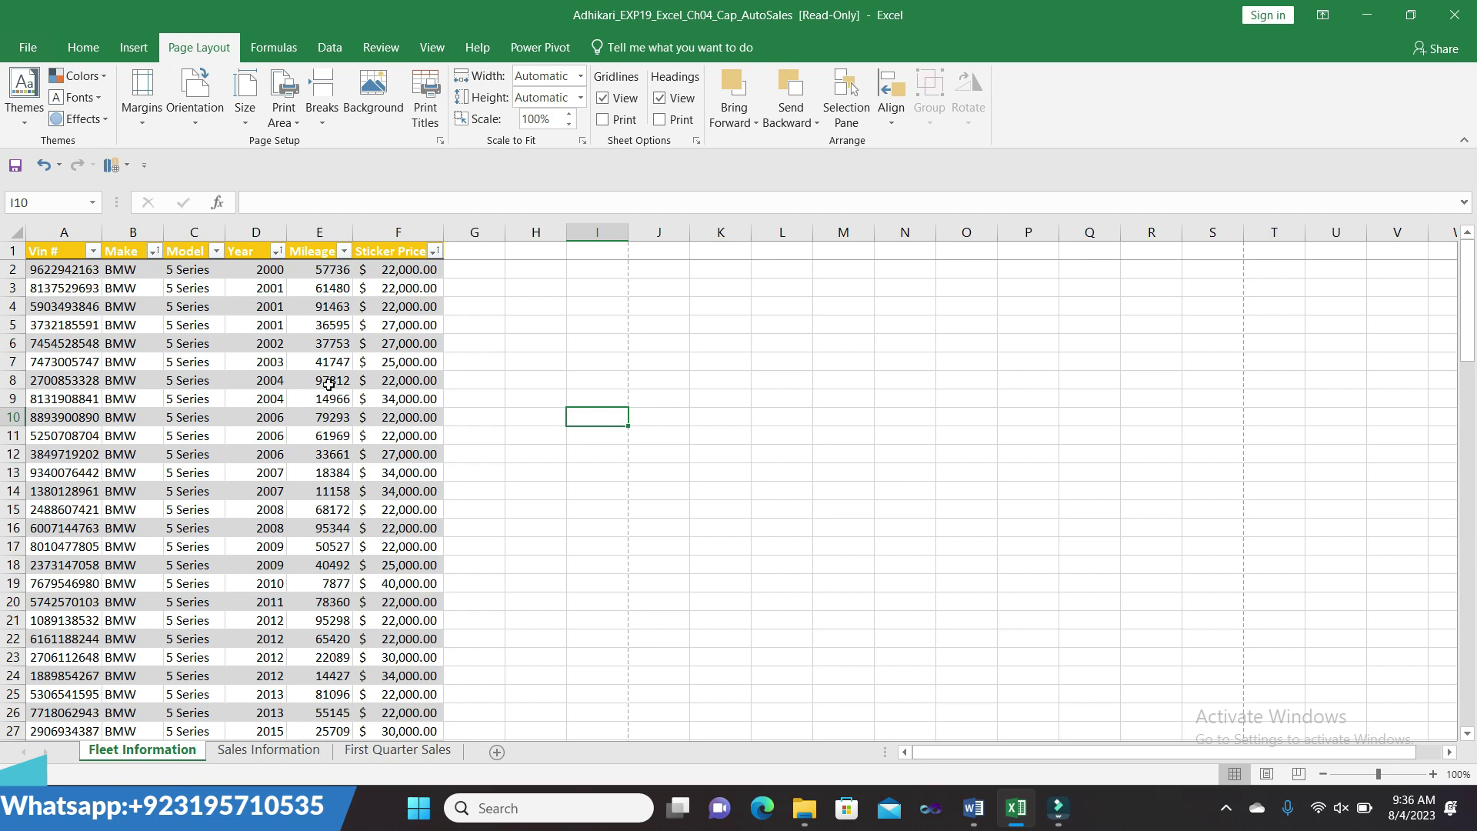
{"action": "left_click_drag", "start_coordinate": [1473, 335], "coordinate": [1473, 431]}
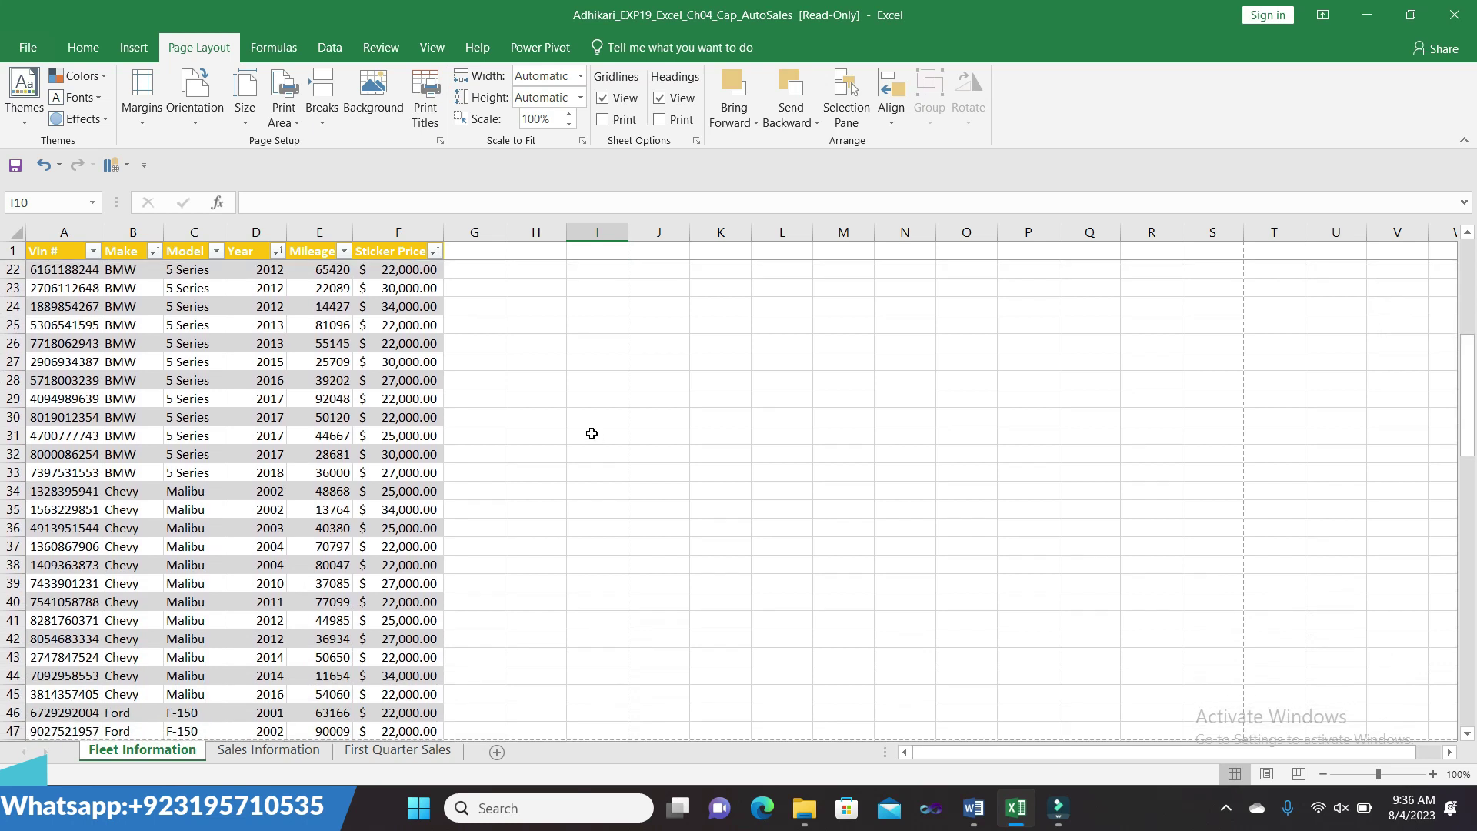
{"action": "left_click", "coordinate": [17, 491]}
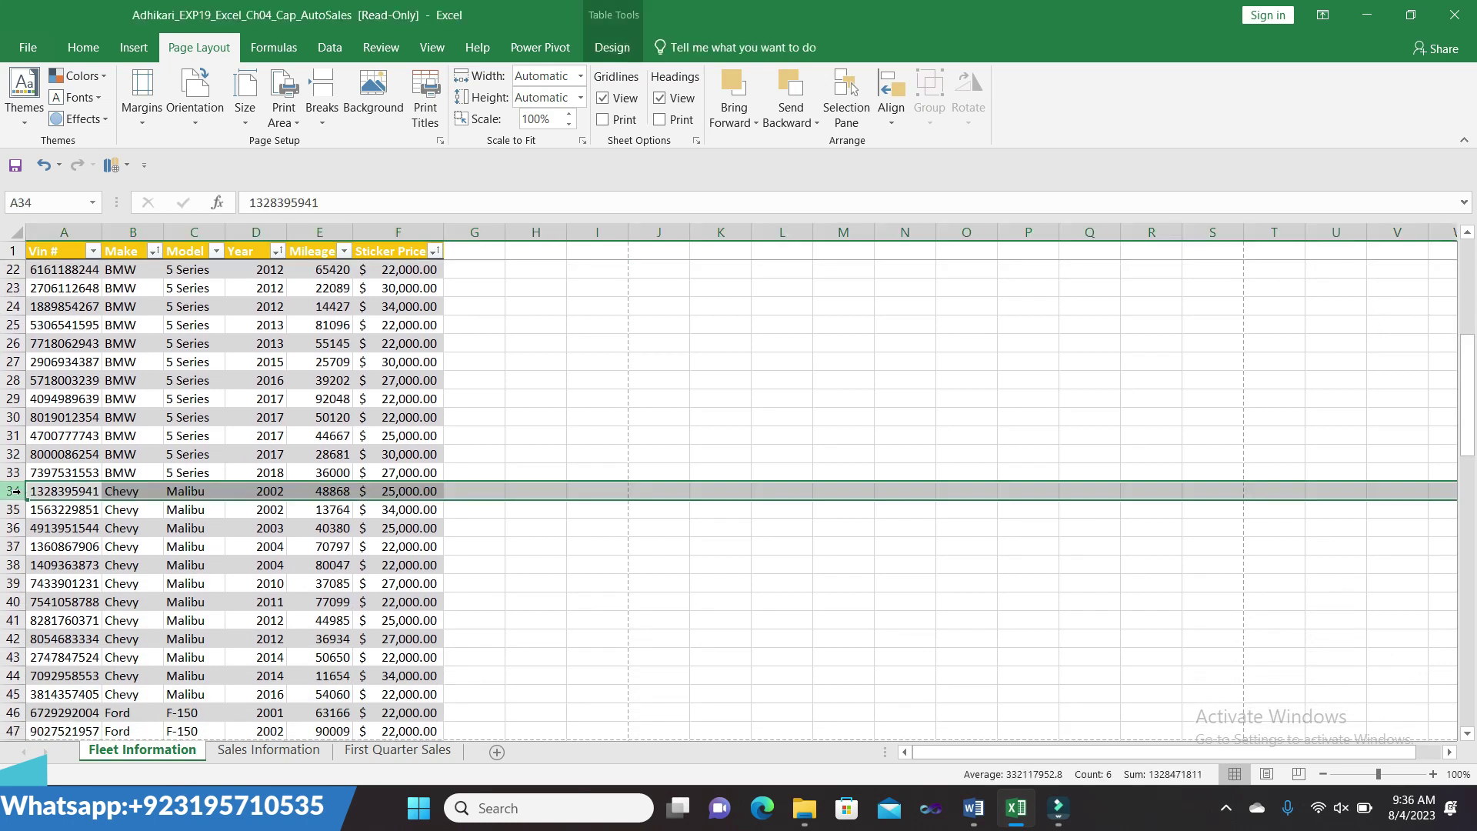
{"action": "left_click", "coordinate": [326, 122]}
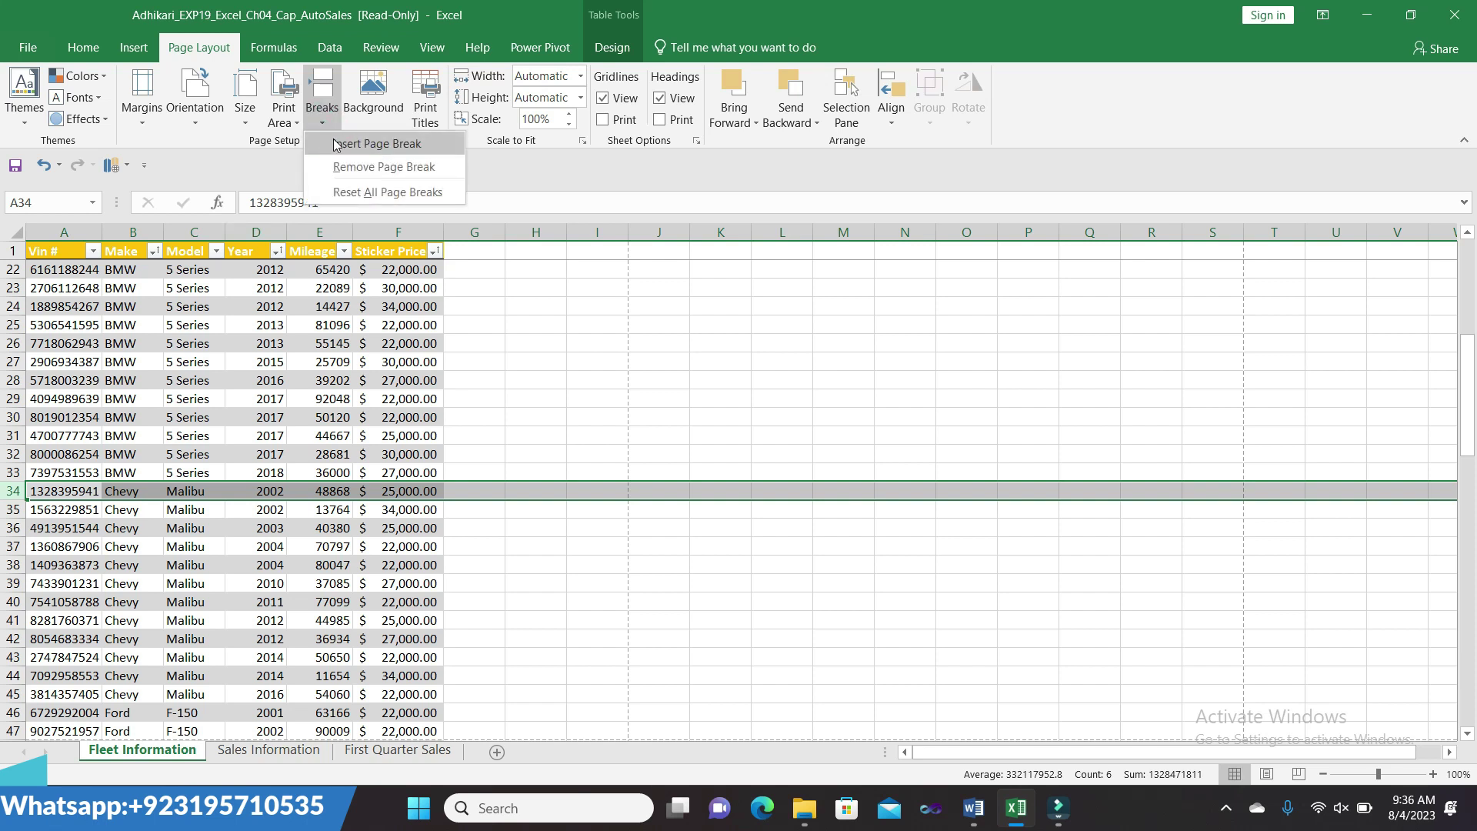
{"action": "left_click", "coordinate": [337, 146]}
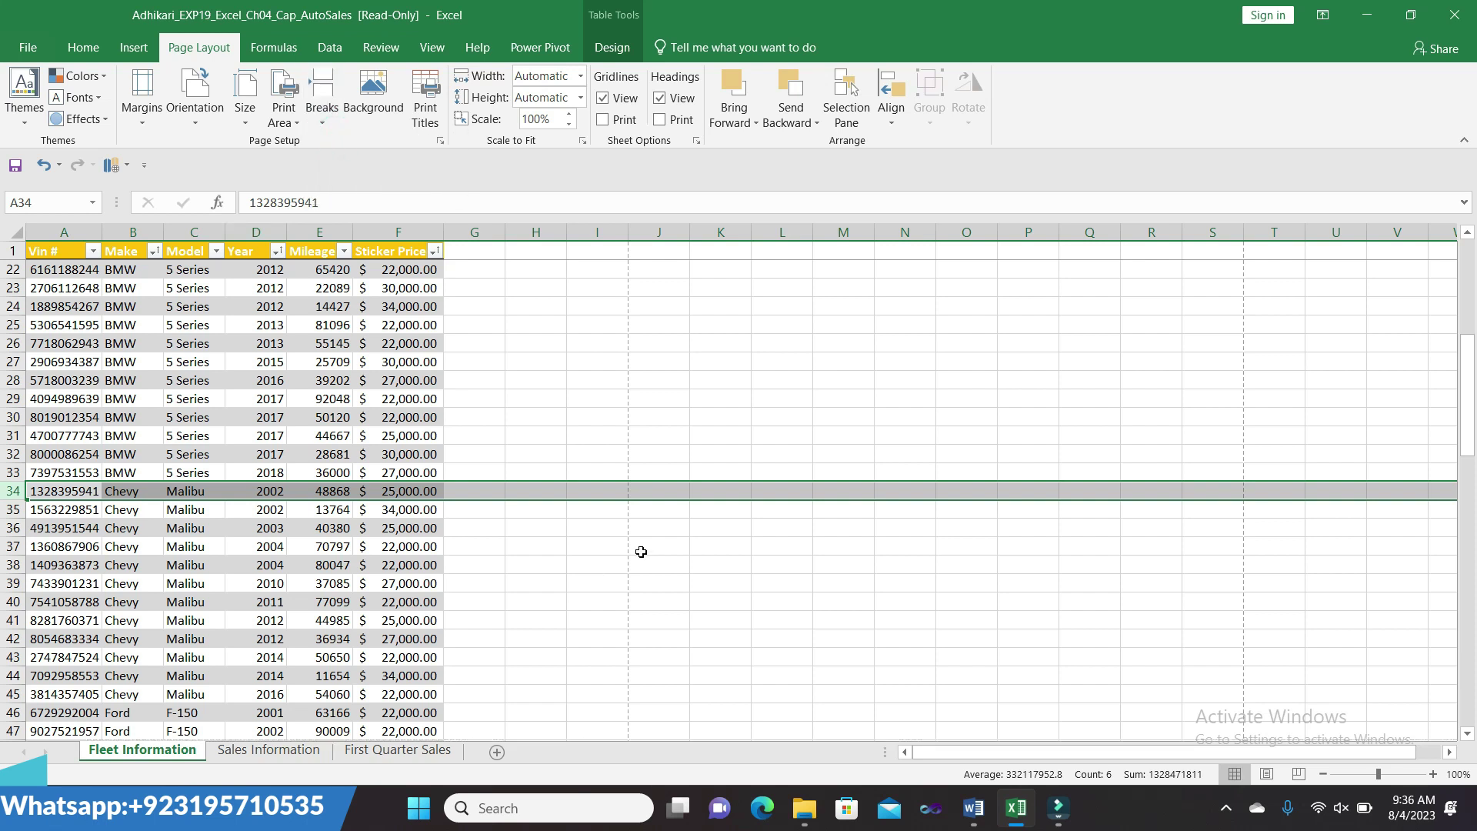
- Insert a page break above row 46, where the Ford records begin
{"action": "left_click_drag", "start_coordinate": [1468, 427], "coordinate": [1470, 494]}
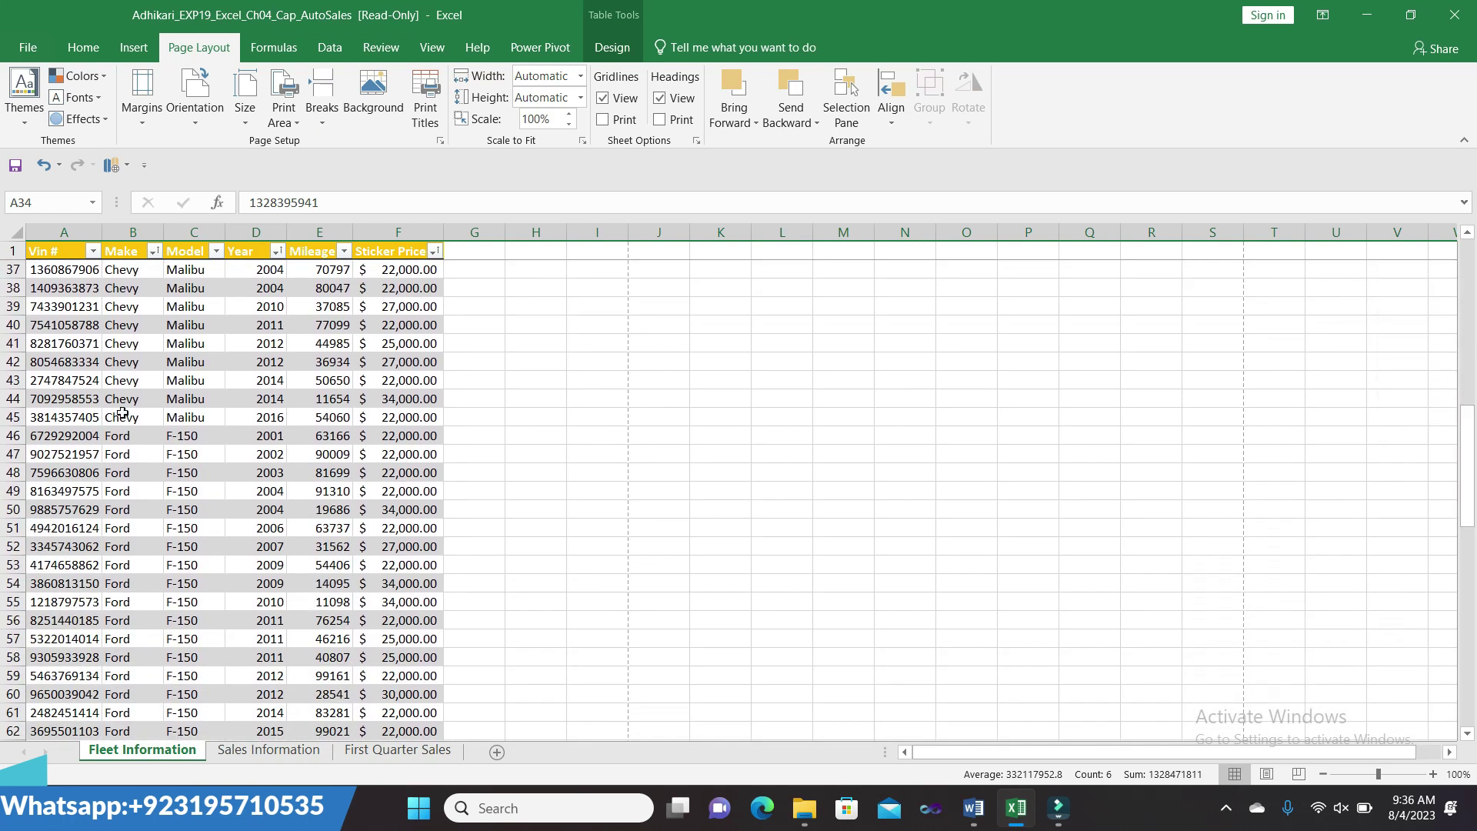
{"action": "left_click", "coordinate": [36, 431]}
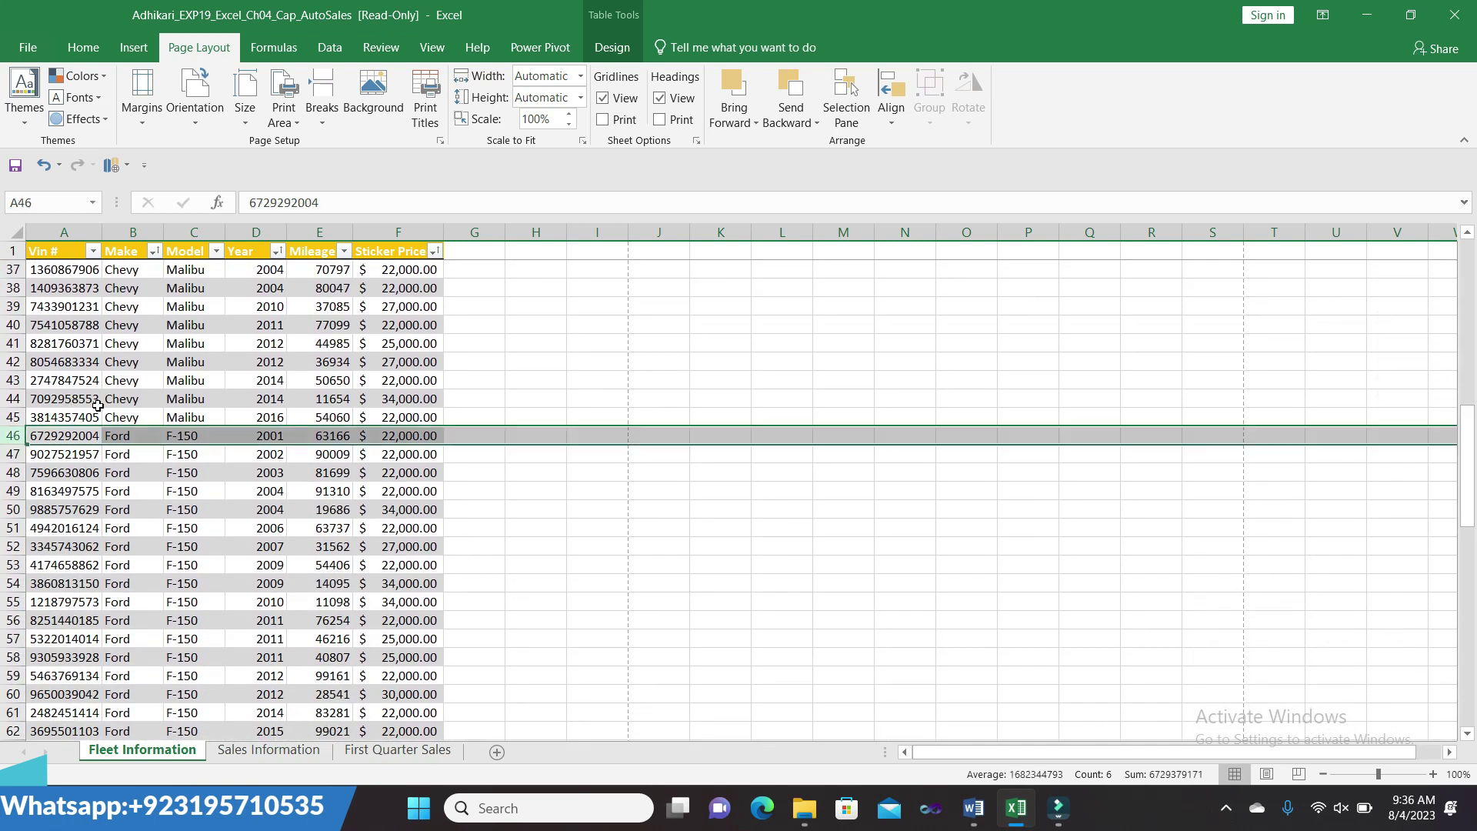
{"action": "left_click", "coordinate": [321, 126]}
{"action": "left_click", "coordinate": [335, 138]}
- Insert a page break above row 69, where the Honda records begin
{"action": "left_click_drag", "start_coordinate": [1468, 486], "coordinate": [1471, 554]}
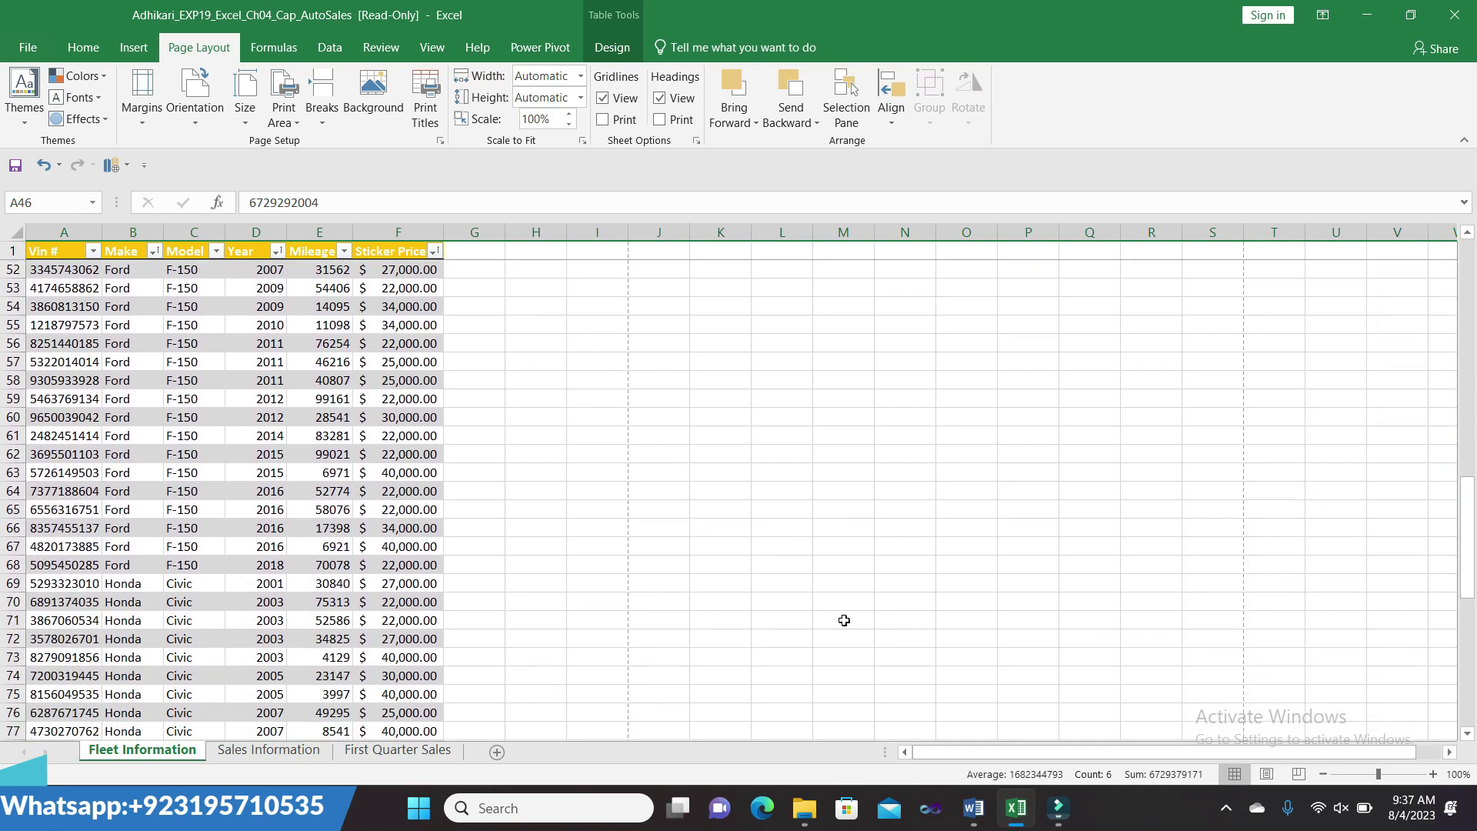
{"action": "left_click", "coordinate": [27, 584]}
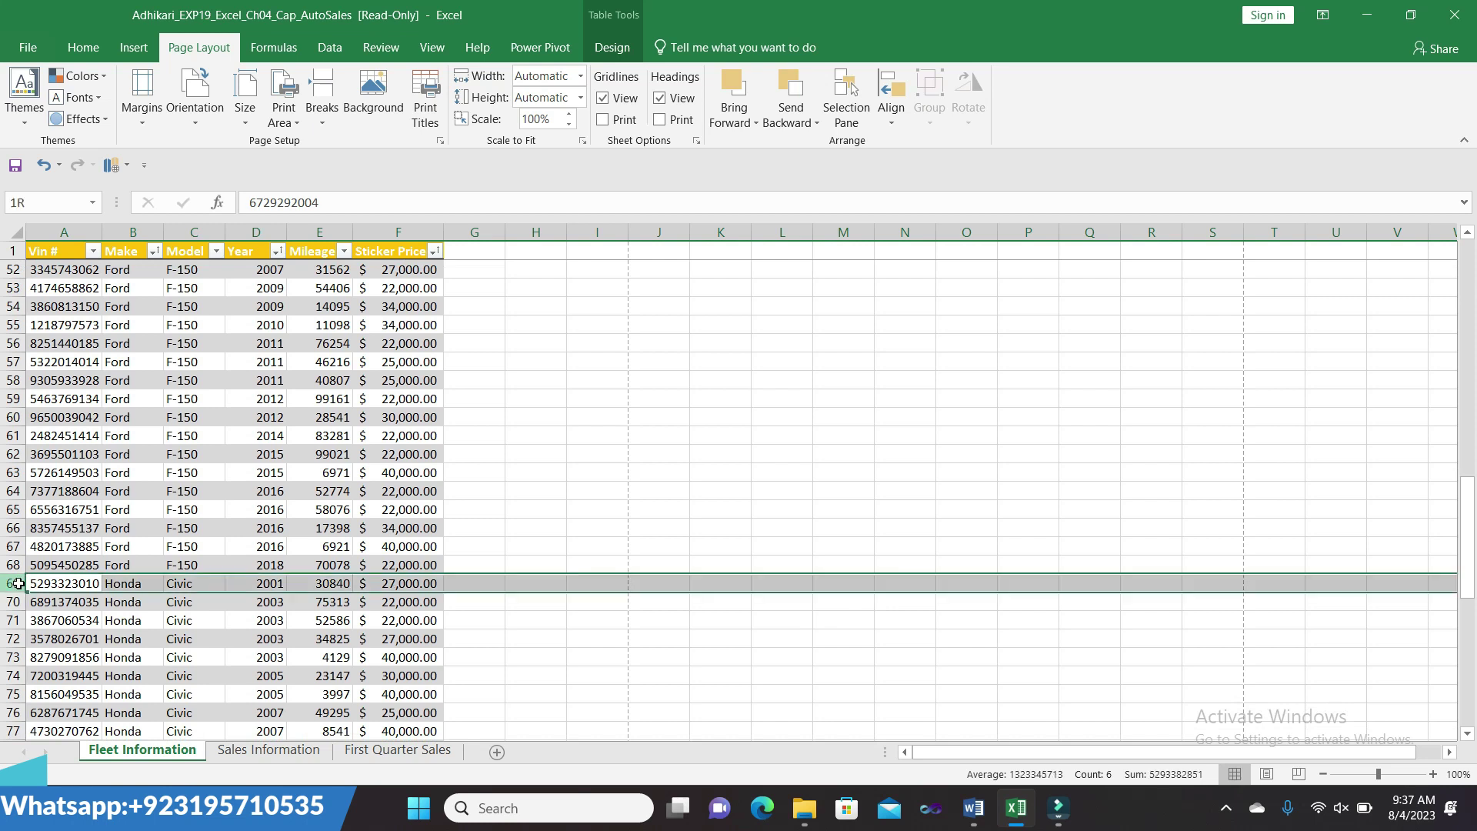
{"action": "left_click", "coordinate": [324, 127]}
{"action": "left_click", "coordinate": [351, 142]}
- Insert a page break above row 90, where the Toyota records begin
{"action": "left_click_drag", "start_coordinate": [1471, 523], "coordinate": [1472, 646]}
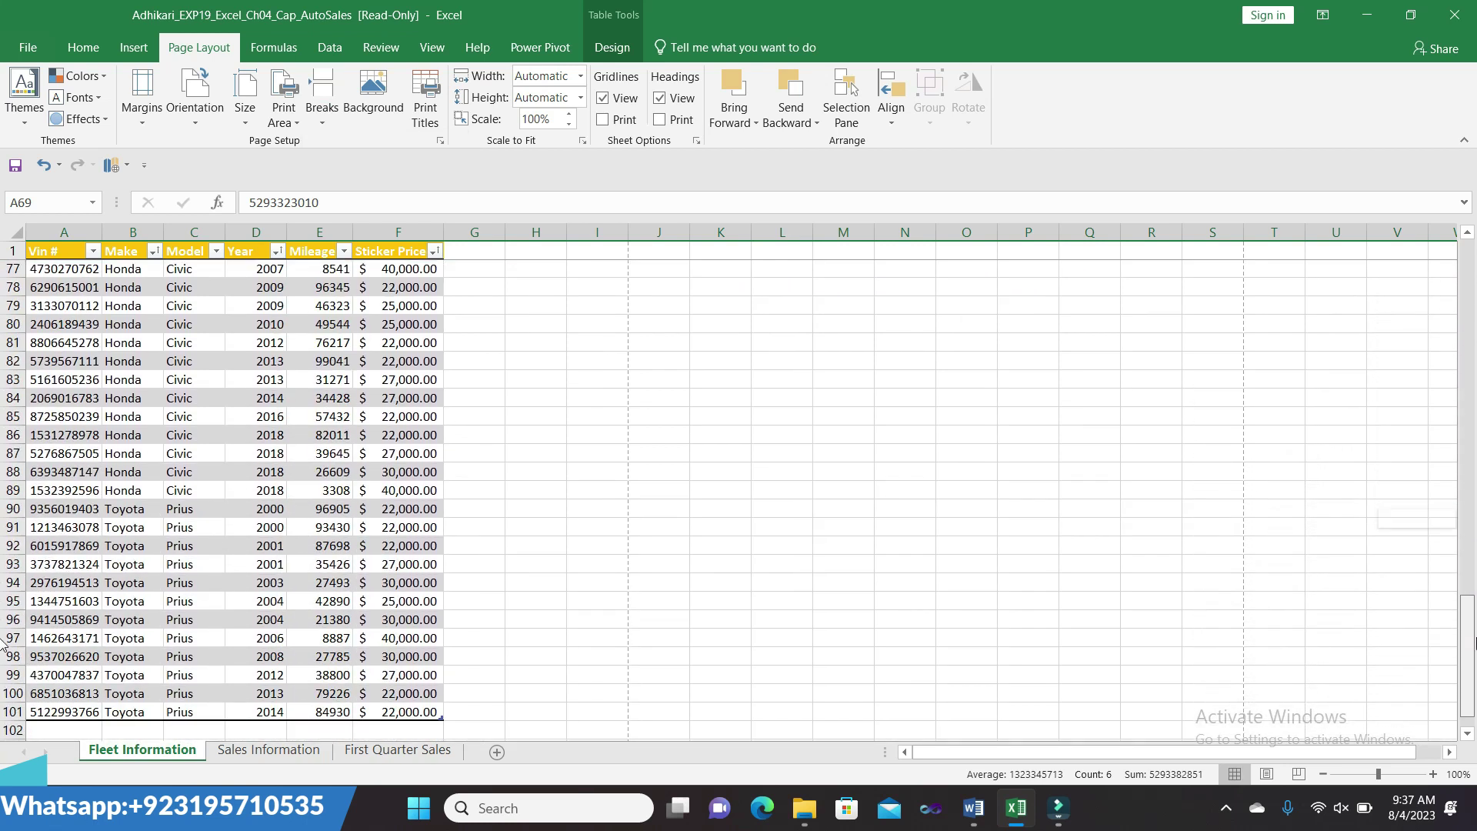
{"action": "left_click", "coordinate": [14, 509]}
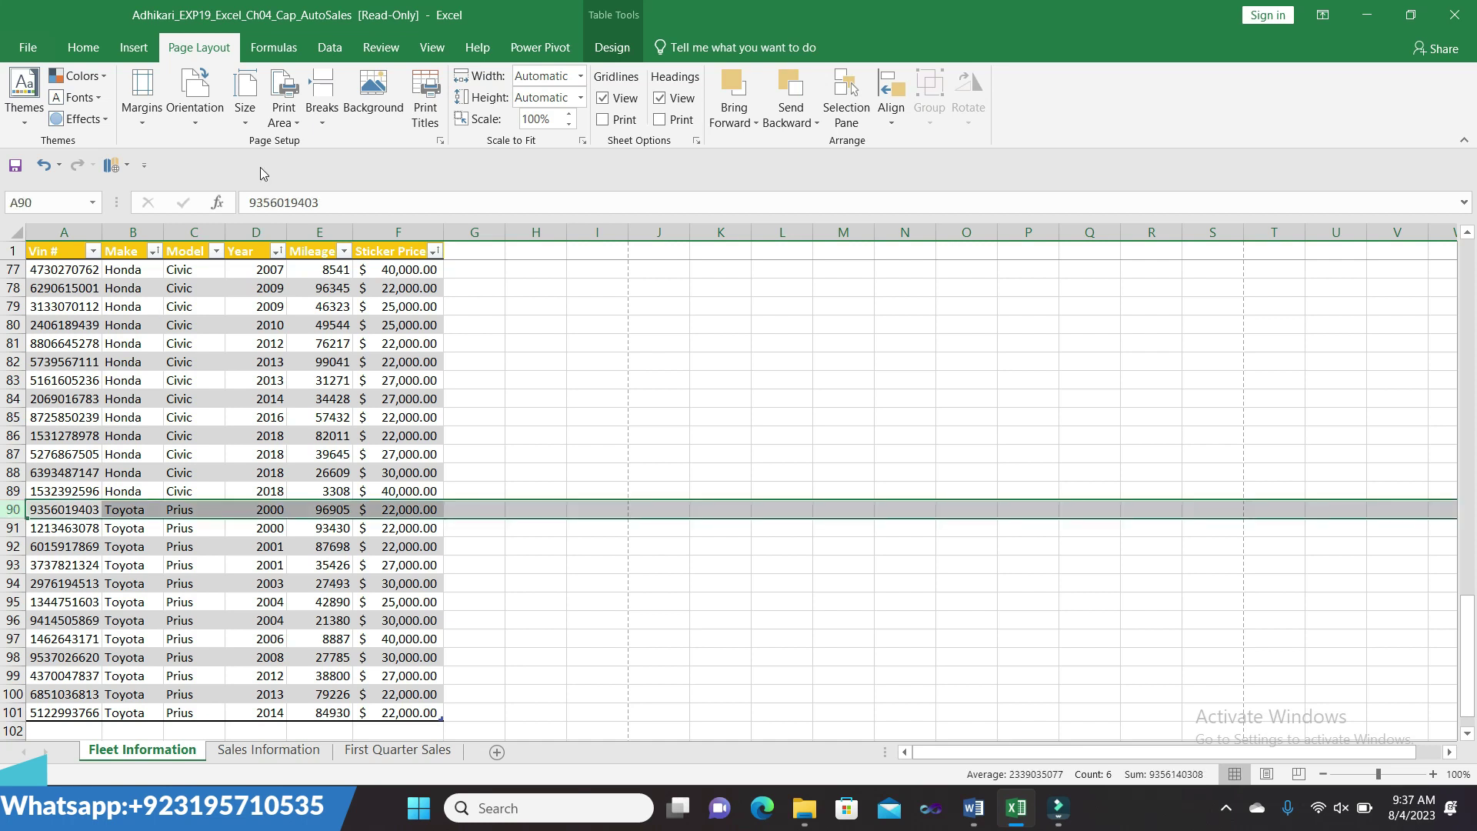
{"action": "left_click", "coordinate": [322, 111]}
{"action": "left_click", "coordinate": [335, 145]}
{"action": "left_click_drag", "start_coordinate": [1471, 599], "coordinate": [1469, 240]}
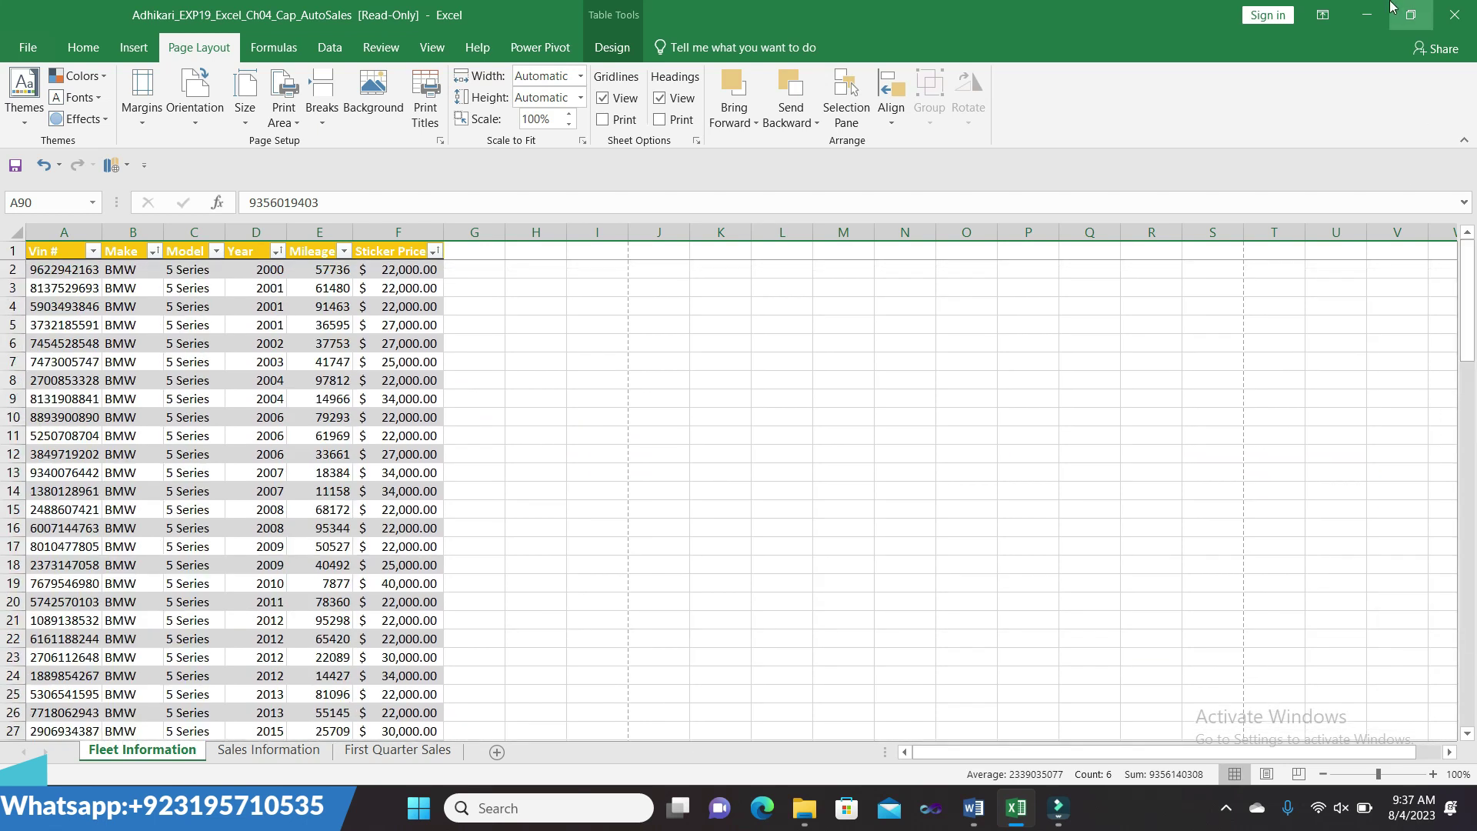
{"action": "left_click", "coordinate": [35, 48]}
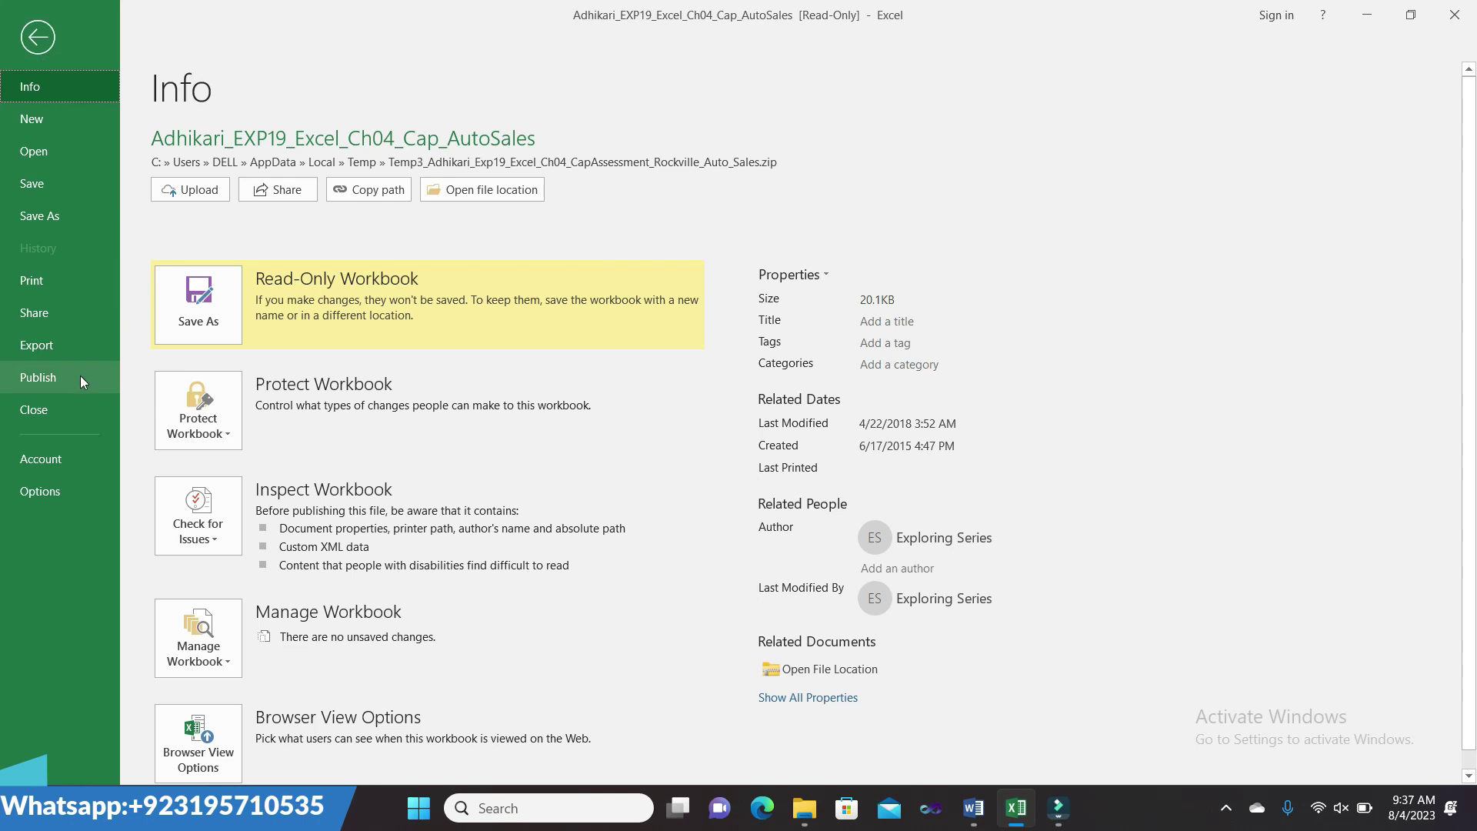
{"action": "left_click", "coordinate": [57, 498]}
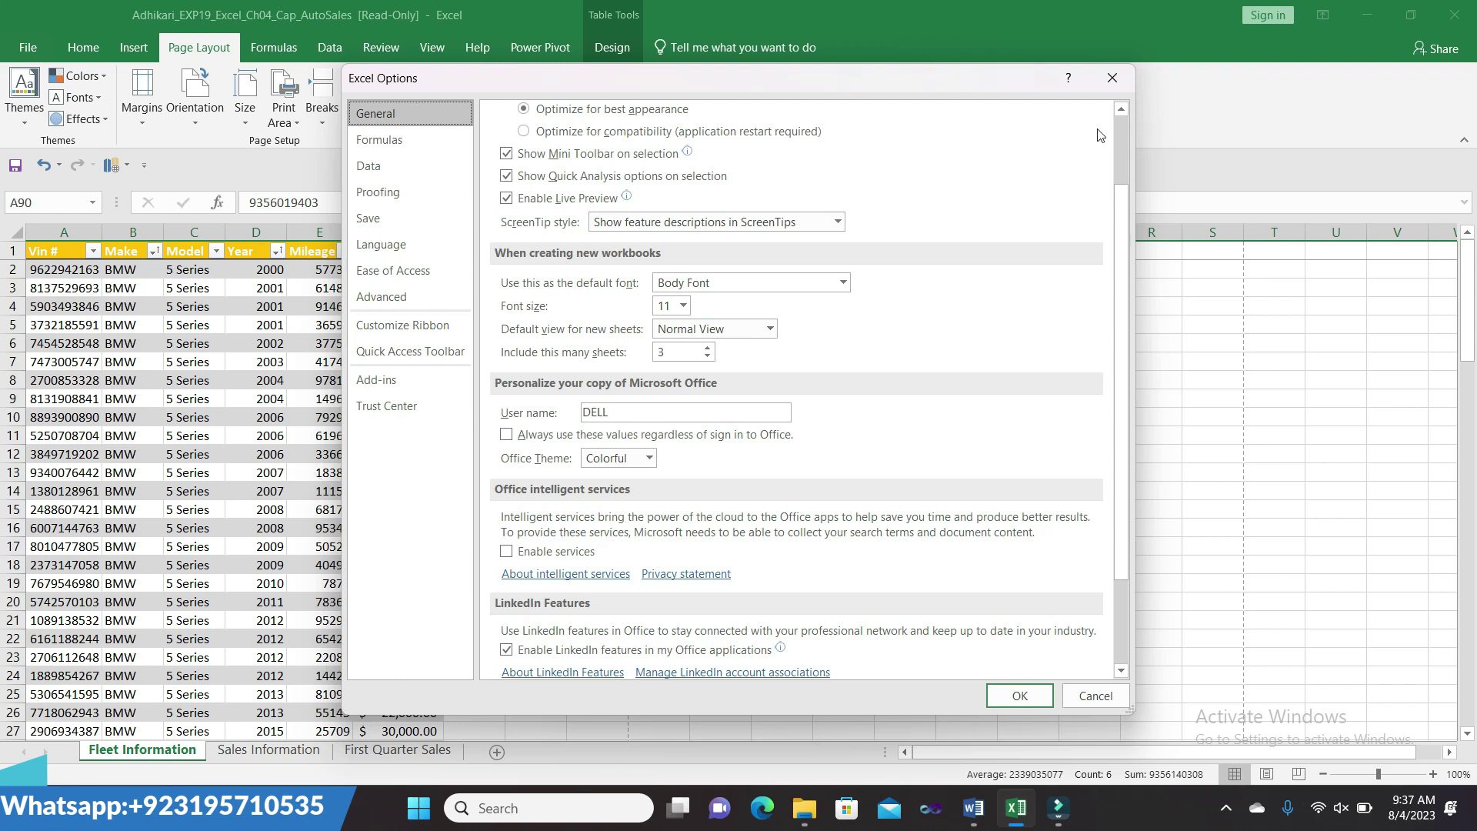
{"action": "left_click", "coordinate": [1116, 79]}
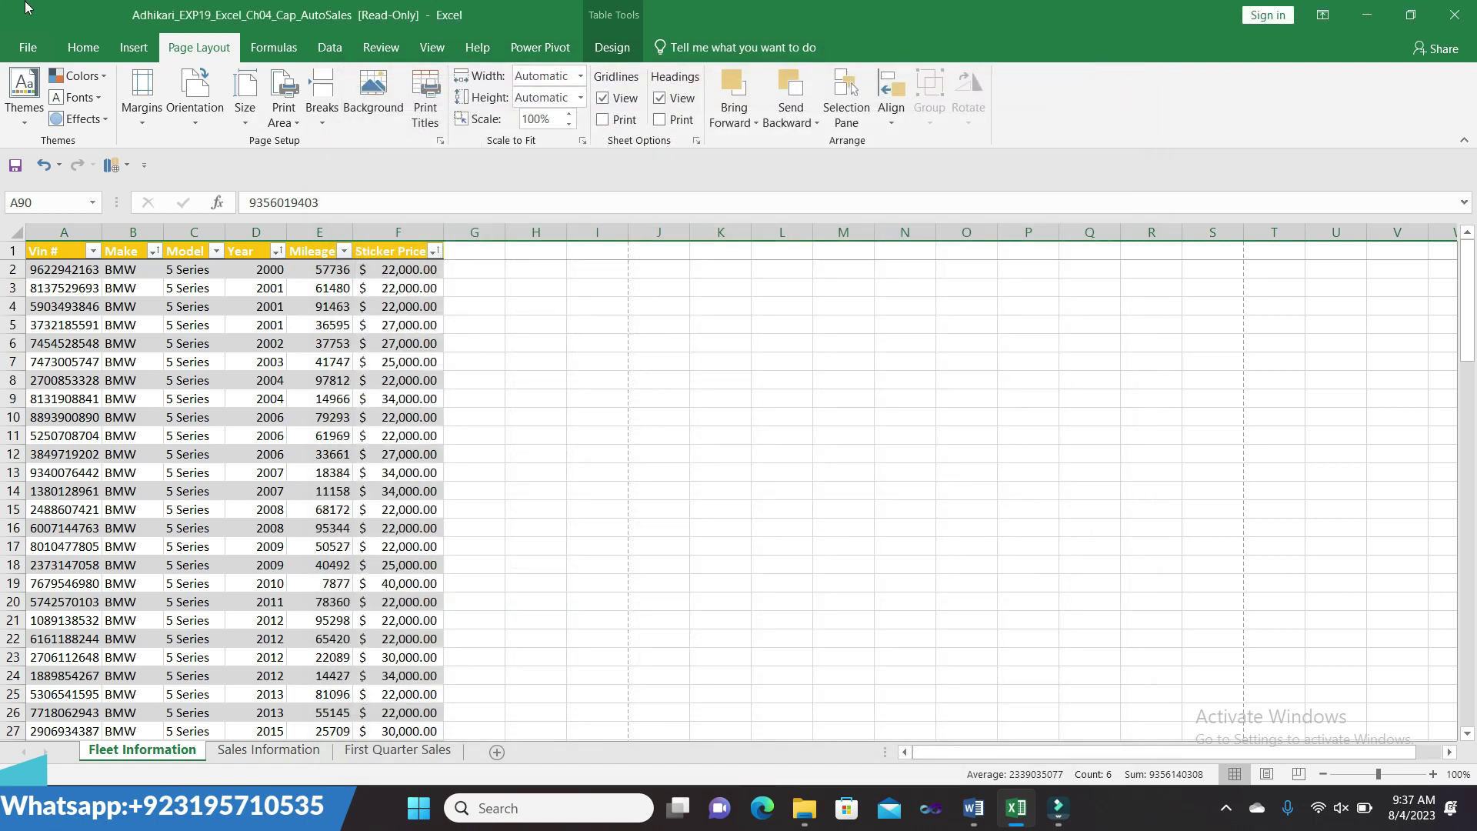
{"action": "left_click", "coordinate": [29, 47]}
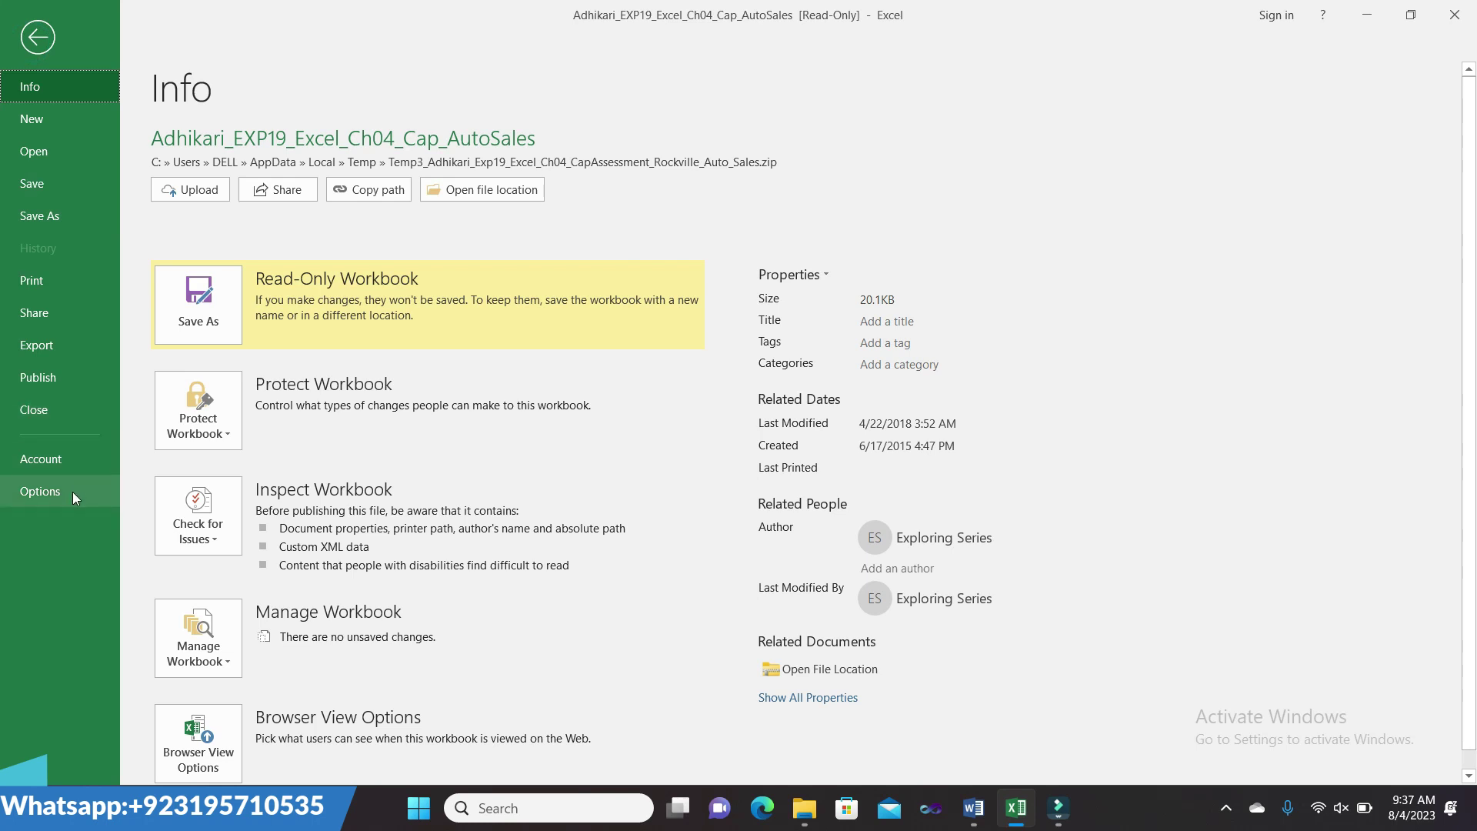
{"action": "left_click", "coordinate": [40, 491]}
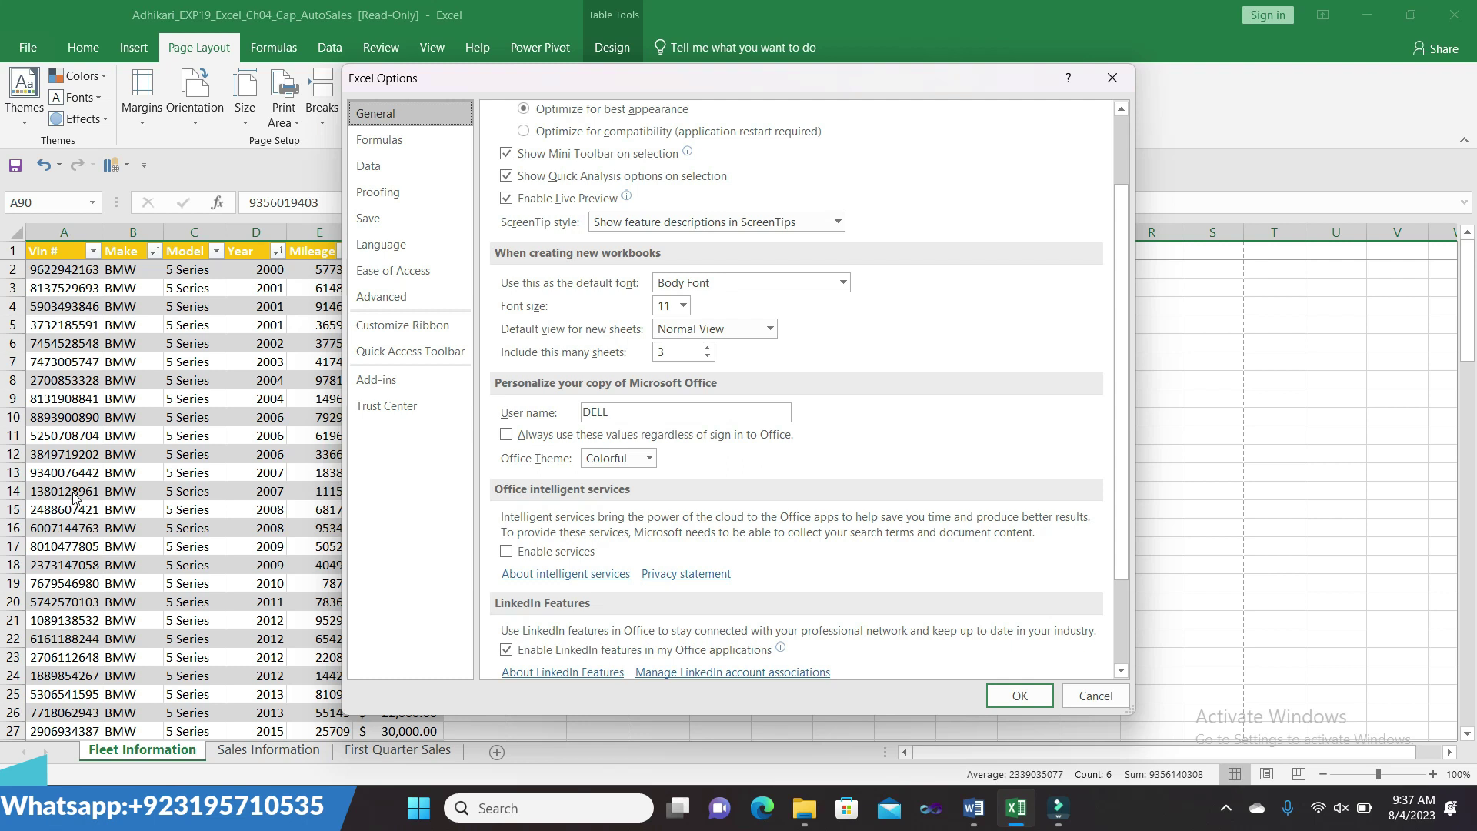
{"action": "left_click", "coordinate": [1112, 77]}
- Check every page of the Fleet Information print preview for separate makes and repeated field names, and return to the worksheet
{"action": "left_click", "coordinate": [38, 46]}
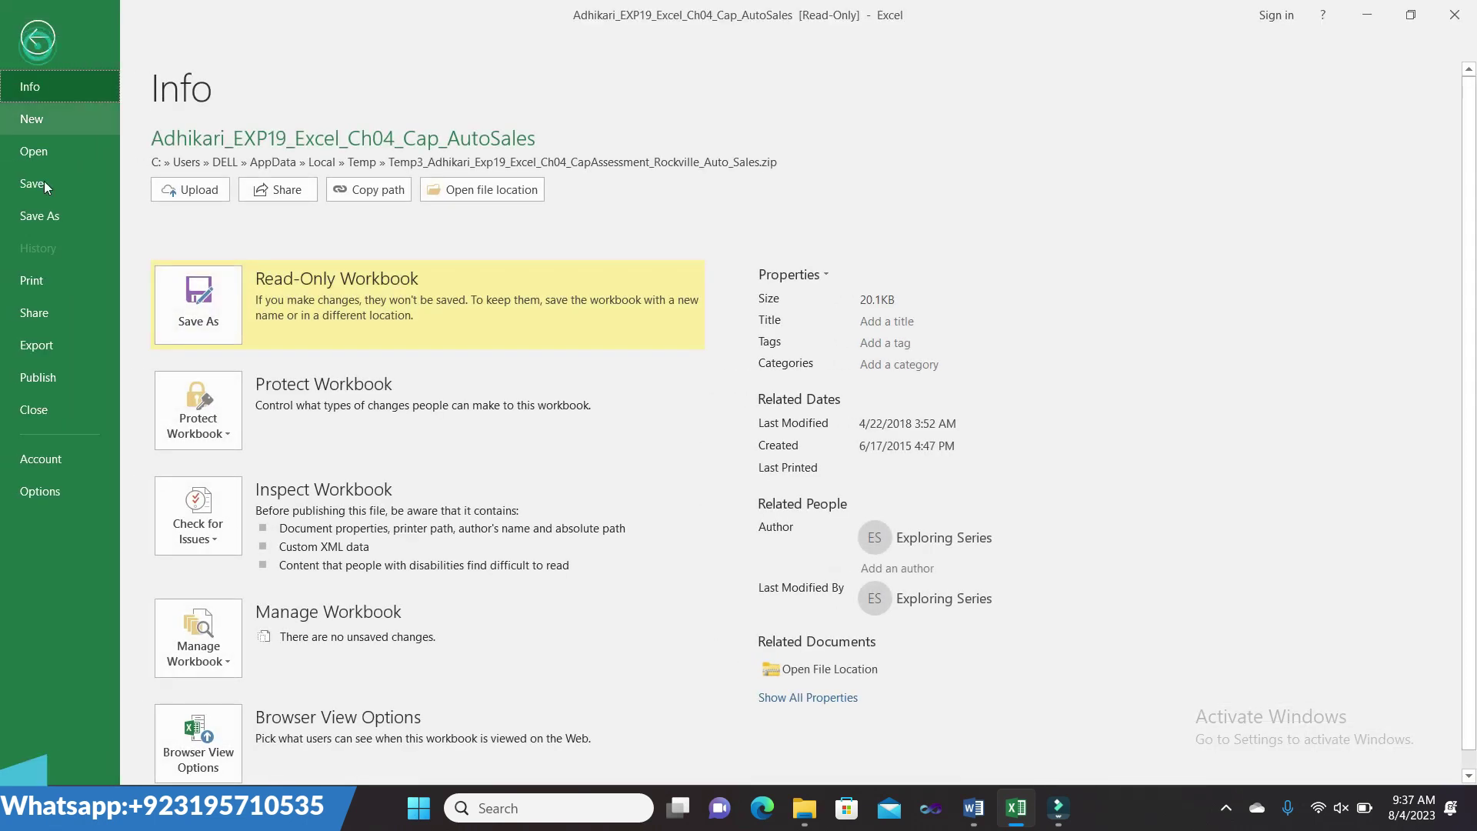
{"action": "left_click", "coordinate": [54, 281]}
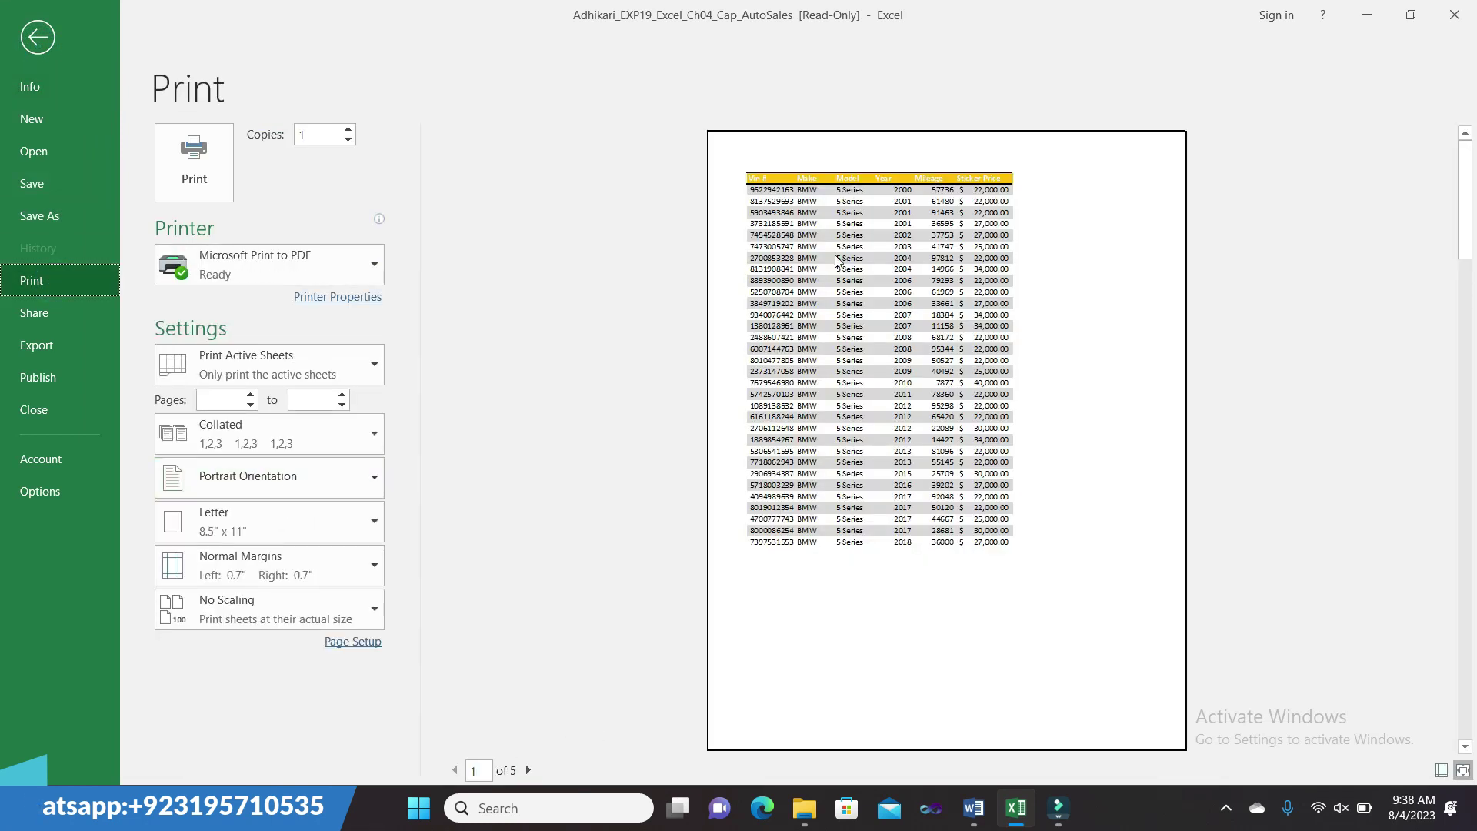
{"action": "left_click", "coordinate": [528, 770]}
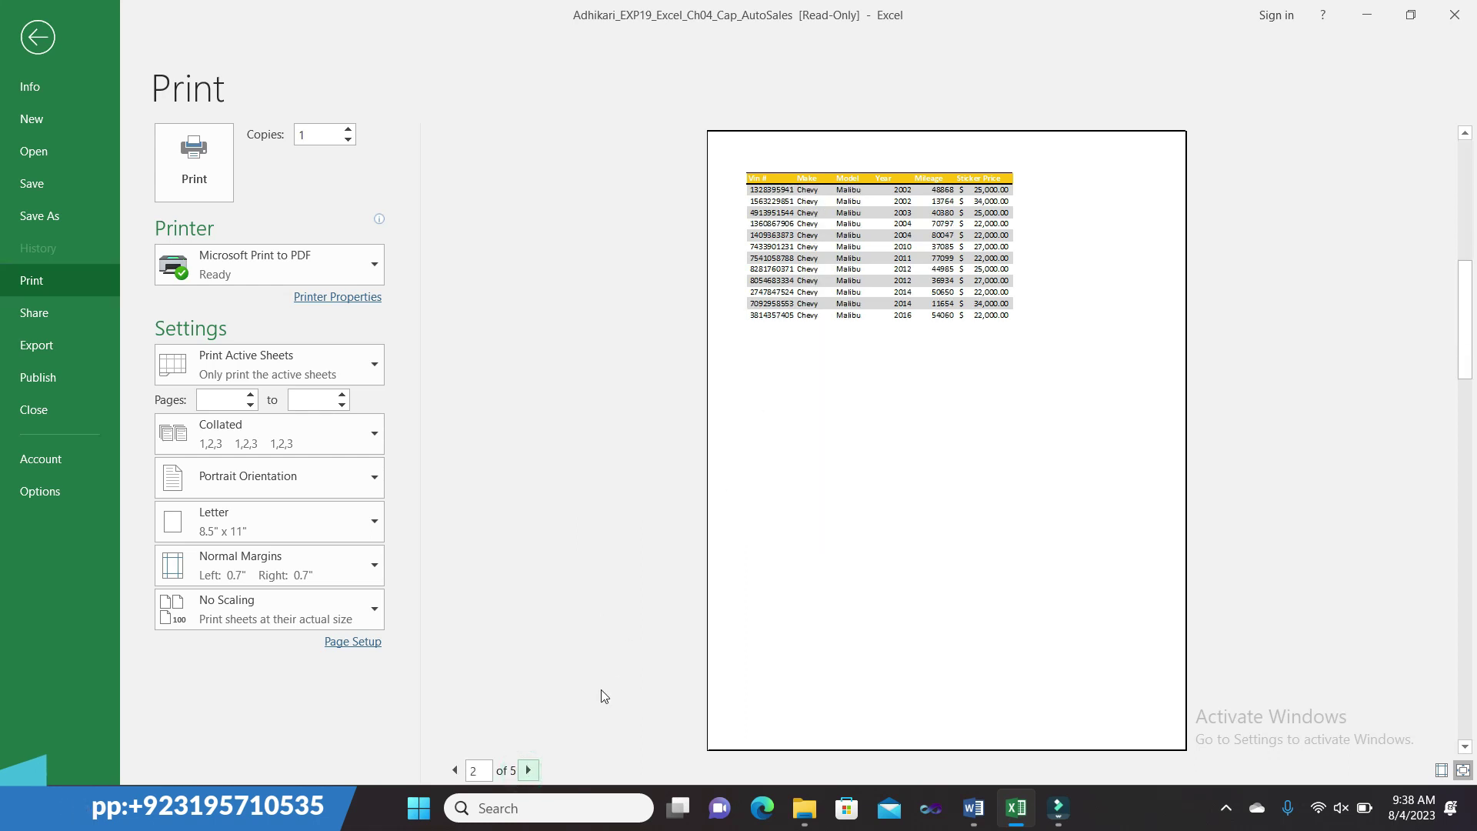
{"action": "left_click", "coordinate": [528, 770]}
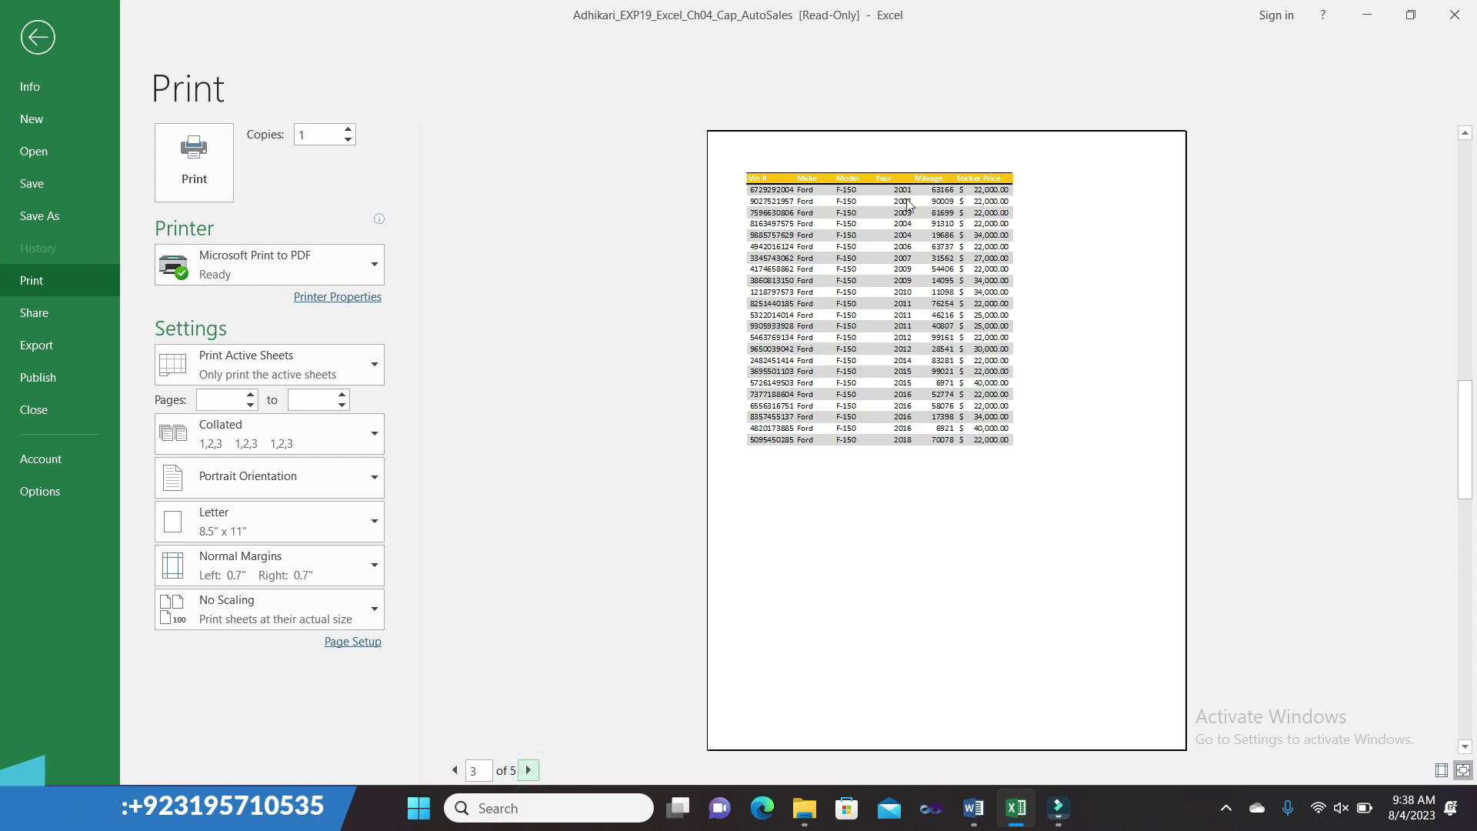
{"action": "left_click", "coordinate": [533, 771]}
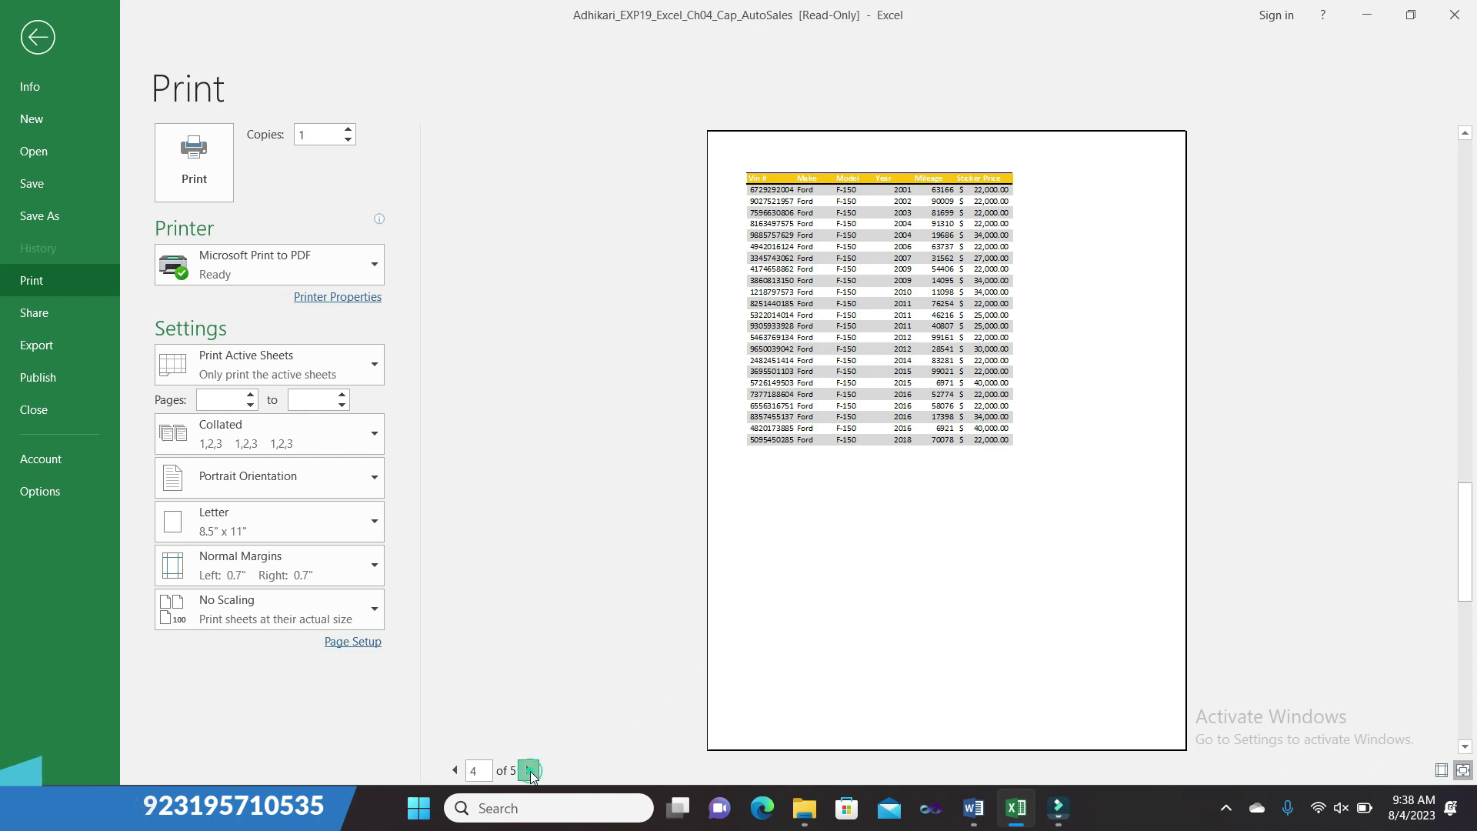
{"action": "left_click", "coordinate": [528, 770]}
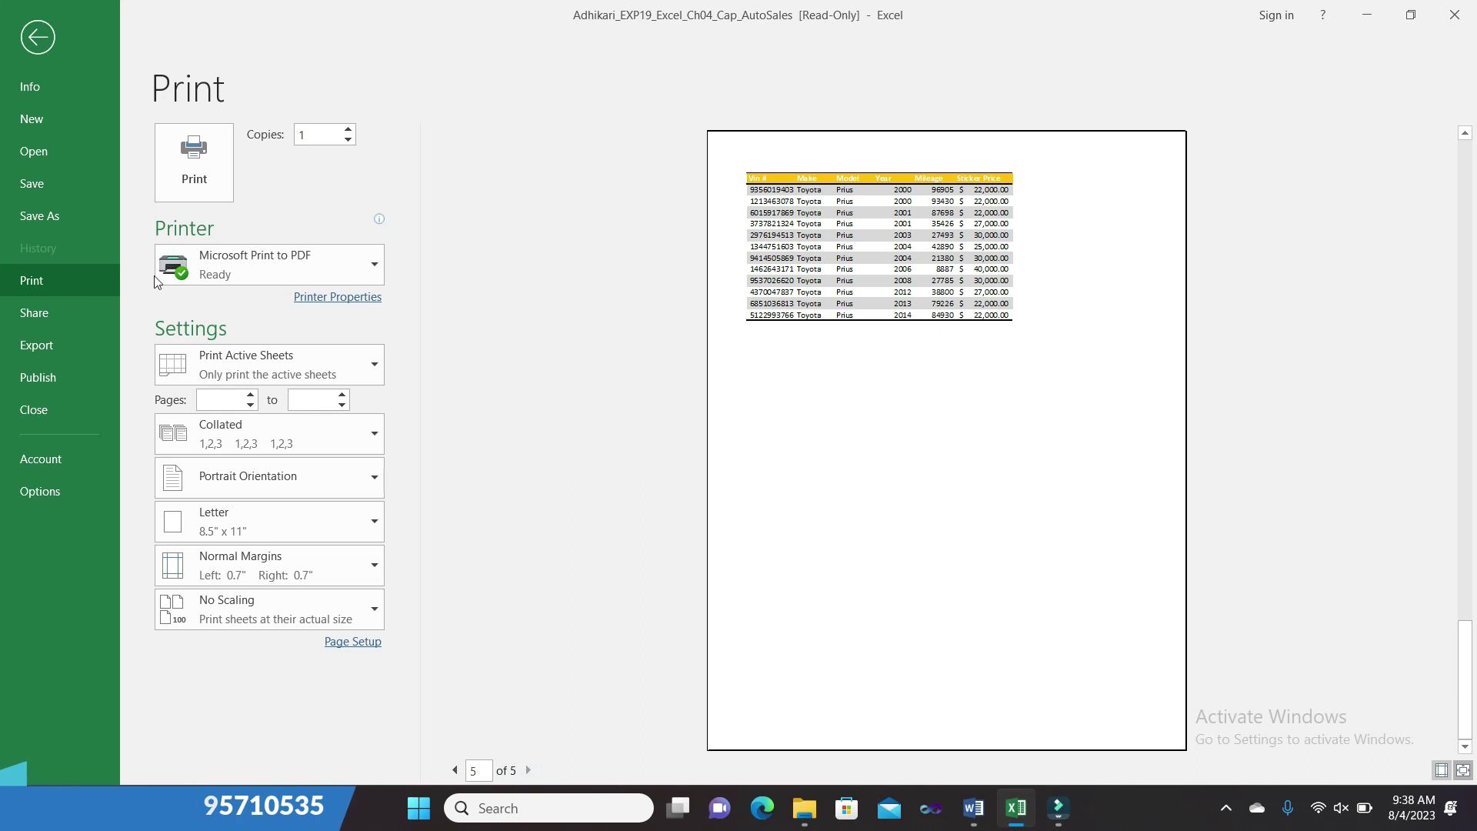
{"action": "left_click", "coordinate": [38, 37]}
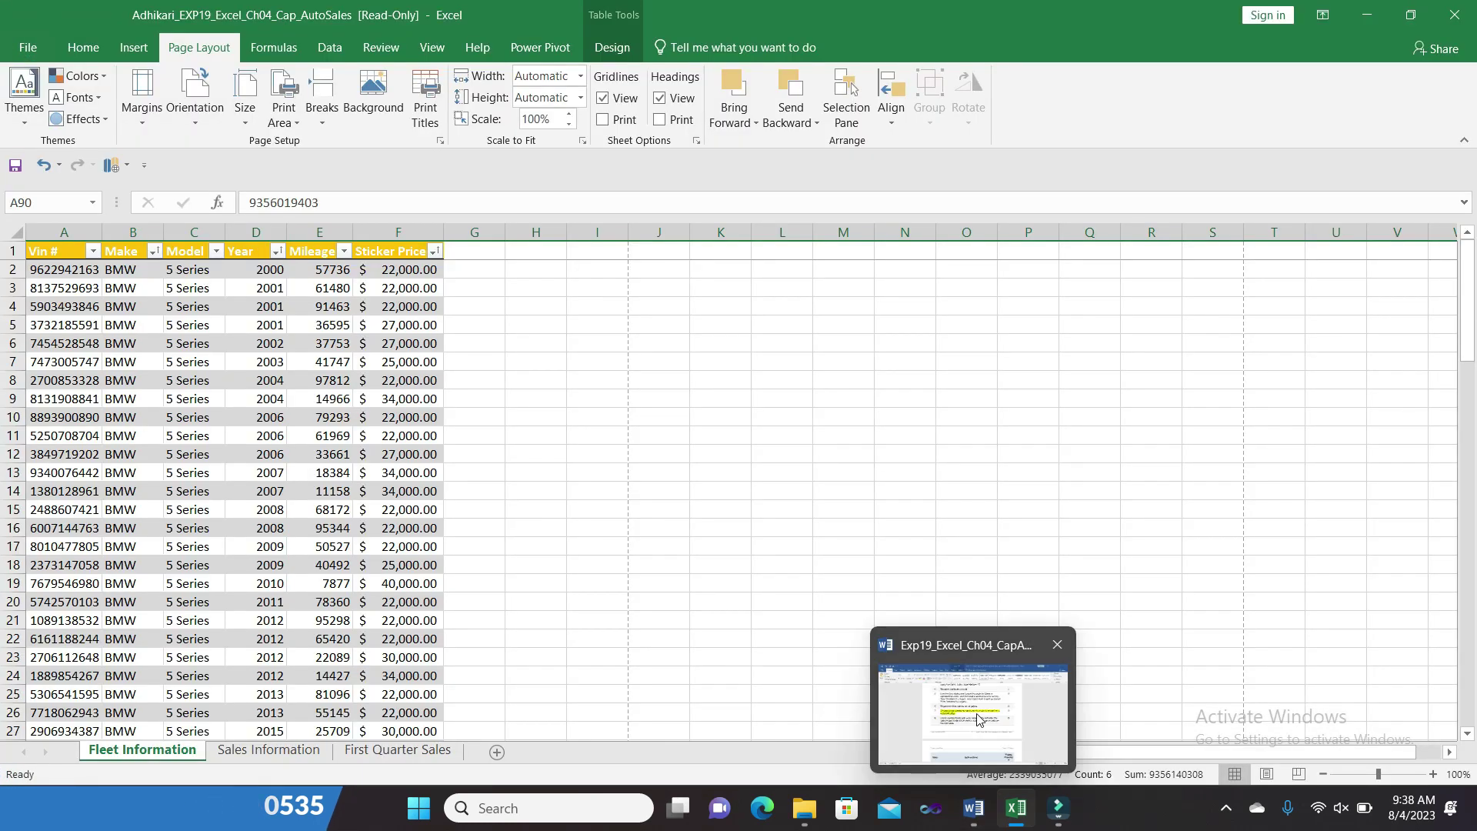
- Switch to the Word instructions, clear the highlight from instruction 7, and highlight instruction 8 about the custom footer in yellow
{"action": "left_click", "coordinate": [978, 810]}
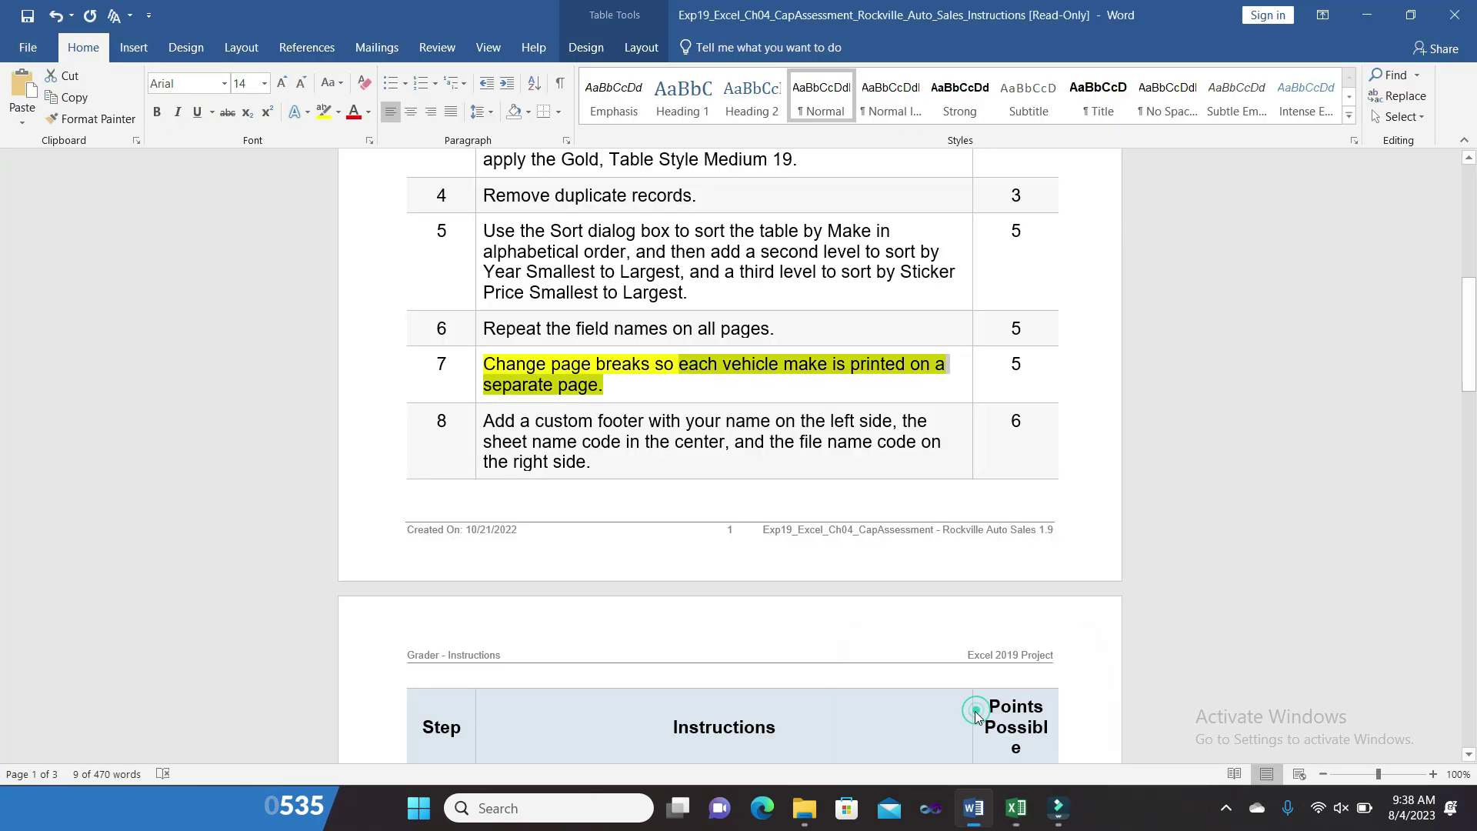
{"action": "left_click", "coordinate": [479, 364]}
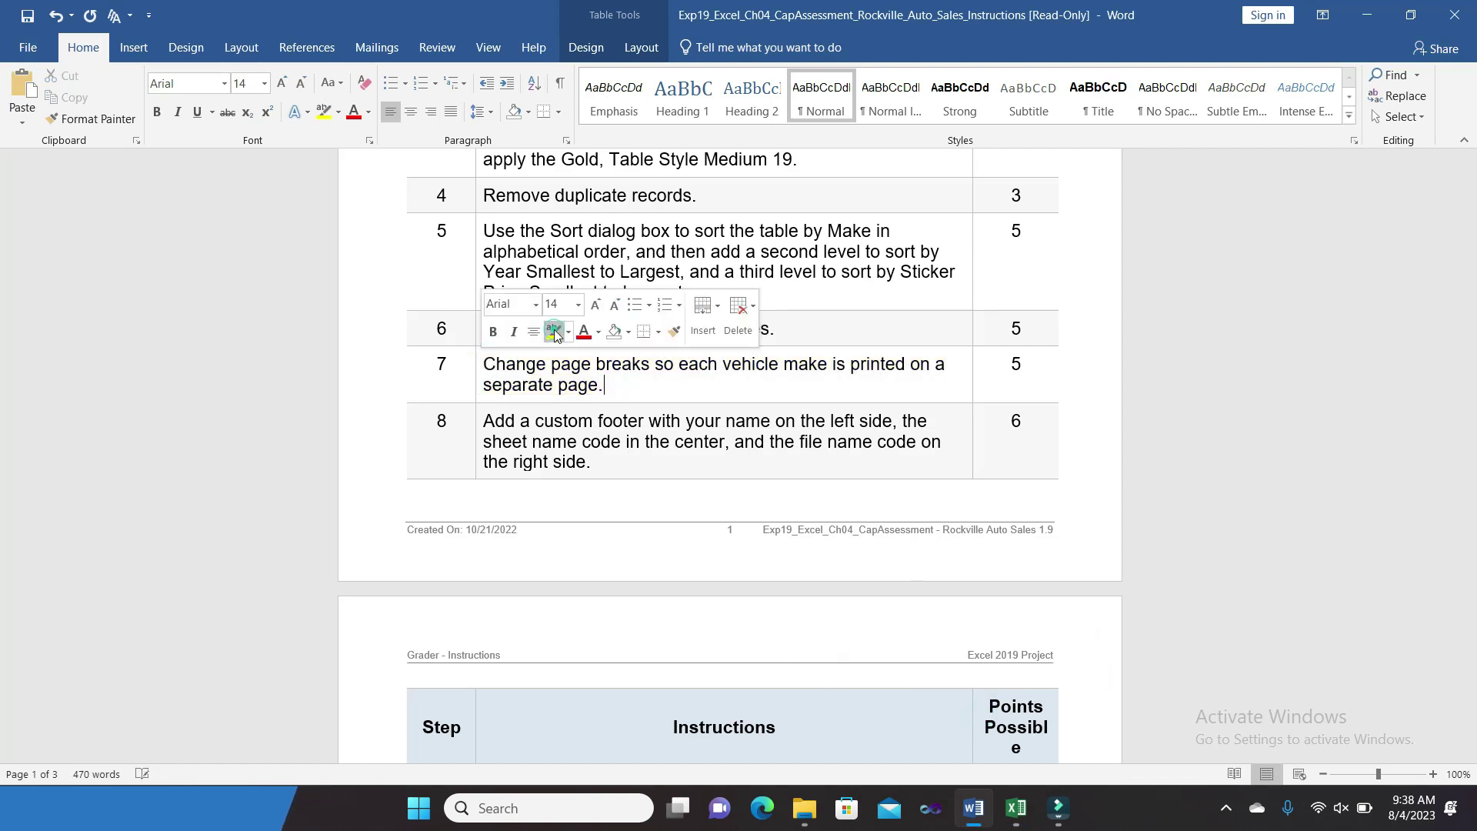
{"action": "left_click", "coordinate": [473, 422]}
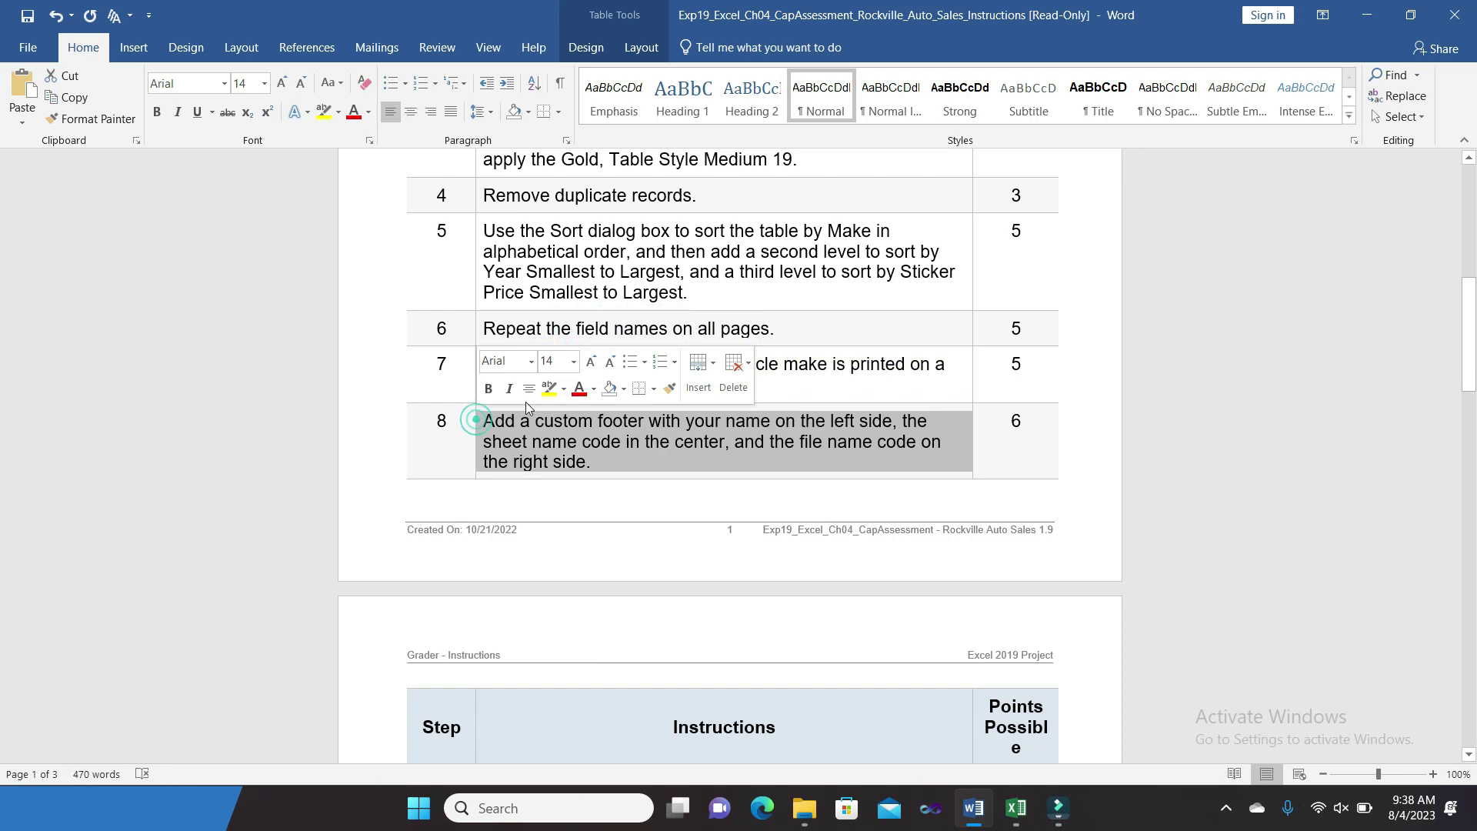
{"action": "left_click", "coordinate": [544, 396]}
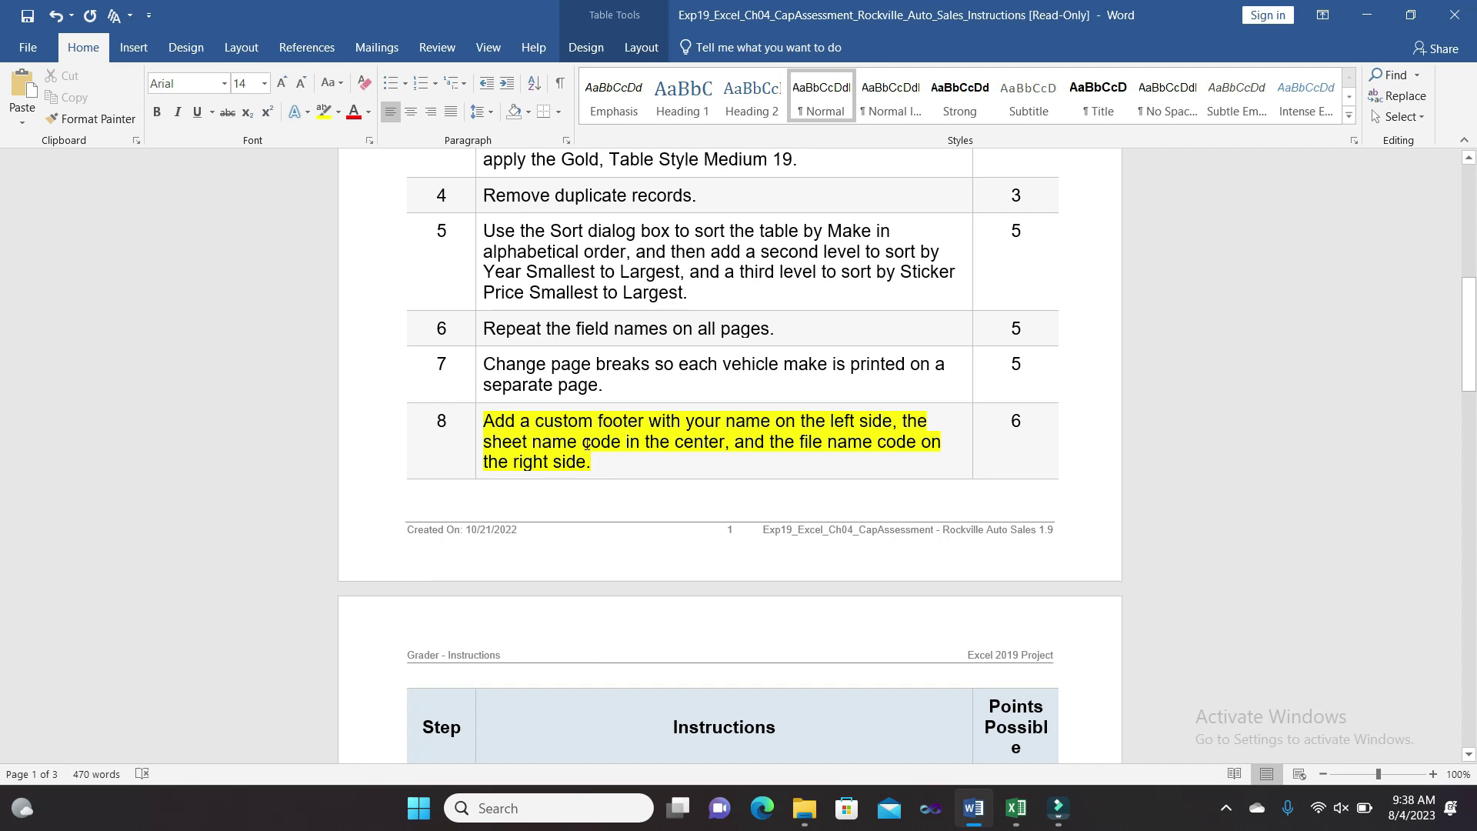
{"action": "left_click_drag", "start_coordinate": [554, 424], "coordinate": [646, 425]}
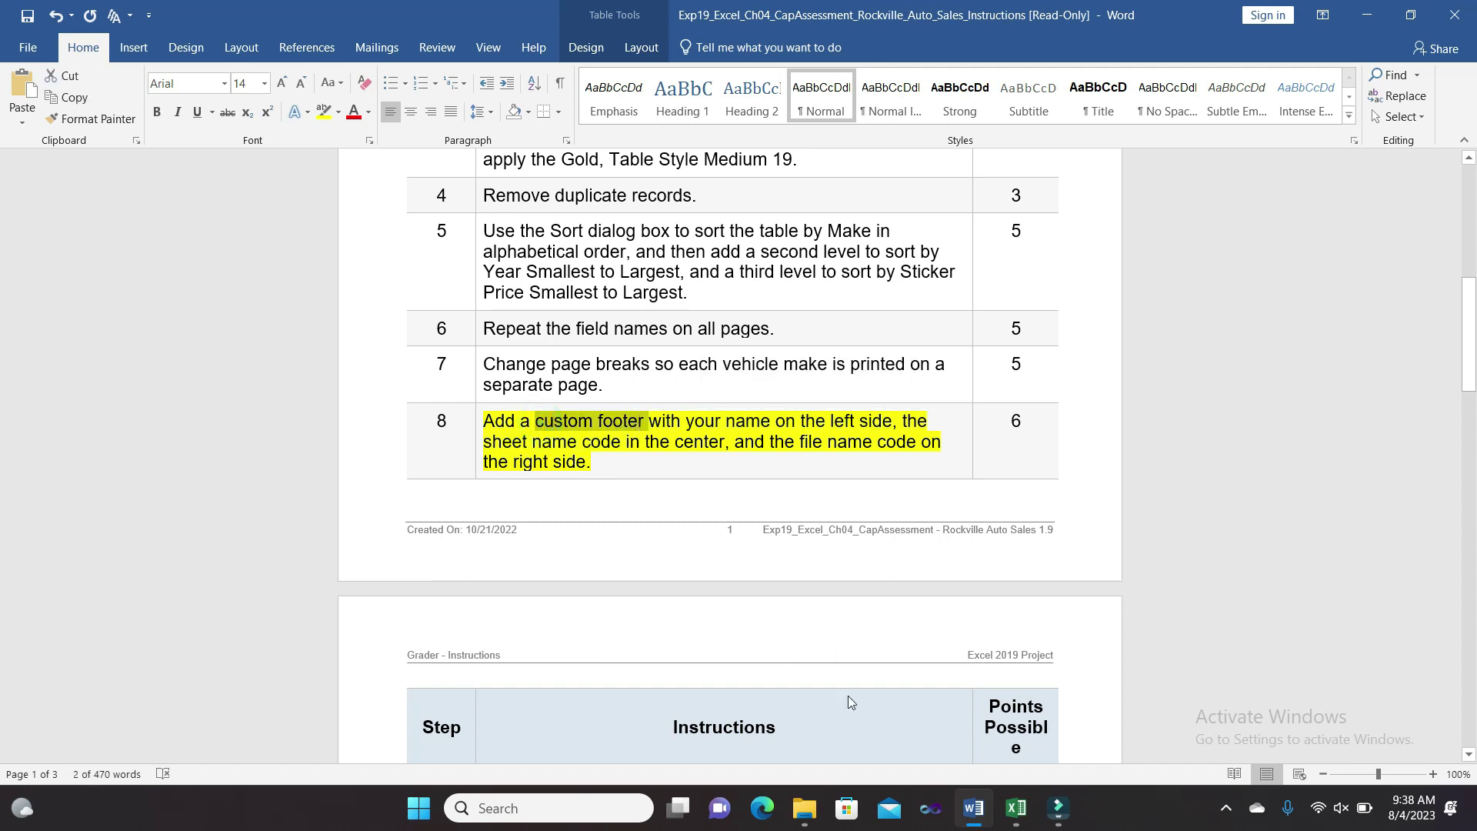
- Switch to Excel and start a custom footer for the Fleet Information worksheet, entering Name in the left section
{"action": "left_click", "coordinate": [989, 761]}
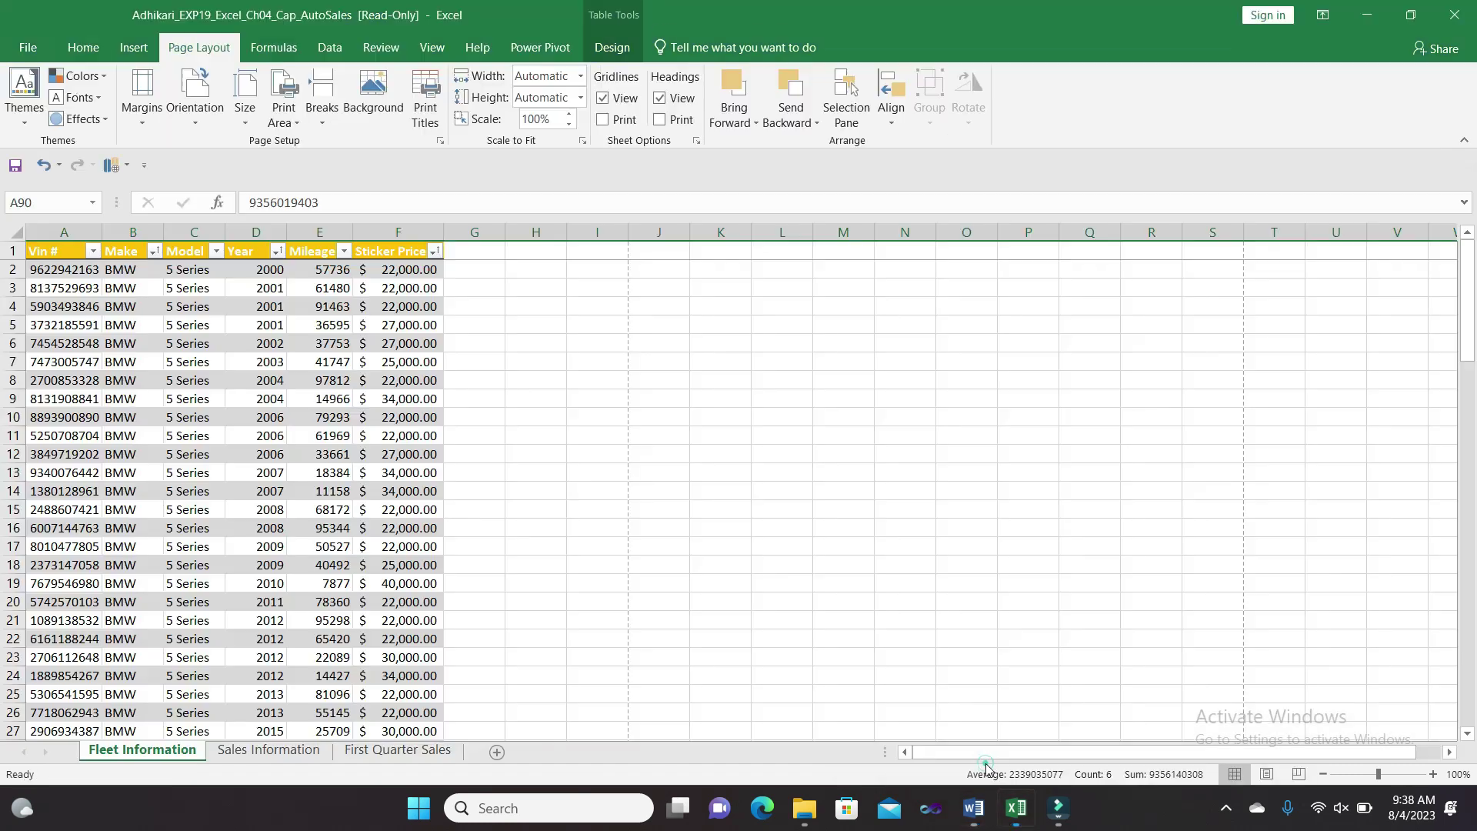
{"action": "left_click", "coordinate": [134, 47]}
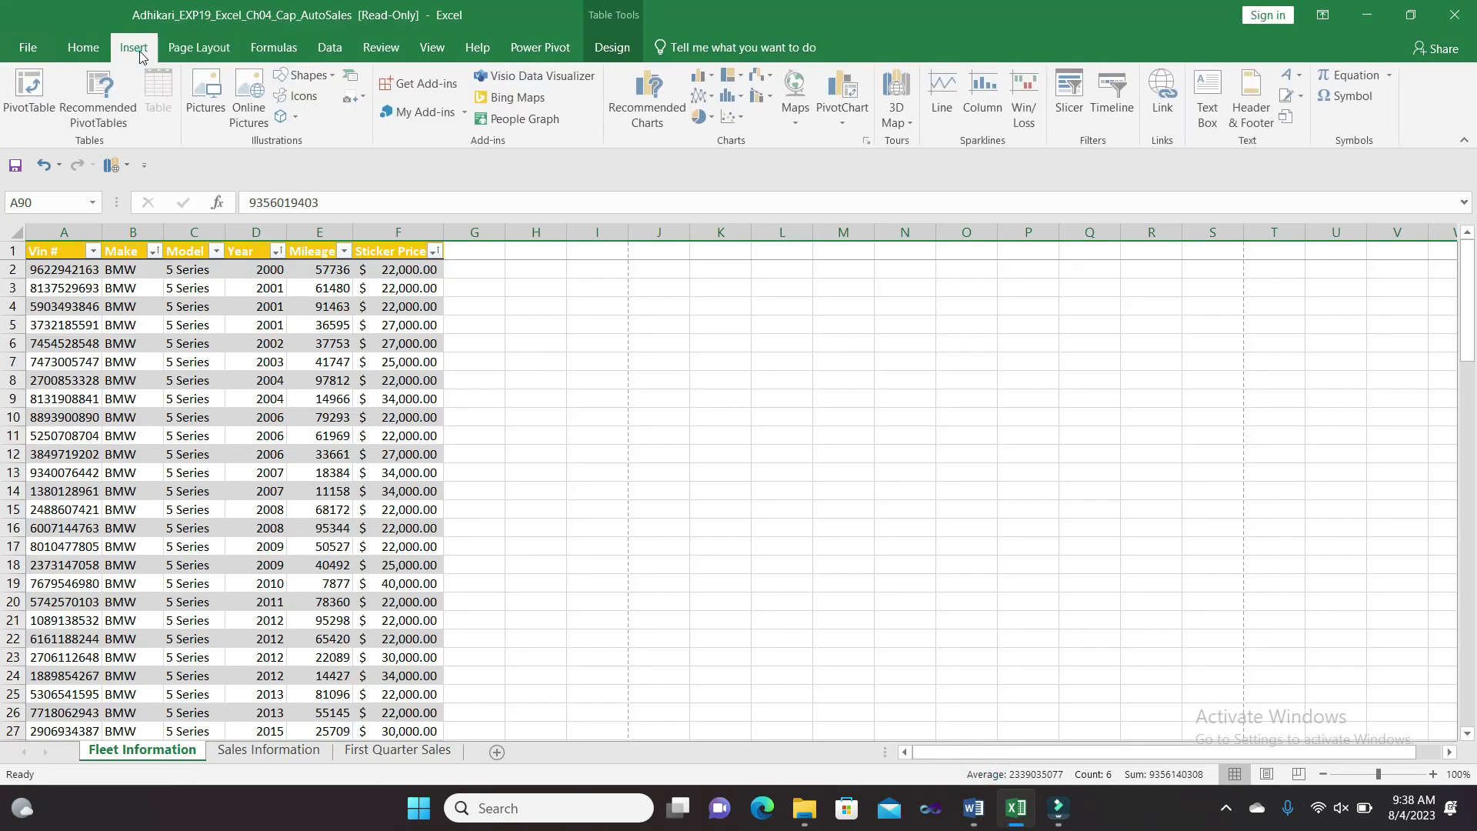
{"action": "left_click", "coordinate": [91, 51]}
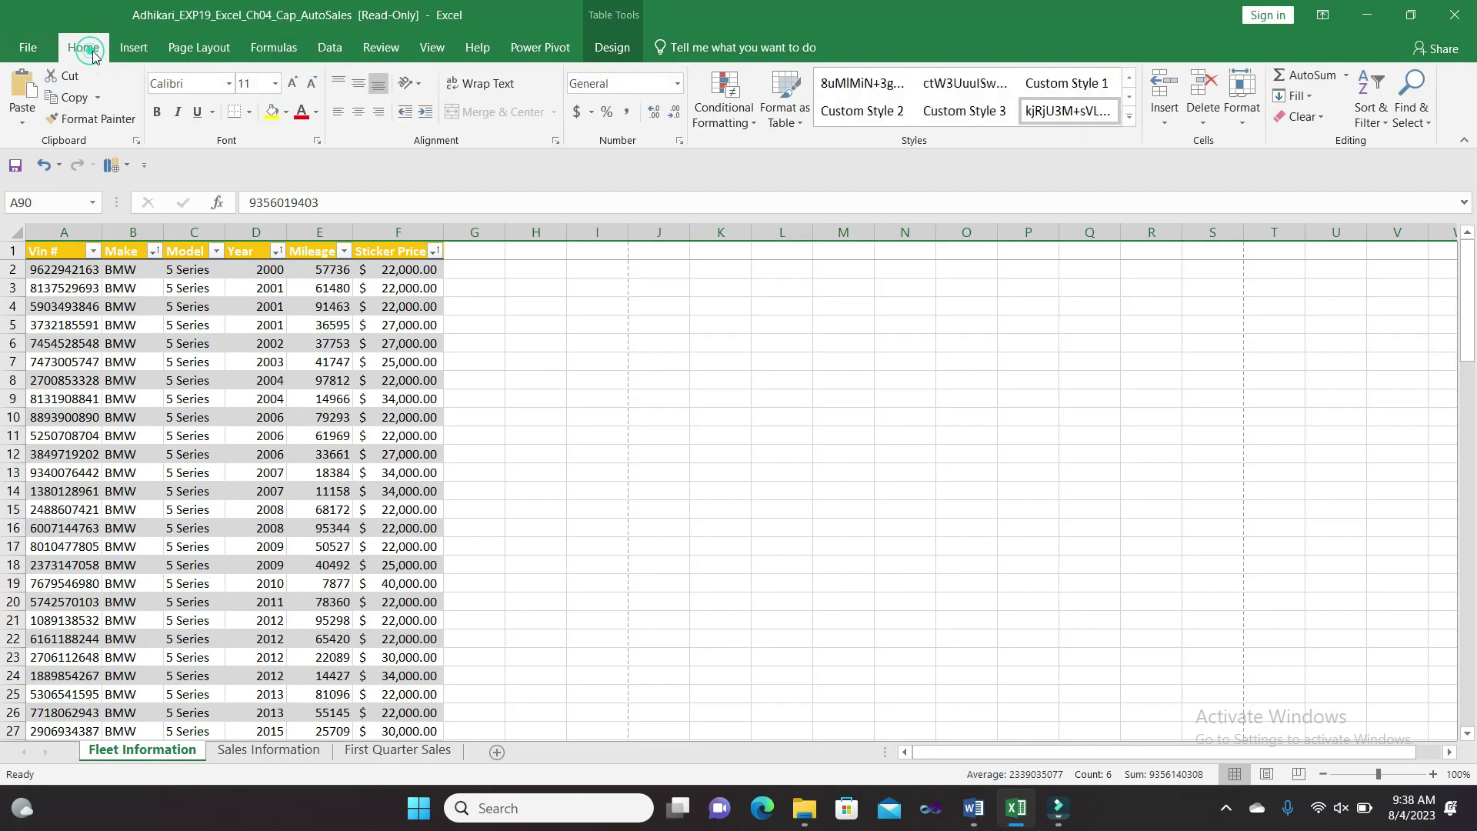
{"action": "left_click", "coordinate": [180, 47]}
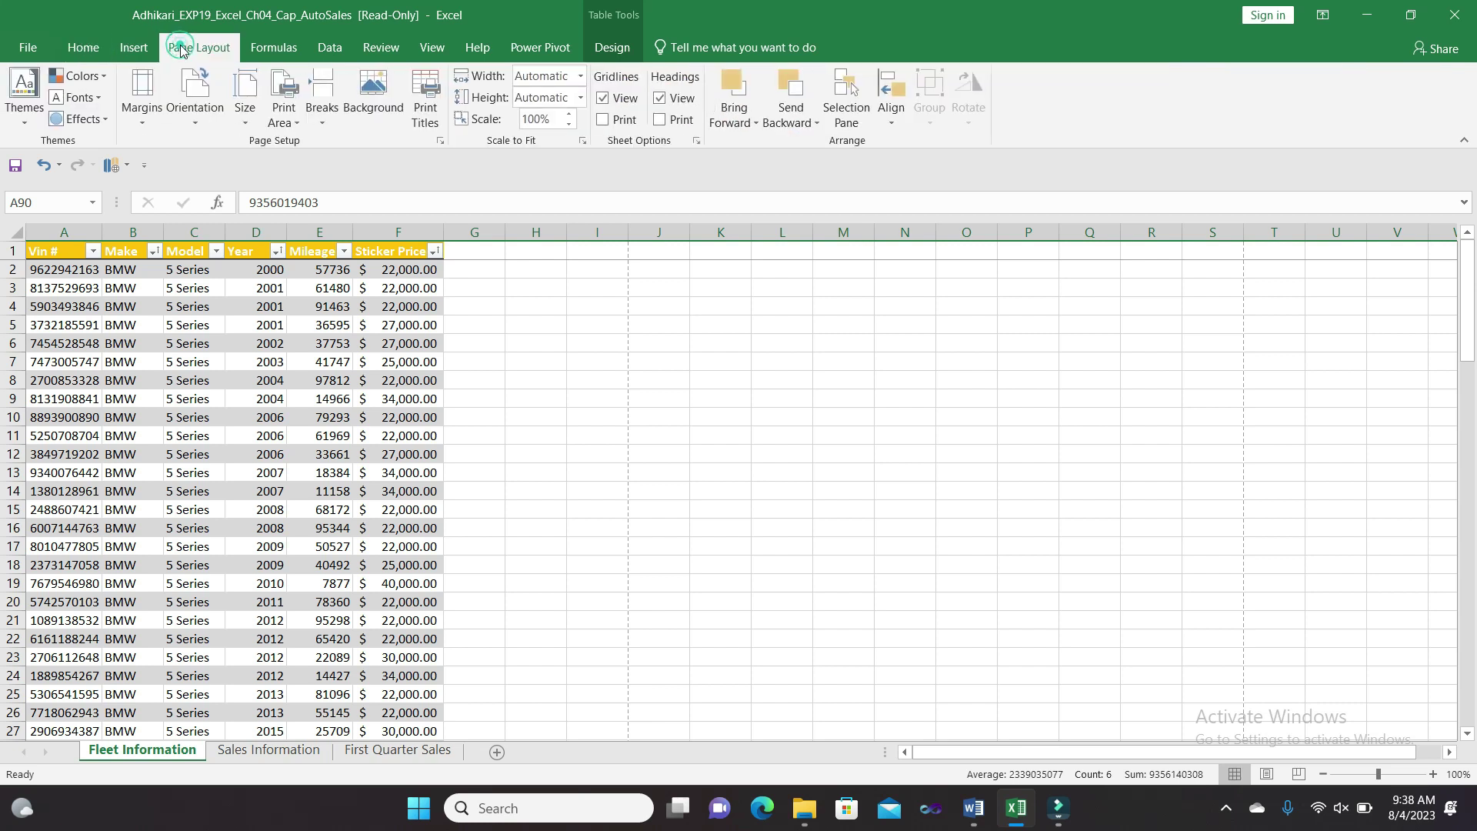
{"action": "left_click", "coordinate": [148, 123]}
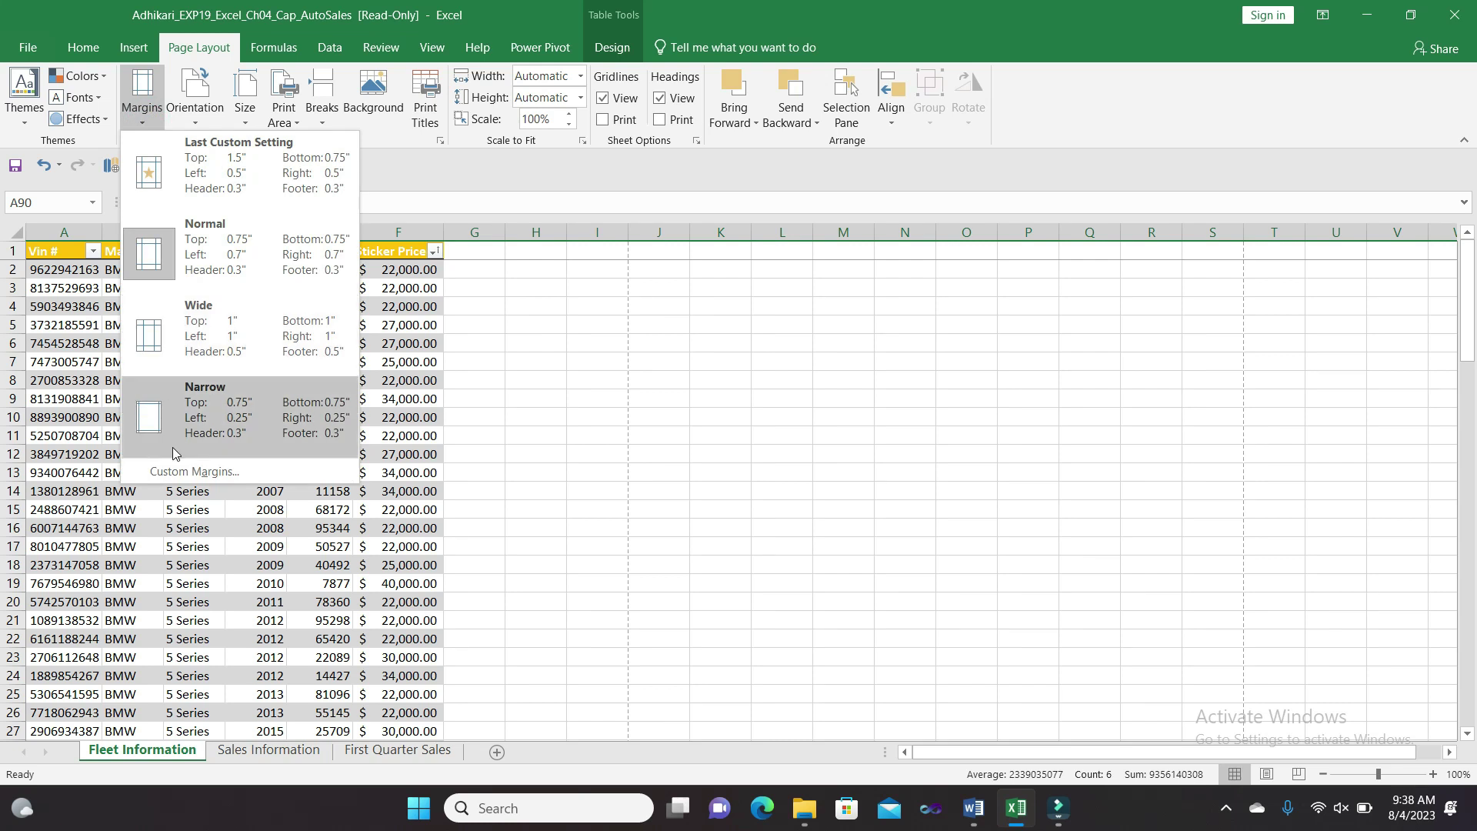
{"action": "left_click", "coordinate": [174, 471]}
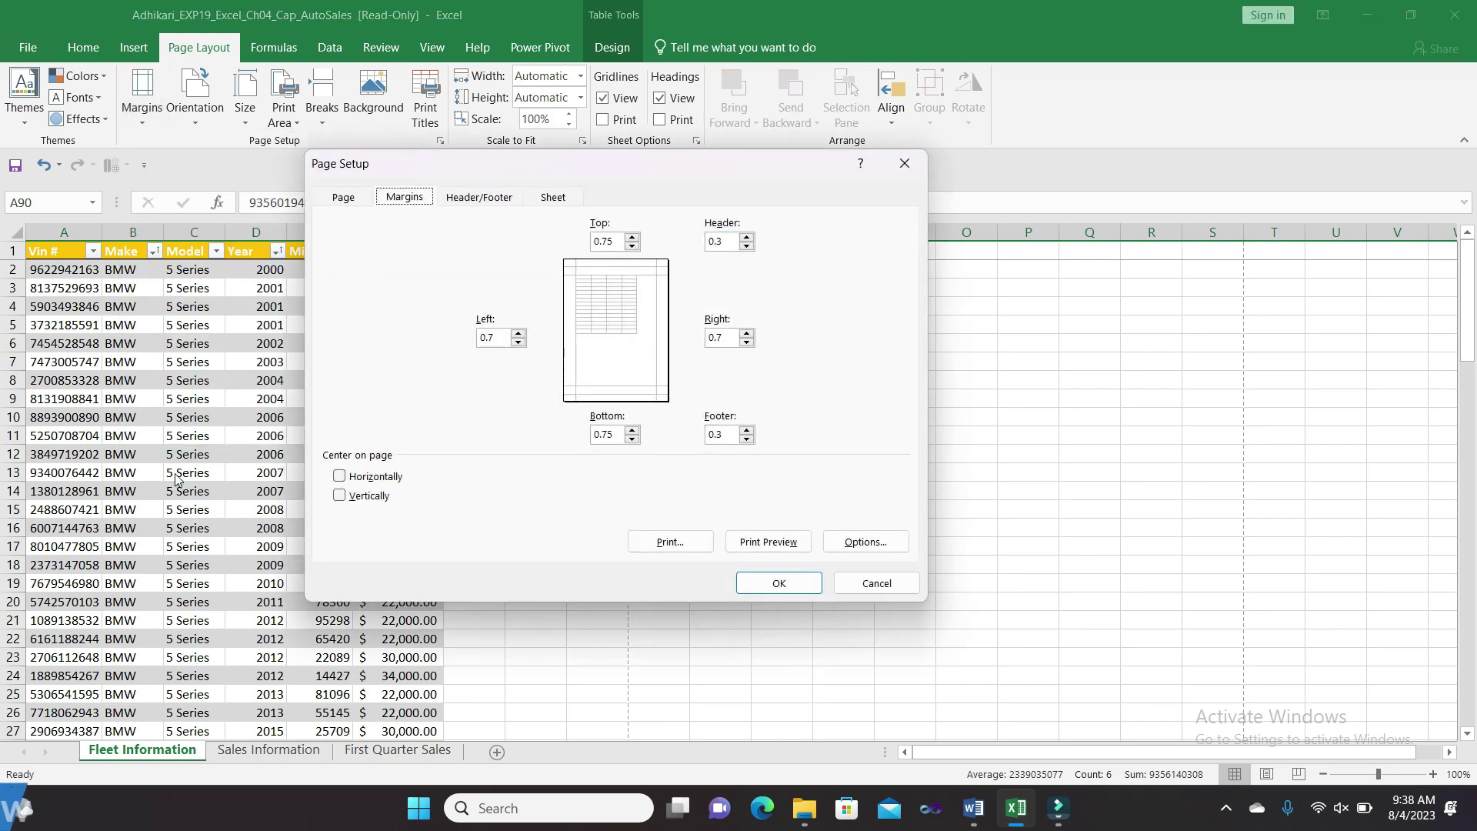
{"action": "left_click", "coordinate": [490, 202]}
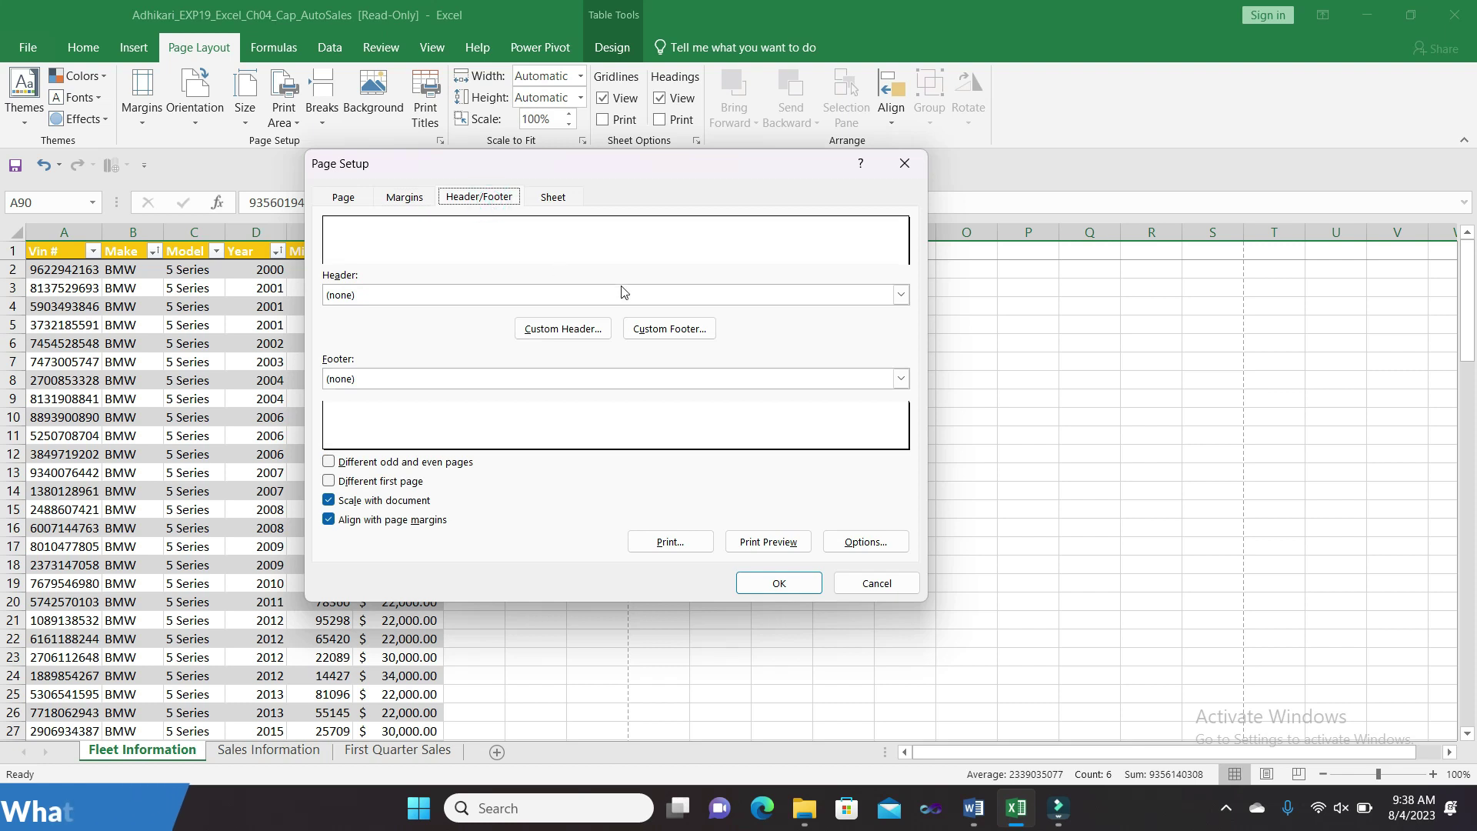
{"action": "left_click", "coordinate": [670, 329]}
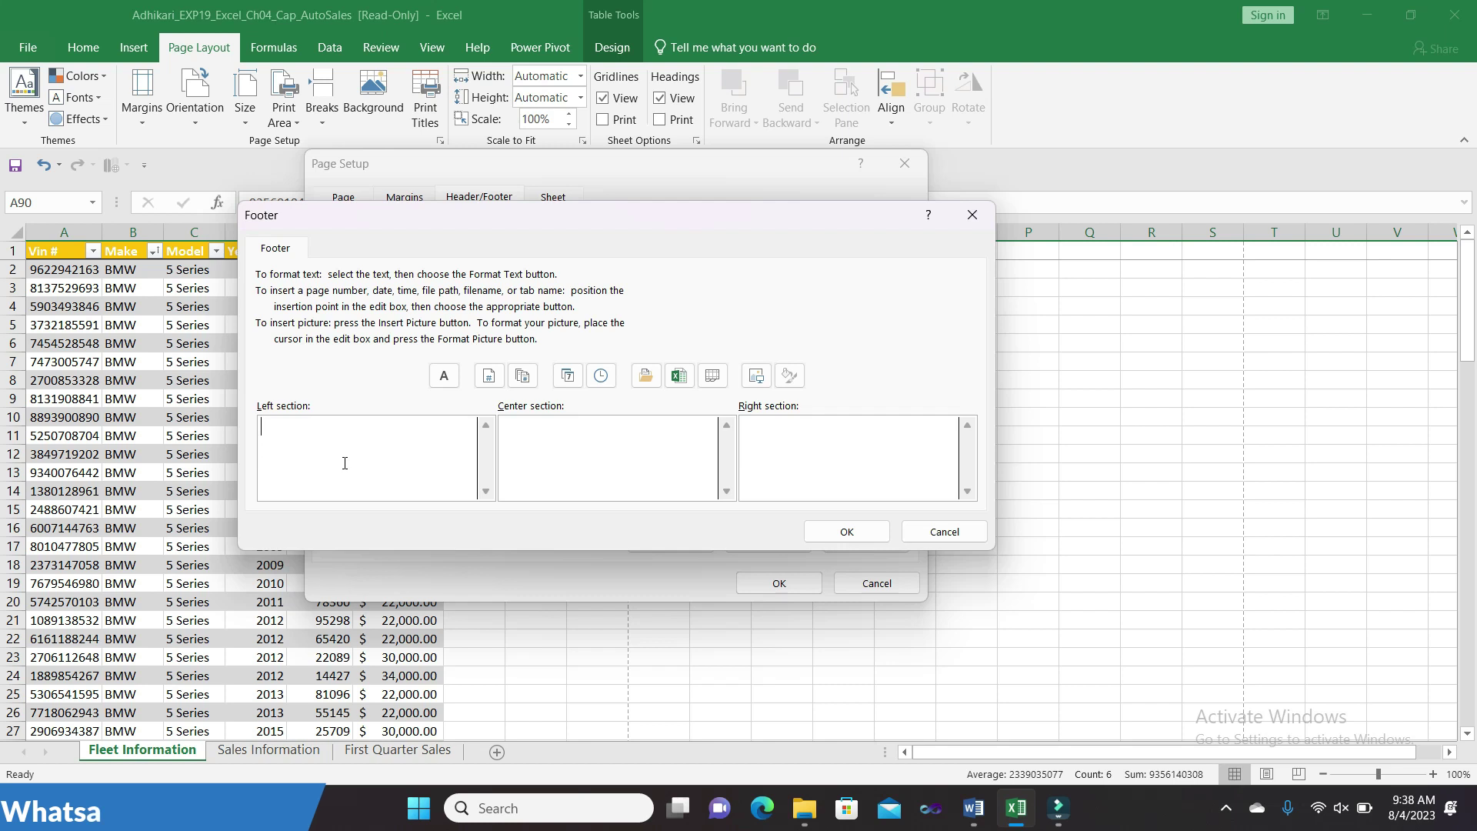
{"action": "type", "text": "Name"}
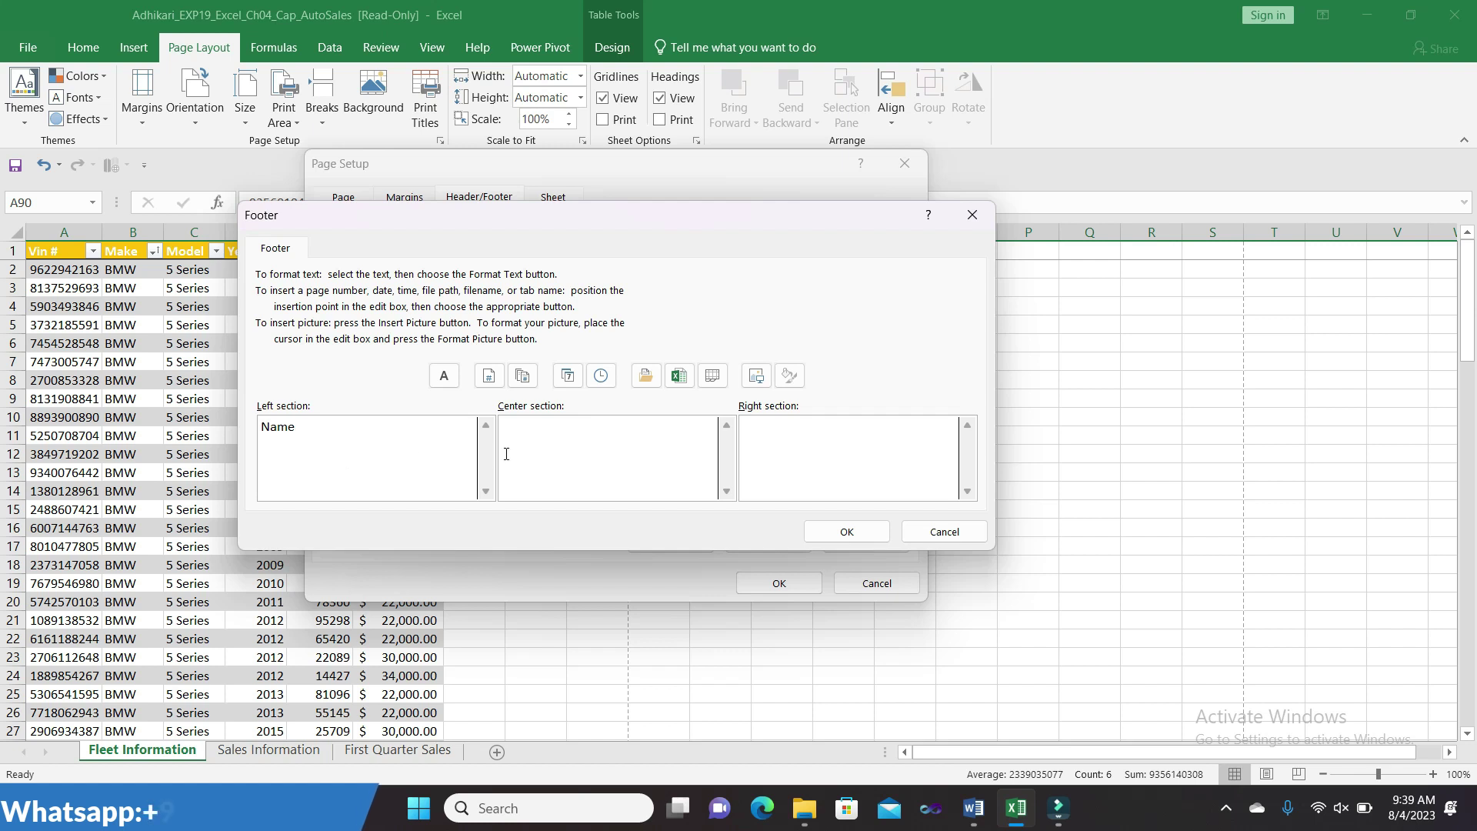
- Insert the sheet name code in the footer's center section and the file name code in its right section, and apply the footer
{"action": "left_click", "coordinate": [551, 442]}
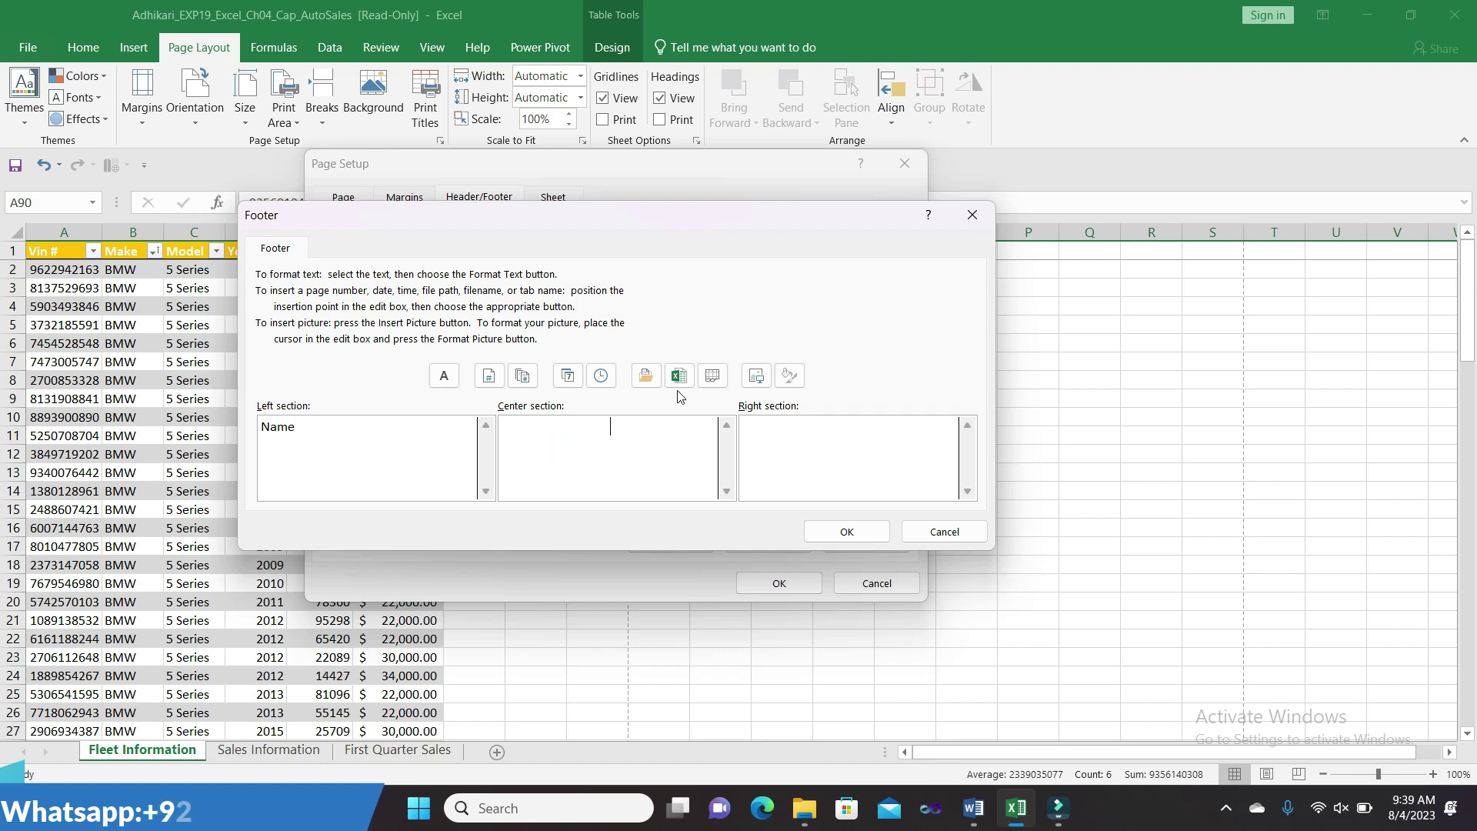
{"action": "left_click", "coordinate": [725, 378]}
{"action": "left_click", "coordinate": [762, 436]}
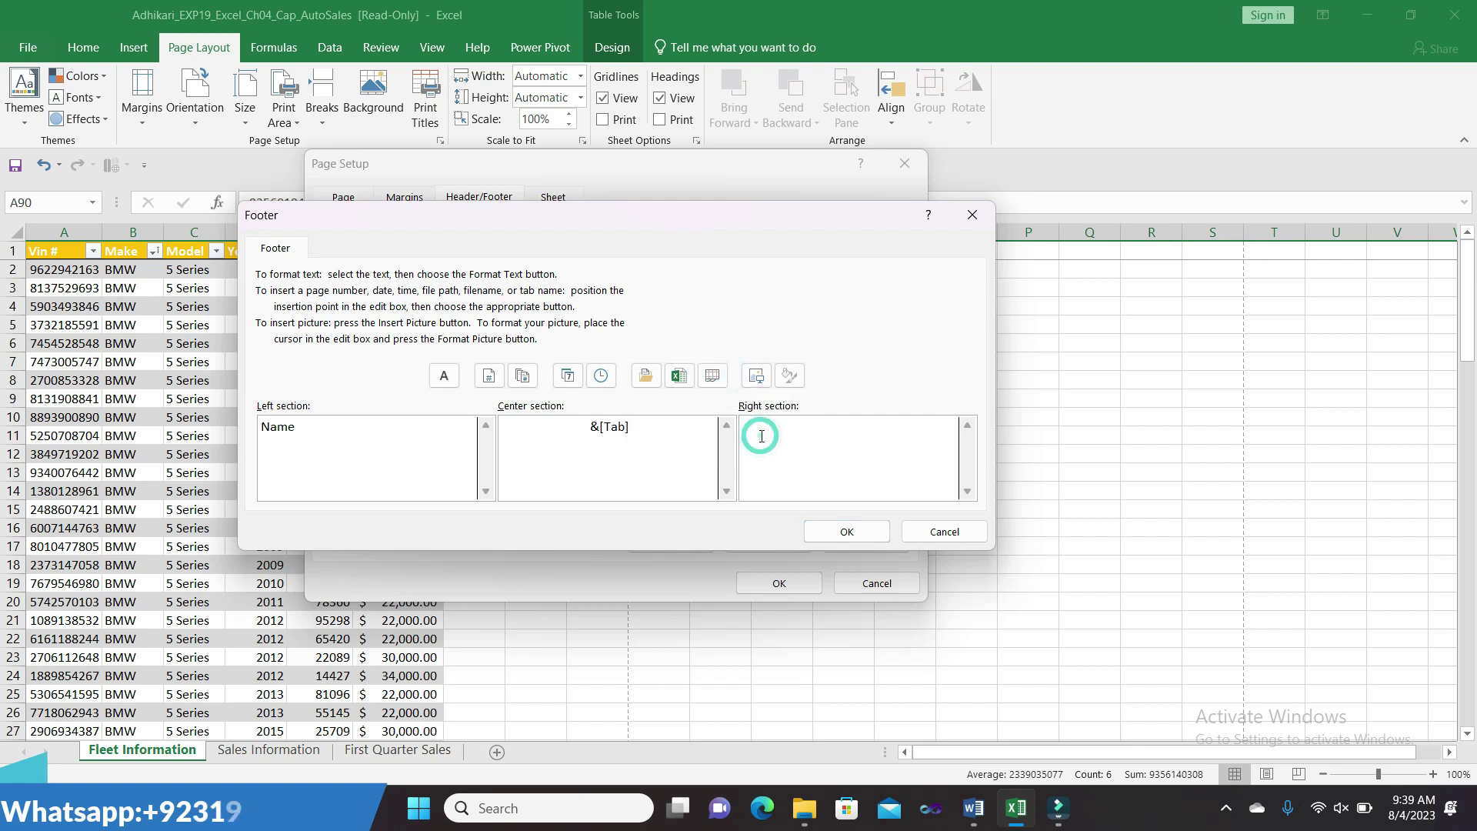
{"action": "left_click", "coordinate": [672, 380]}
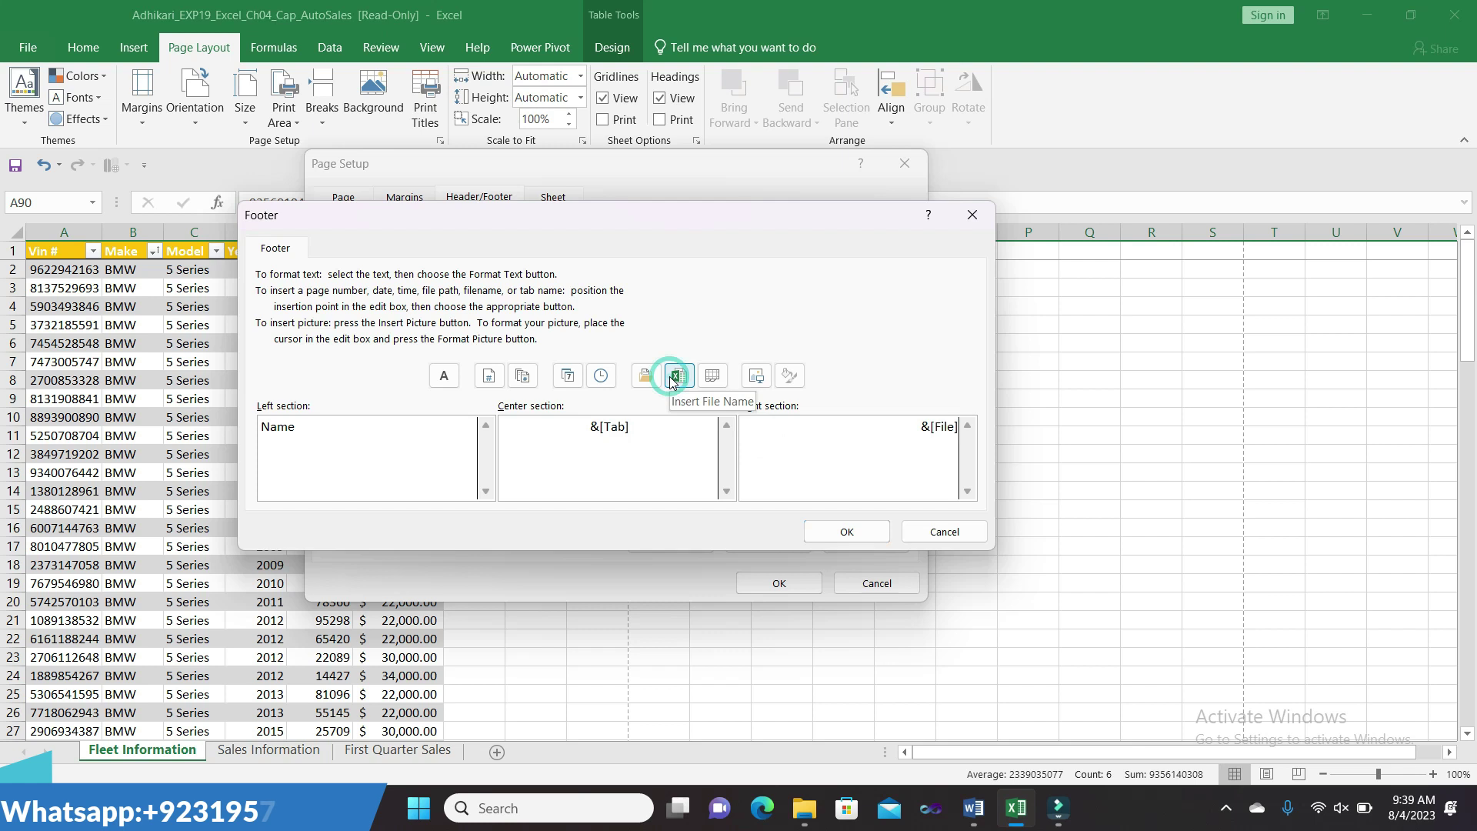
{"action": "left_click", "coordinate": [846, 532]}
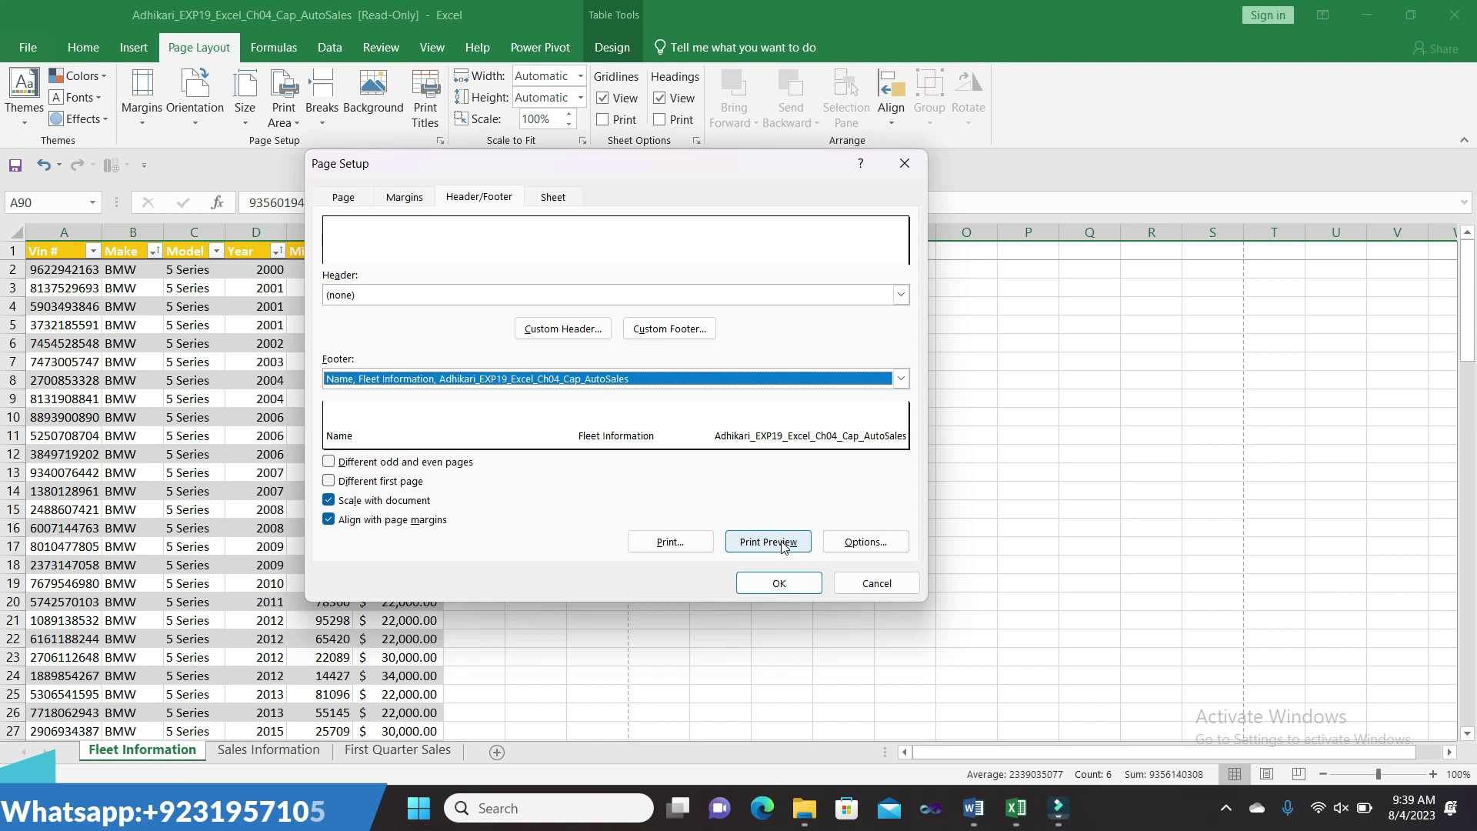
{"action": "left_click", "coordinate": [779, 584]}
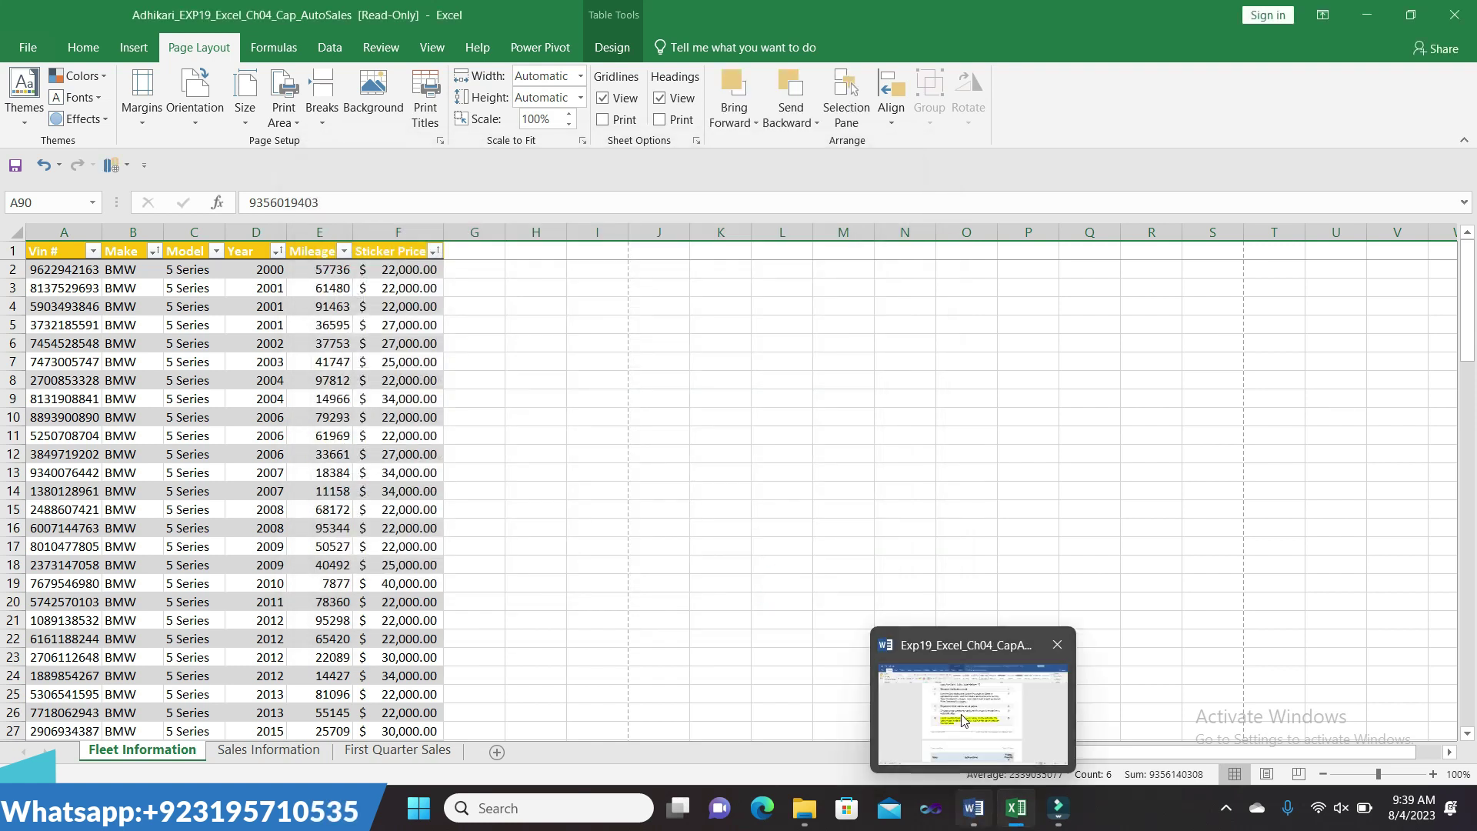
- Switch to the Word instructions, clear the highlight from instruction 8, and highlight instruction 9 about the Sales table in yellow
{"action": "left_click", "coordinate": [973, 808]}
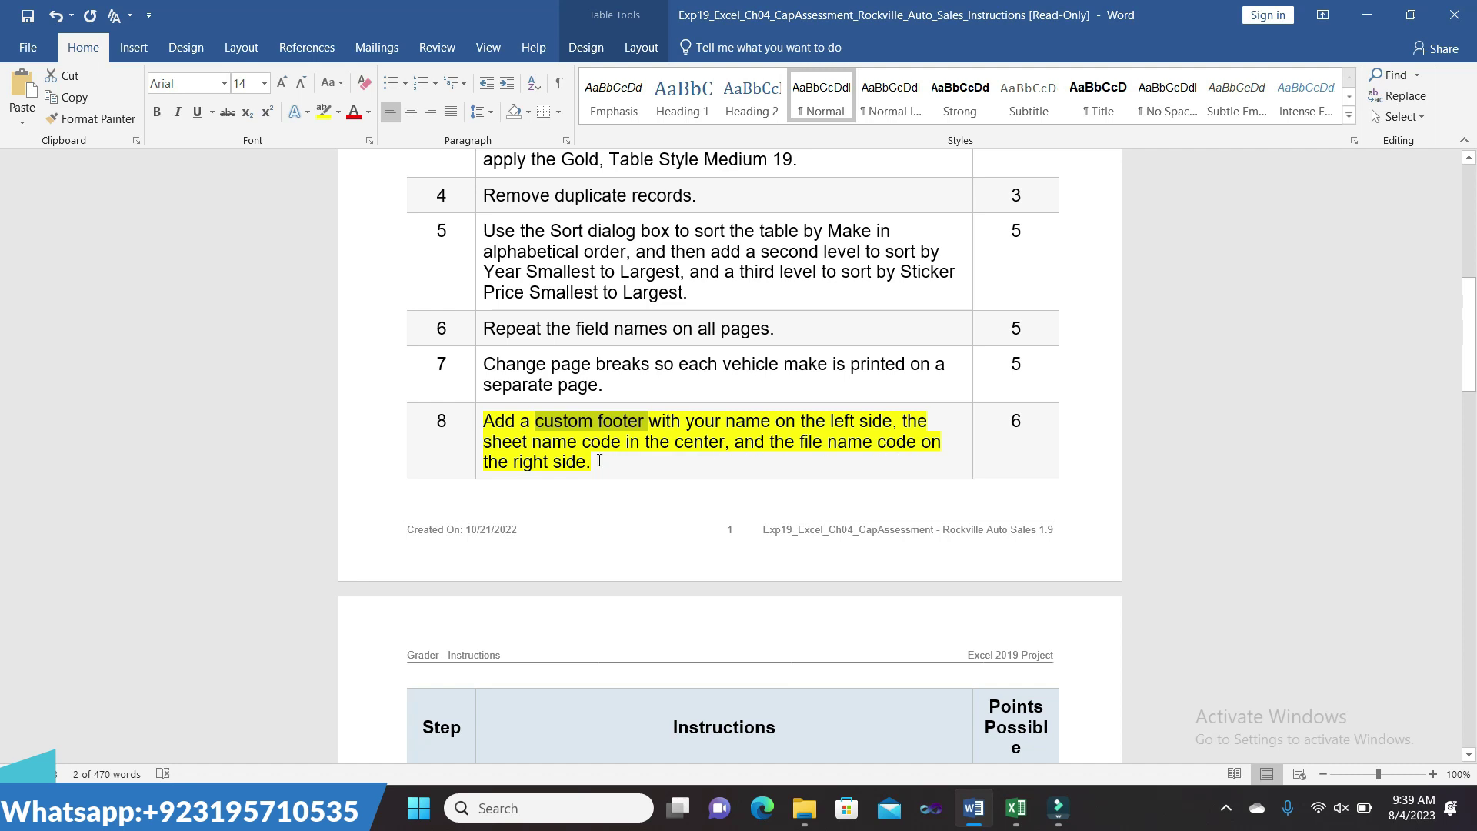
{"action": "left_click", "coordinate": [475, 428]}
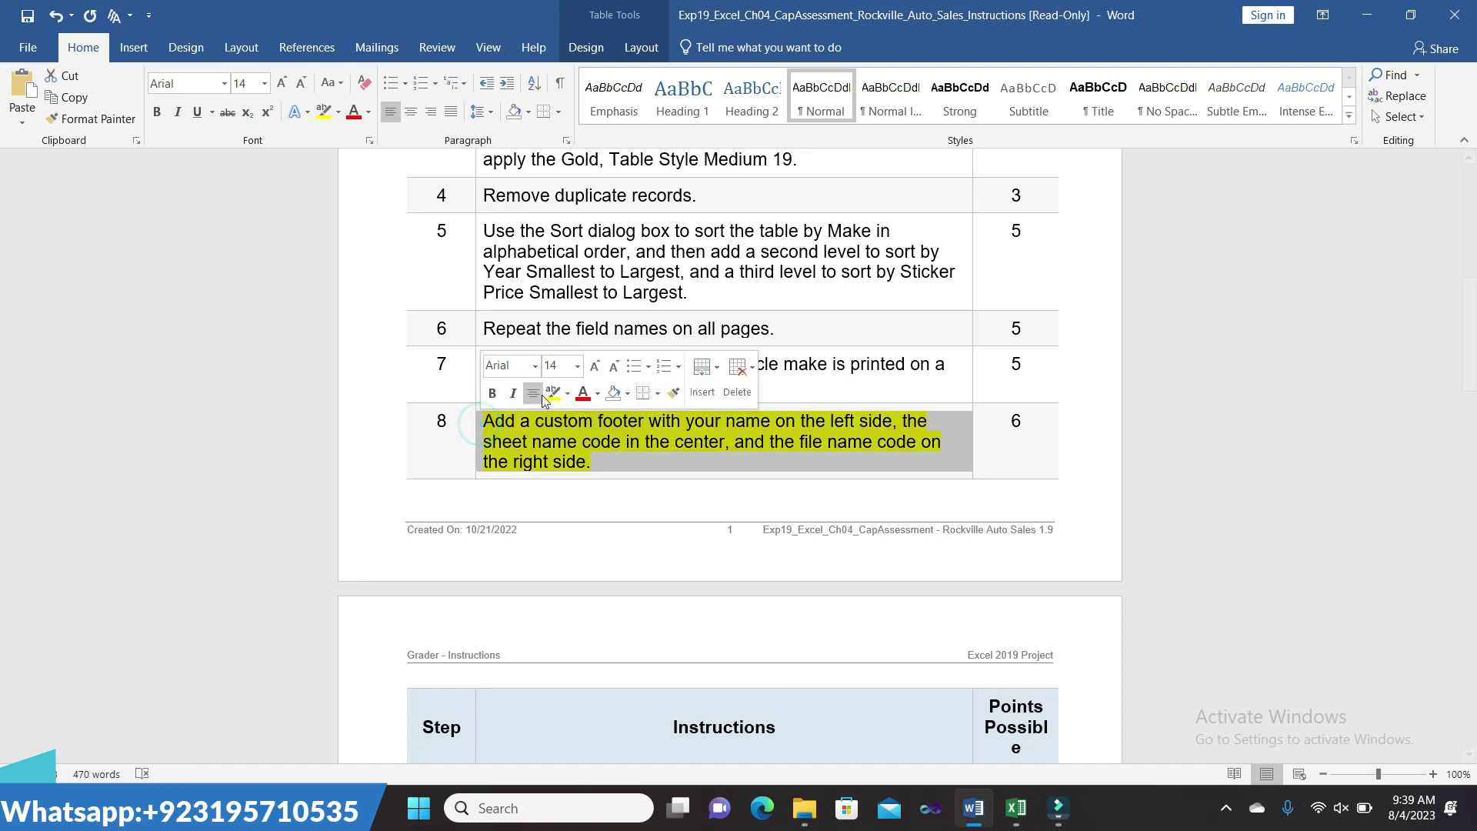
{"action": "left_click", "coordinate": [554, 395]}
{"action": "left_click_drag", "start_coordinate": [1470, 334], "coordinate": [1473, 437]}
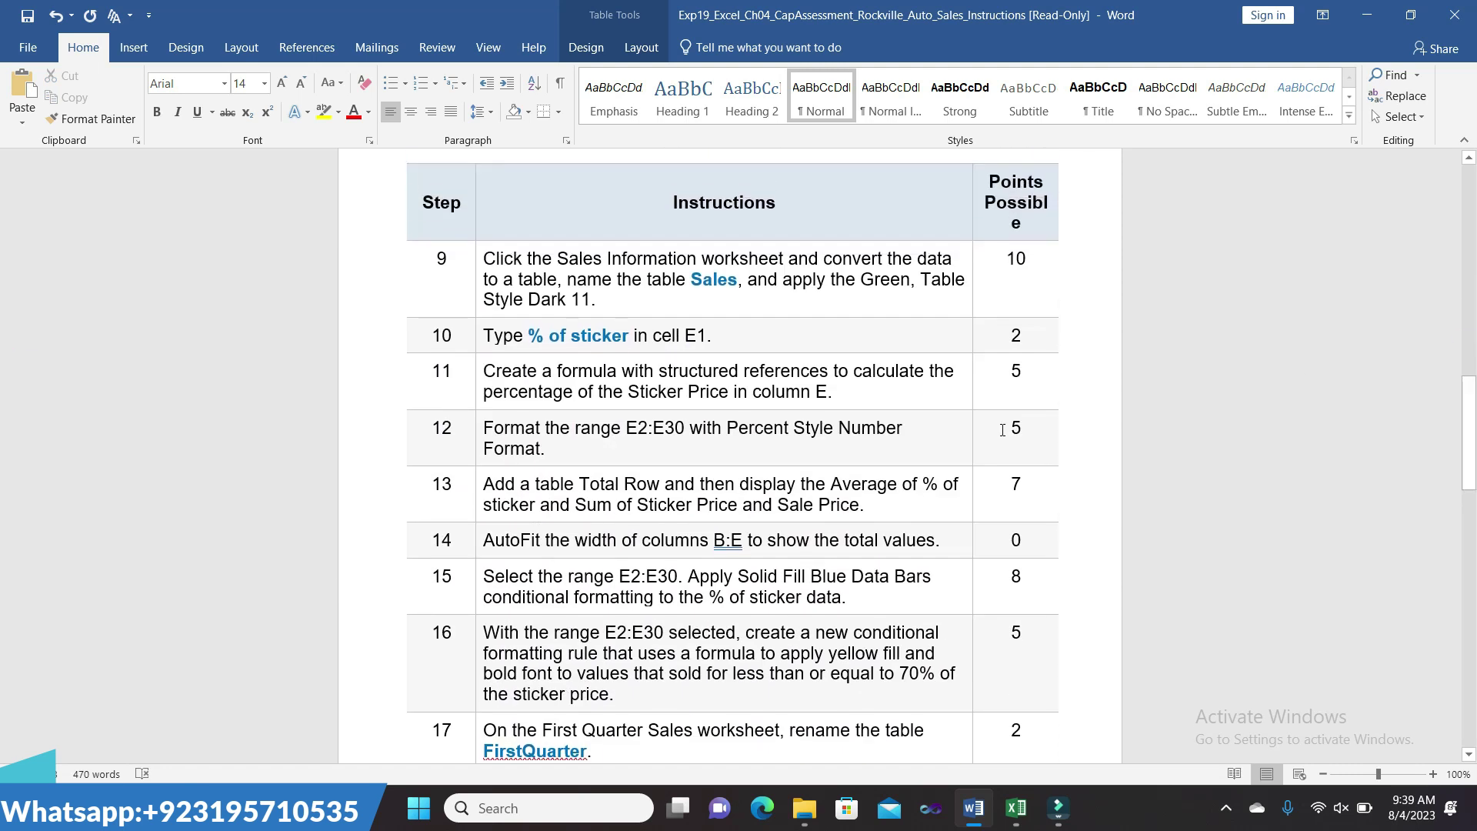
{"action": "left_click", "coordinate": [478, 259]}
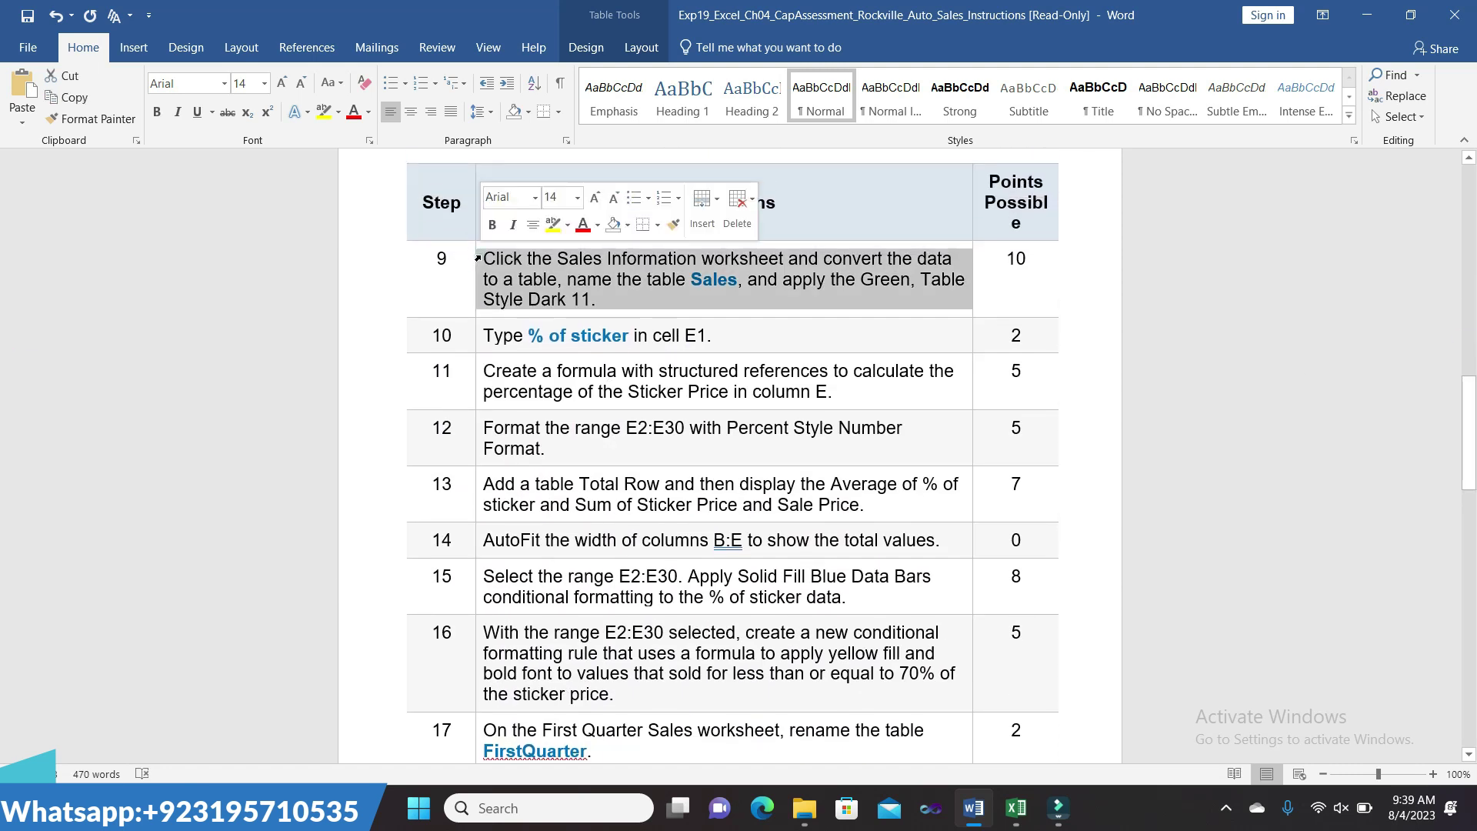
{"action": "left_click", "coordinate": [543, 229]}
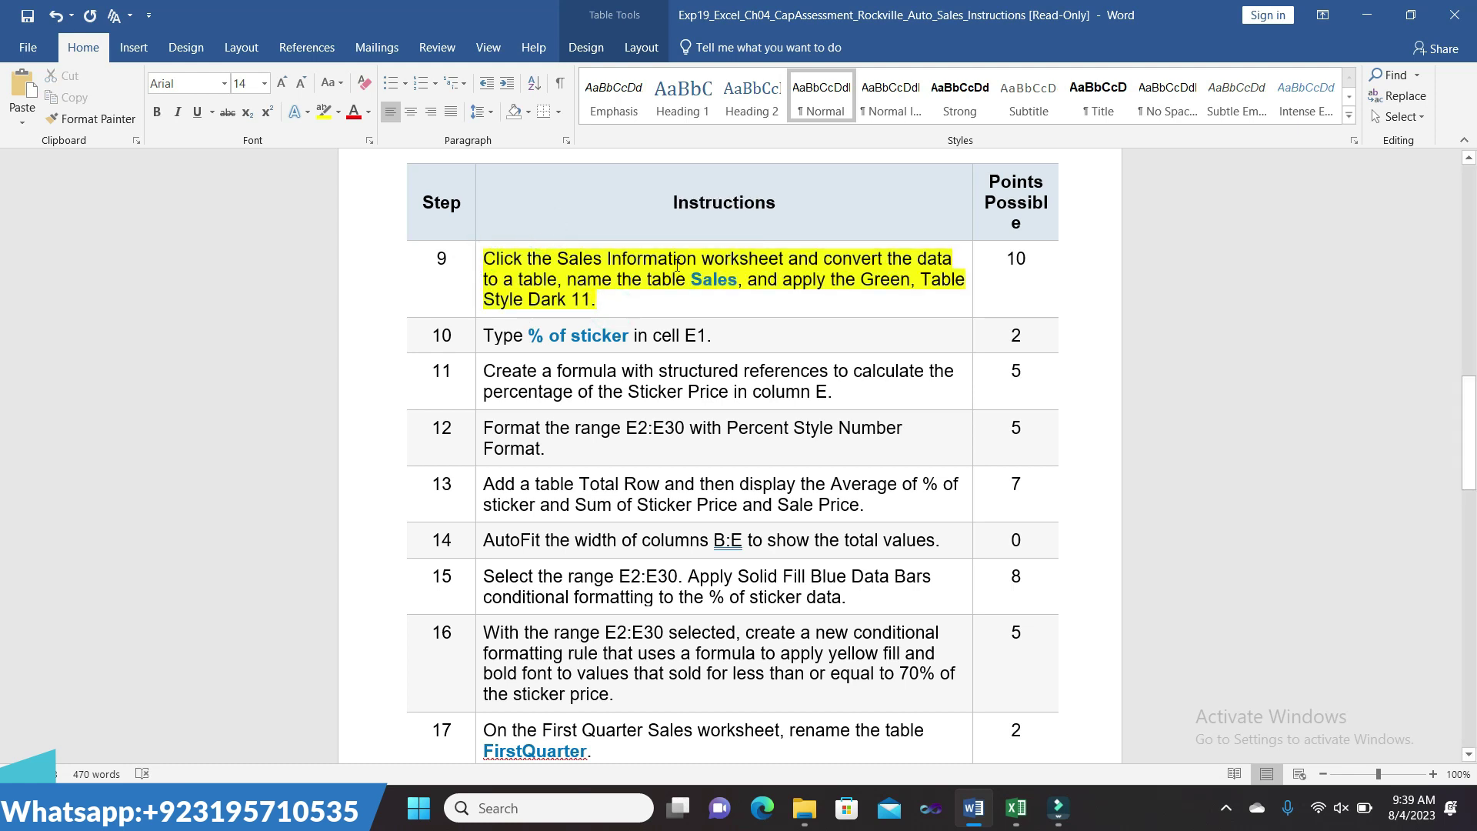
- Select the words "Sales Information worksheet" in instruction 9, and open the Sales Information worksheet in Excel
{"action": "left_click_drag", "start_coordinate": [560, 258], "coordinate": [786, 258]}
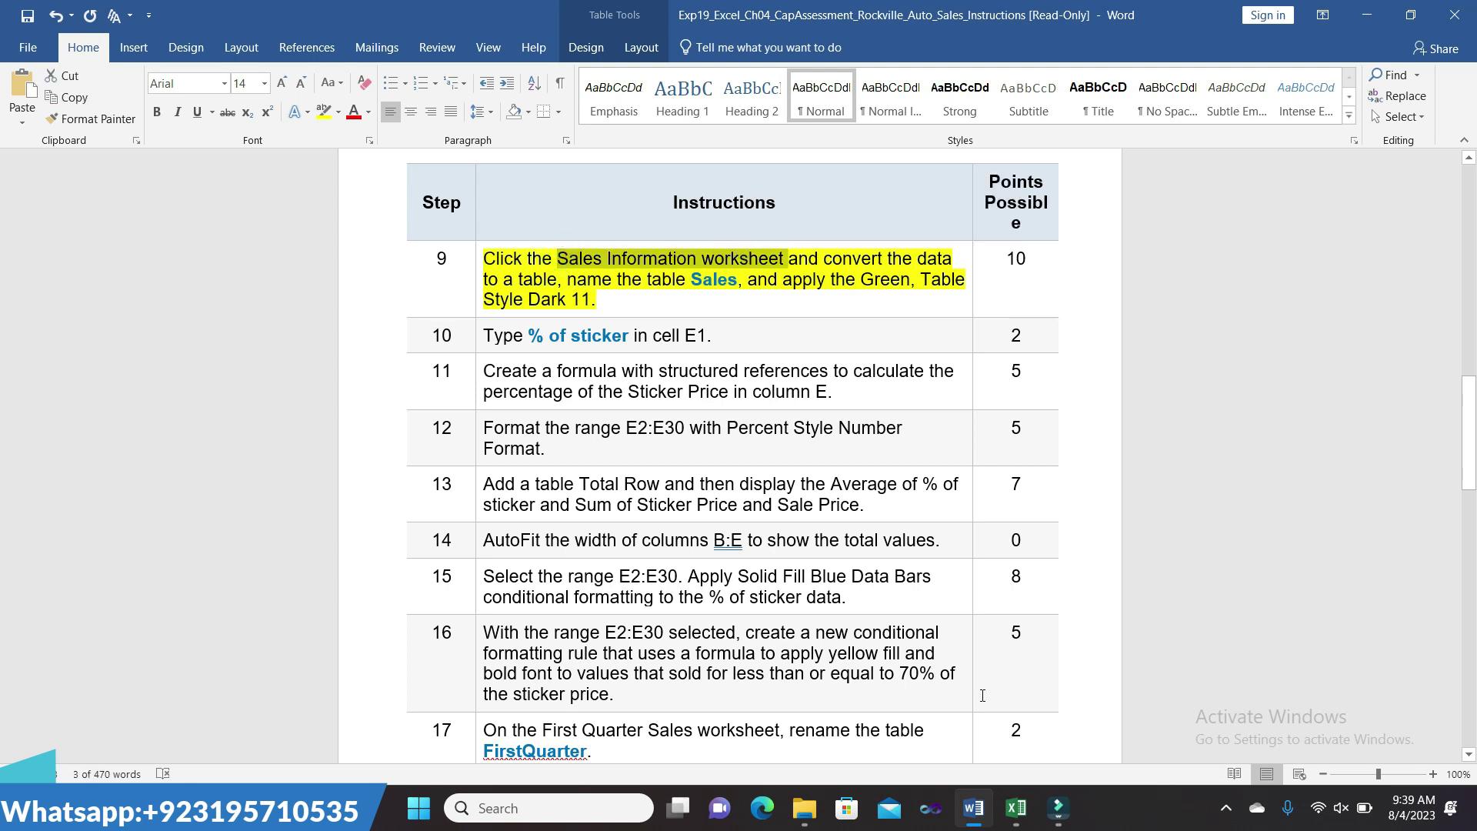
{"action": "mouse_move", "coordinate": [1016, 808]}
{"action": "left_click", "coordinate": [986, 721]}
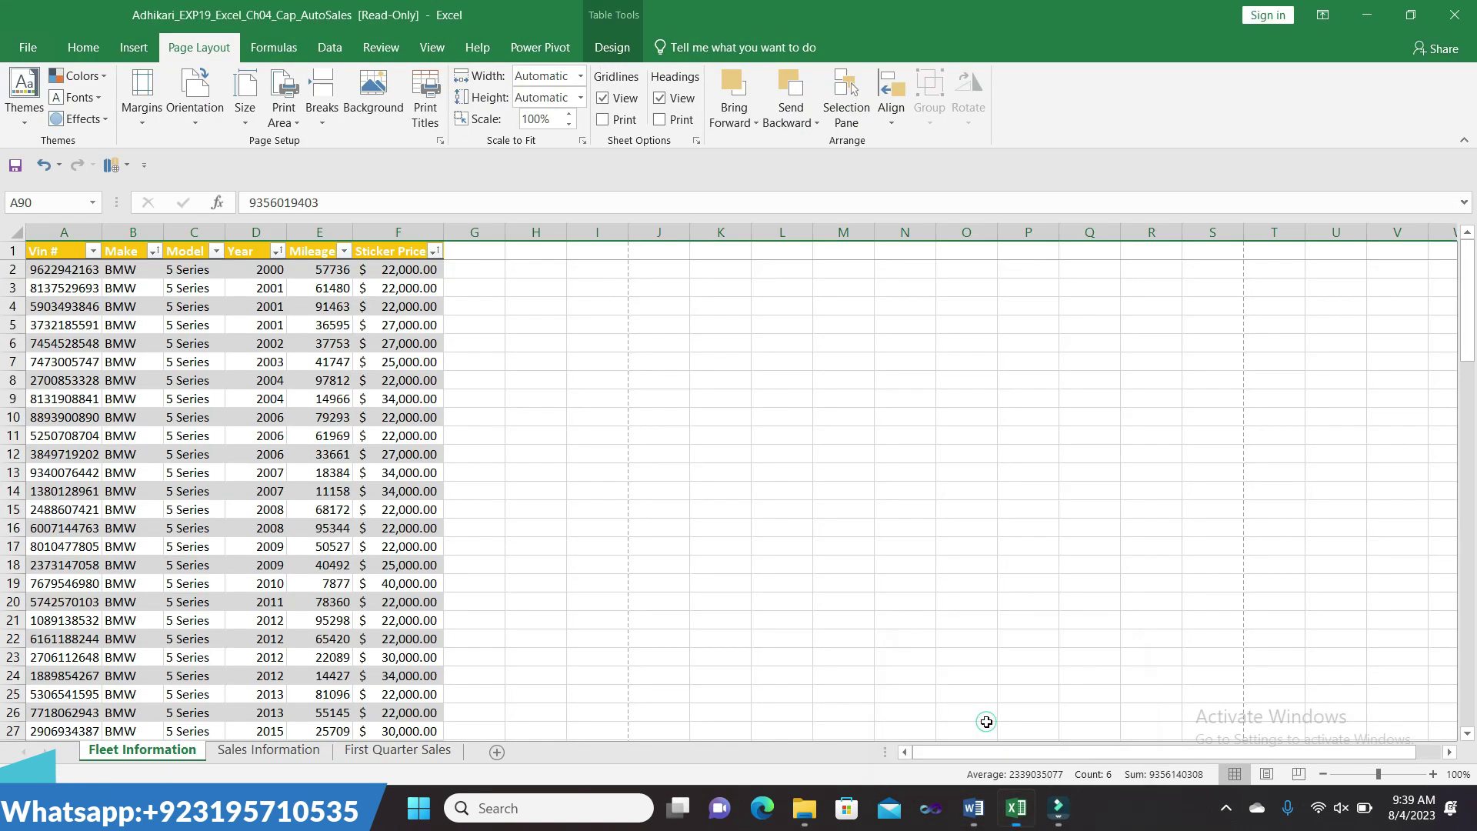
{"action": "left_click", "coordinate": [306, 751]}
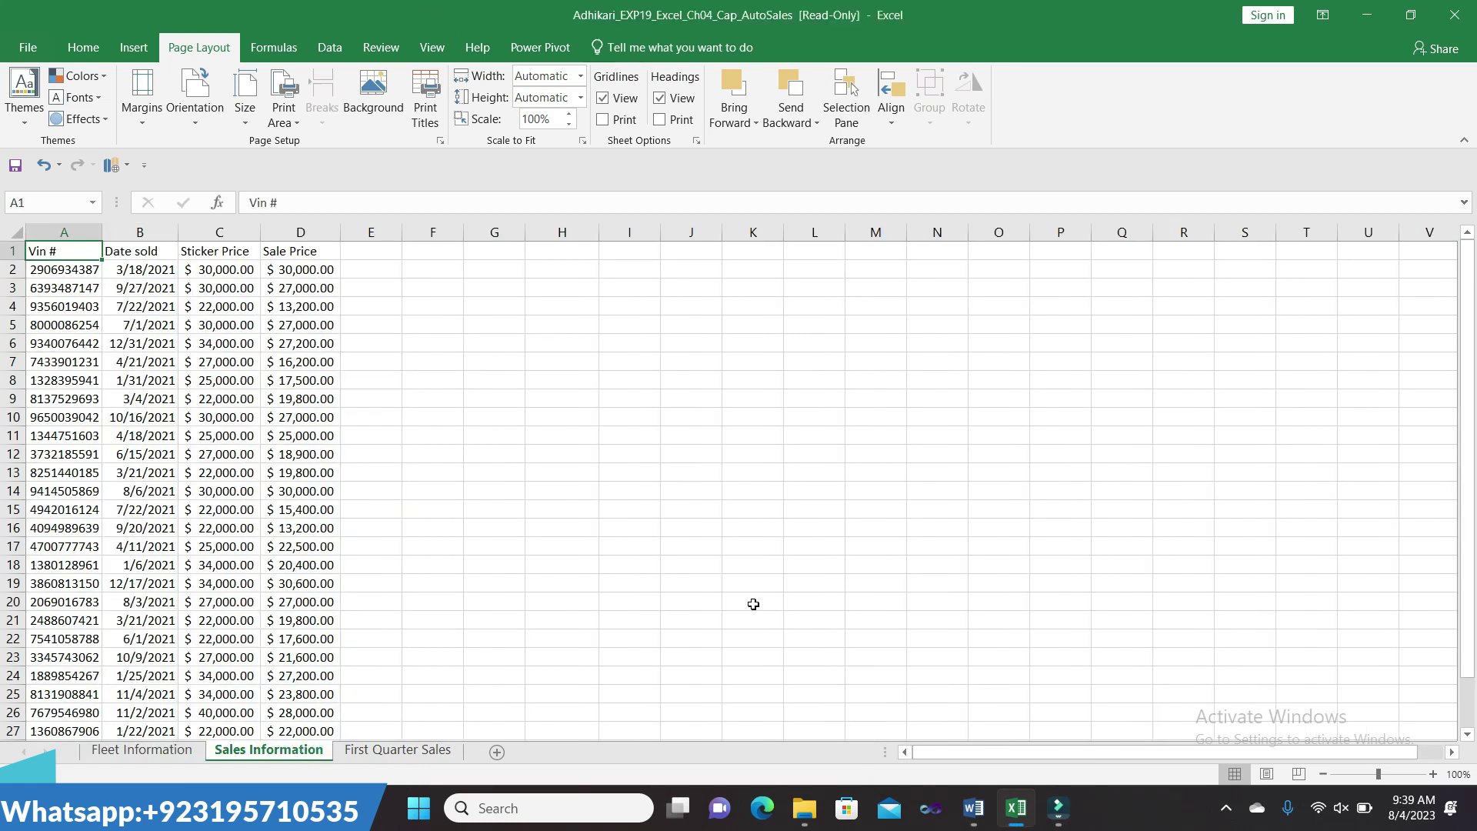
- Return to the Word instructions and review the parts of instruction 9 about converting the data to a table and its name
{"action": "mouse_move", "coordinate": [973, 808]}
{"action": "left_click", "coordinate": [975, 727]}
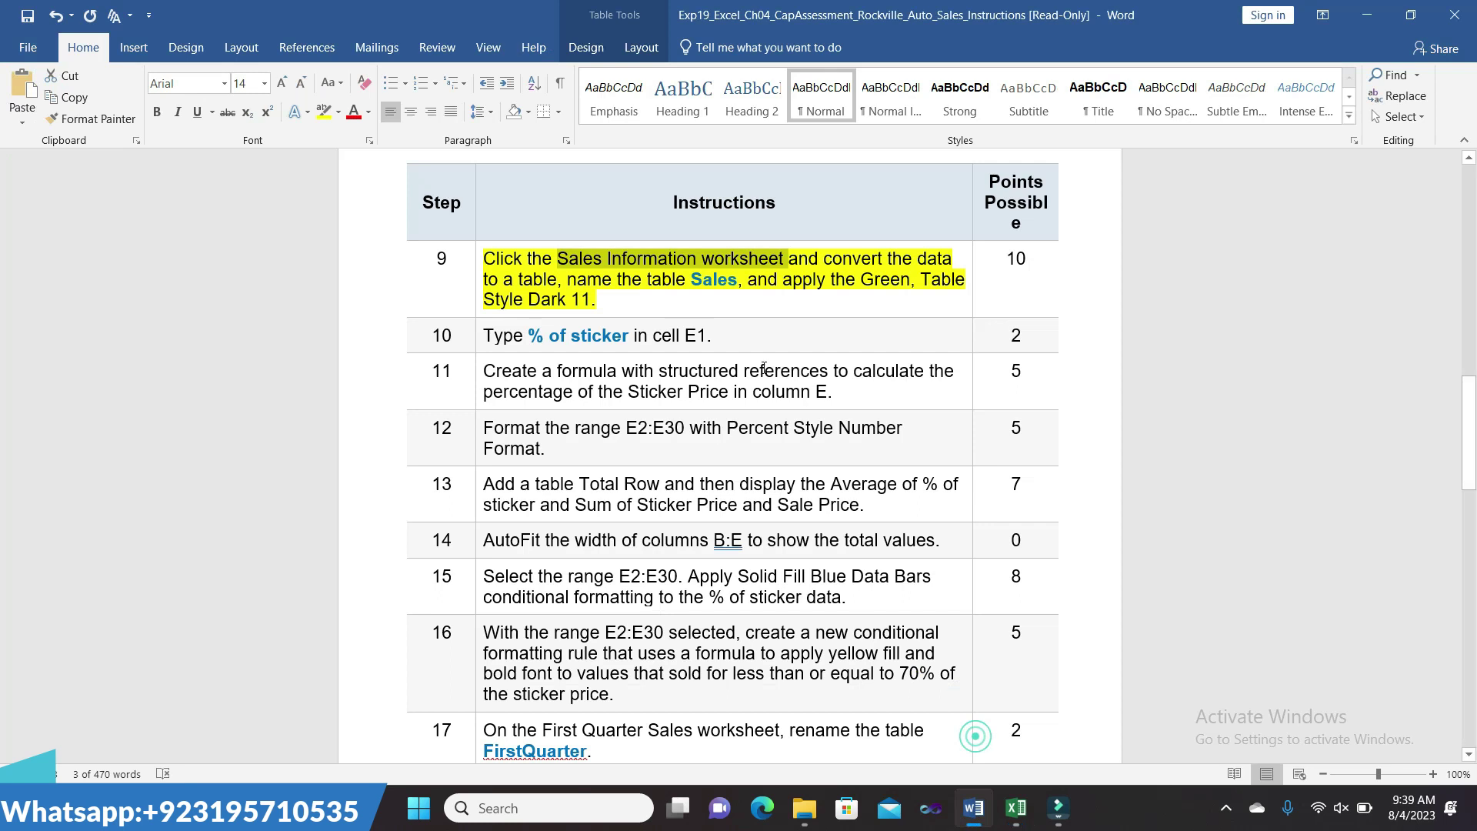
{"action": "left_click_drag", "start_coordinate": [828, 259], "coordinate": [564, 283]}
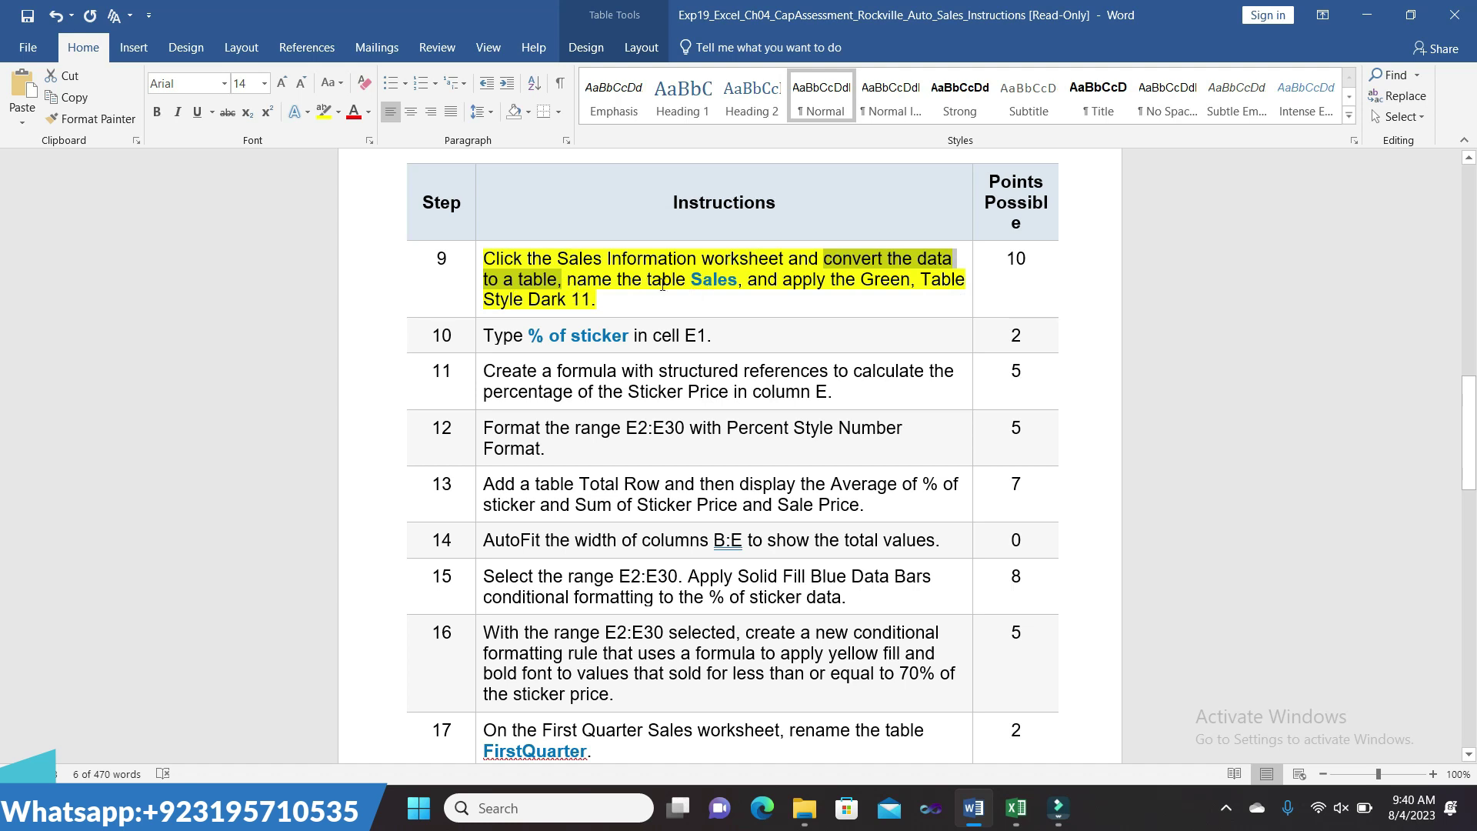
{"action": "left_click_drag", "start_coordinate": [693, 279], "coordinate": [736, 280]}
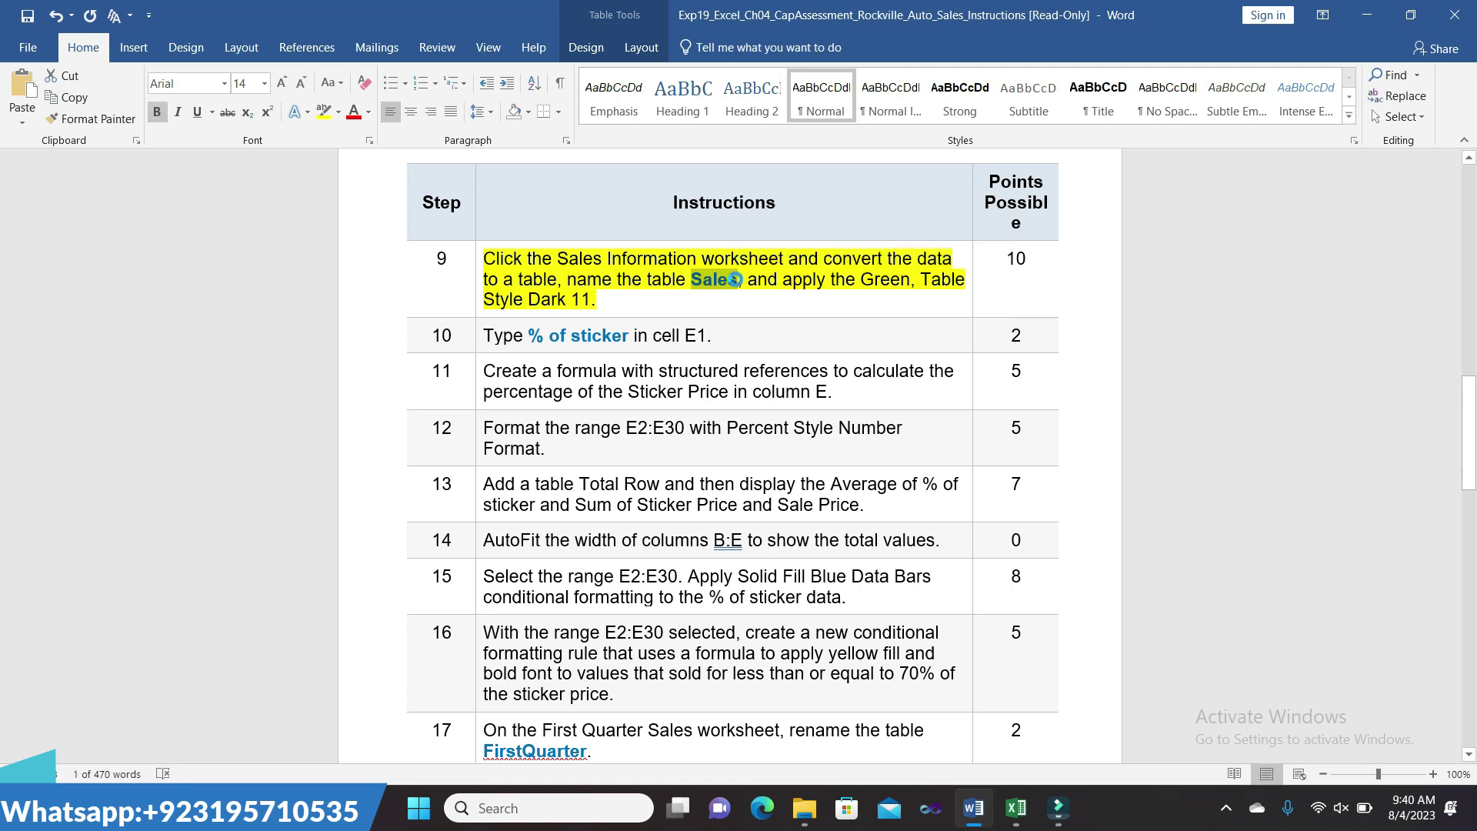
- Switch to Excel and convert the range A1:D30 on the Sales Information worksheet to a table with headers
{"action": "mouse_move", "coordinate": [1015, 808]}
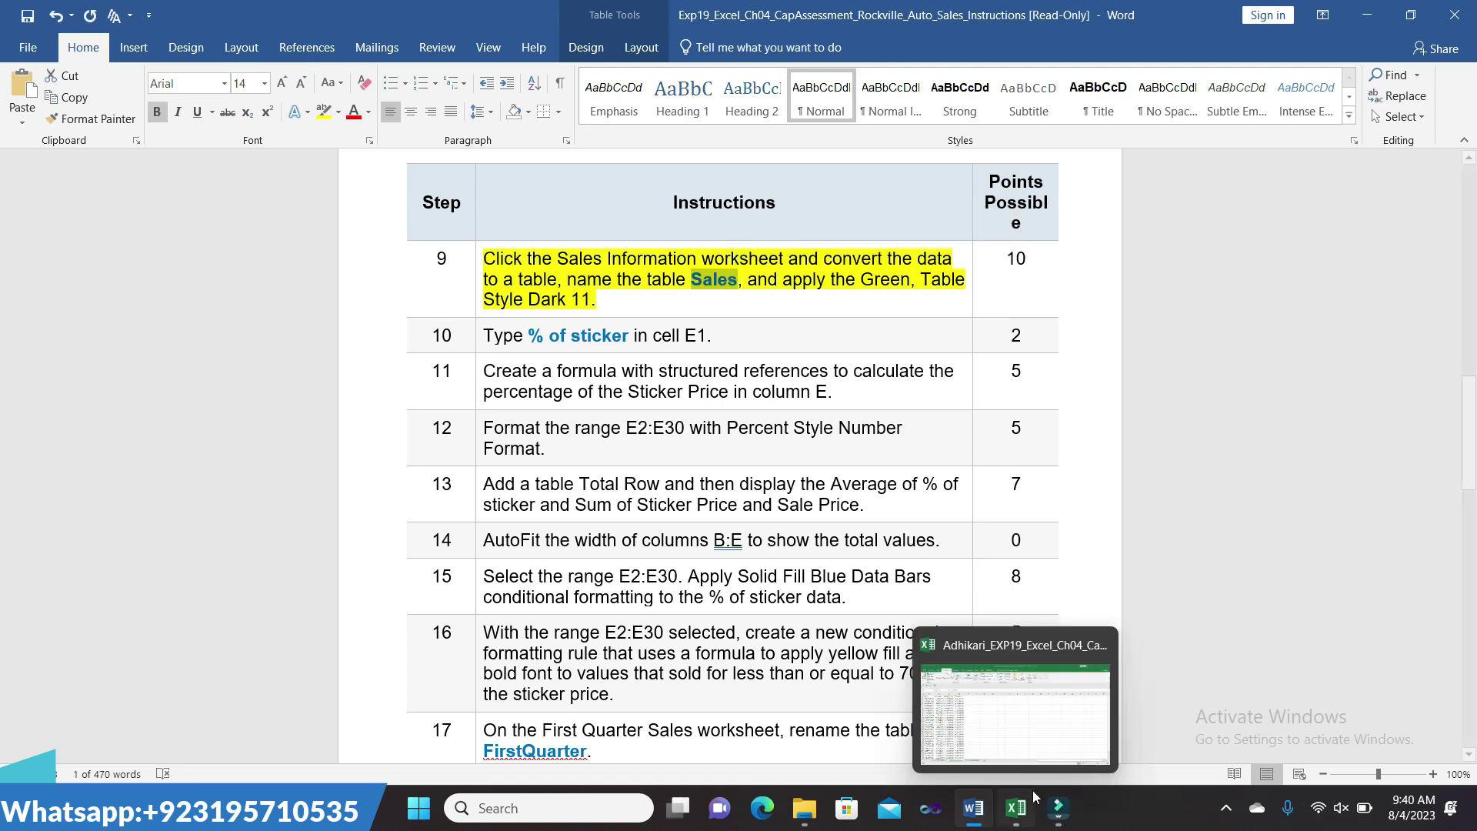
{"action": "left_click", "coordinate": [1028, 723]}
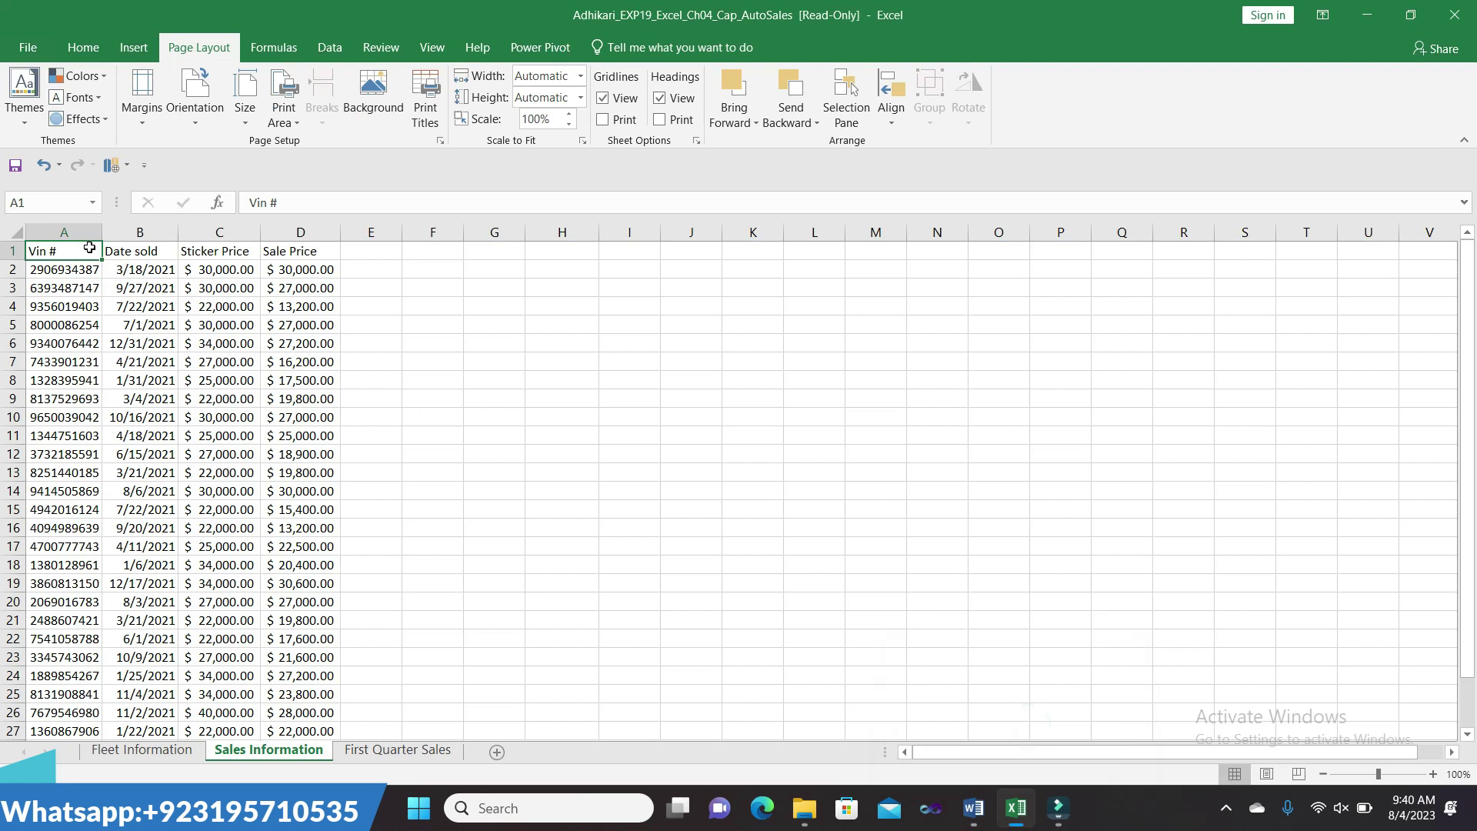
{"action": "left_click_drag", "start_coordinate": [138, 275], "coordinate": [287, 676]}
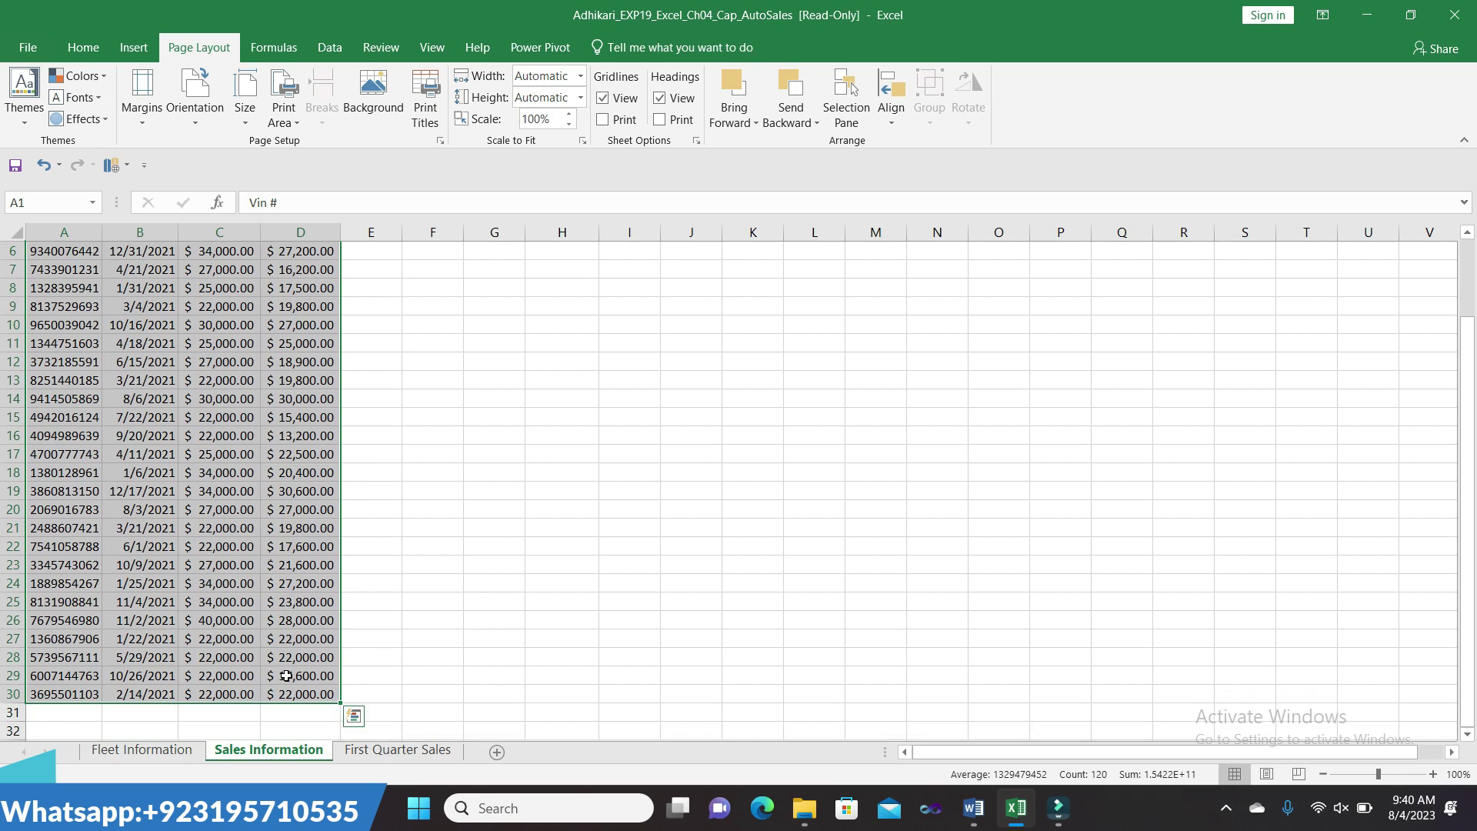
{"action": "left_click", "coordinate": [137, 49]}
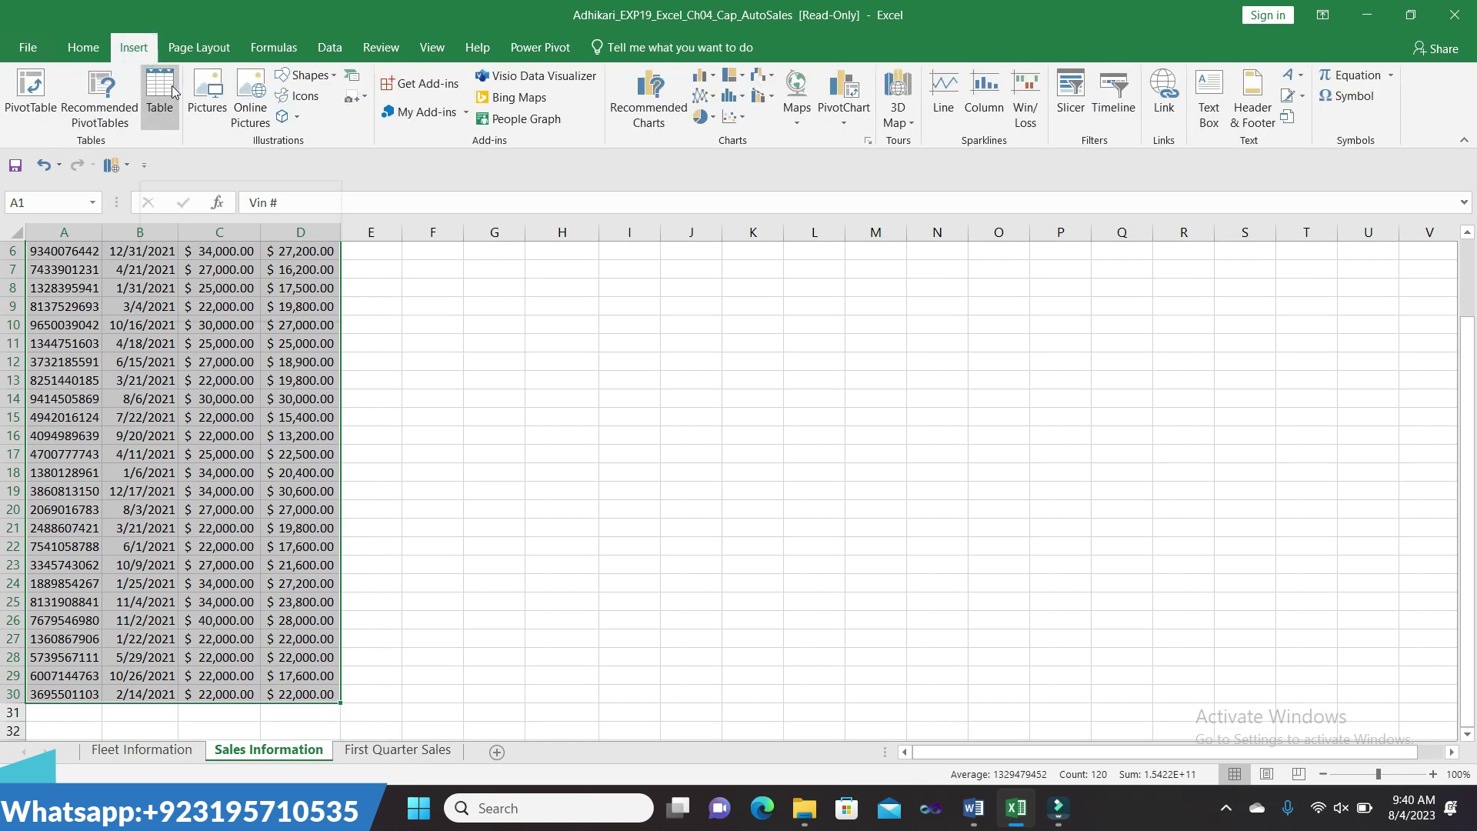
{"action": "left_click", "coordinate": [173, 91]}
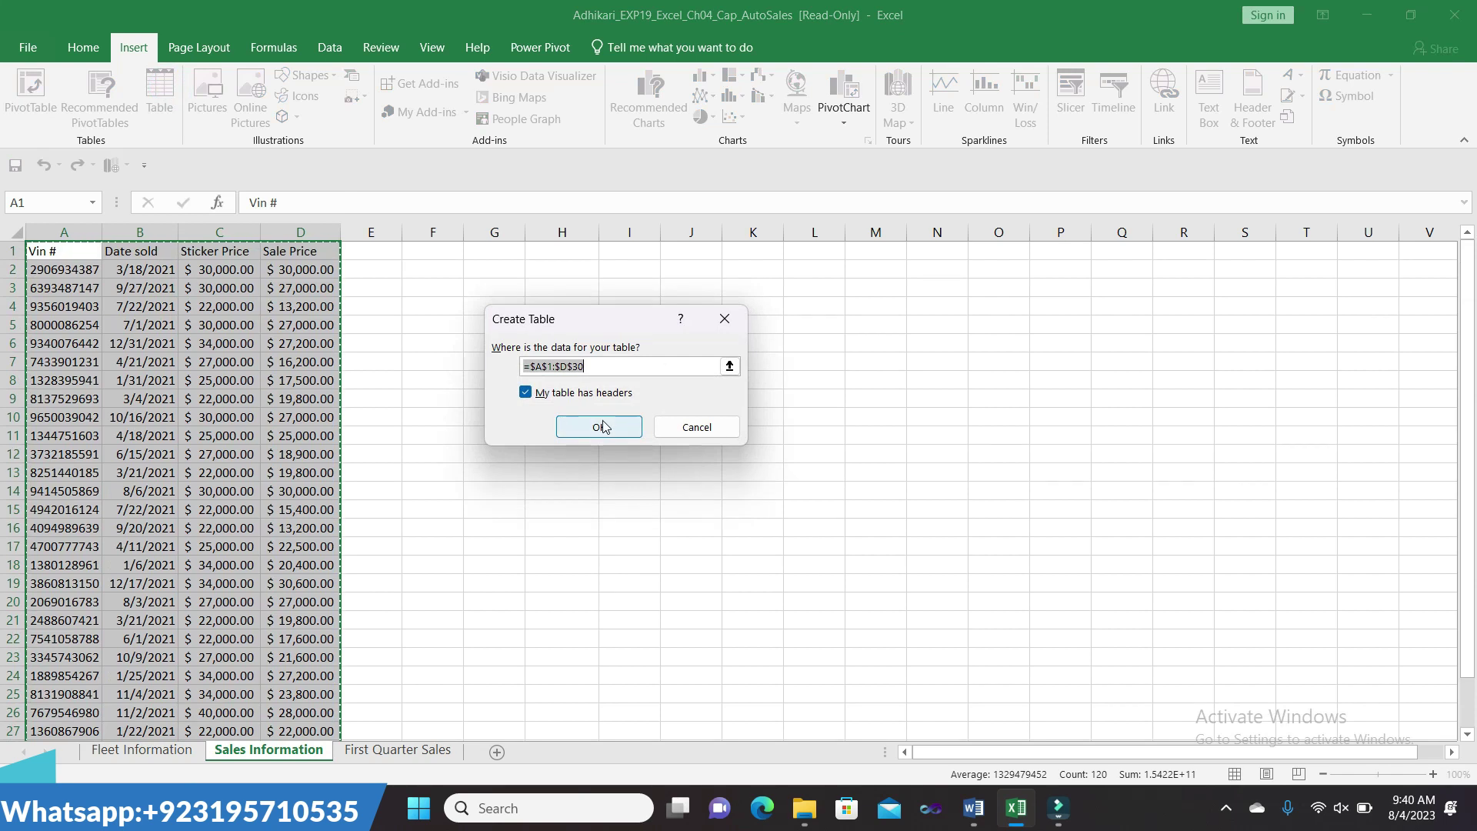
{"action": "left_click", "coordinate": [602, 427]}
- Name the new table on the Sales Information worksheet Sales, and deselect the table
{"action": "left_click", "coordinate": [53, 96]}
{"action": "type", "text": "Sales"}
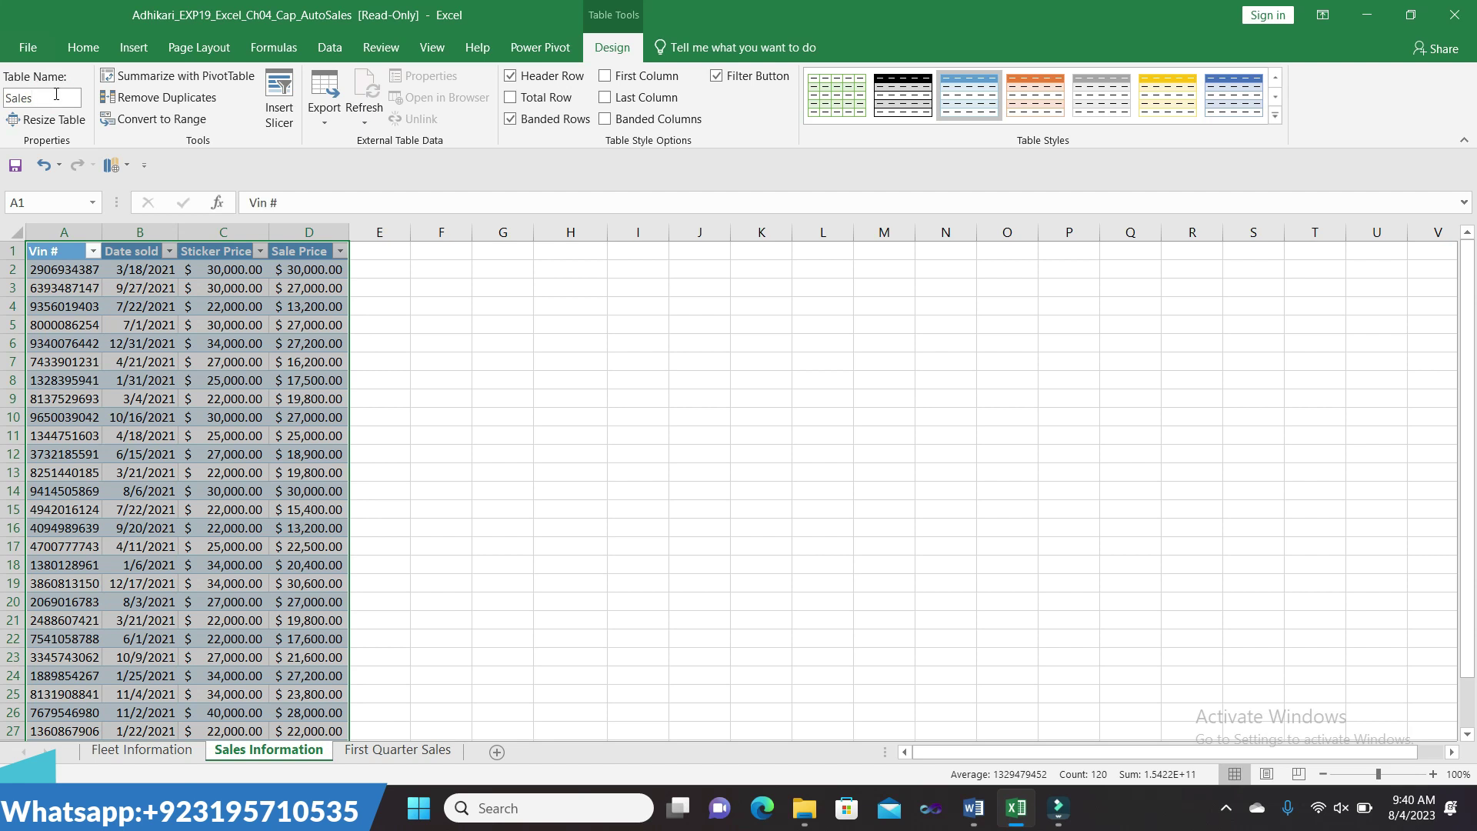
{"action": "left_click", "coordinate": [597, 358]}
{"action": "right_click", "coordinate": [597, 358]}
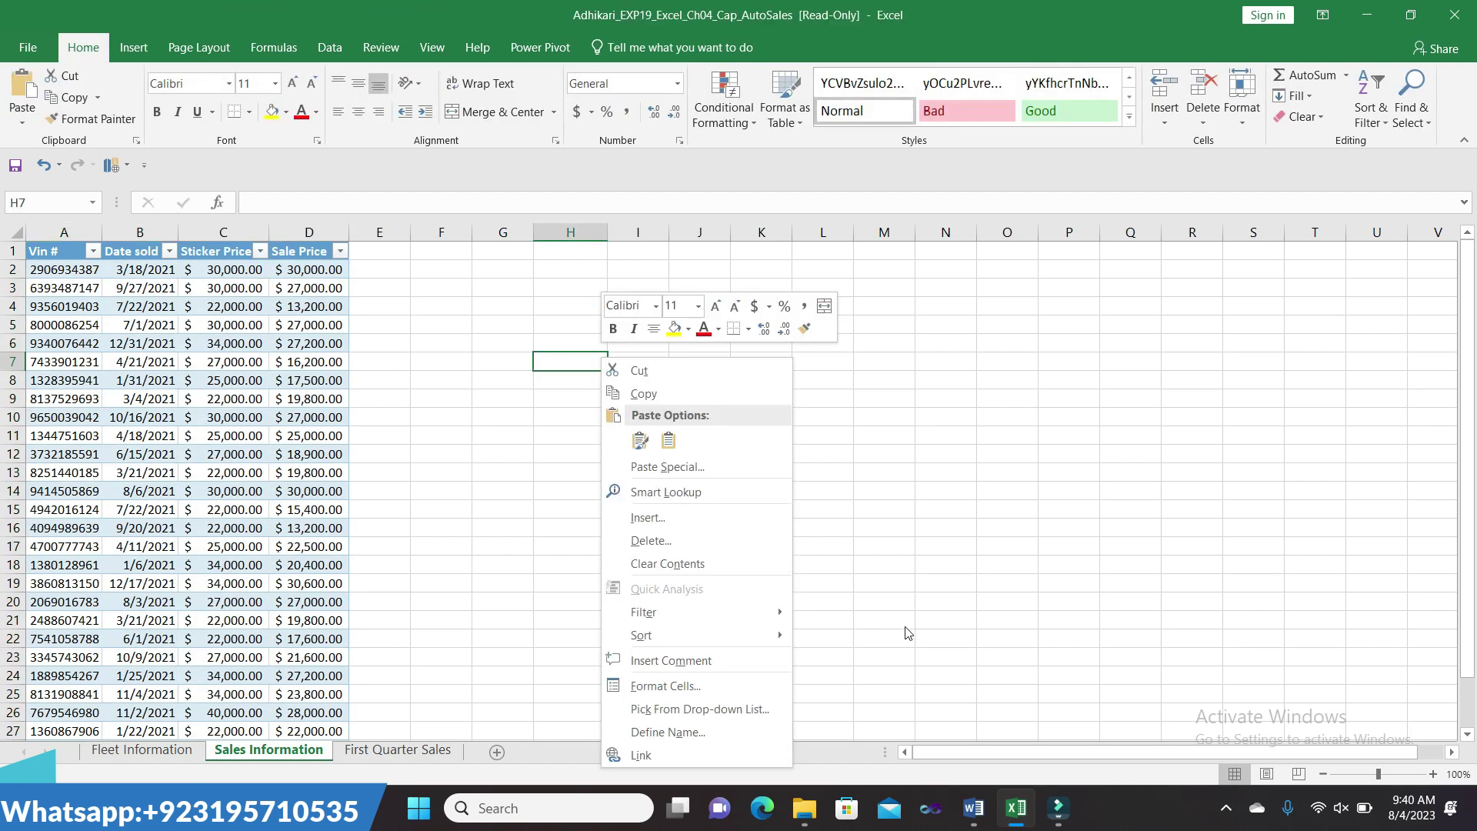
- Switch to the Word instructions and review the table style required by the end of instruction 9
{"action": "left_click", "coordinate": [973, 808]}
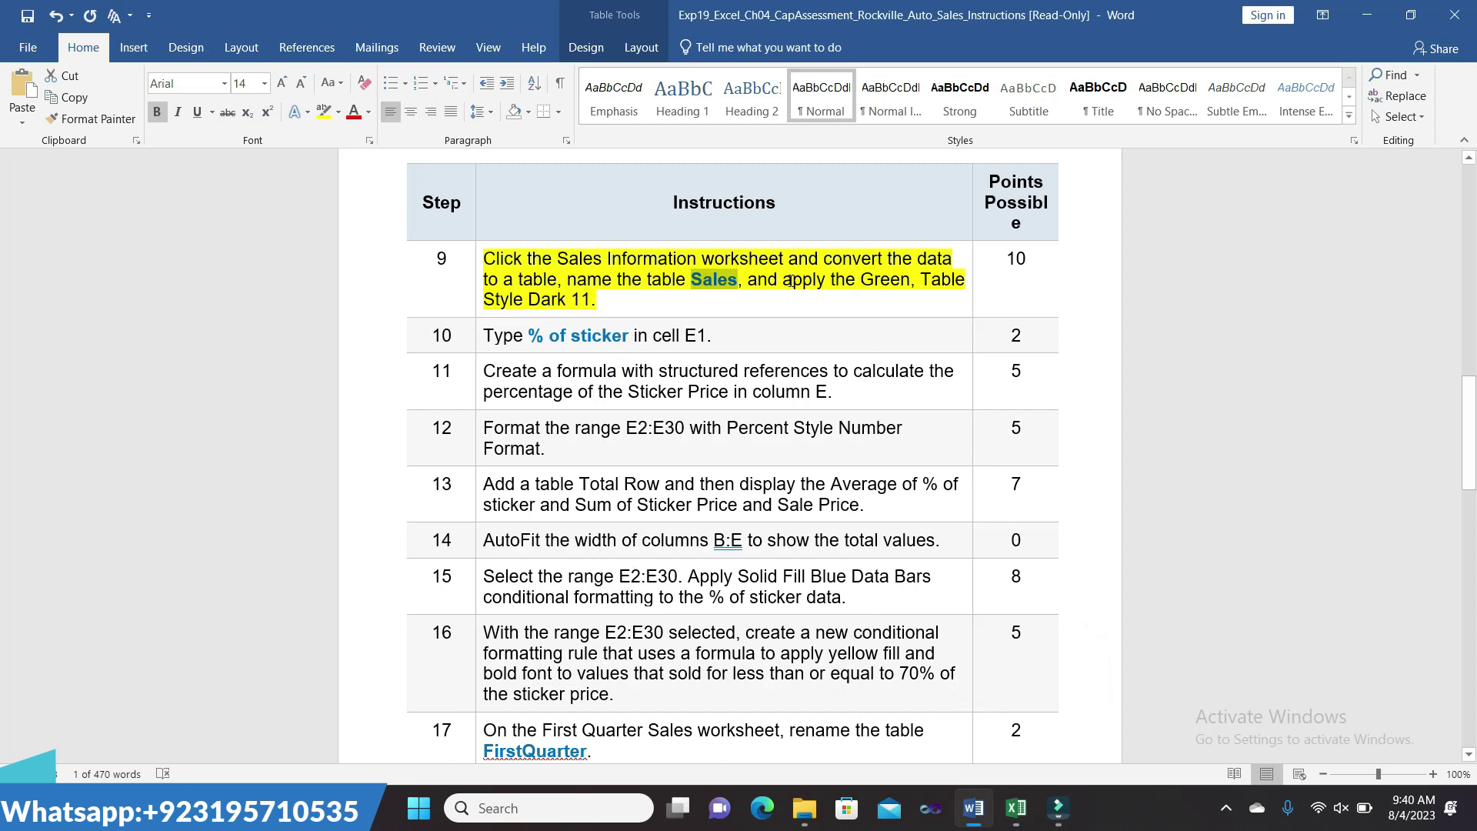
{"action": "left_click_drag", "start_coordinate": [790, 281], "coordinate": [599, 301]}
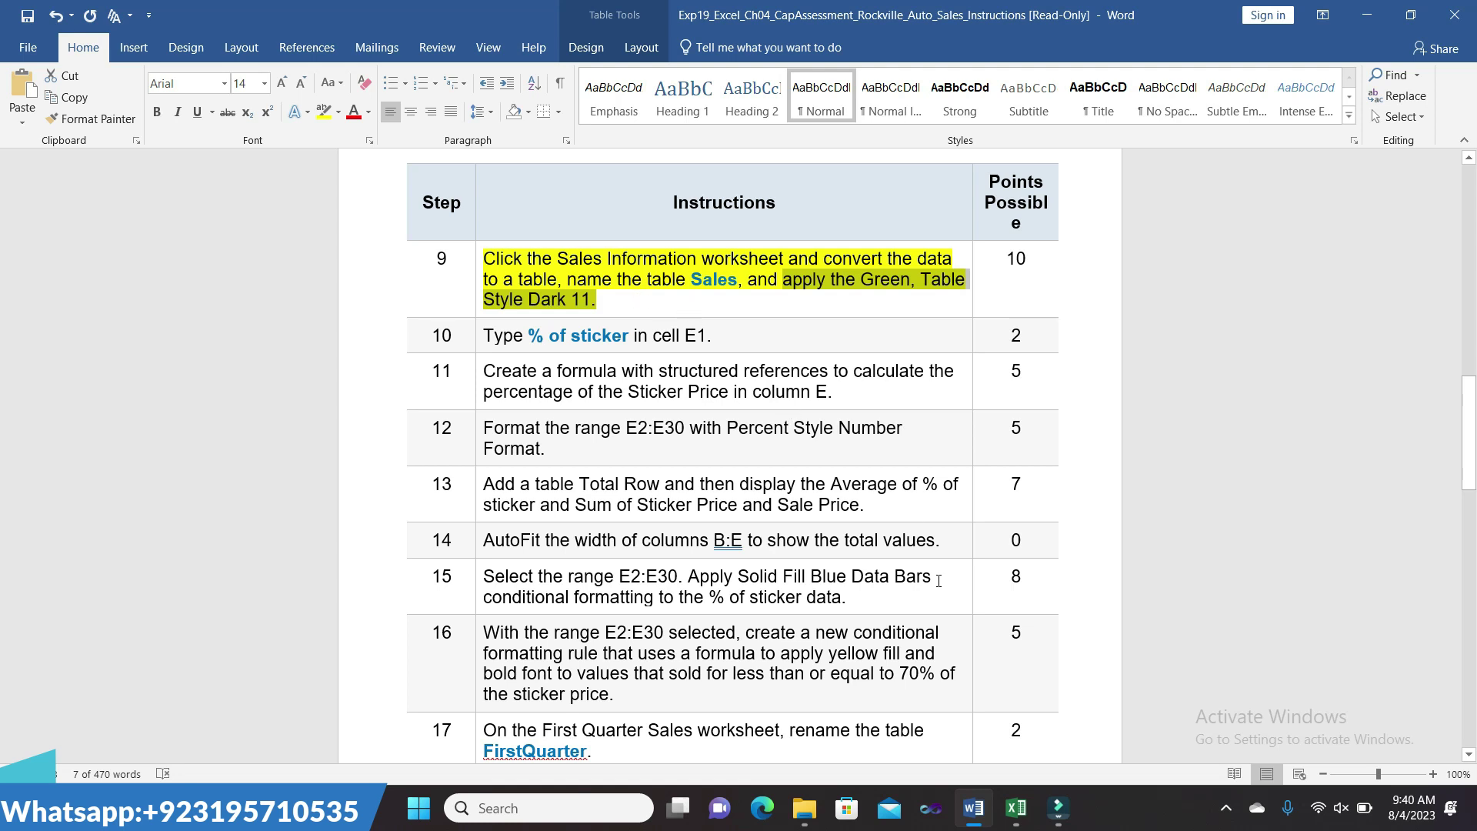
{"action": "mouse_move", "coordinate": [1015, 808]}
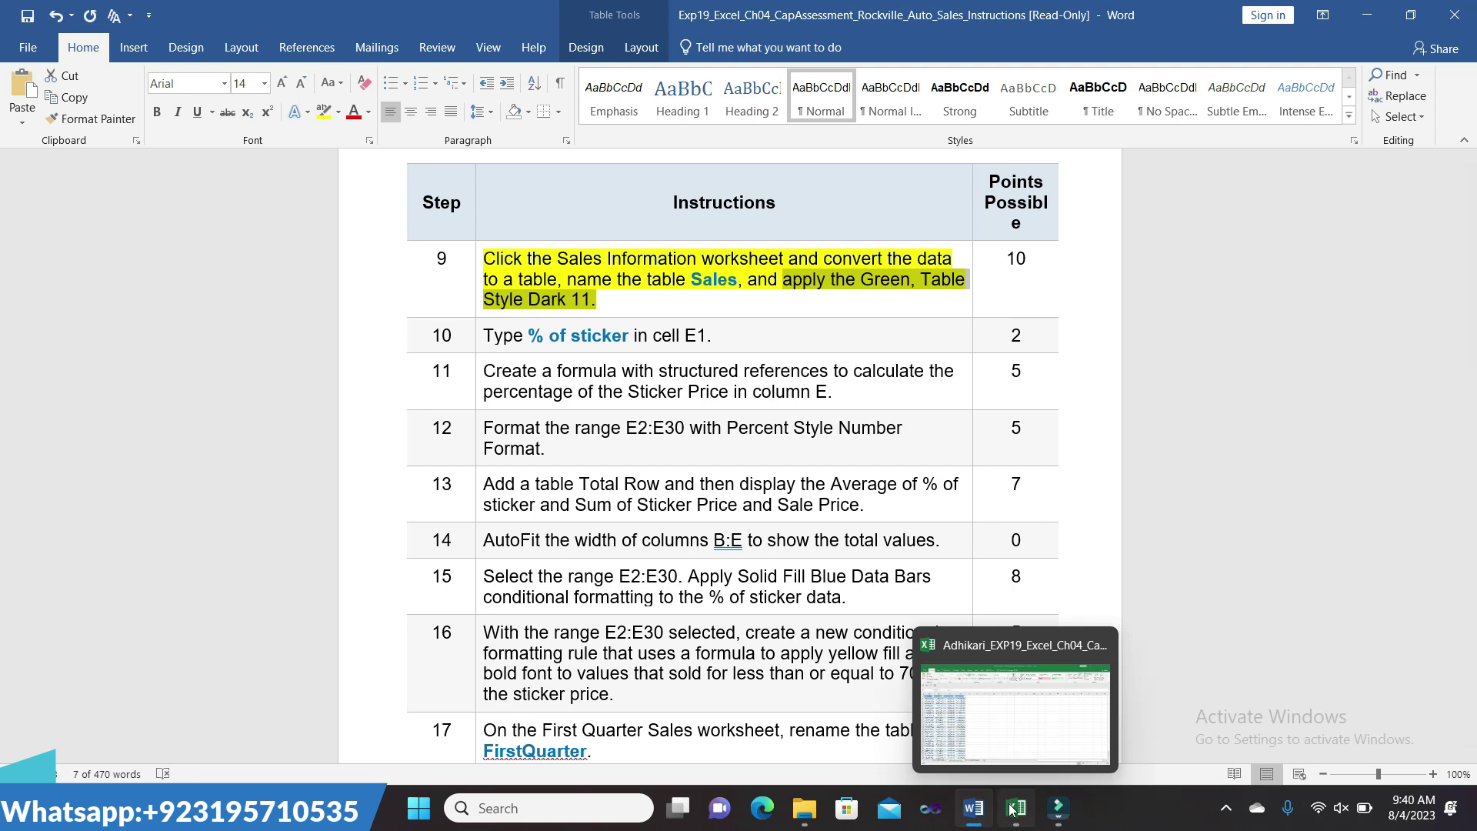
- Switch to Excel, apply Green, Table Style Dark 11 to the Sales table on the Sales Information worksheet, and deselect it
{"action": "left_click", "coordinate": [1004, 704]}
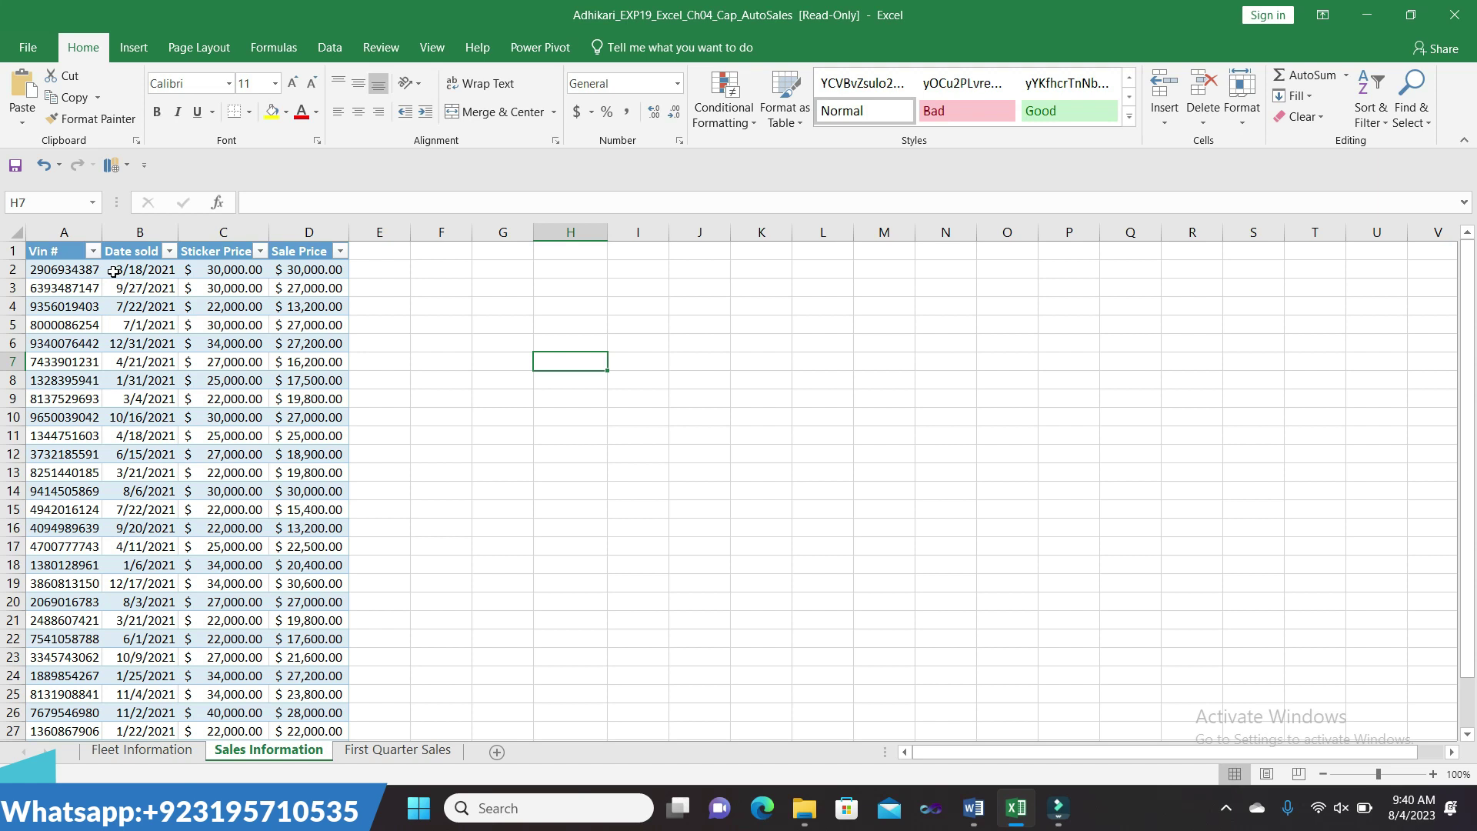
{"action": "left_click_drag", "start_coordinate": [34, 255], "coordinate": [230, 693]}
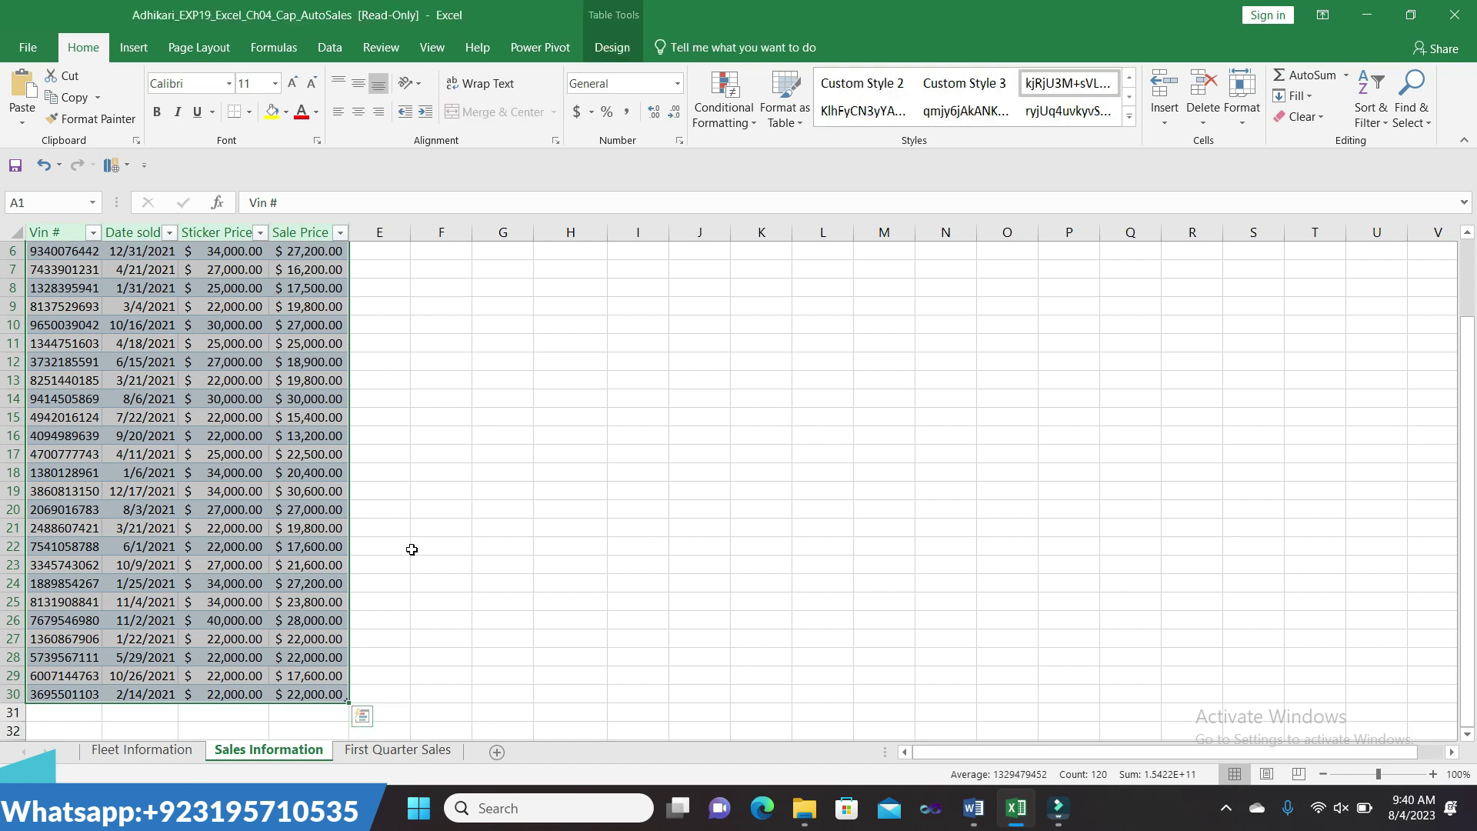
{"action": "left_click", "coordinate": [625, 51]}
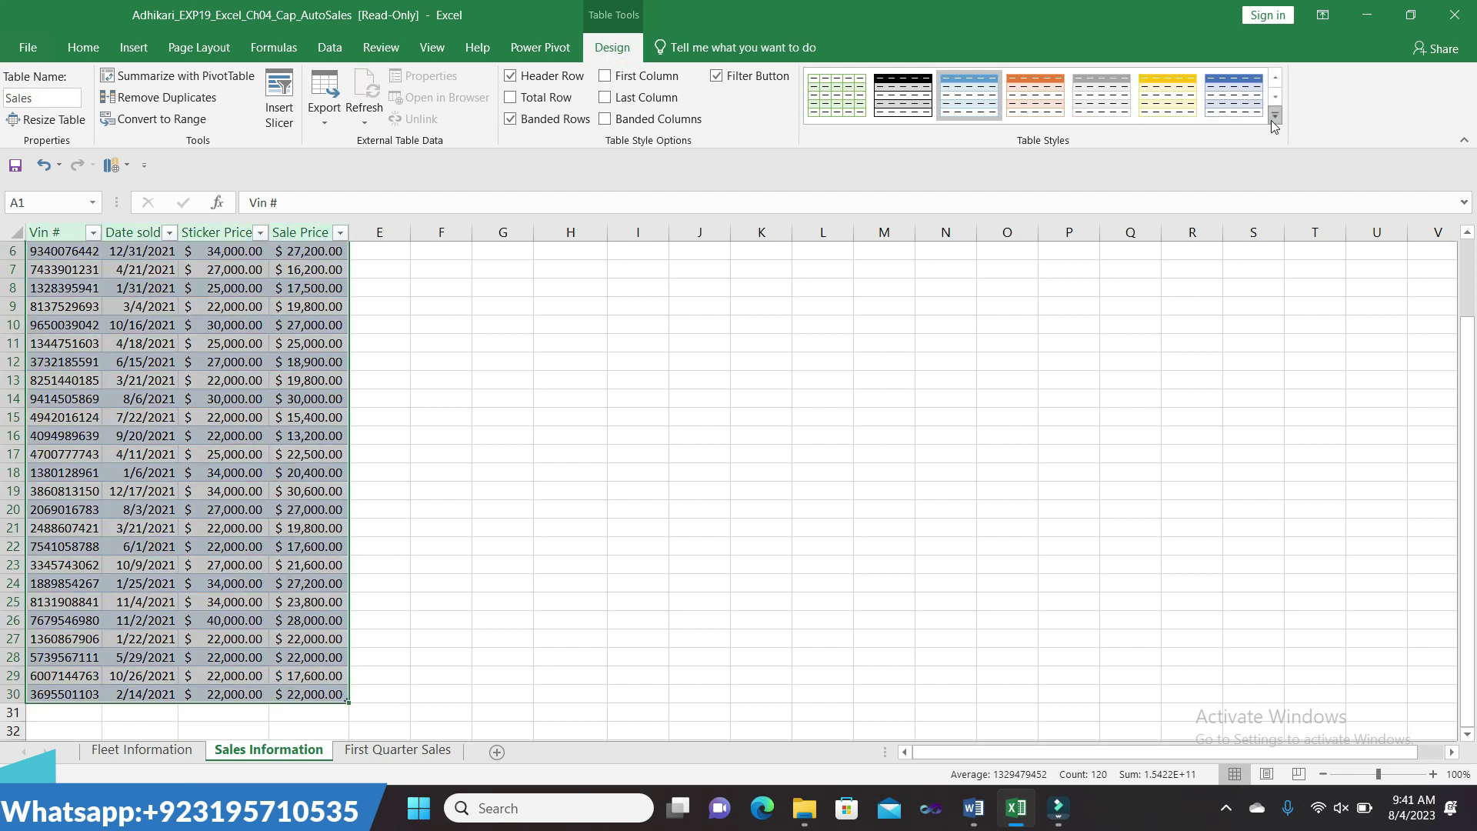
{"action": "left_click", "coordinate": [1274, 117]}
{"action": "left_click_drag", "start_coordinate": [1273, 183], "coordinate": [1293, 382]}
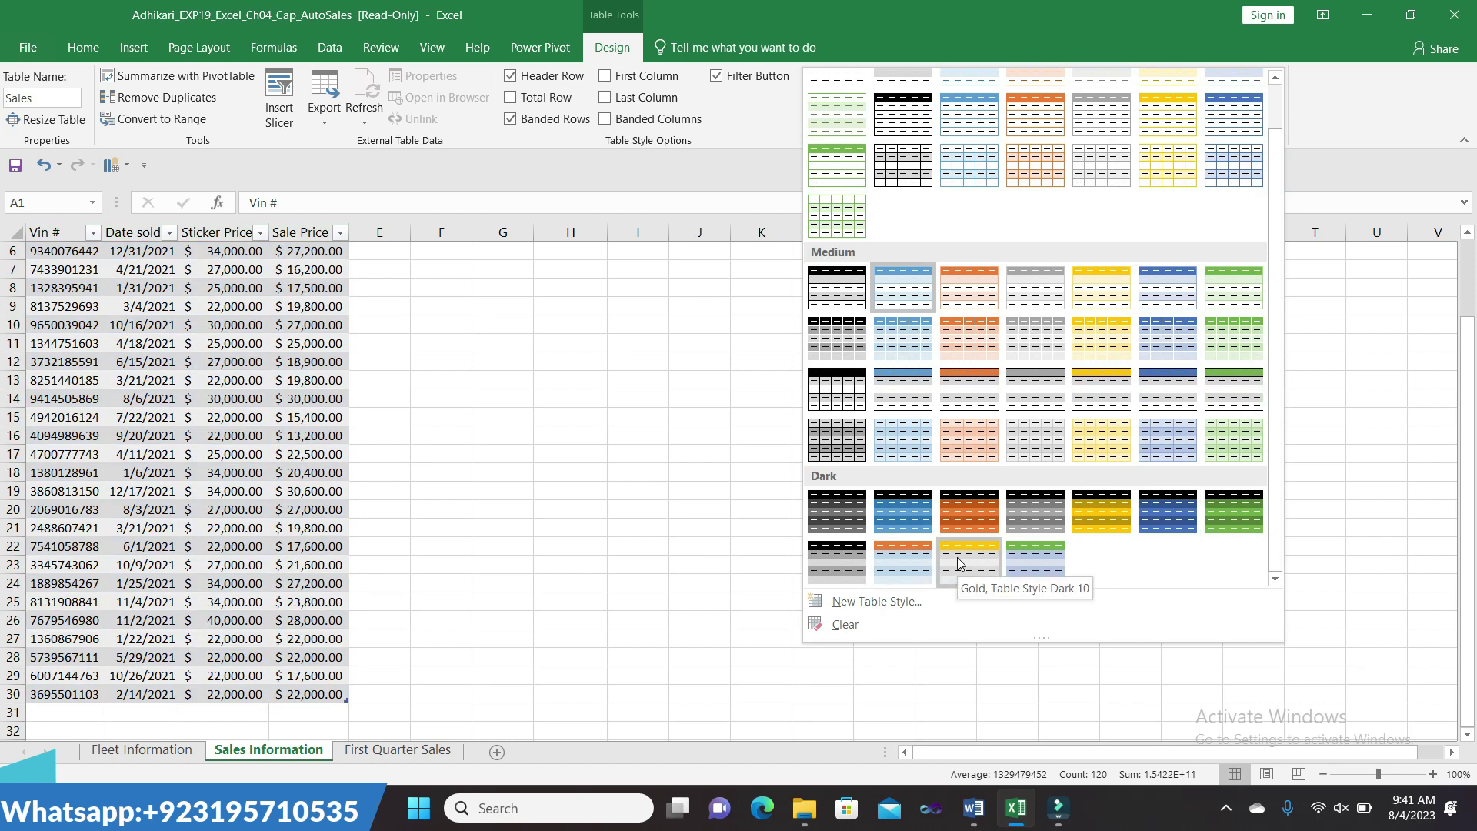
{"action": "left_click", "coordinate": [1014, 560]}
{"action": "scroll", "coordinate": [1008, 551], "scroll_direction": "up", "scroll_amount": 2}
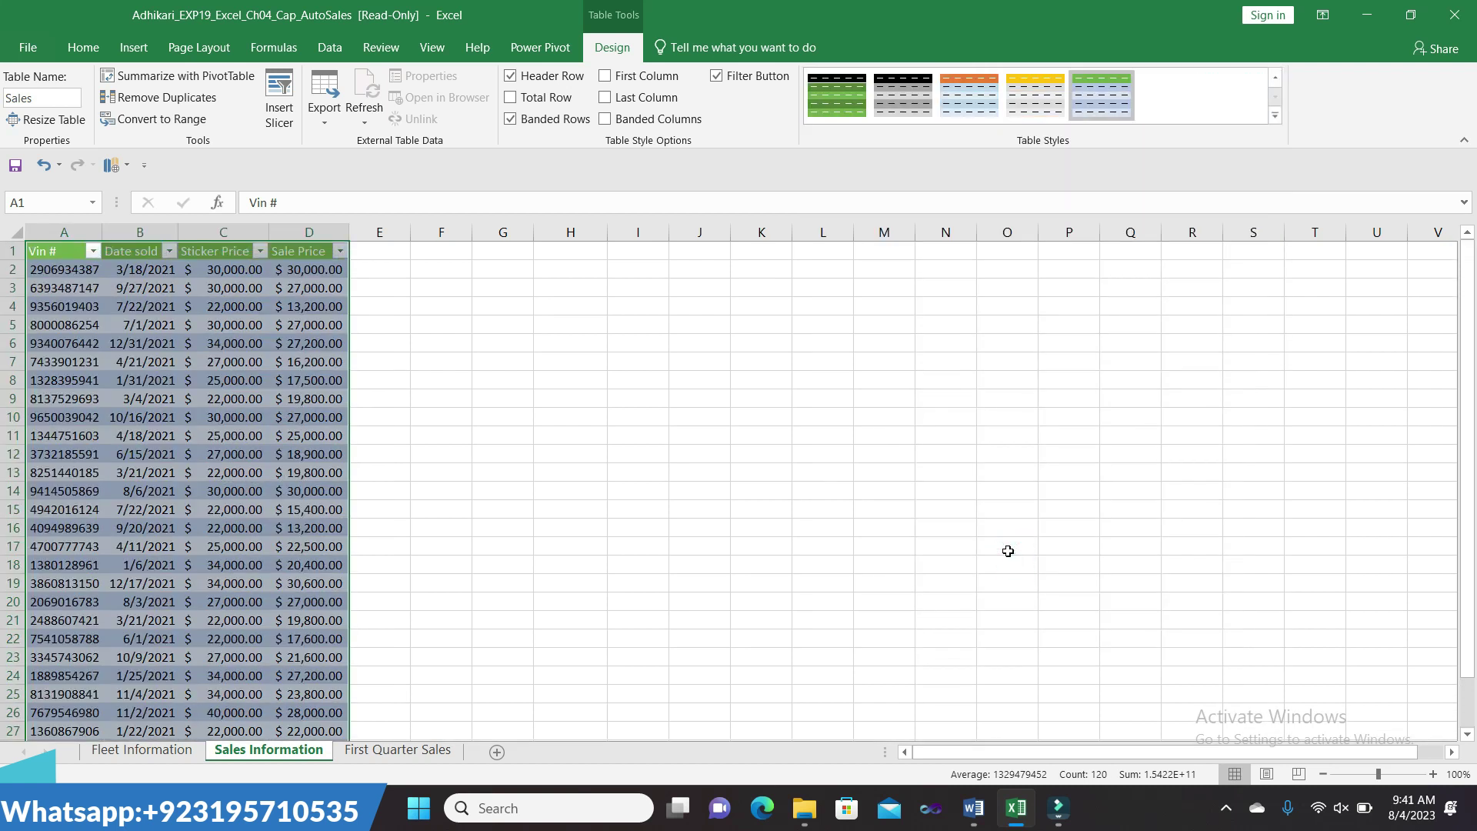
{"action": "left_click", "coordinate": [736, 482]}
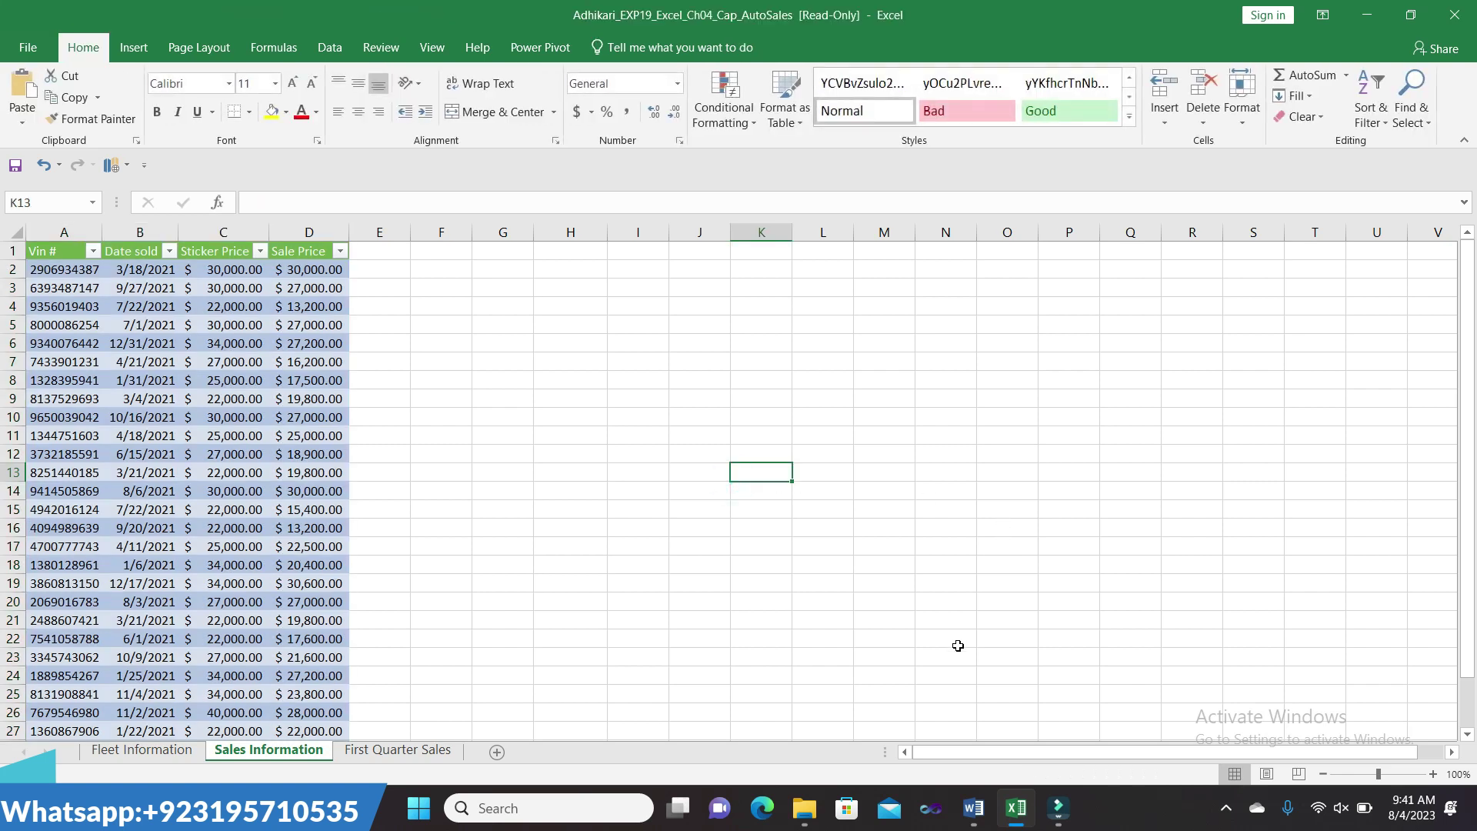
- Switch to the Word instructions, remove the highlight from instruction 9 and highlight instruction 10 in yellow
{"action": "mouse_move", "coordinate": [973, 808]}
{"action": "left_click", "coordinate": [968, 707]}
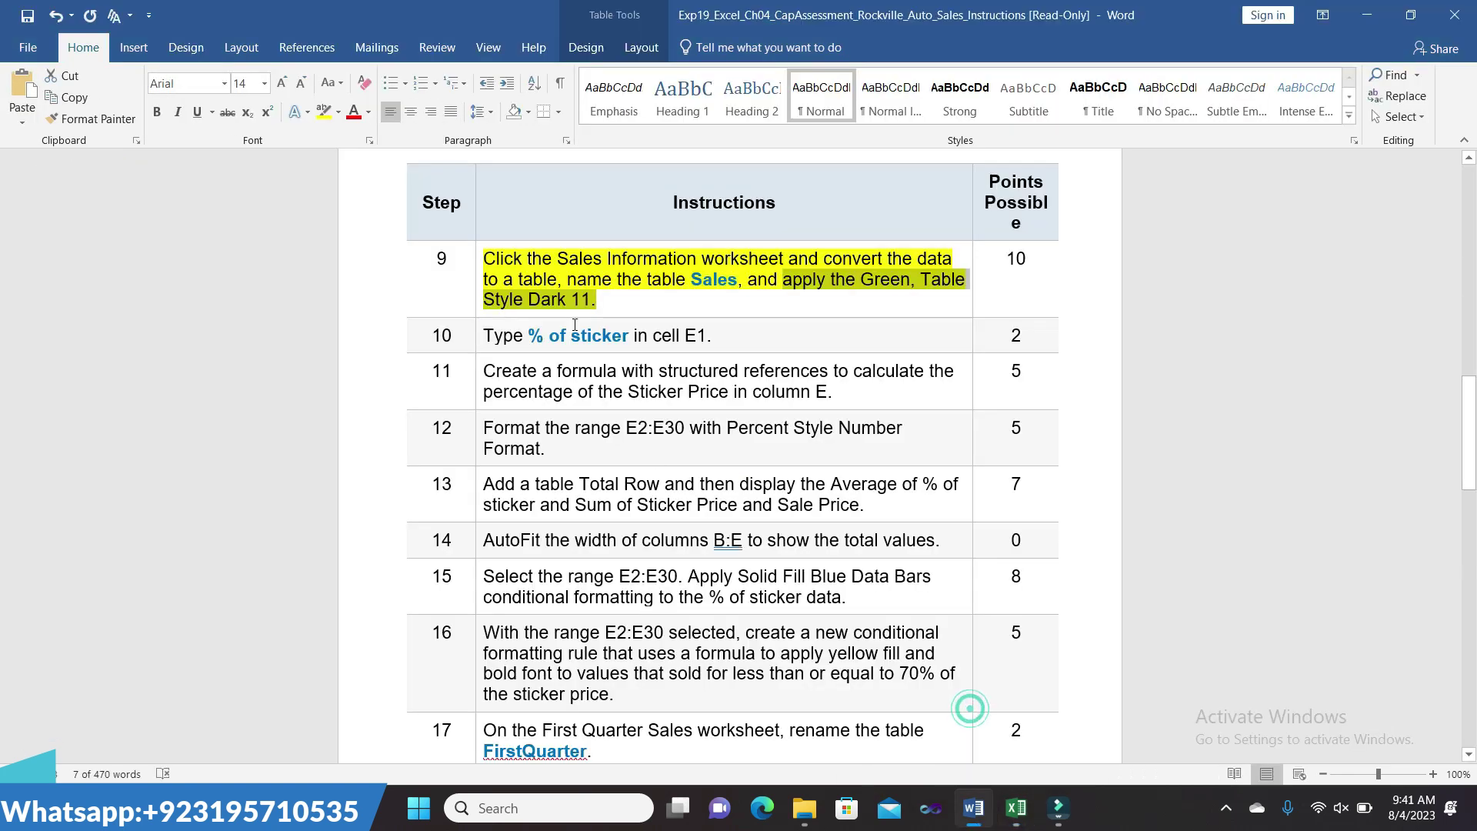
{"action": "left_click", "coordinate": [513, 261]}
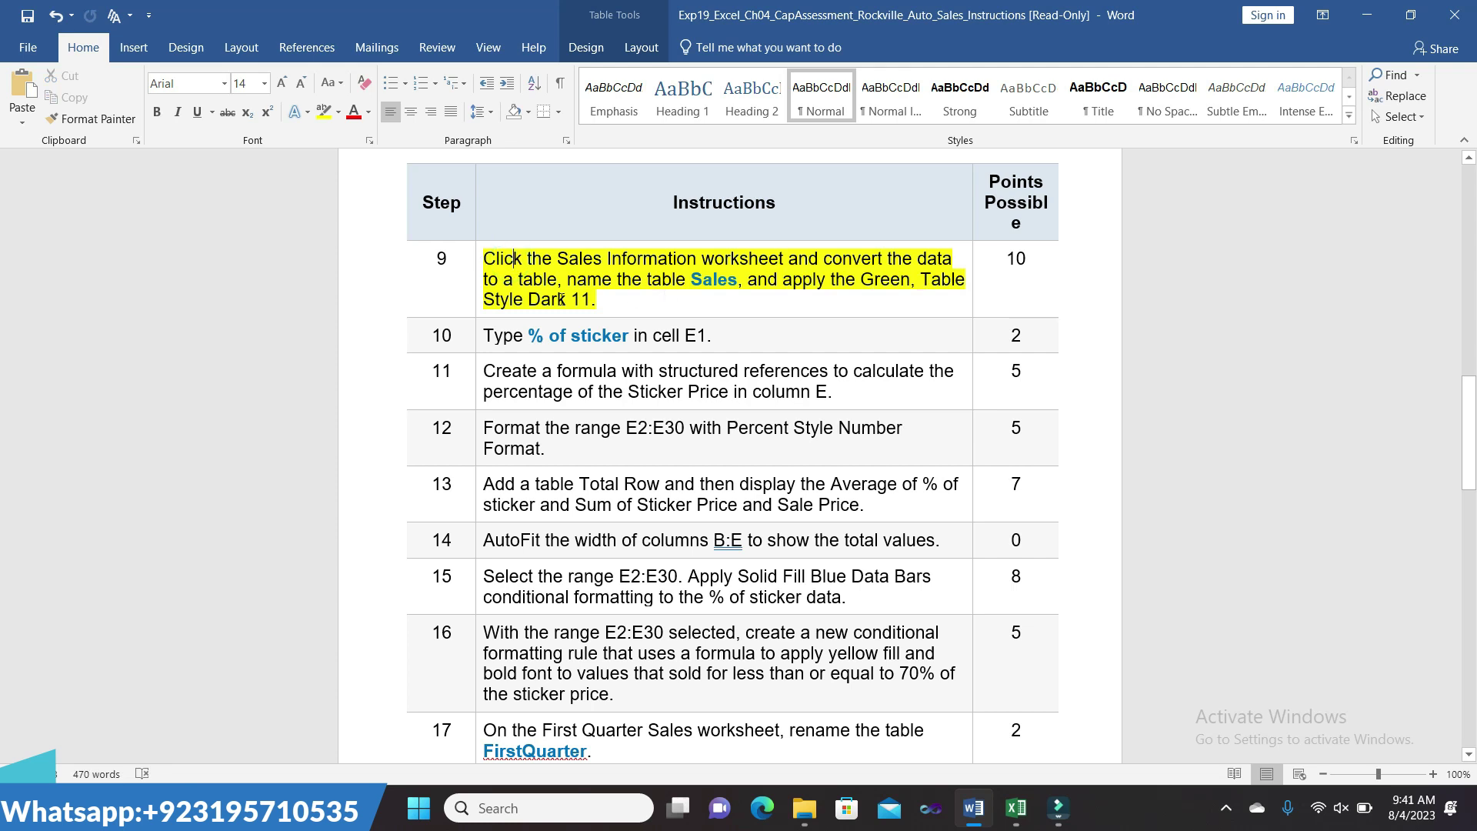
{"action": "triple_click", "coordinate": [484, 256]}
{"action": "left_click", "coordinate": [548, 230]}
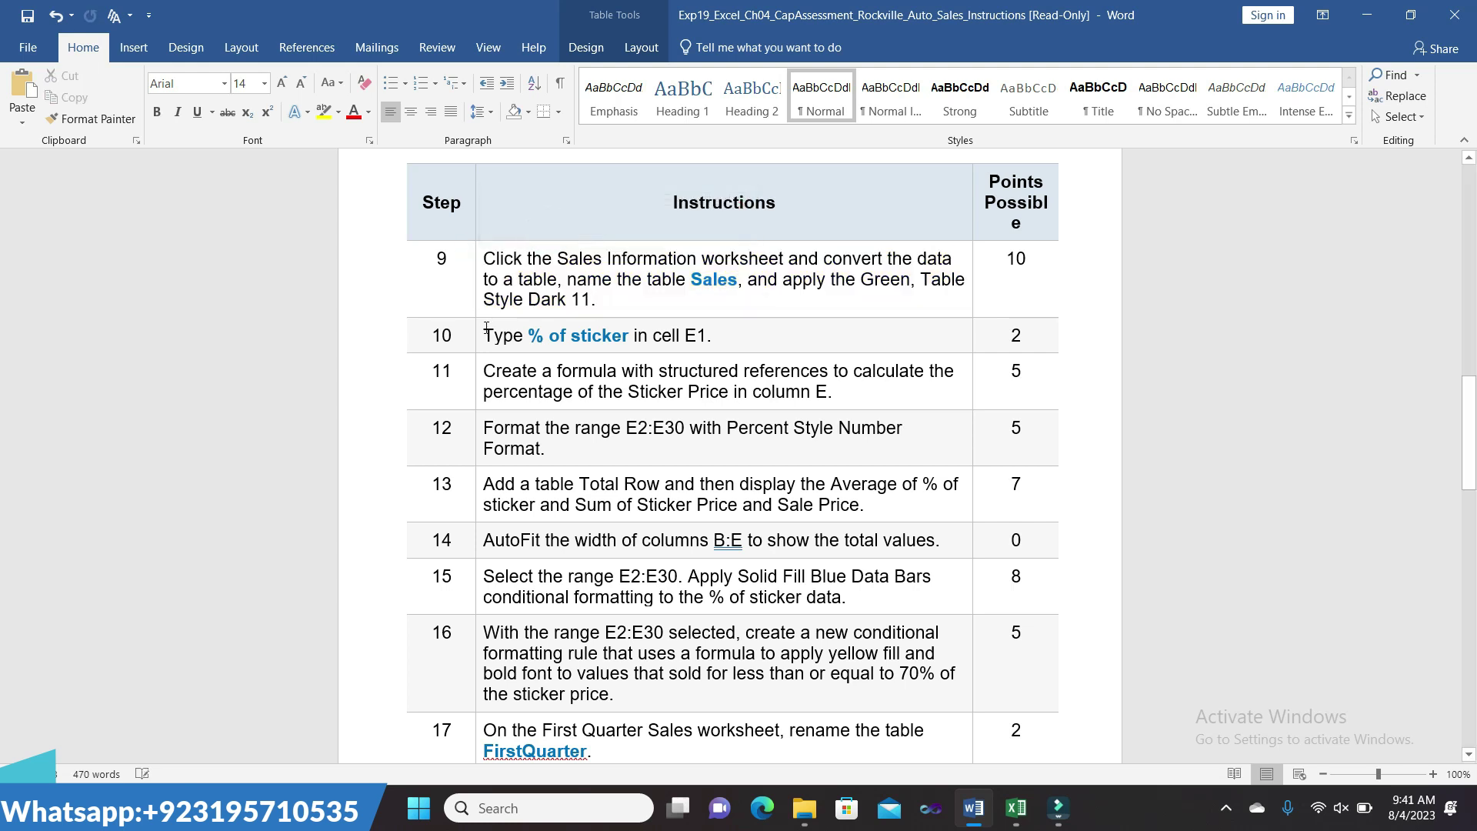
{"action": "triple_click", "coordinate": [478, 334]}
{"action": "left_click", "coordinate": [546, 302]}
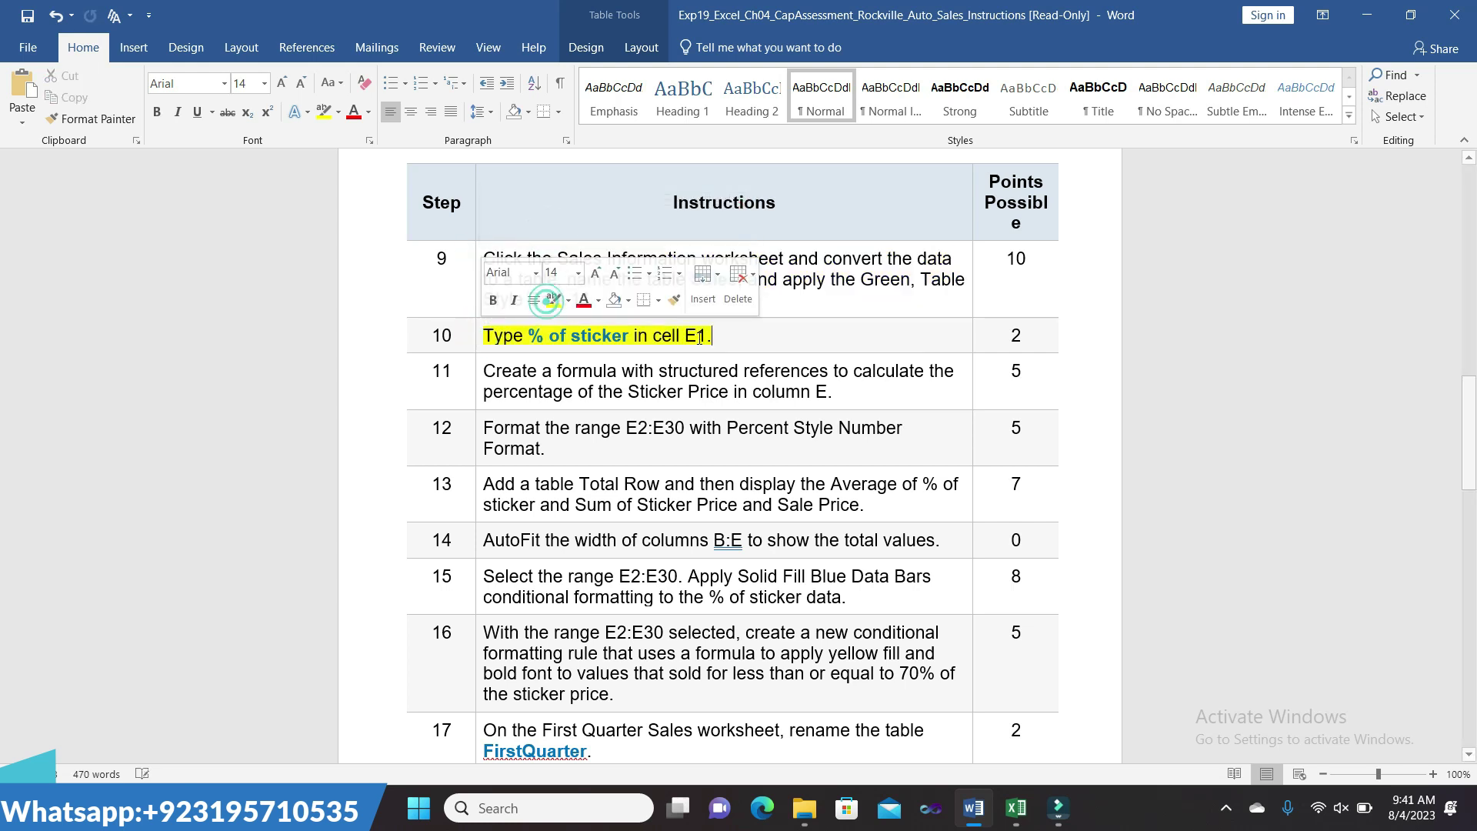
{"action": "left_click", "coordinate": [723, 345]}
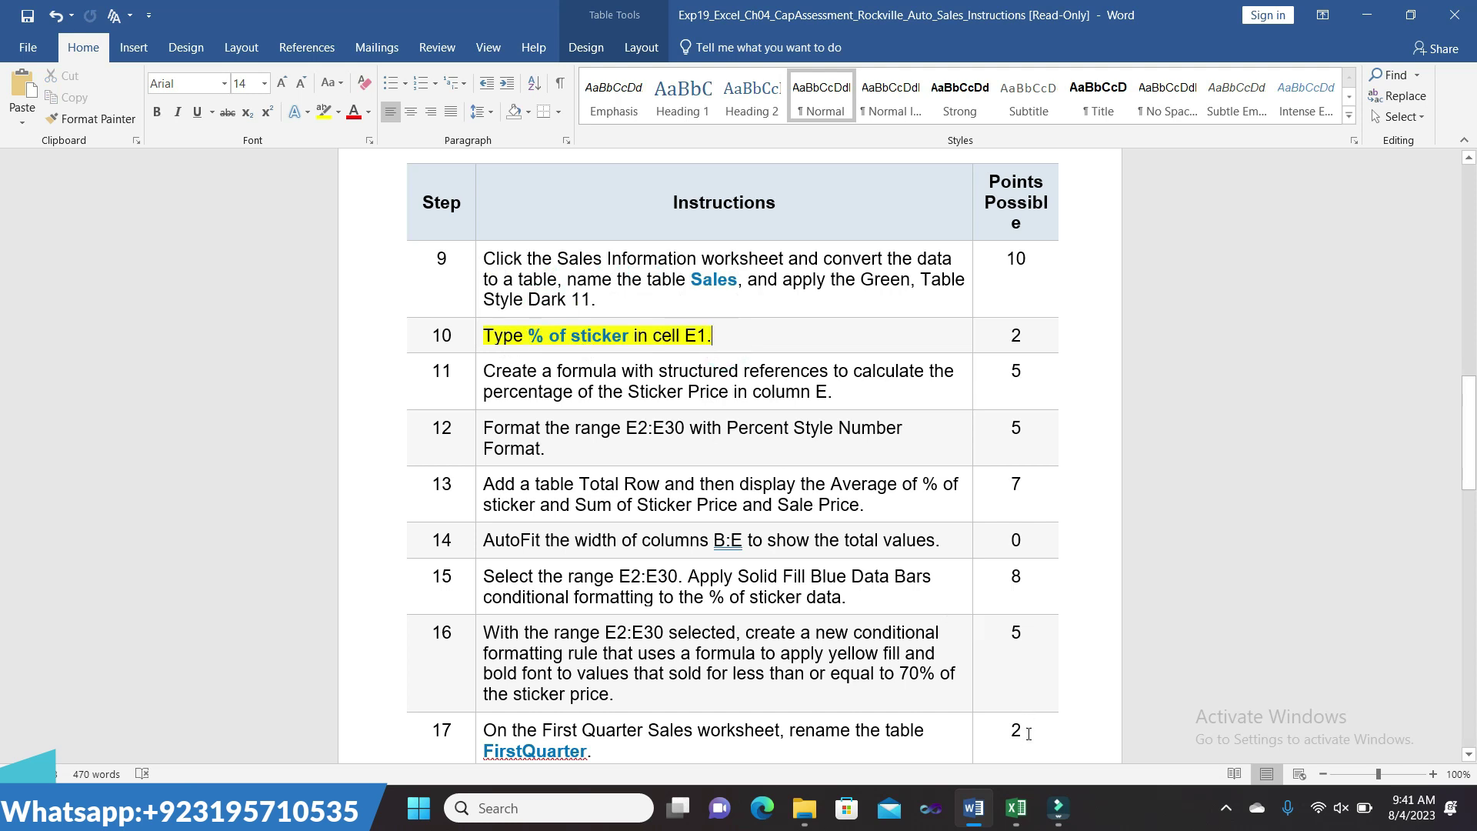
- Switch to Excel and enter the column header % of sticker in cell E1 of the Sales Information worksheet
{"action": "mouse_move", "coordinate": [1016, 806]}
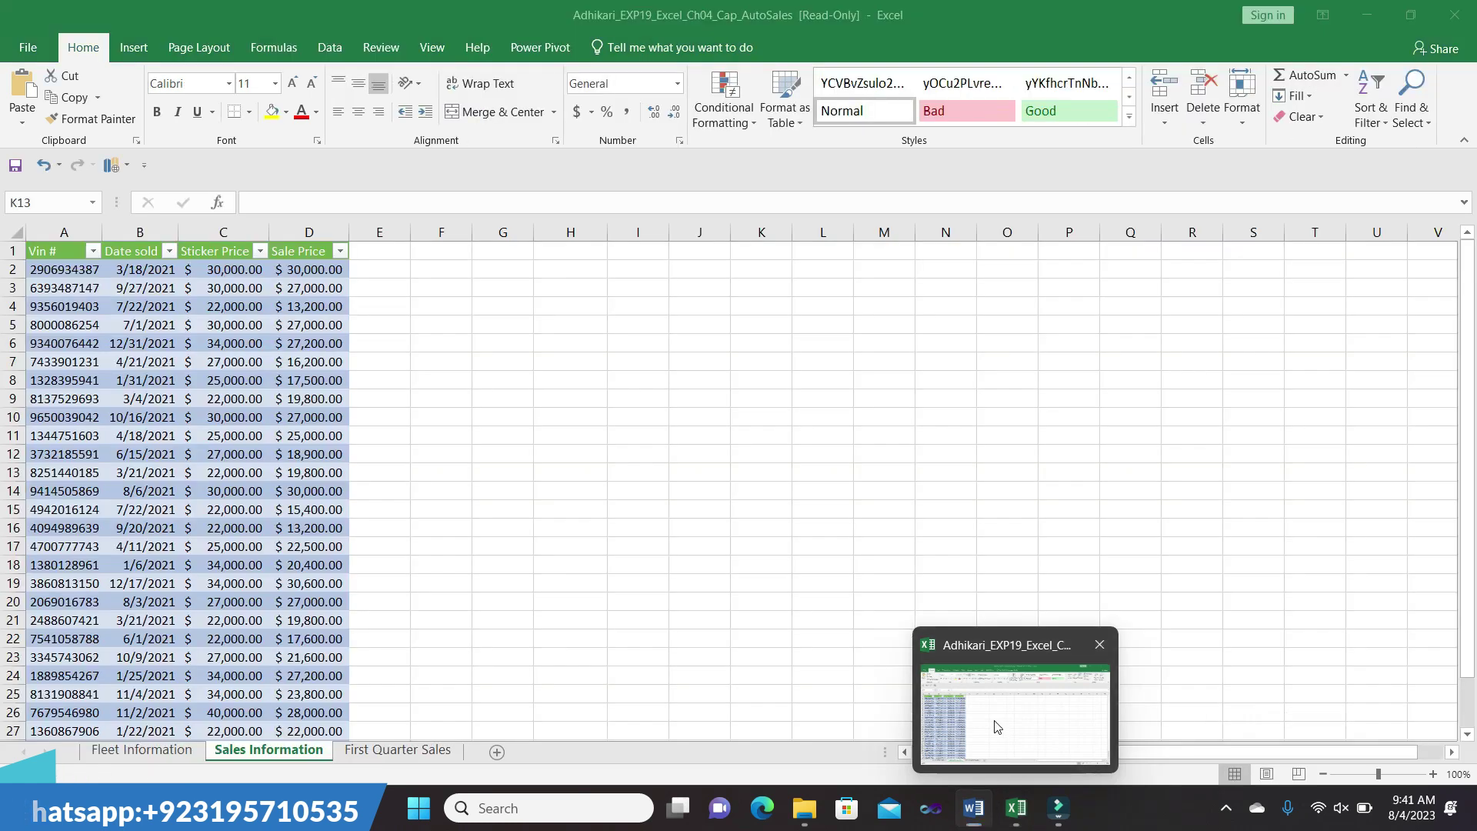
{"action": "left_click", "coordinate": [998, 727]}
{"action": "left_click", "coordinate": [389, 252]}
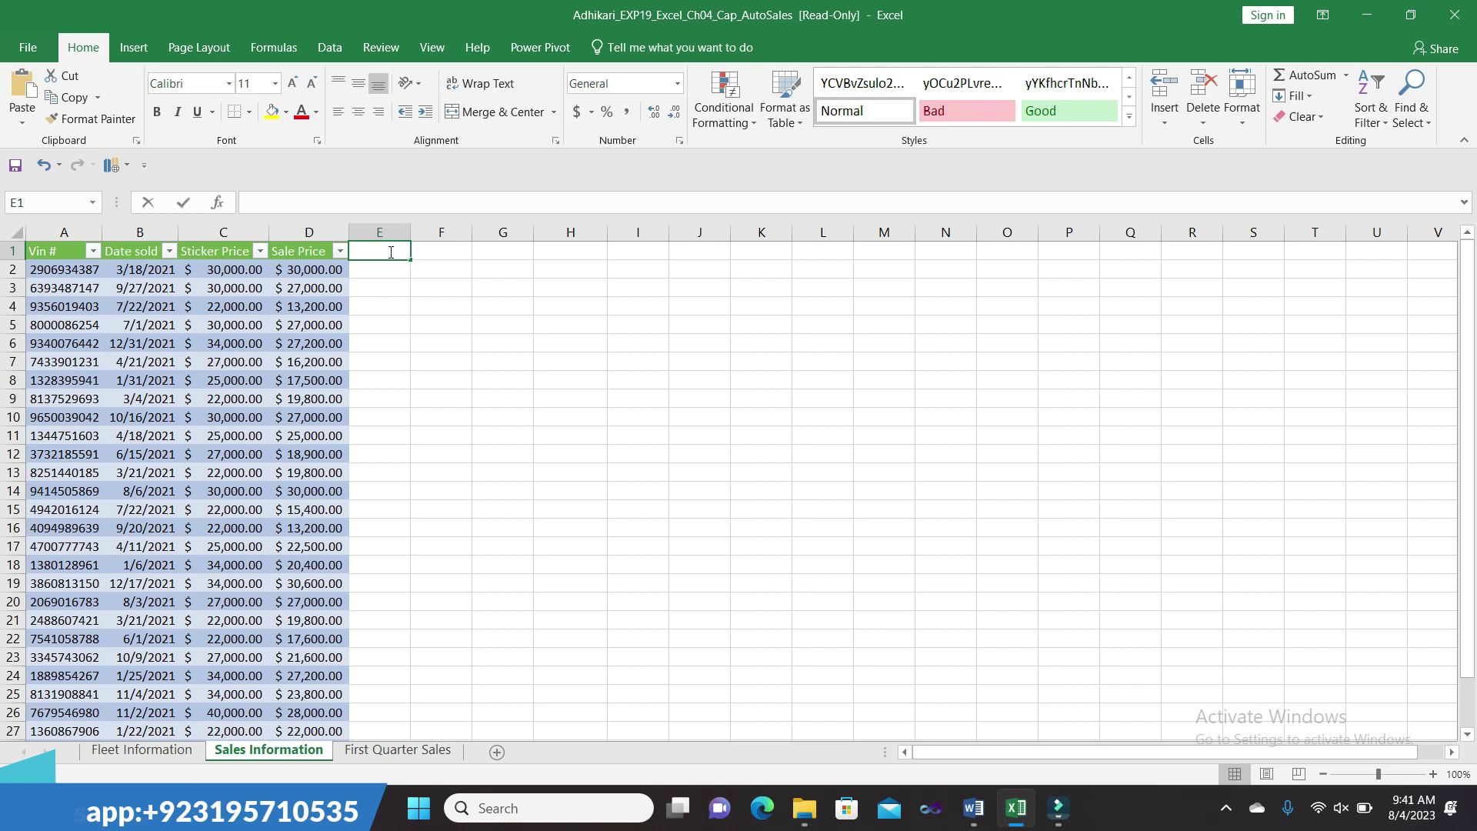
{"action": "type", "text": "% of"}
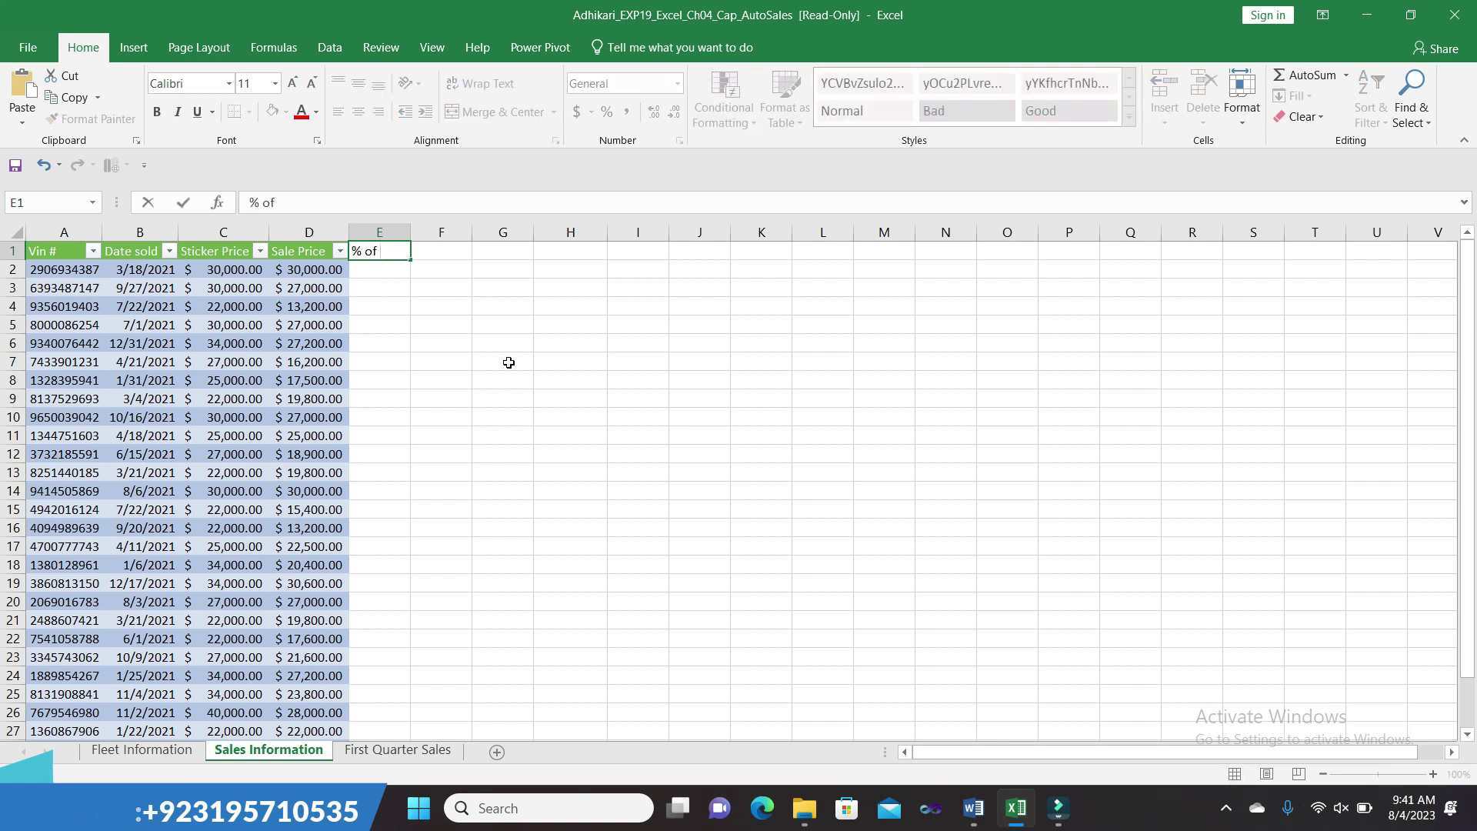
{"action": "mouse_move", "coordinate": [977, 810]}
{"action": "left_click", "coordinate": [987, 728]}
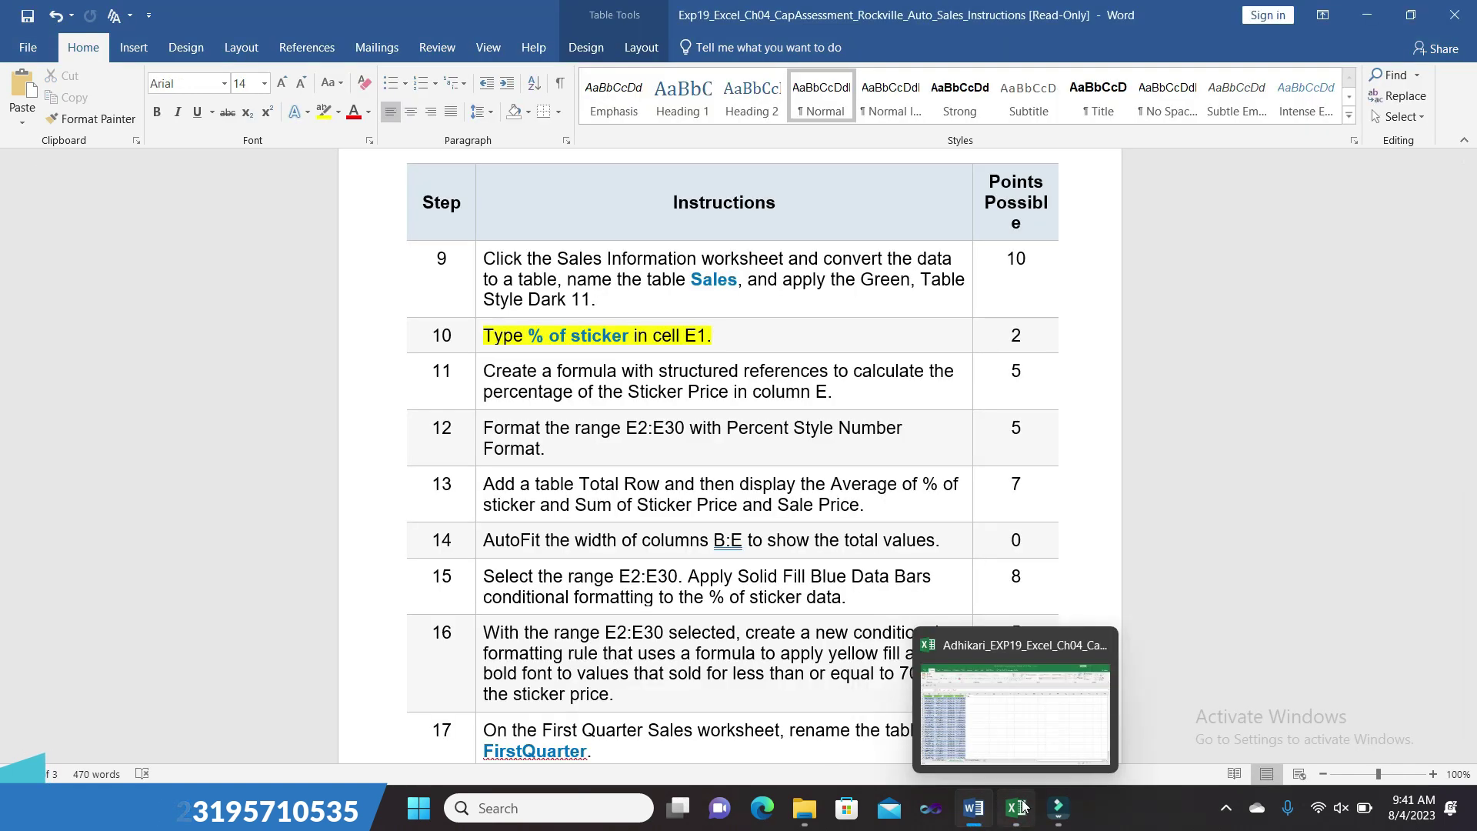
{"action": "left_click", "coordinate": [1015, 724]}
{"action": "type", "text": "s"}
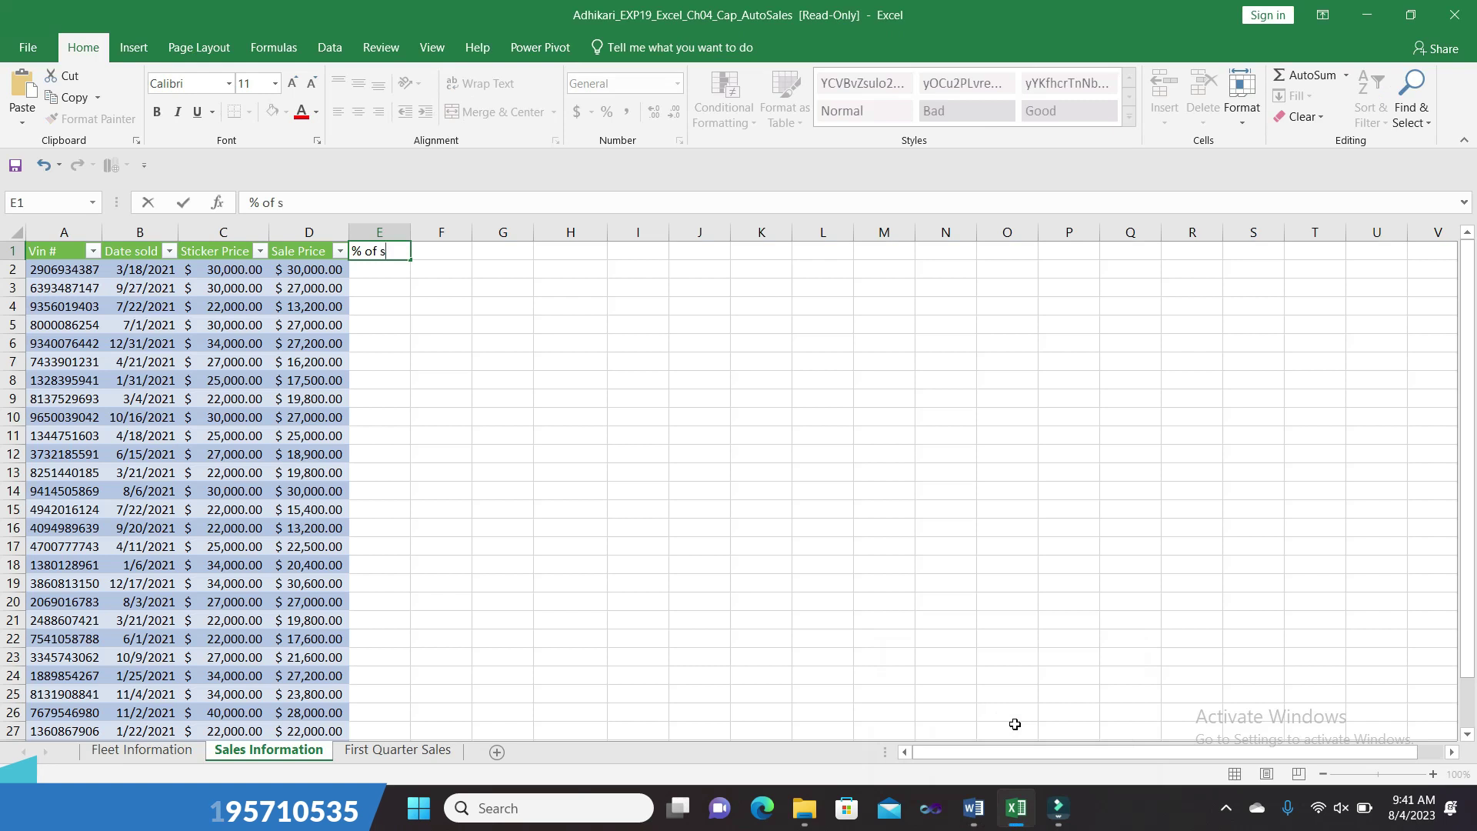
{"action": "type", "text": "ticker"}
{"action": "key", "text": "ctrl+Return"}
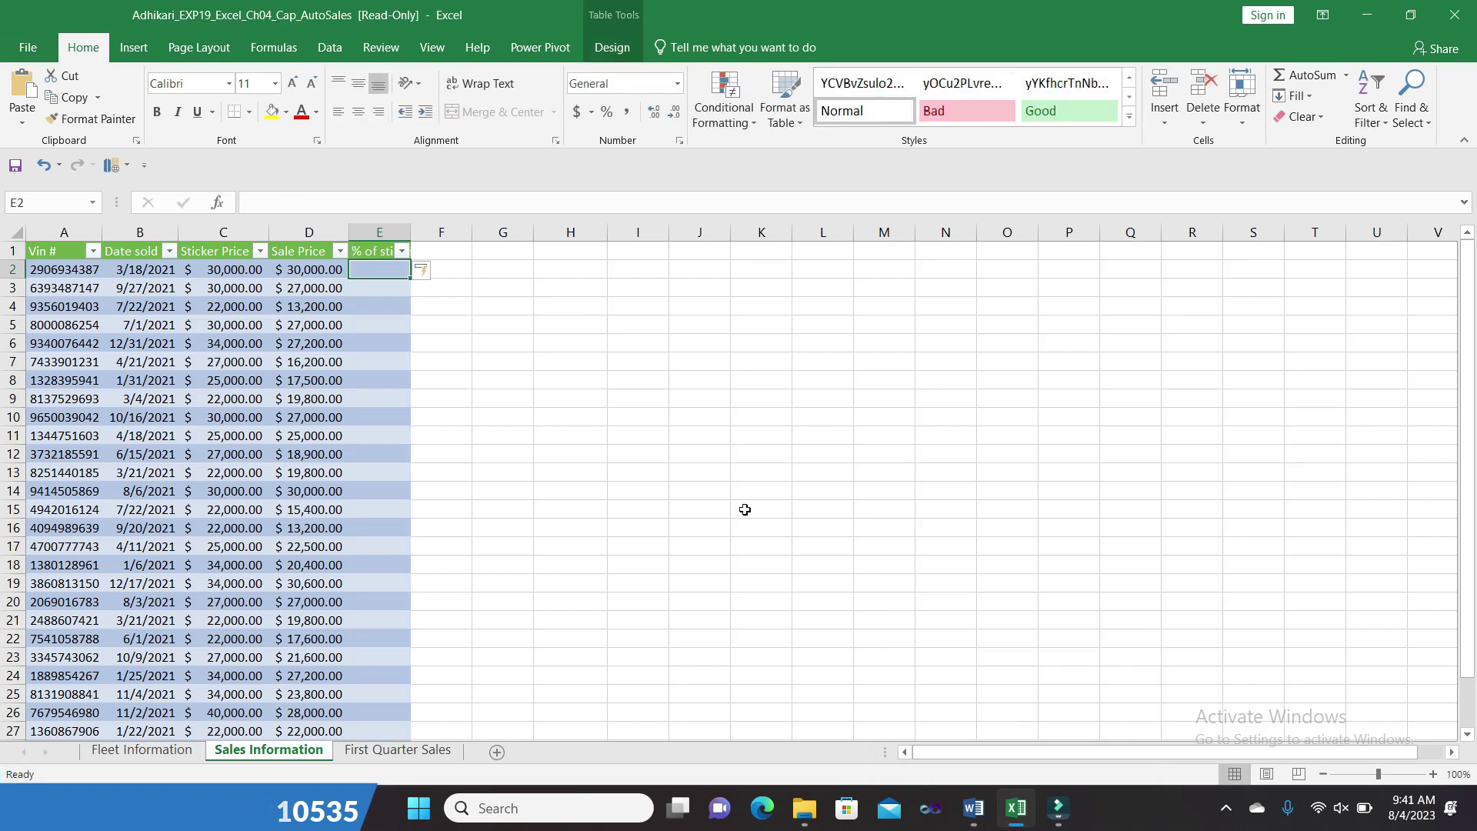
- Widen column E of the Sales table so that its full header fits
{"action": "left_click", "coordinate": [653, 465]}
{"action": "left_click", "coordinate": [653, 466]}
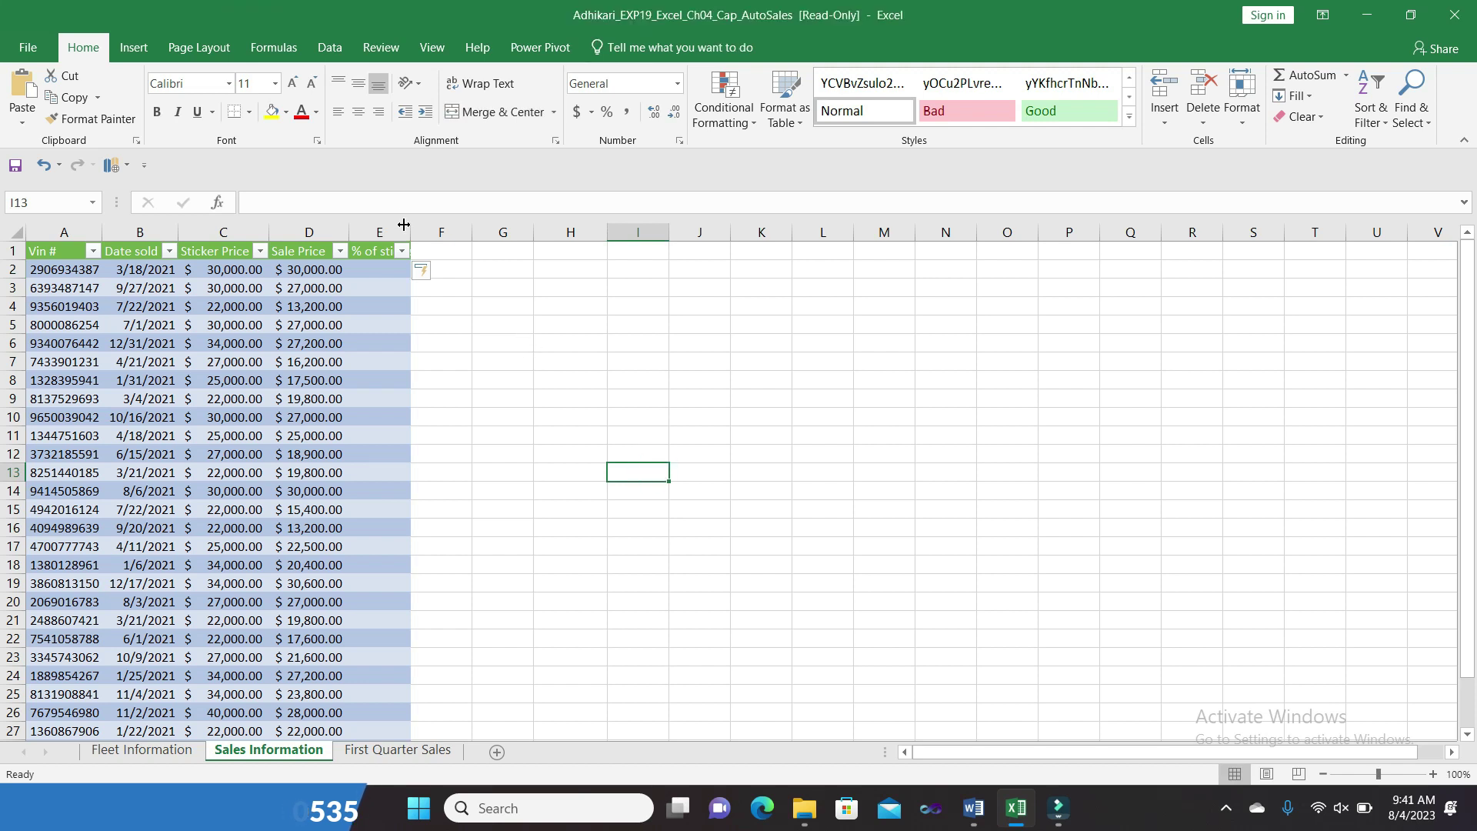
{"action": "left_click_drag", "start_coordinate": [410, 231], "coordinate": [441, 227]}
{"action": "left_click", "coordinate": [549, 343]}
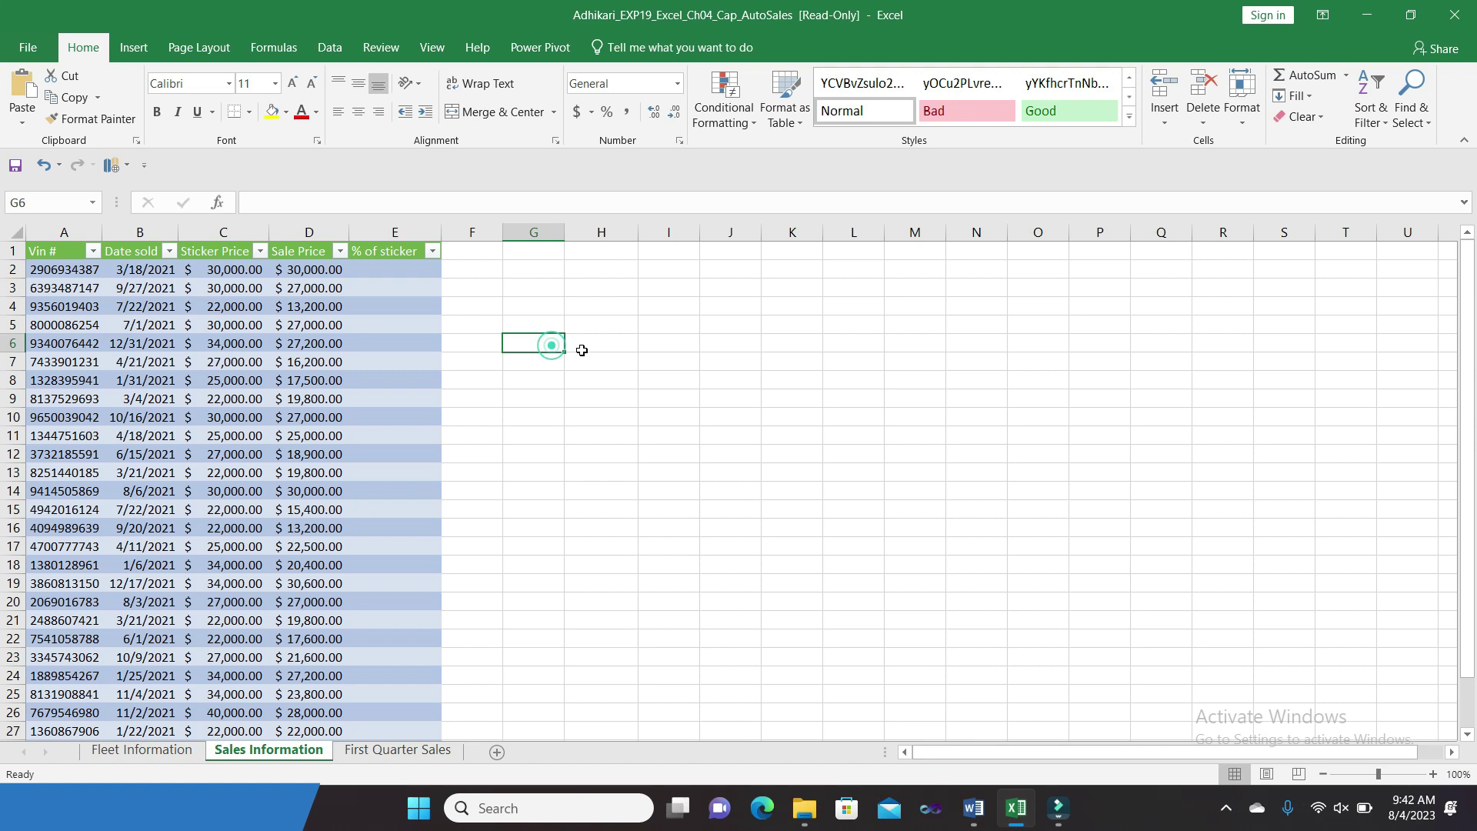
- Switch to the Word instructions and move the yellow highlight from instruction 10 to instruction 11
{"action": "mouse_move", "coordinate": [973, 808]}
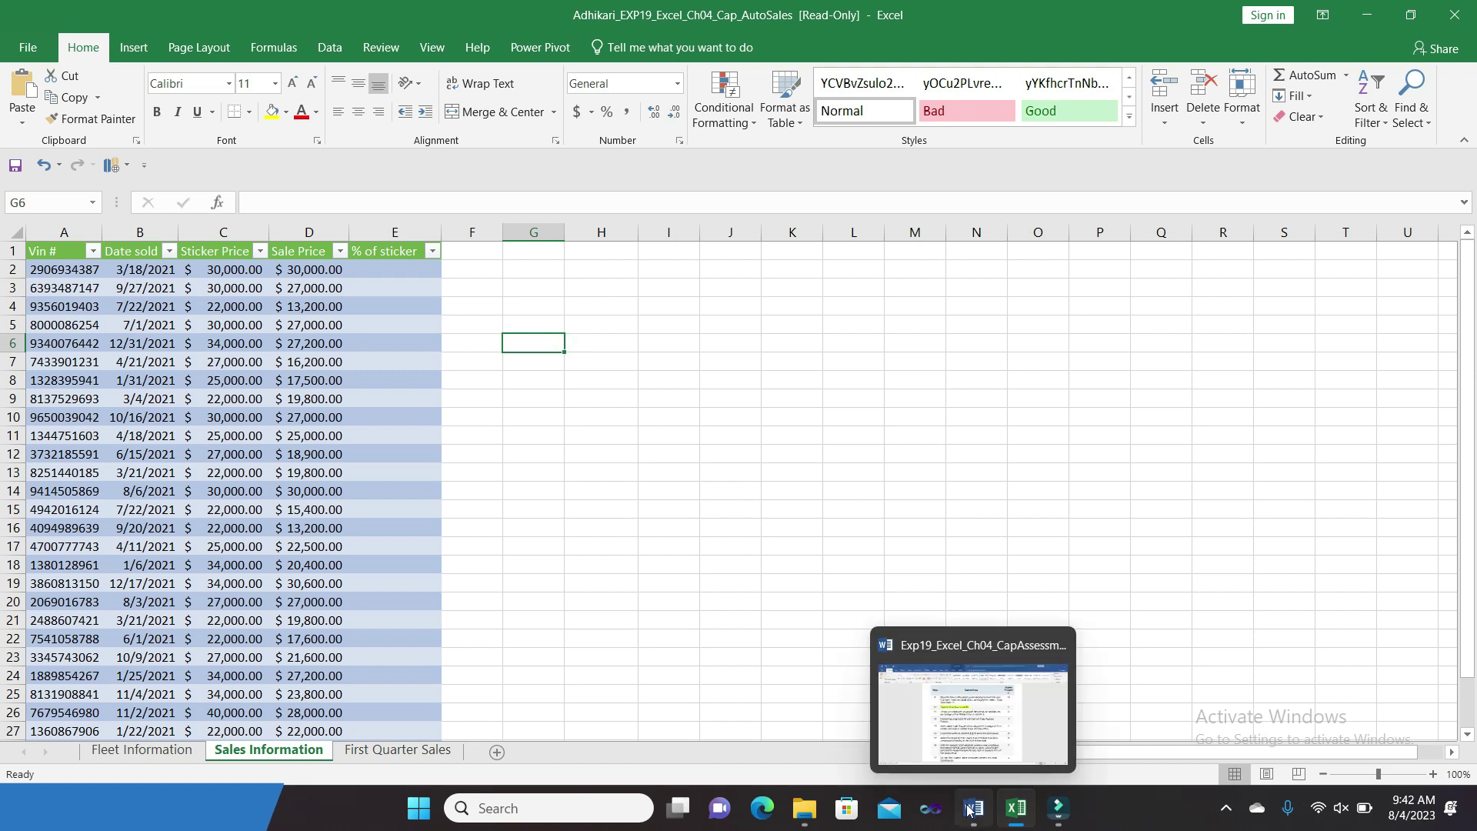
{"action": "left_click", "coordinate": [979, 725]}
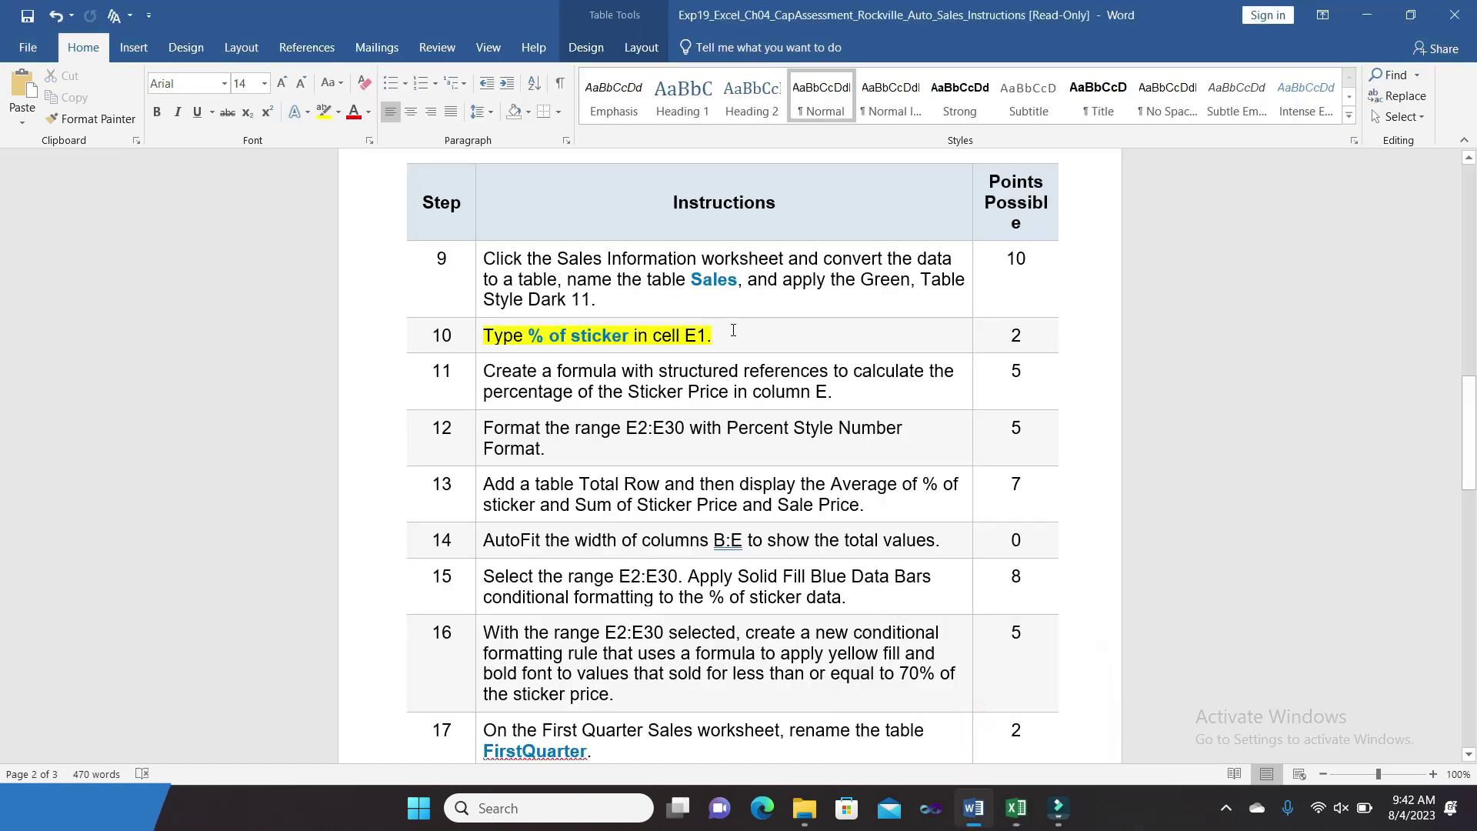
{"action": "left_click", "coordinate": [479, 335]}
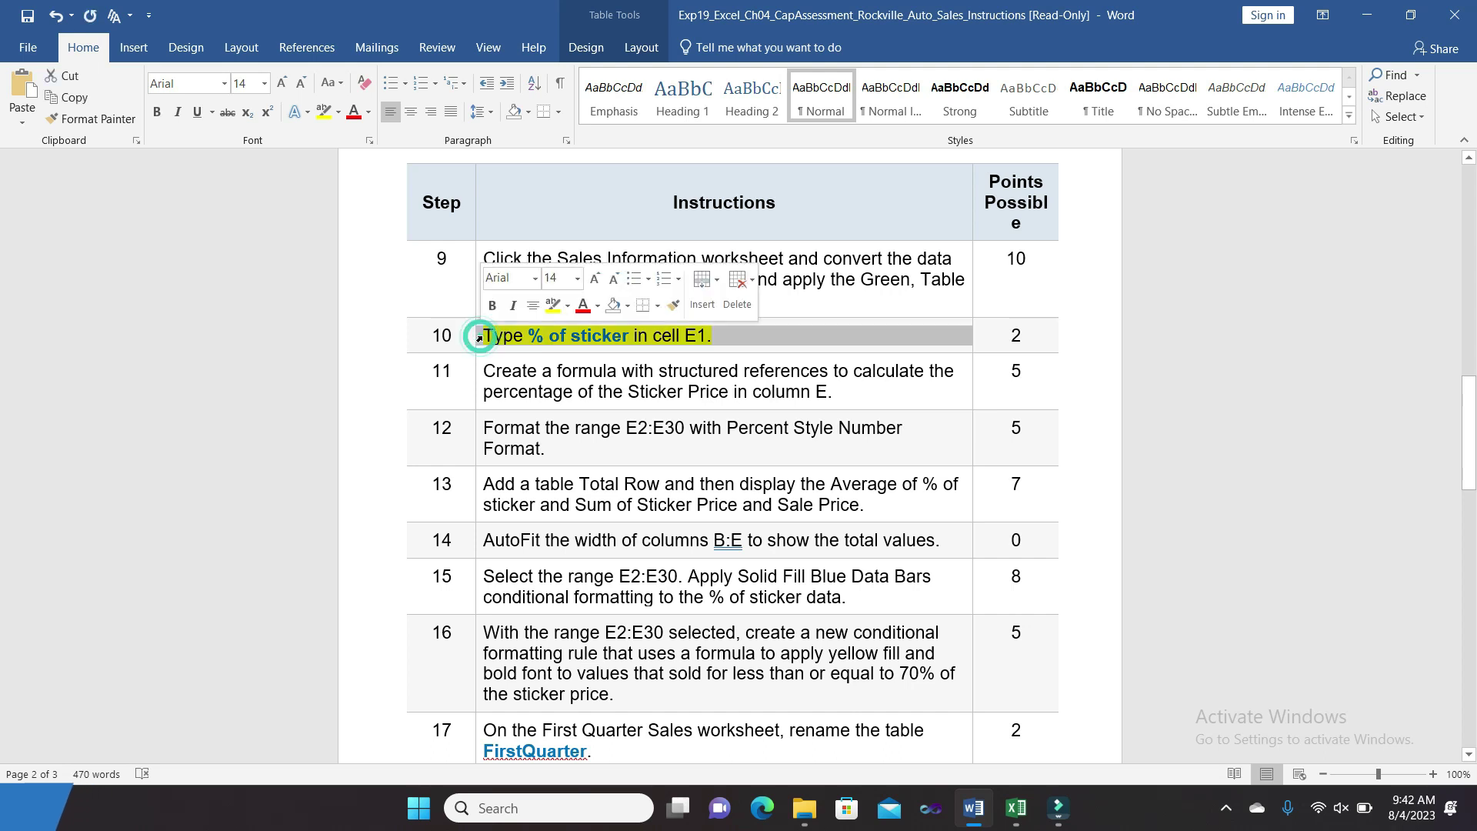
{"action": "left_click", "coordinate": [547, 308]}
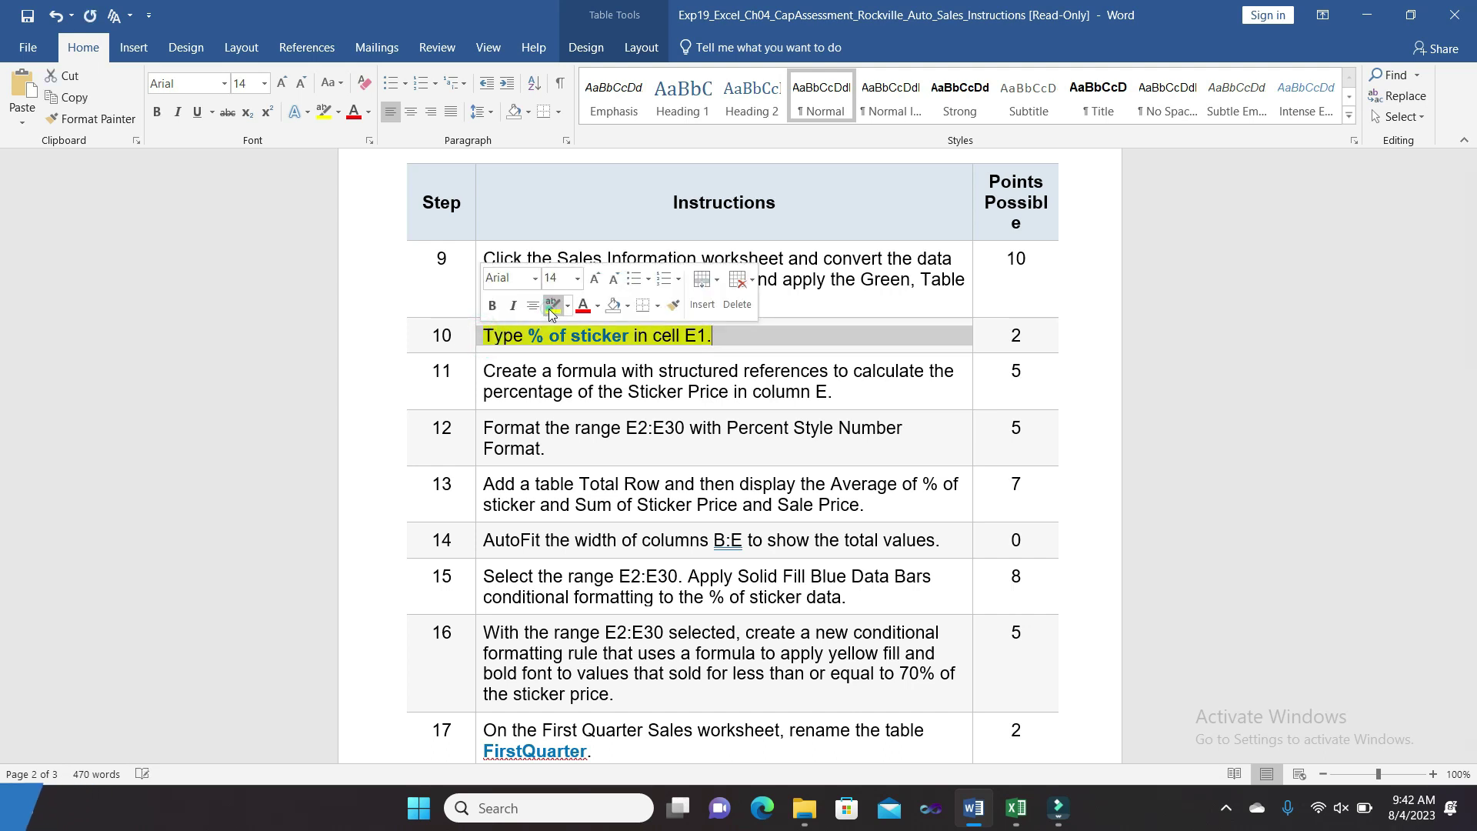
{"action": "left_click", "coordinate": [480, 373]}
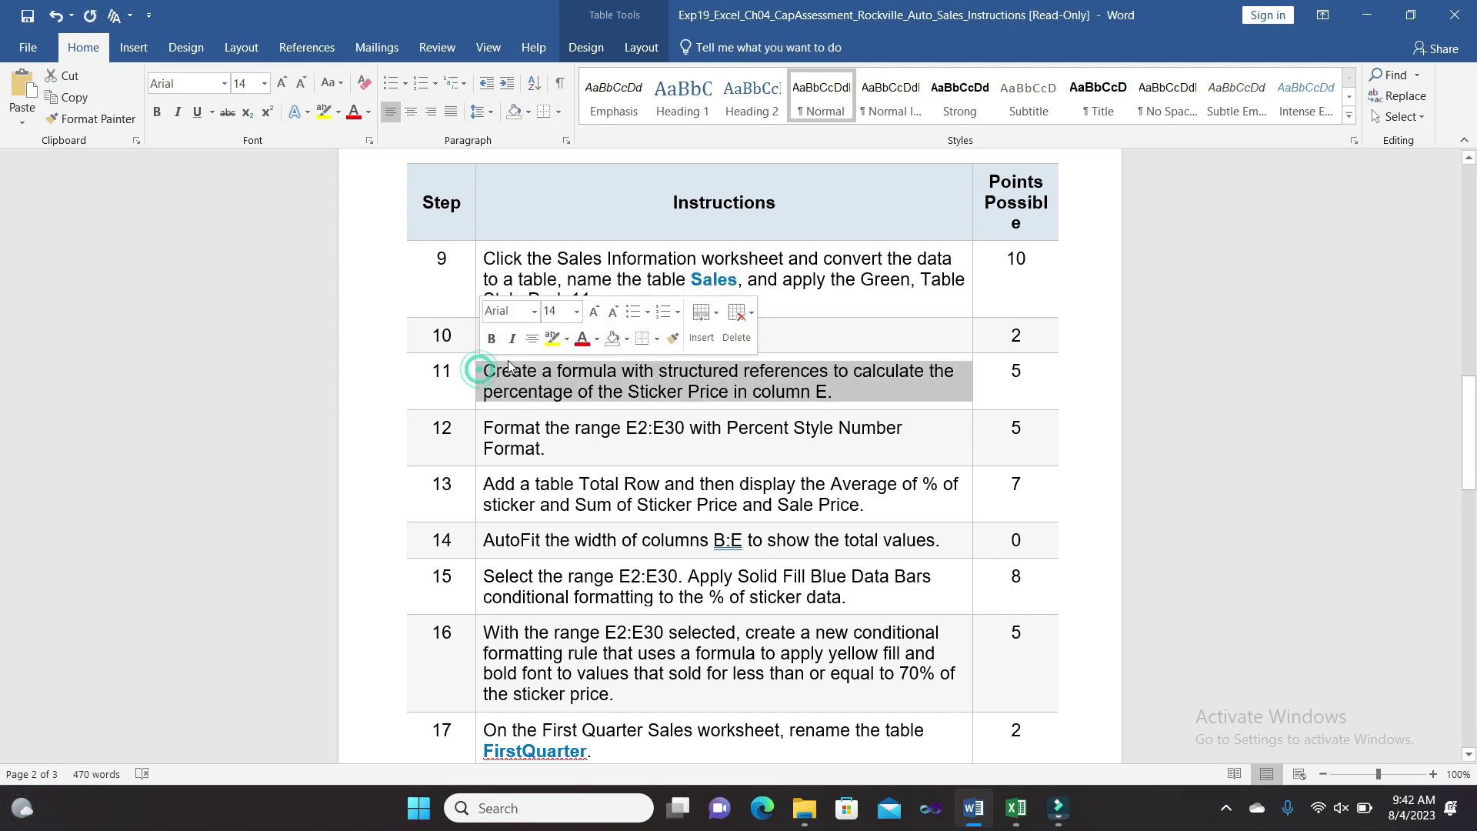
{"action": "left_click", "coordinate": [551, 339]}
{"action": "left_click", "coordinate": [858, 395]}
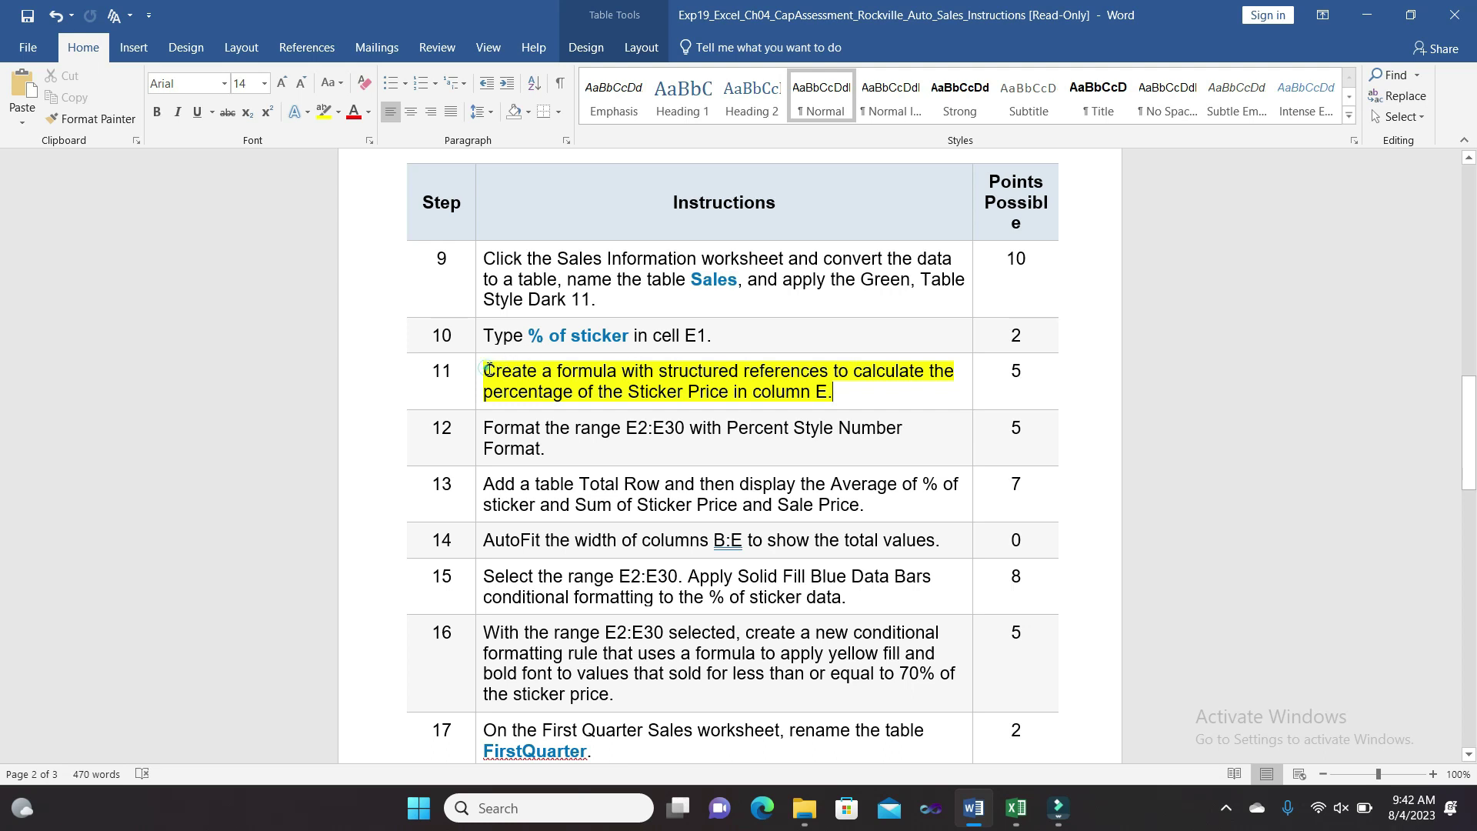
- Review the parts of instruction 11 about creating a formula to calculate the percentage of the Sticker Price
{"action": "left_click_drag", "start_coordinate": [490, 370], "coordinate": [620, 372]}
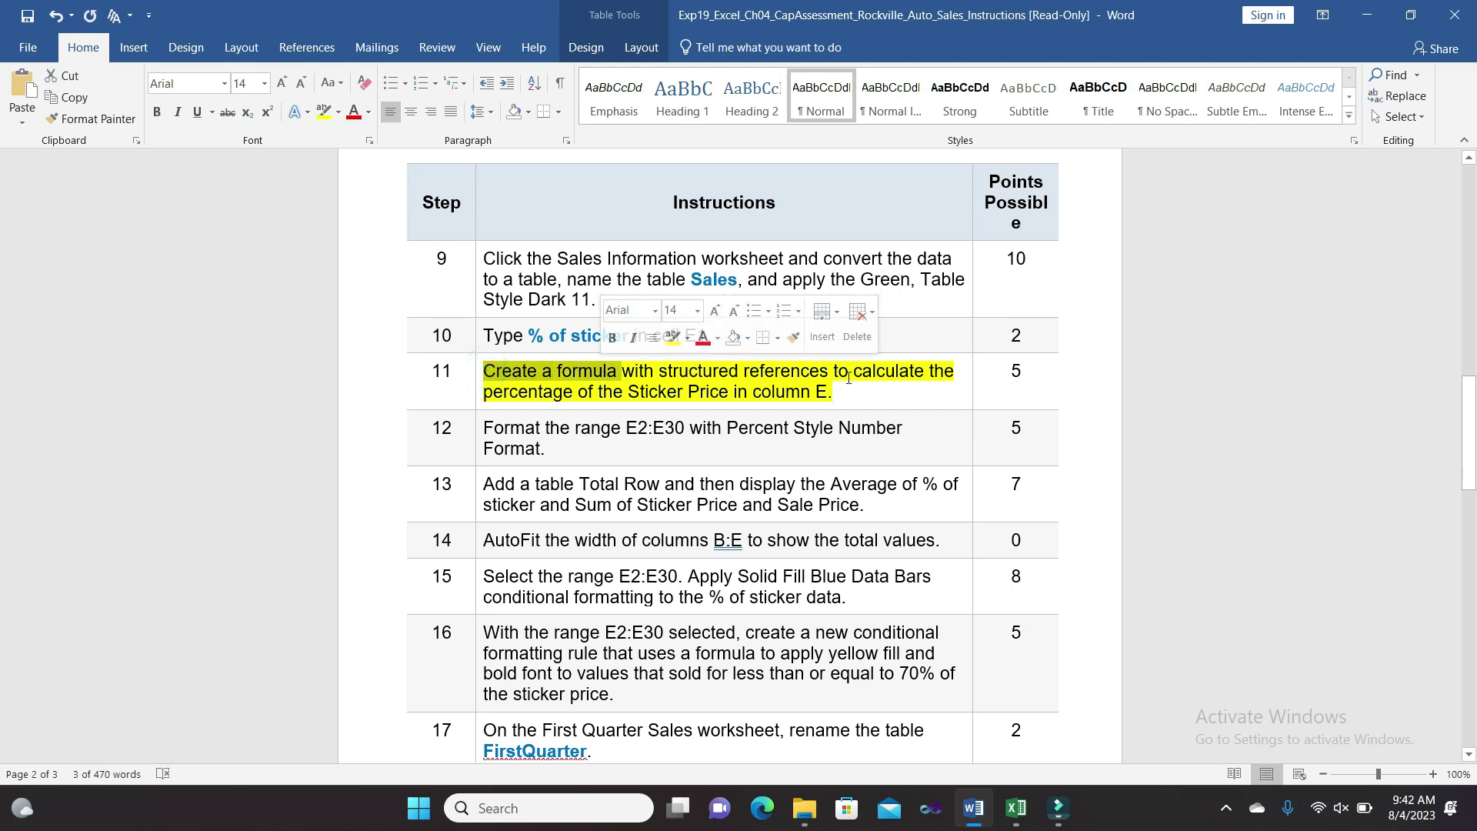
{"action": "left_click_drag", "start_coordinate": [833, 372], "coordinate": [929, 373]}
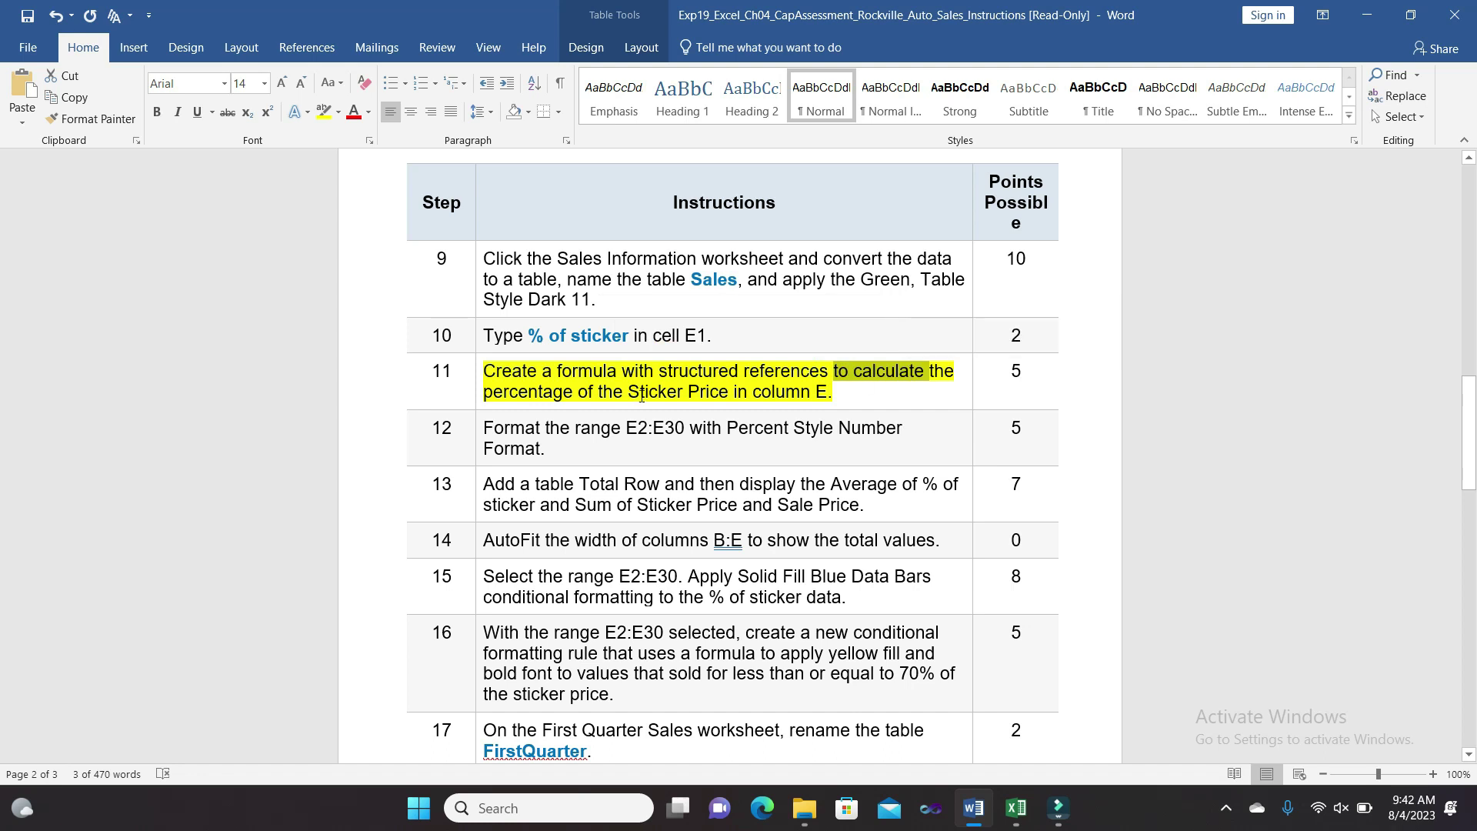
{"action": "left_click_drag", "start_coordinate": [486, 395], "coordinate": [729, 397]}
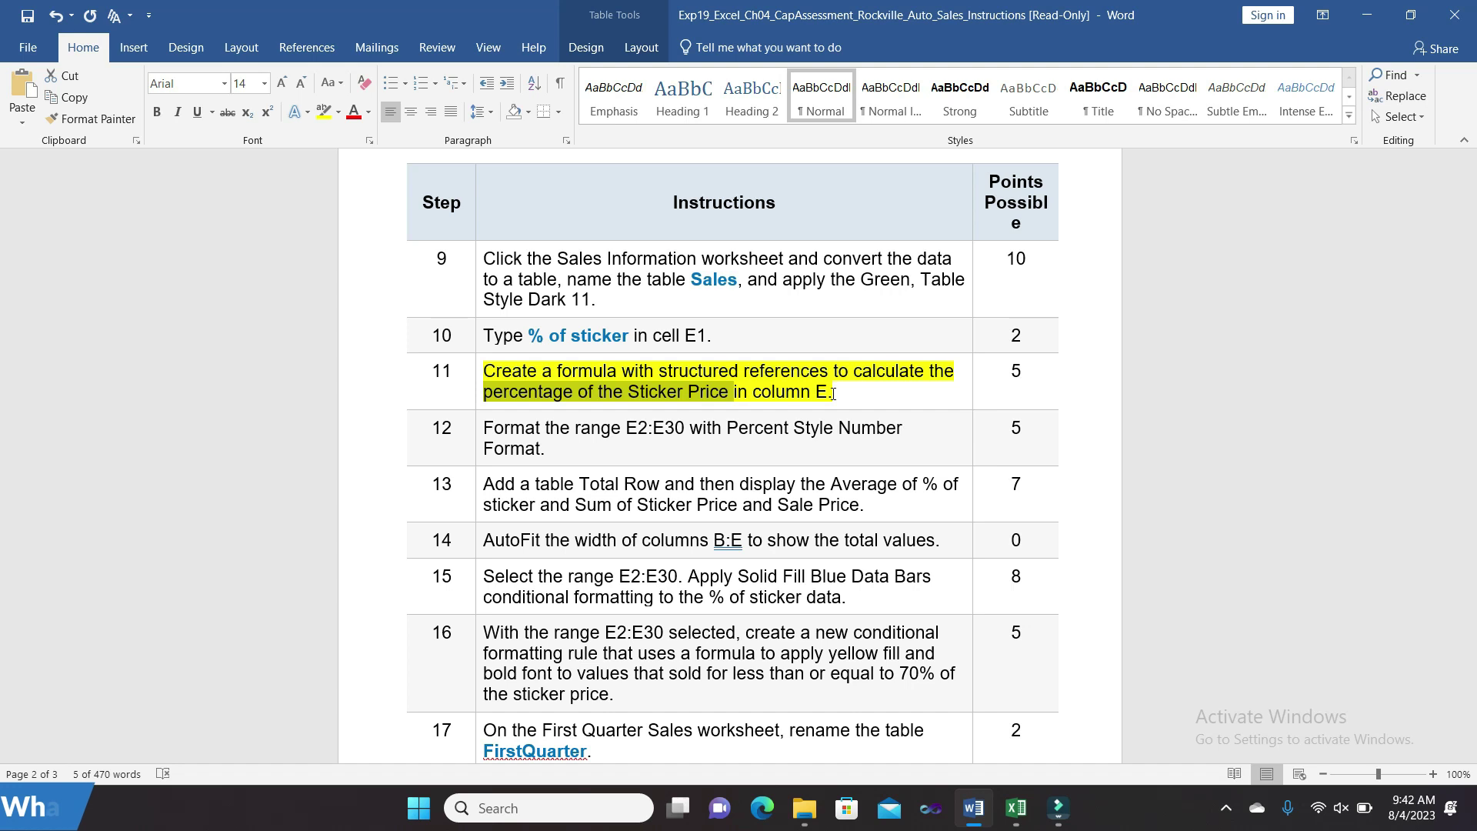
- Switch to Excel and build the formula =[@[Sale Price]]/[@[Sticker Price]] in cell E2 of the Sales table
{"action": "mouse_move", "coordinate": [1016, 808]}
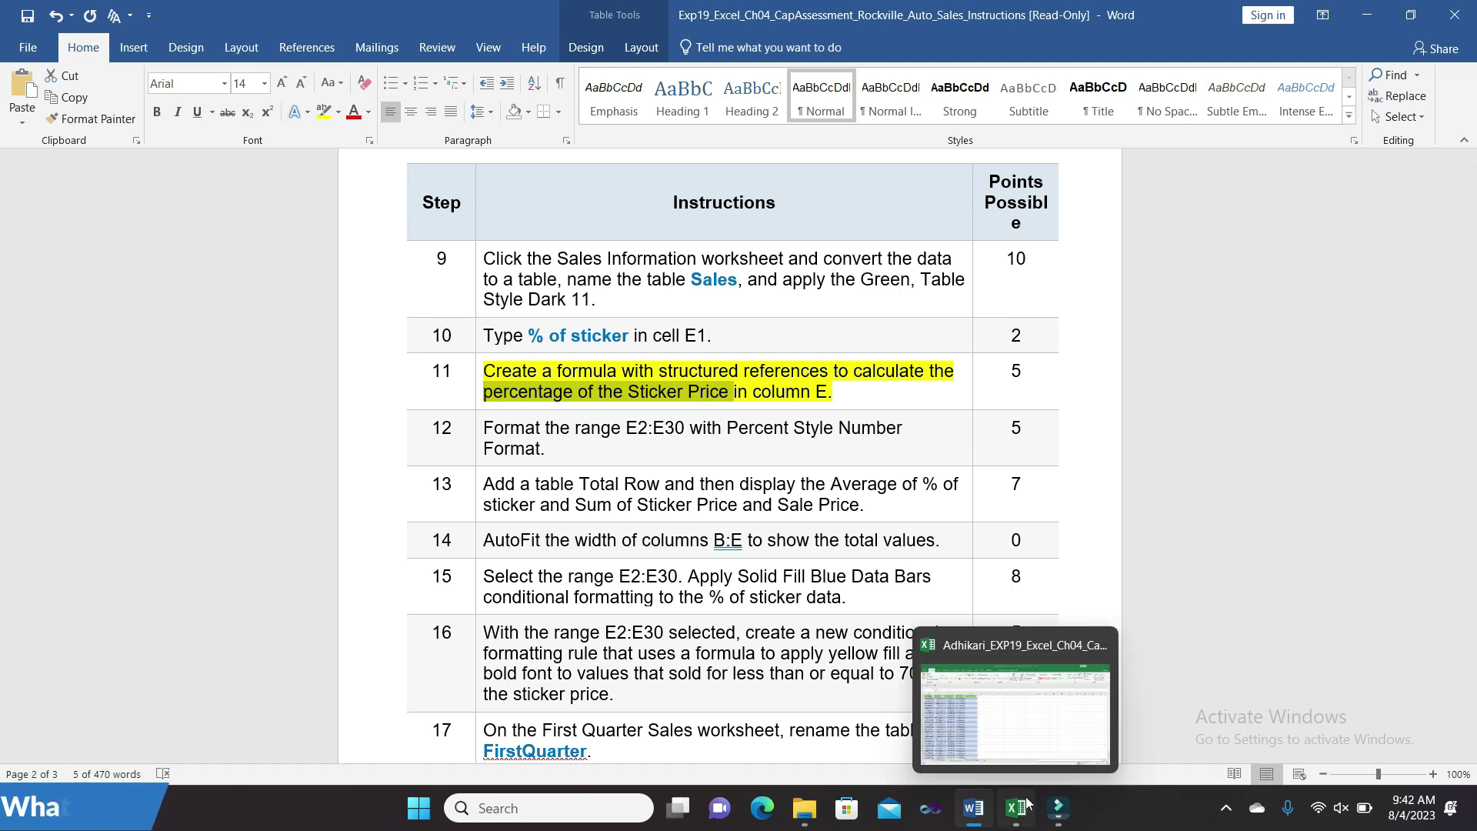
{"action": "left_click", "coordinate": [1016, 720]}
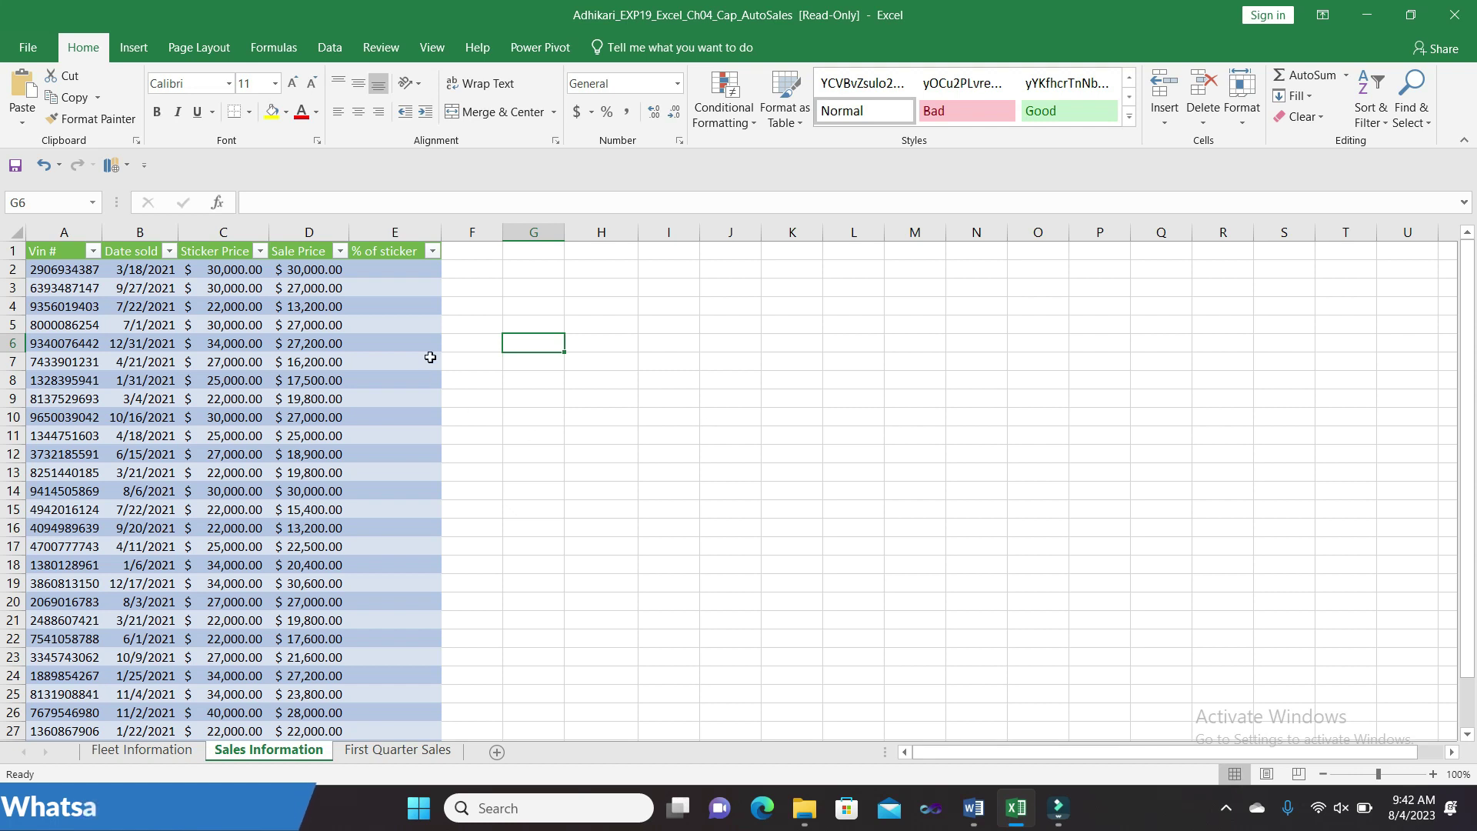
{"action": "left_click", "coordinate": [432, 272]}
{"action": "type", "text": "="}
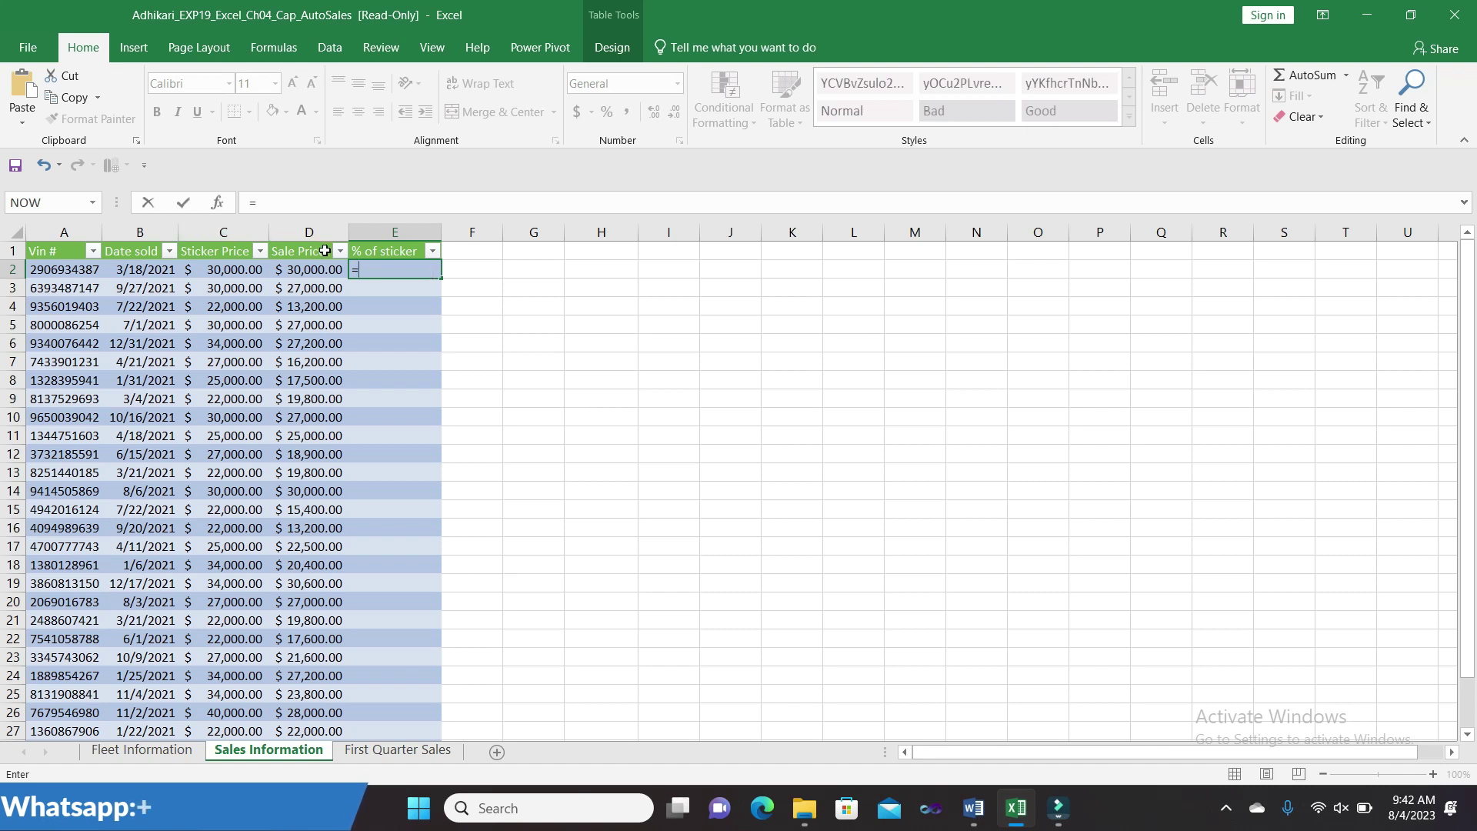
{"action": "left_click_drag", "start_coordinate": [1468, 369], "coordinate": [1436, 248]}
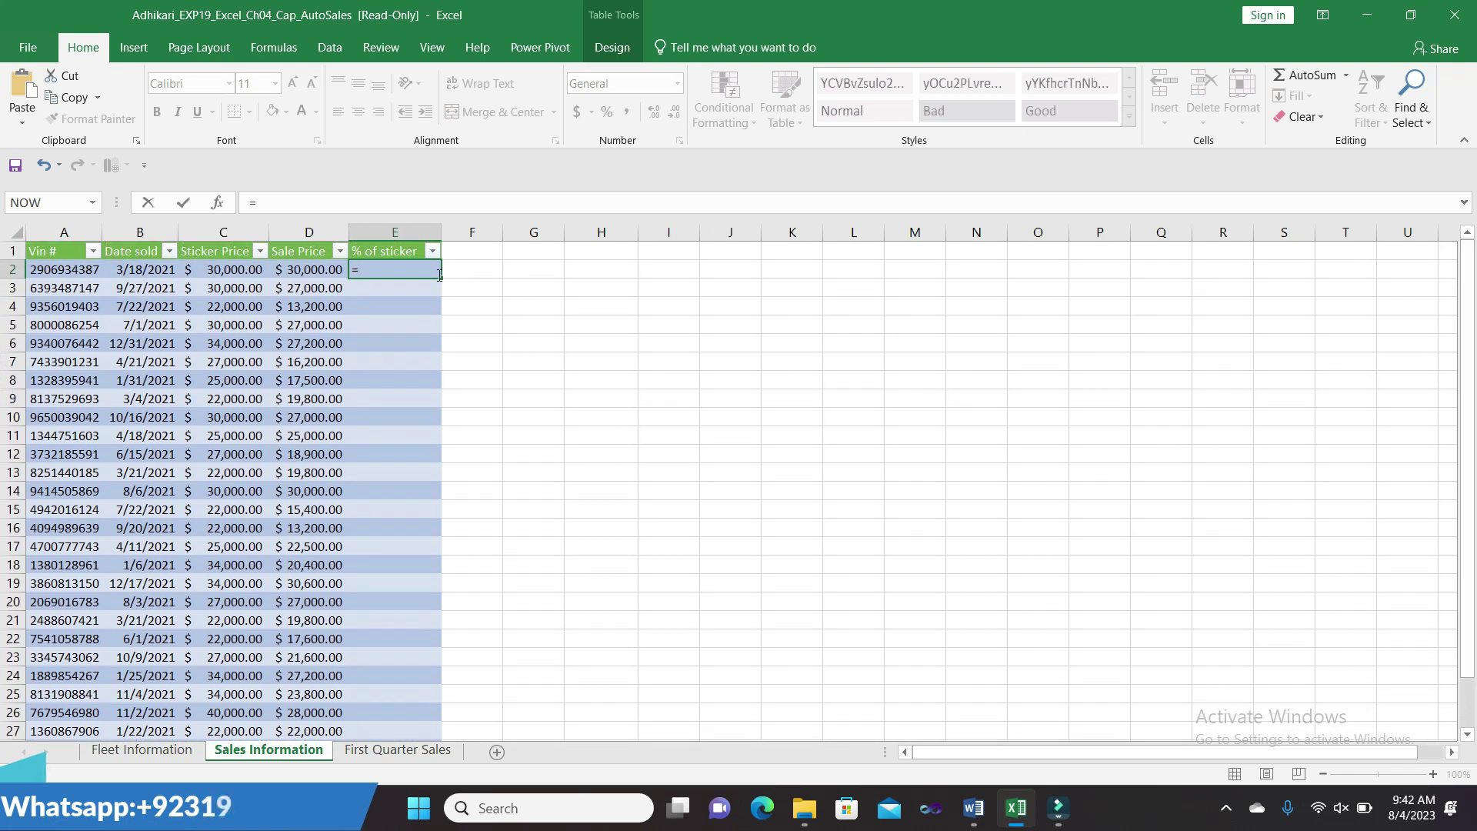
{"action": "left_click", "coordinate": [310, 267]}
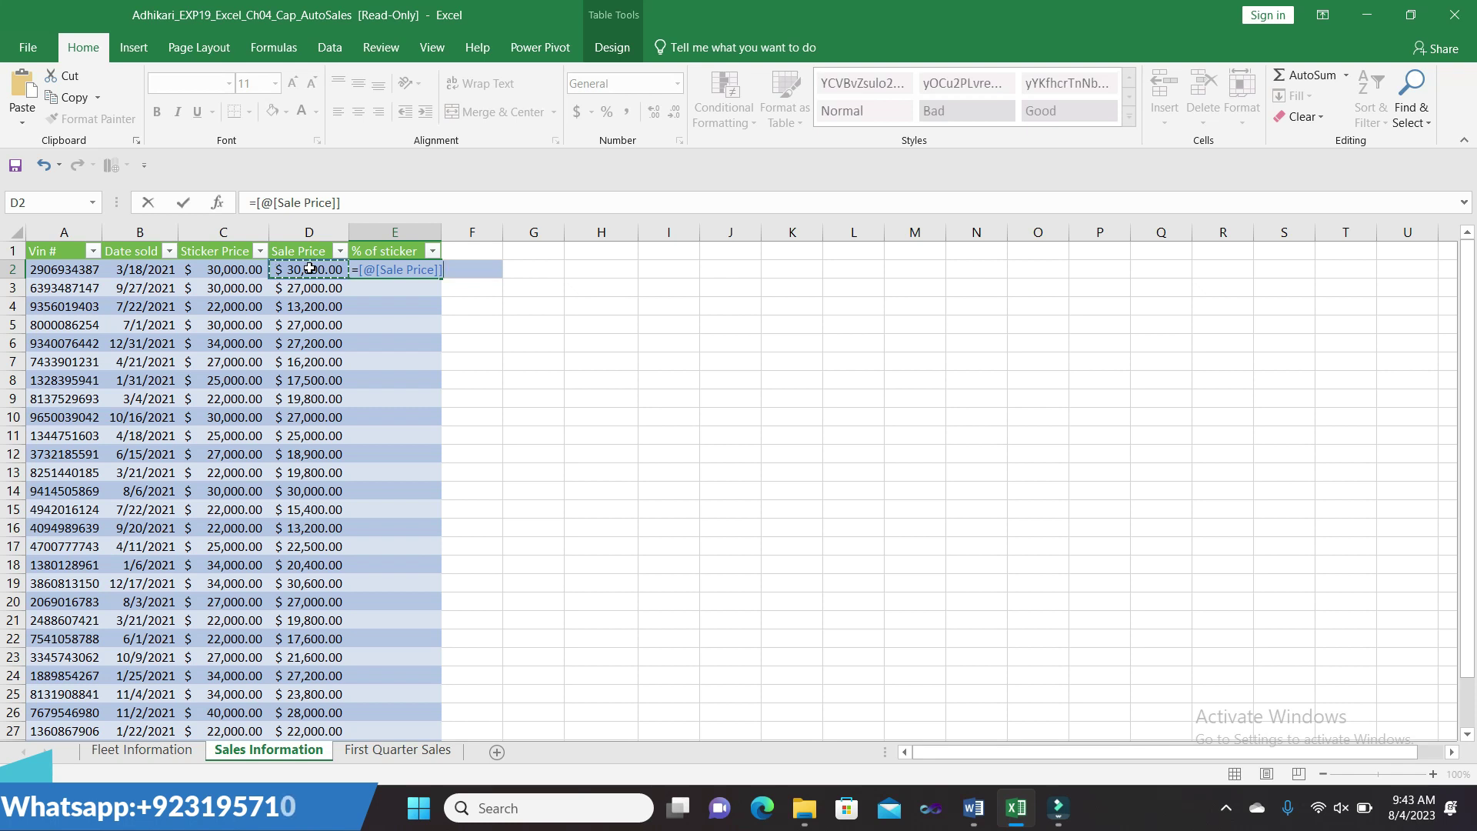
{"action": "type", "text": "/"}
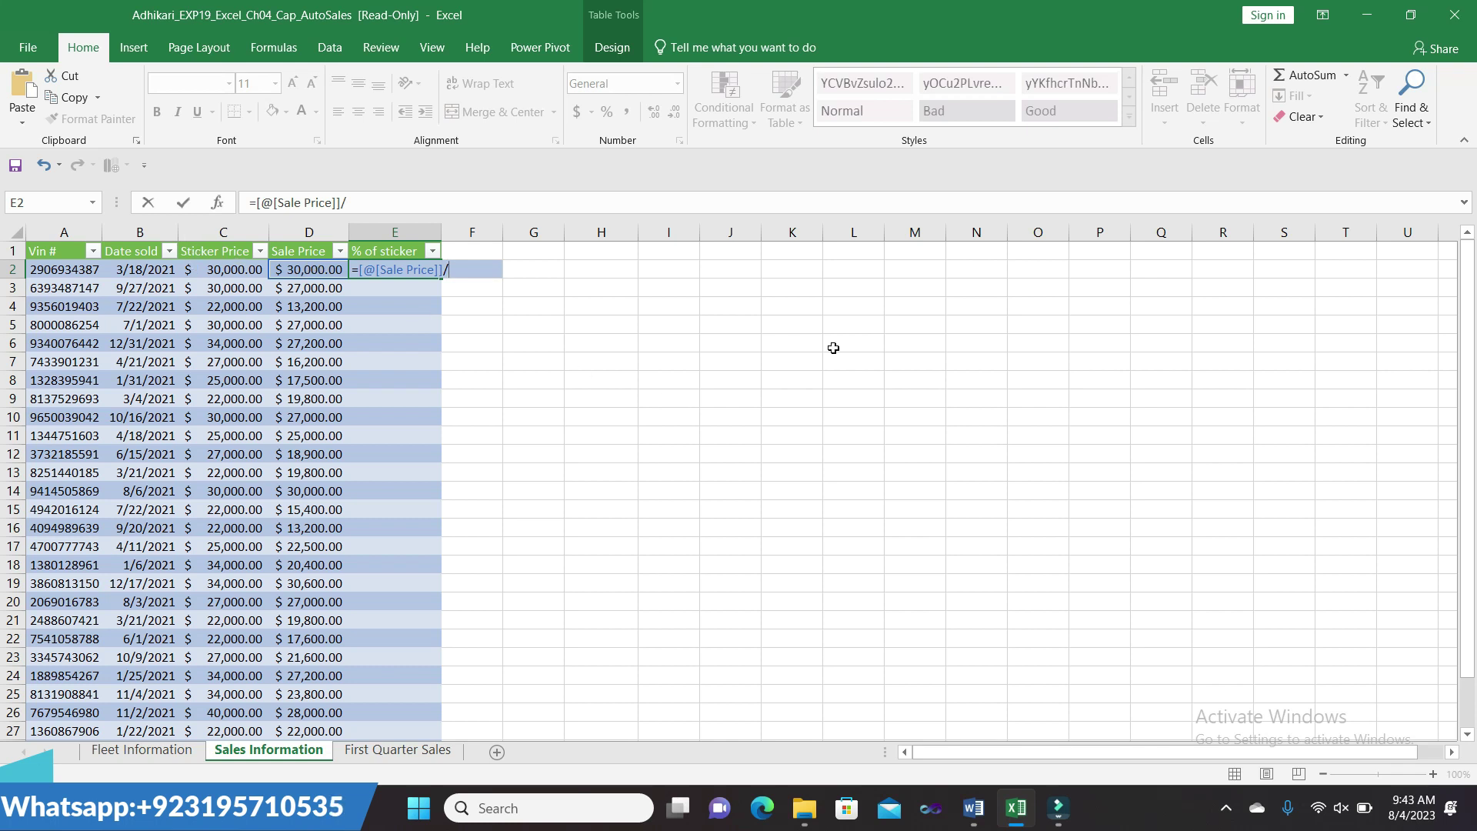
{"action": "left_click_drag", "start_coordinate": [1461, 350], "coordinate": [4, 540]}
{"action": "left_click_drag", "start_coordinate": [1453, 397], "coordinate": [1413, 193]}
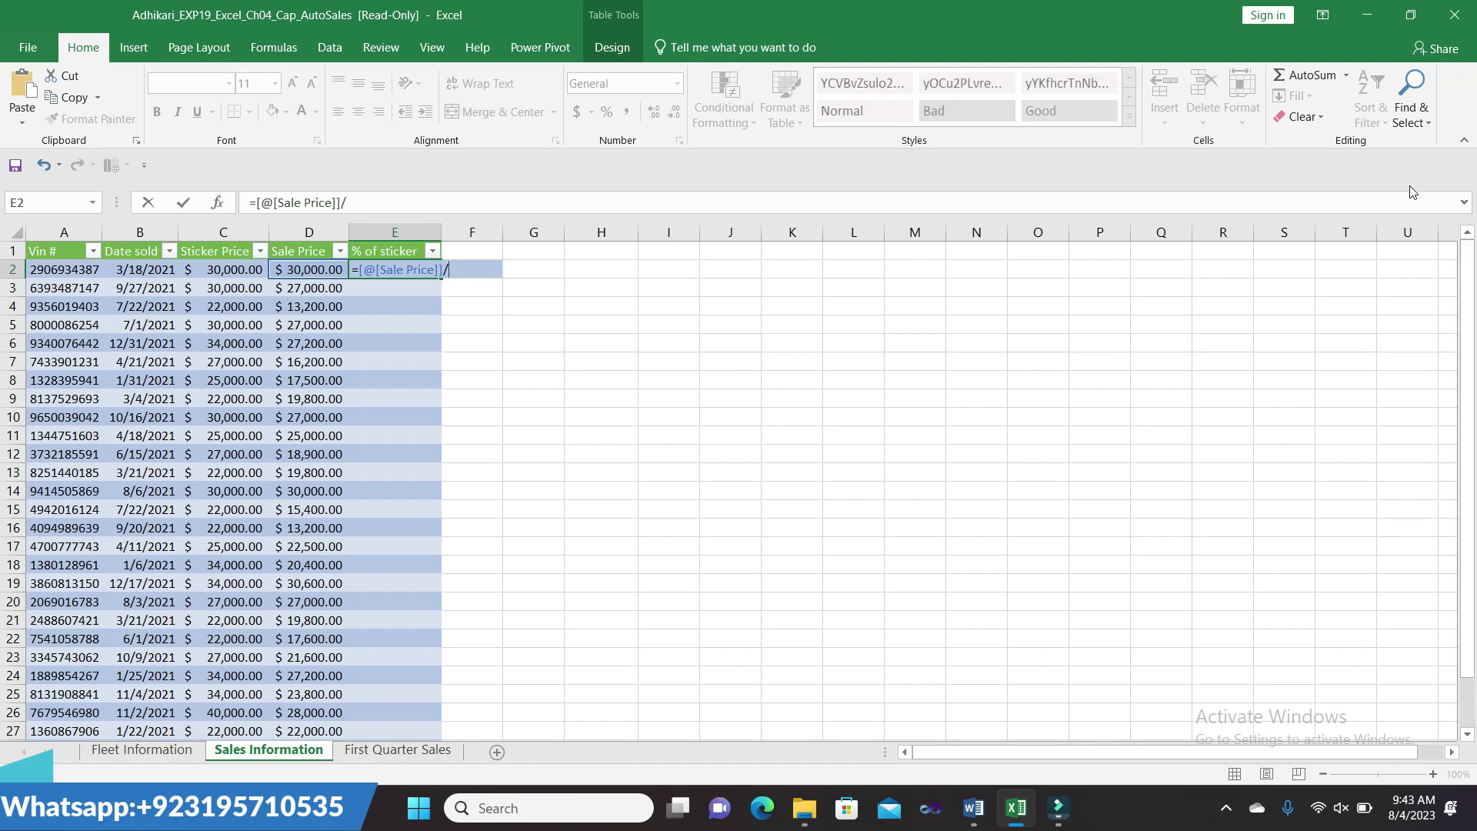
{"action": "left_click", "coordinate": [238, 265]}
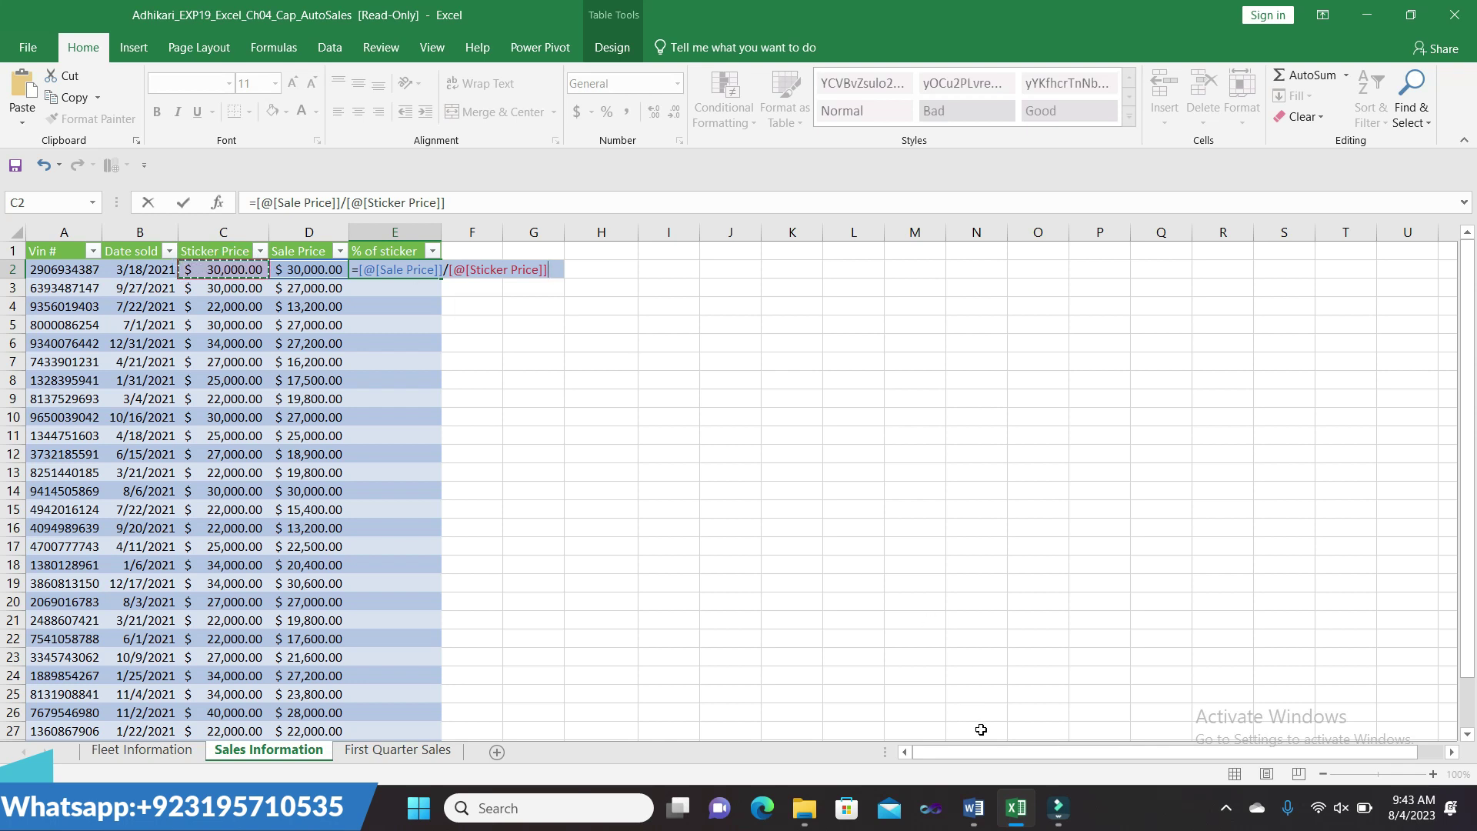
- Switch to the Word instructions and recheck the wording of instruction 11 about the percentage of the Sticker Price
{"action": "left_click", "coordinate": [973, 808]}
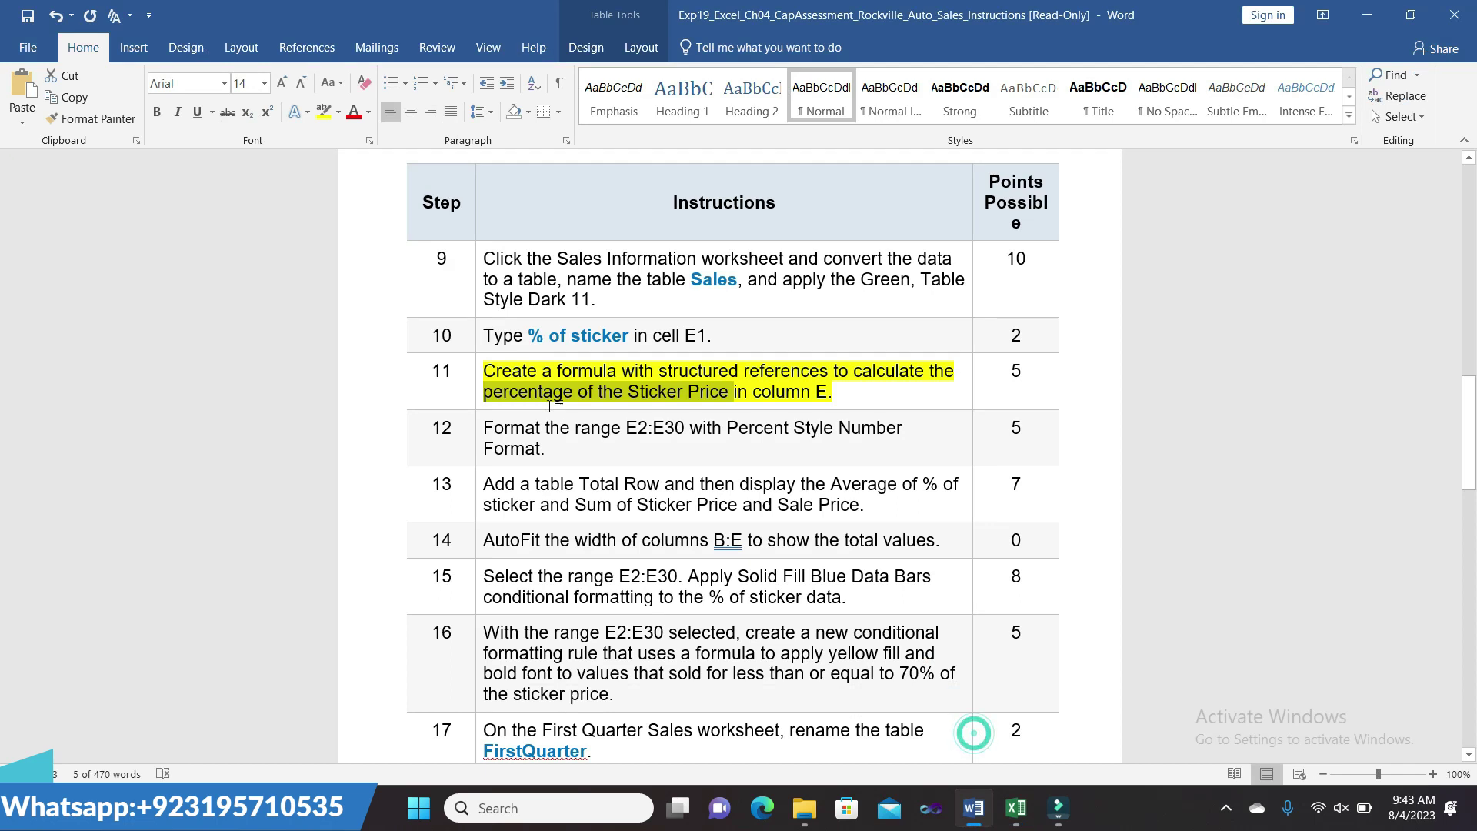
{"action": "left_click", "coordinate": [529, 382]}
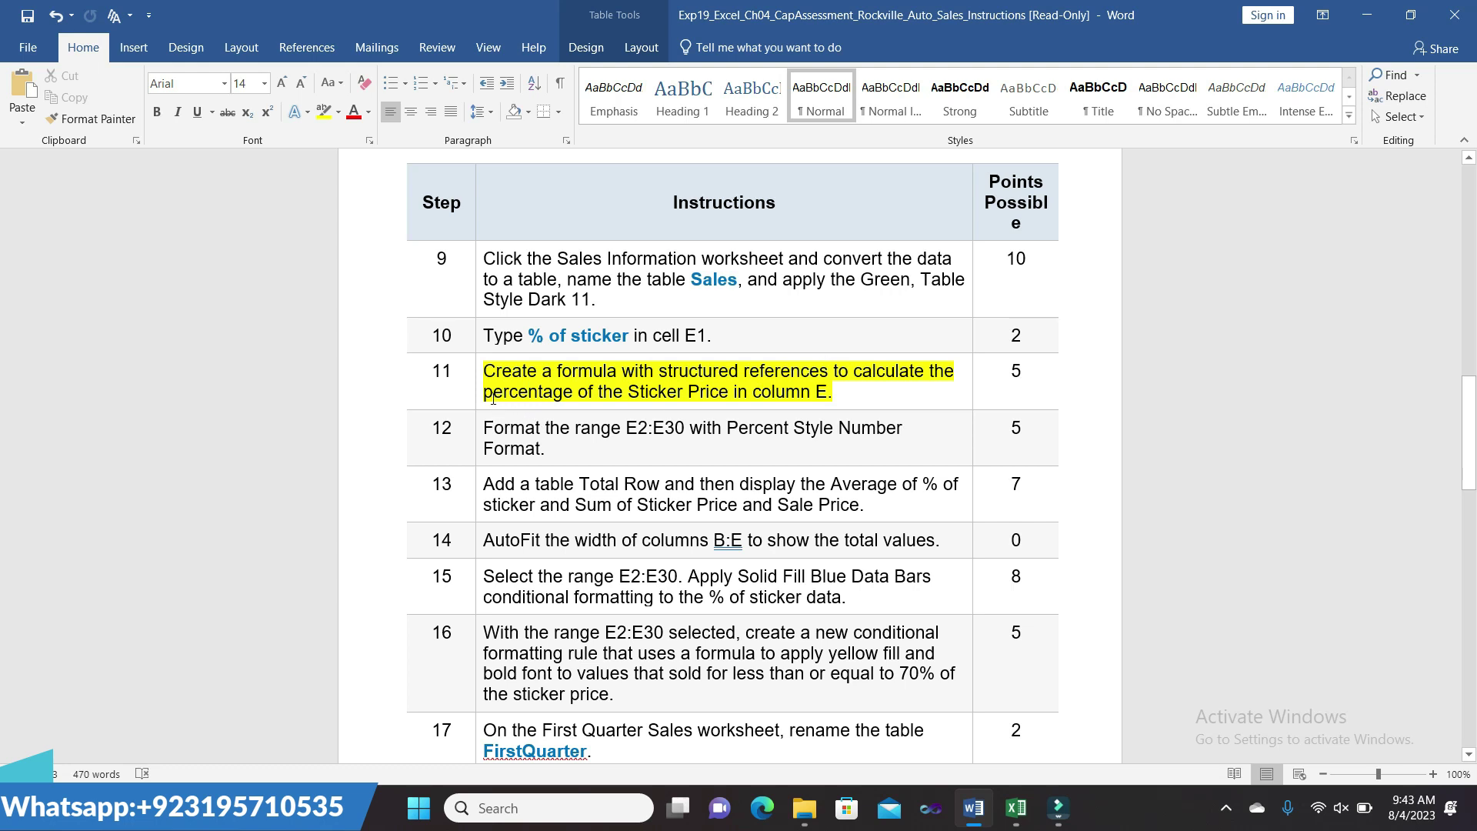
{"action": "left_click_drag", "start_coordinate": [503, 392], "coordinate": [731, 393]}
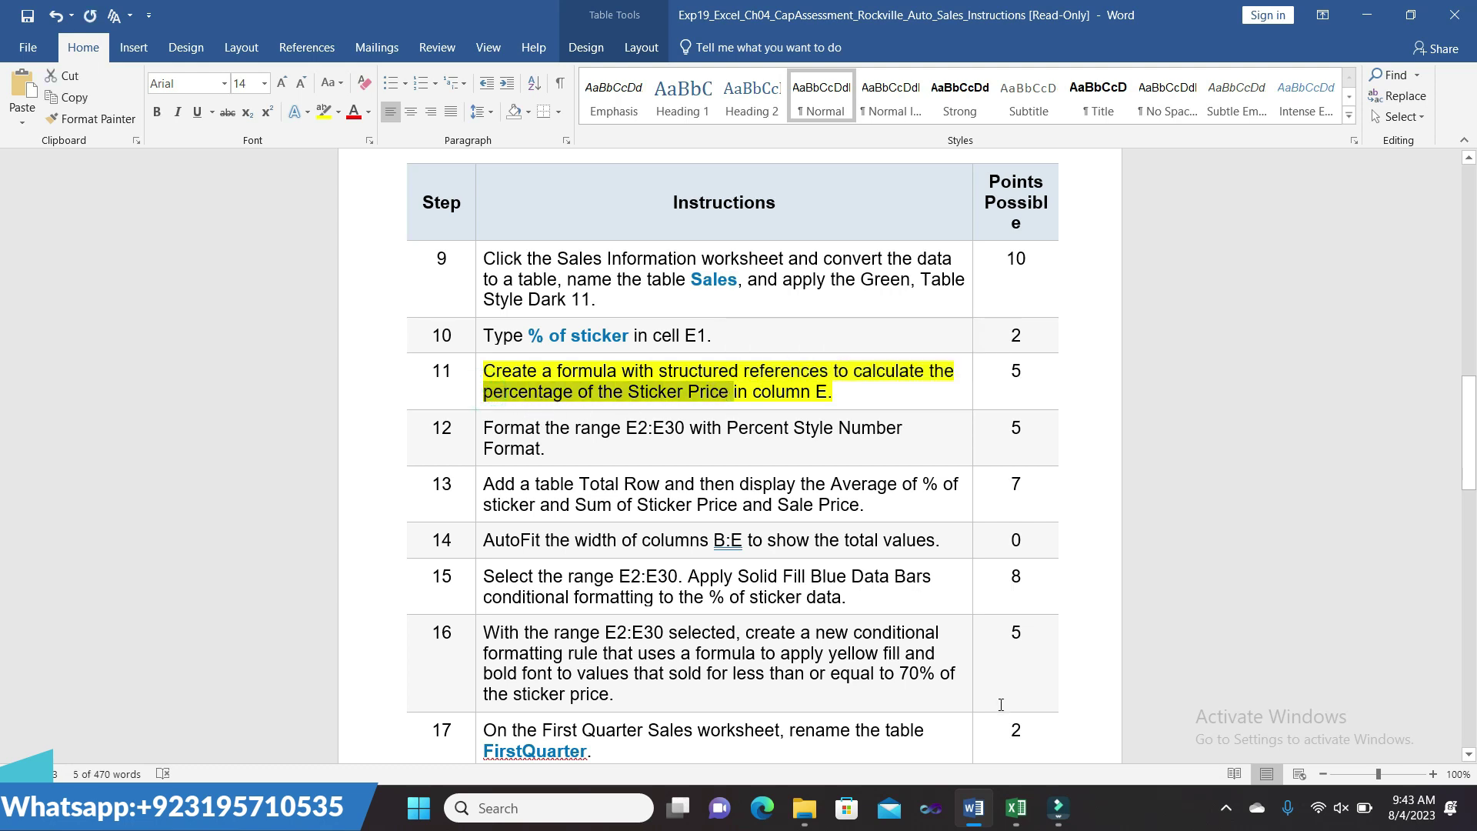
- Switch back to Excel and commit the structured-reference formula to fill the % of sticker column
{"action": "mouse_move", "coordinate": [1007, 802]}
{"action": "left_click", "coordinate": [1008, 737]}
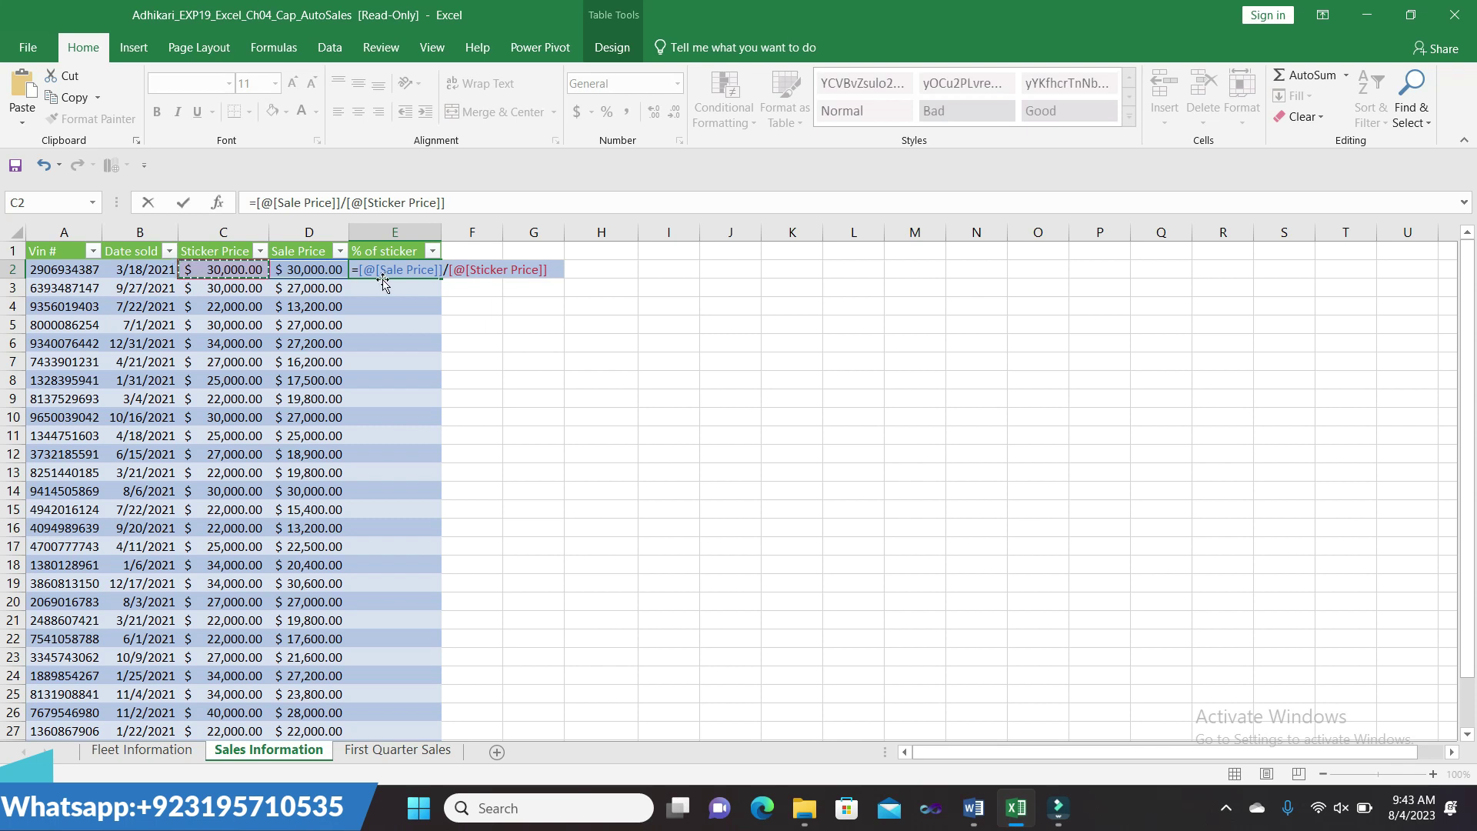
{"action": "key", "text": "Return"}
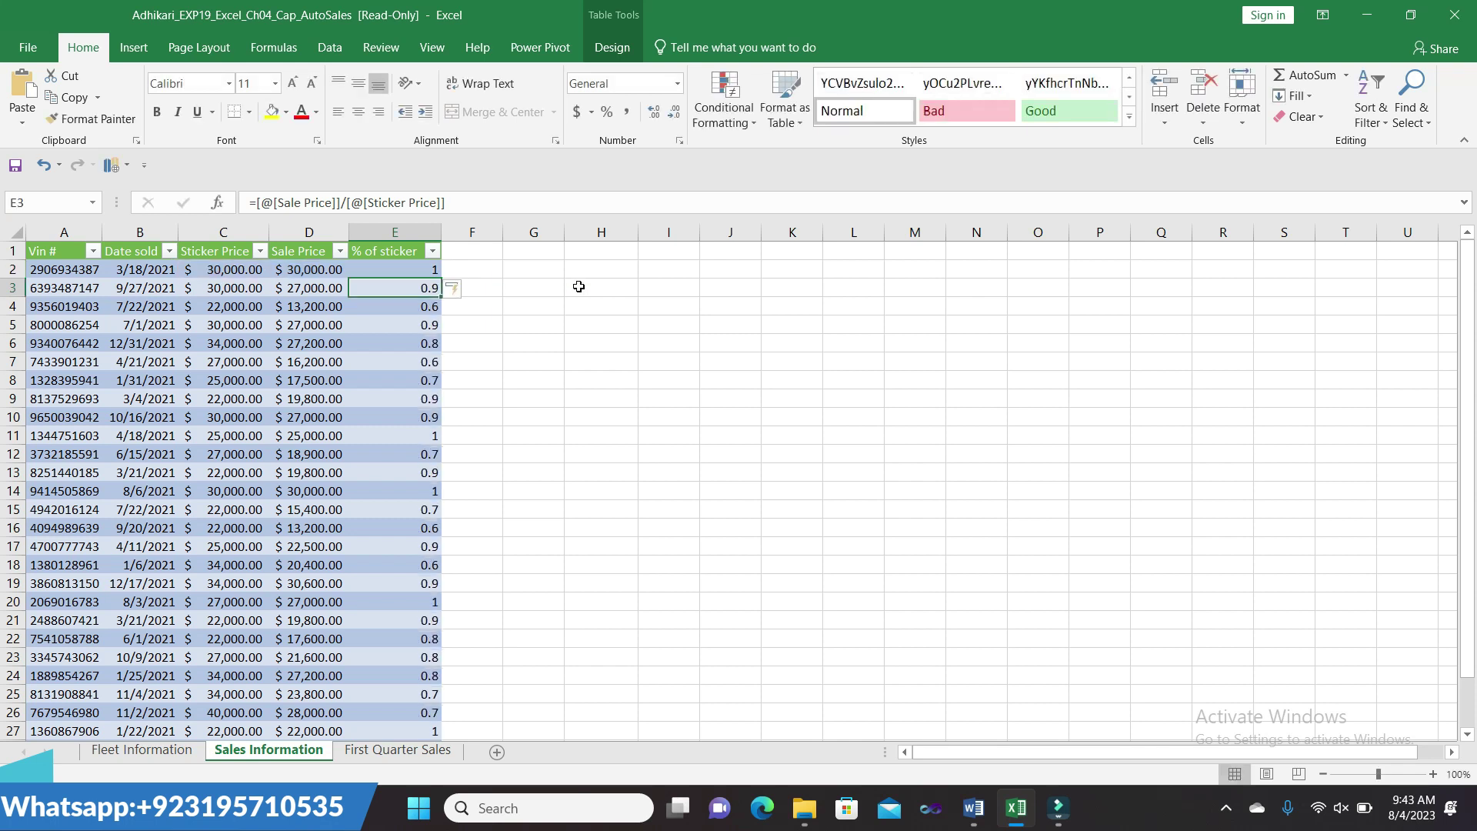
{"action": "left_click", "coordinate": [518, 320]}
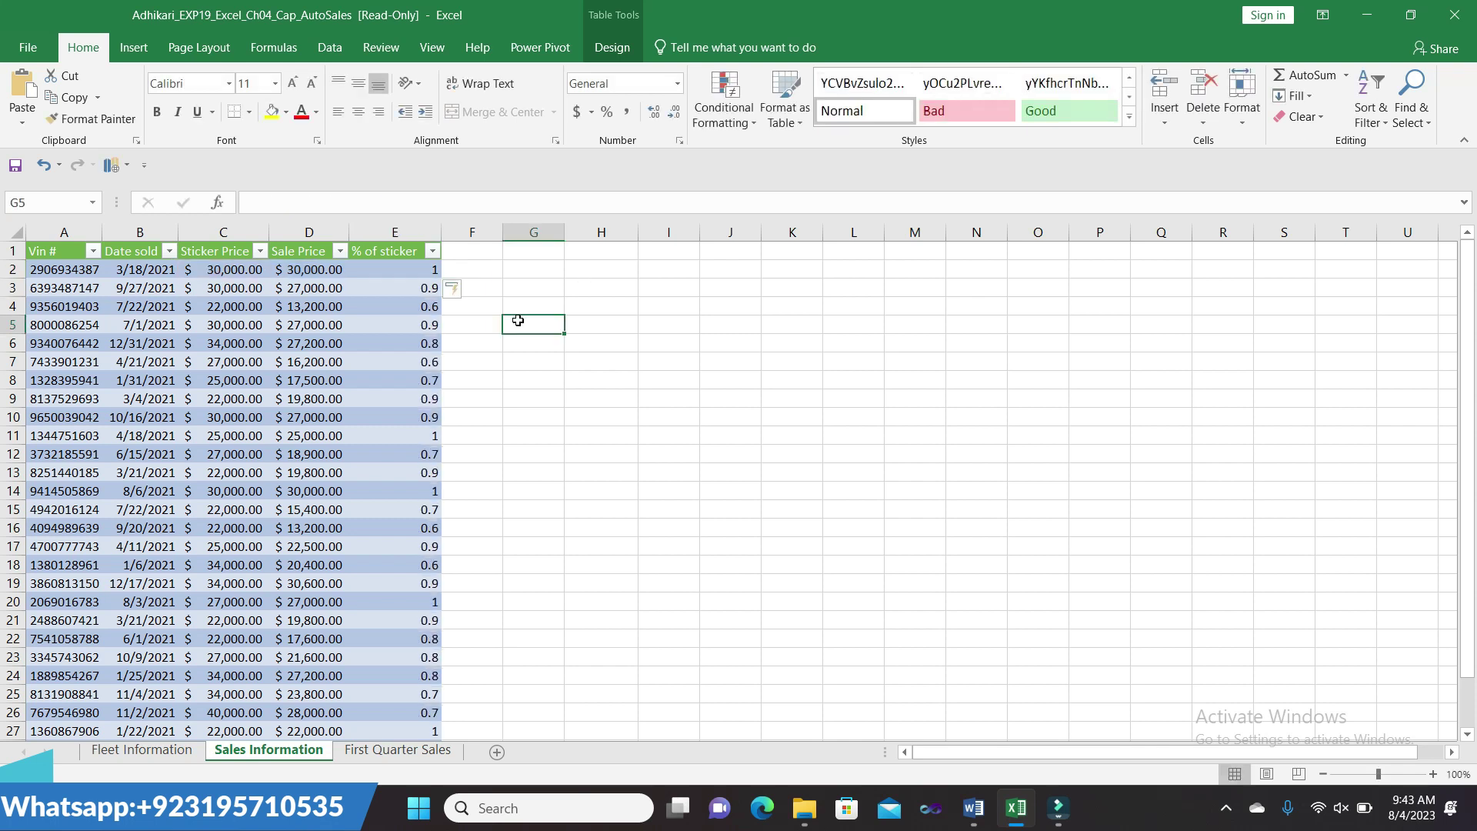
{"action": "left_click_drag", "start_coordinate": [1470, 379], "coordinate": [1470, 254]}
- Switch to the Word instructions and clear the text selection in instruction 11
{"action": "mouse_move", "coordinate": [973, 808]}
{"action": "left_click", "coordinate": [974, 745]}
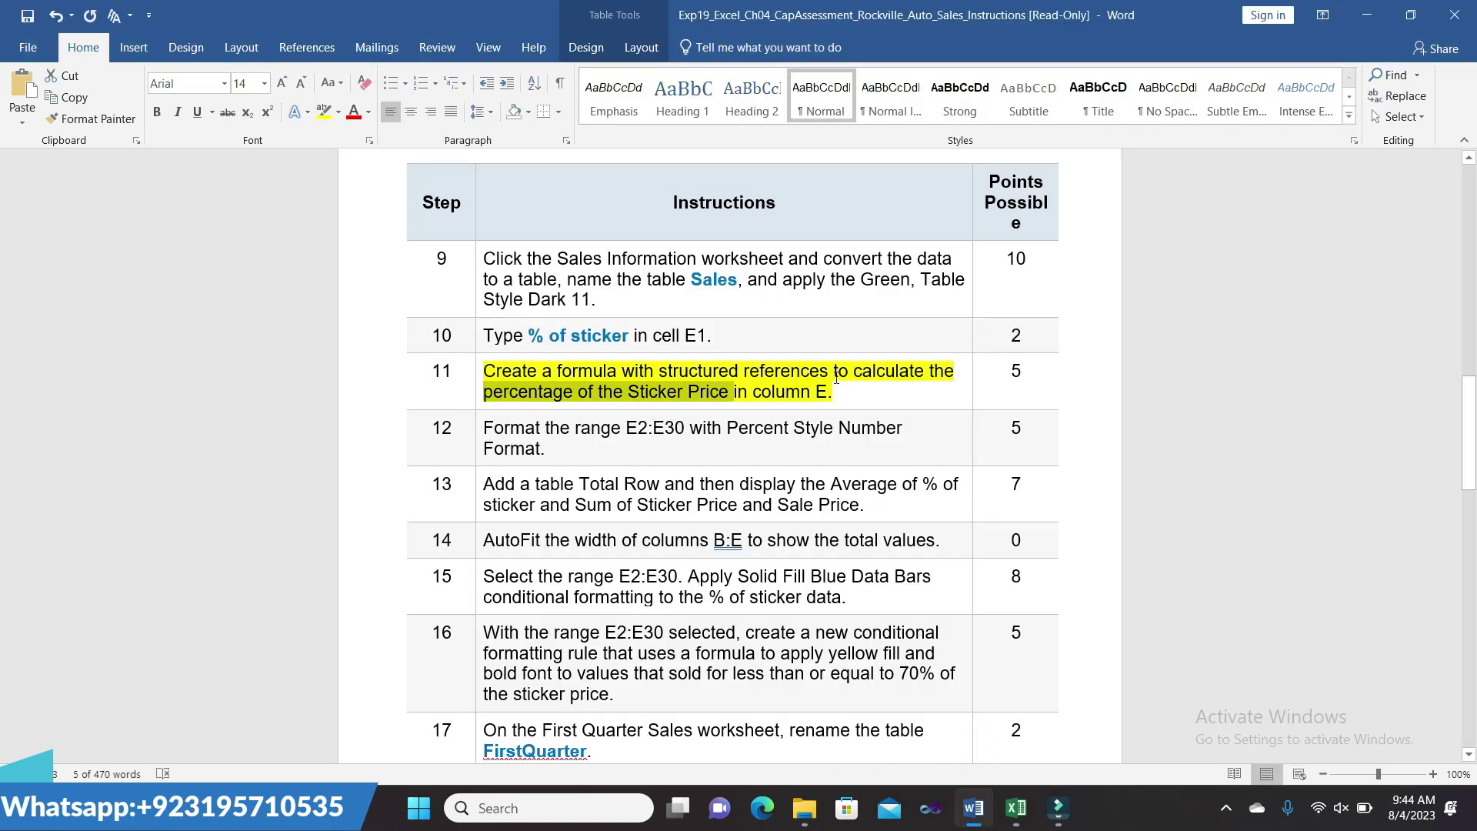
{"action": "left_click", "coordinate": [862, 388]}
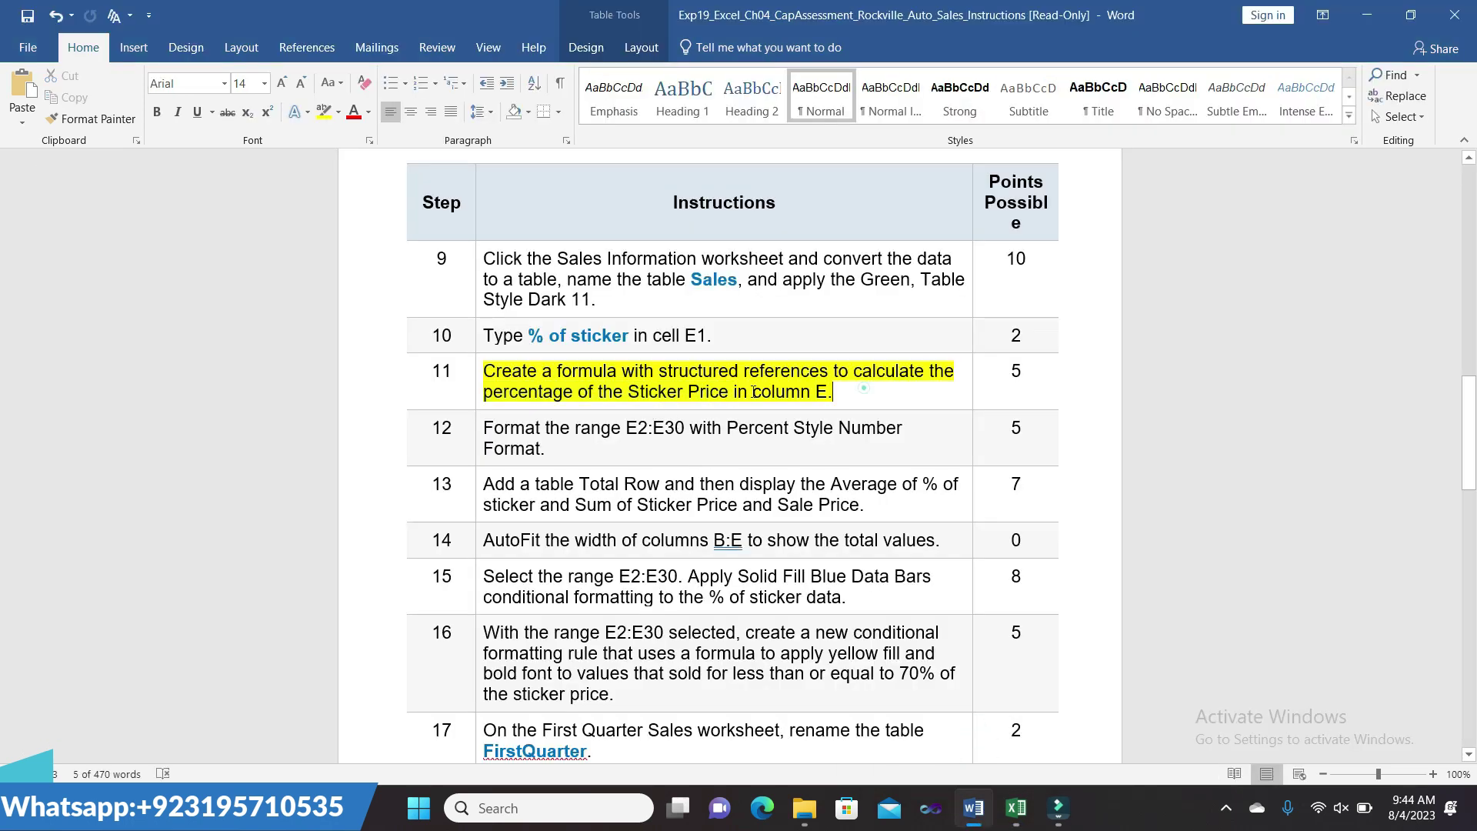
{"action": "left_click", "coordinate": [477, 374]}
{"action": "left_click", "coordinate": [536, 341]}
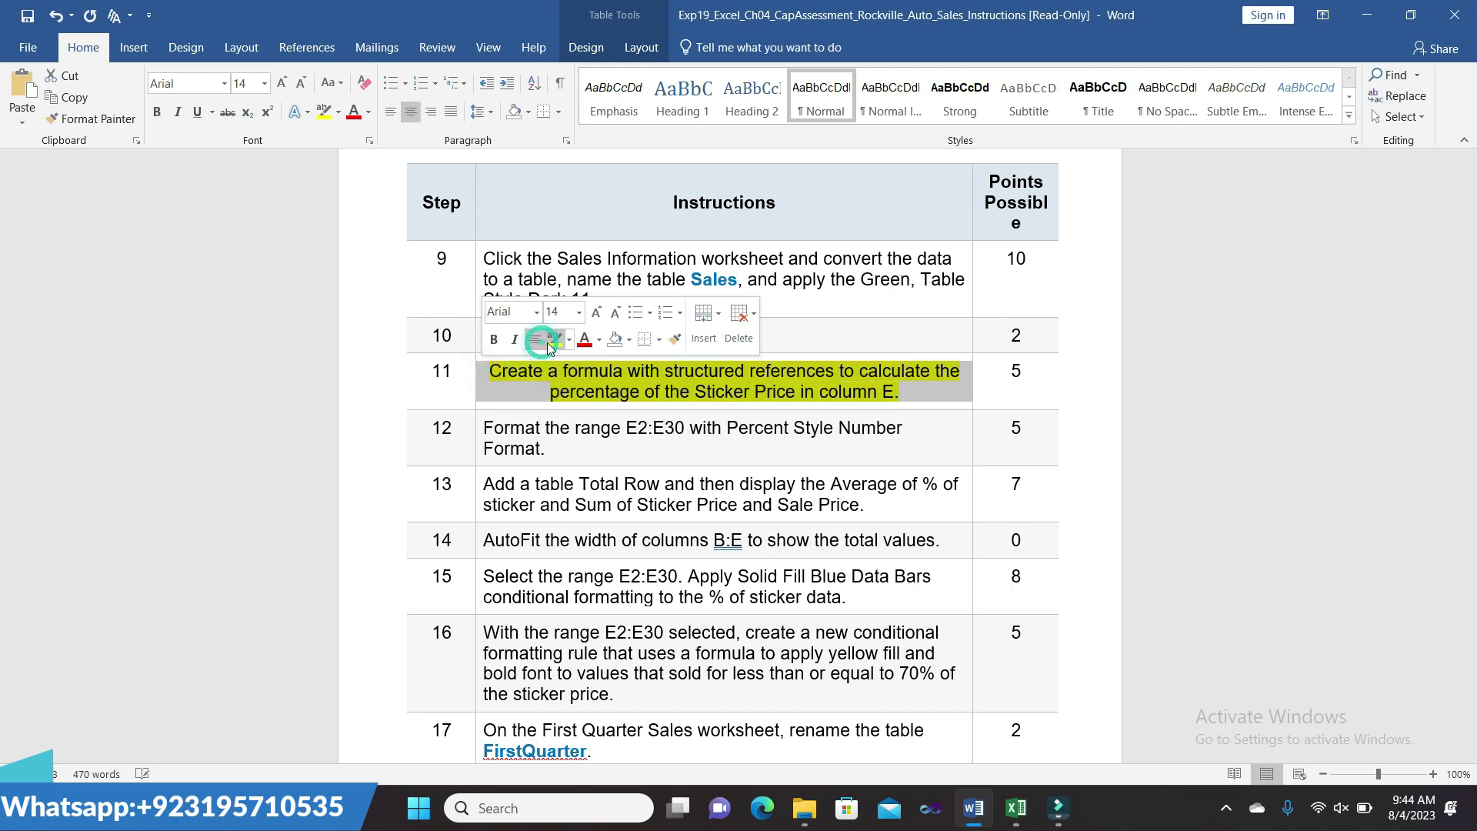
{"action": "key", "text": "ctrl+z"}
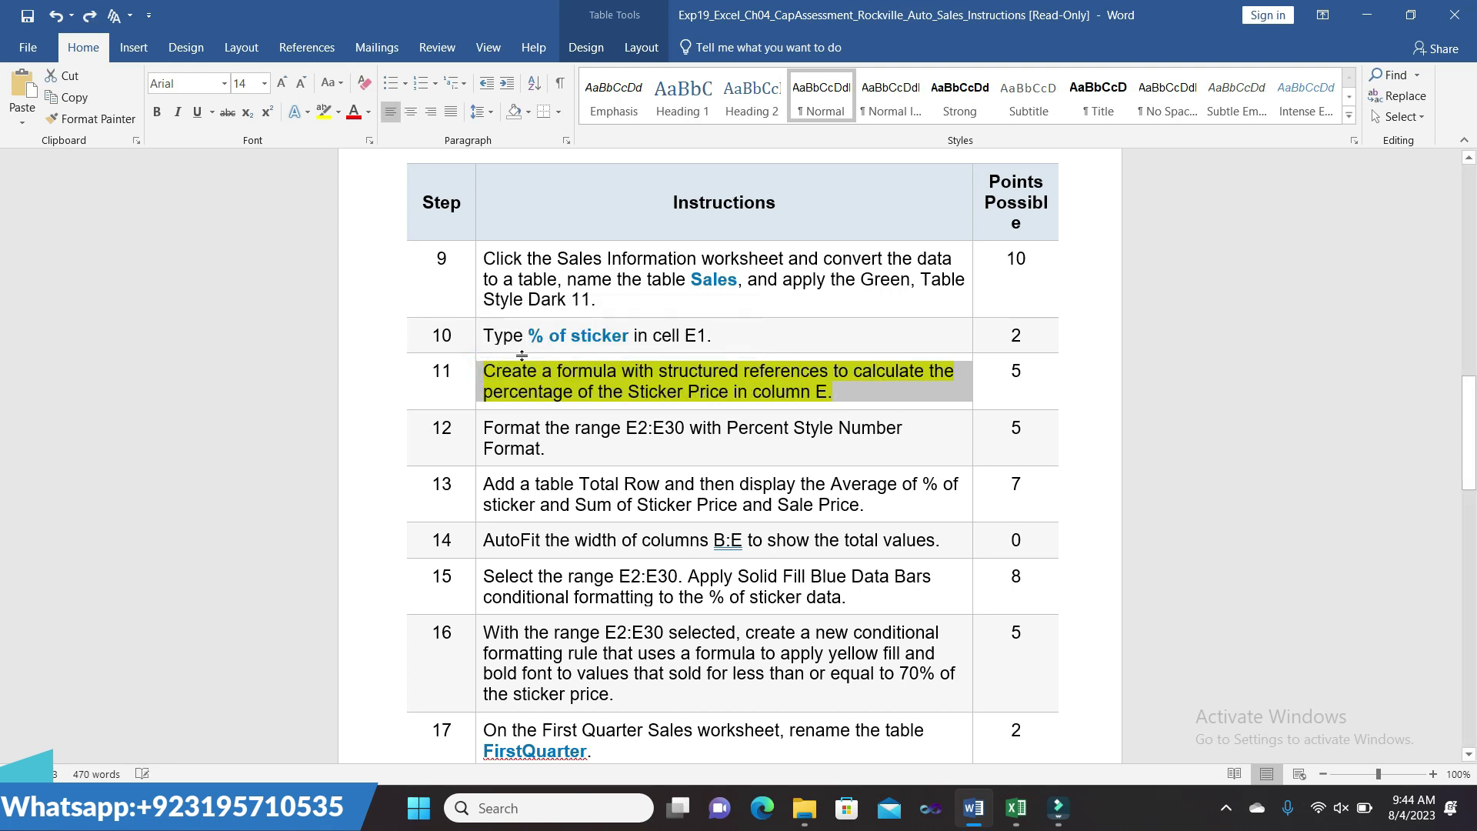
- Move the yellow highlight from instruction 11 to instruction 12
{"action": "left_click", "coordinate": [478, 374]}
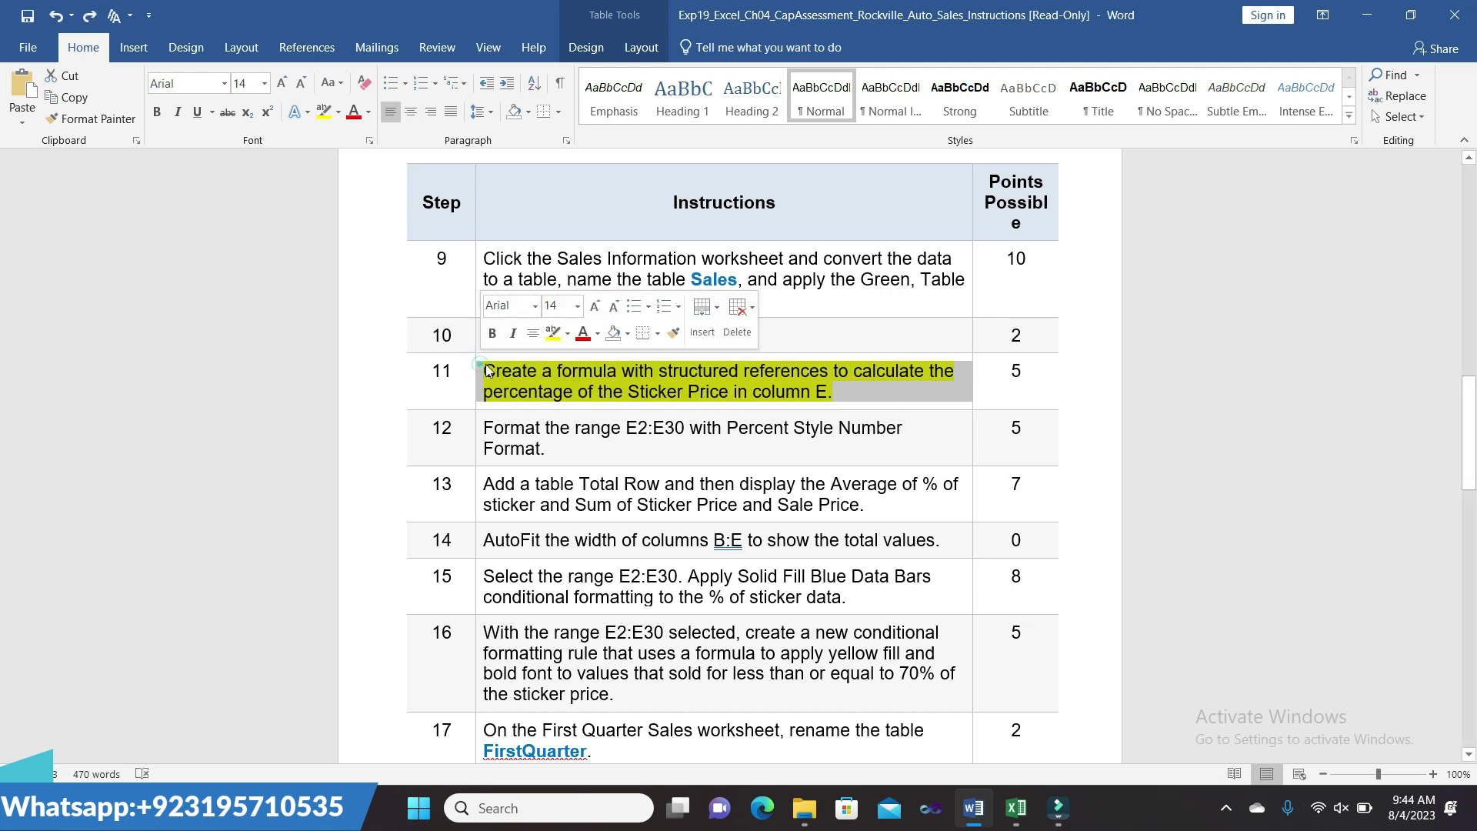
{"action": "left_click", "coordinate": [547, 339]}
{"action": "left_click", "coordinate": [478, 432]}
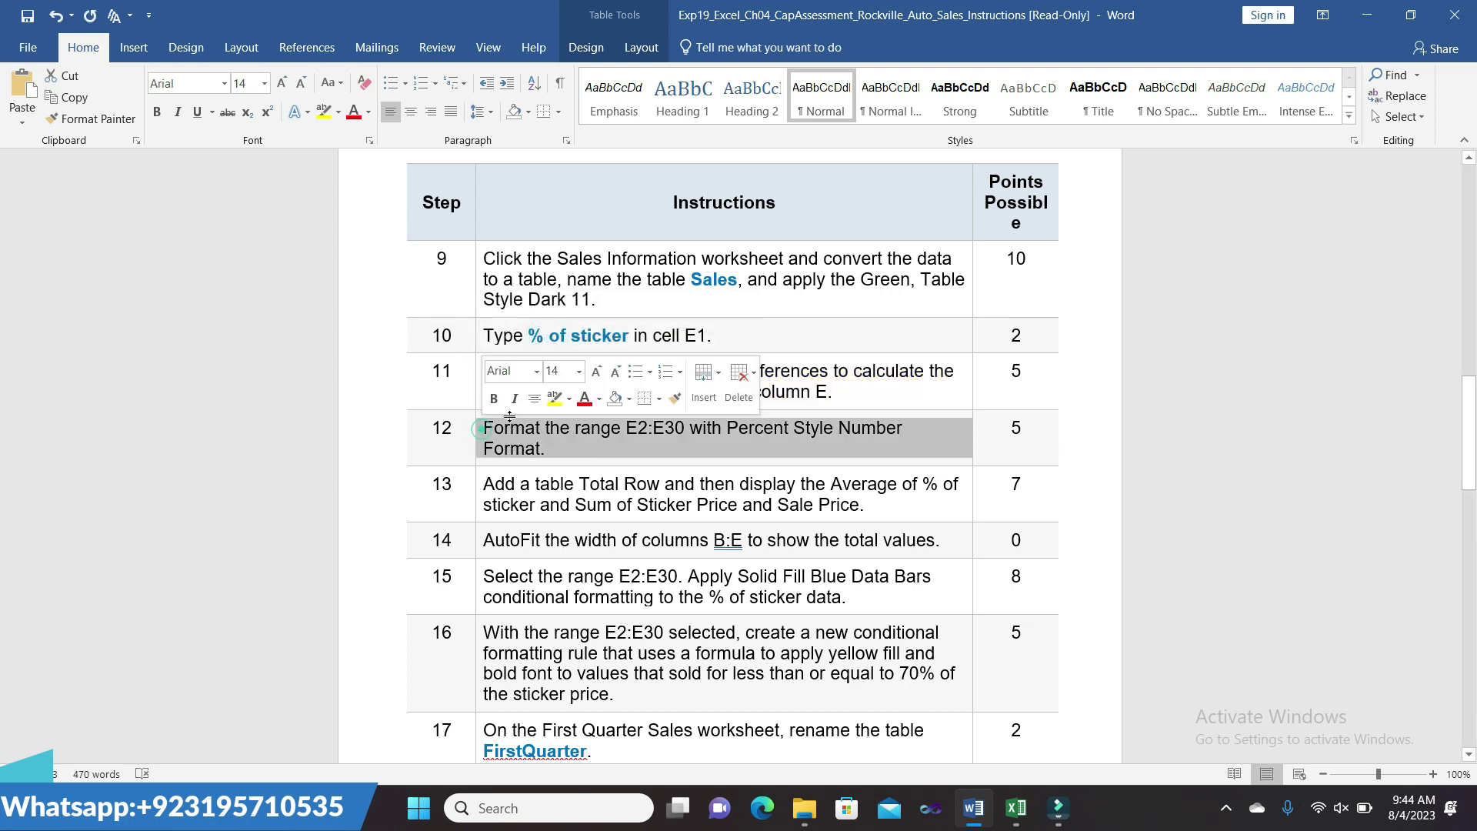
{"action": "left_click", "coordinate": [554, 397]}
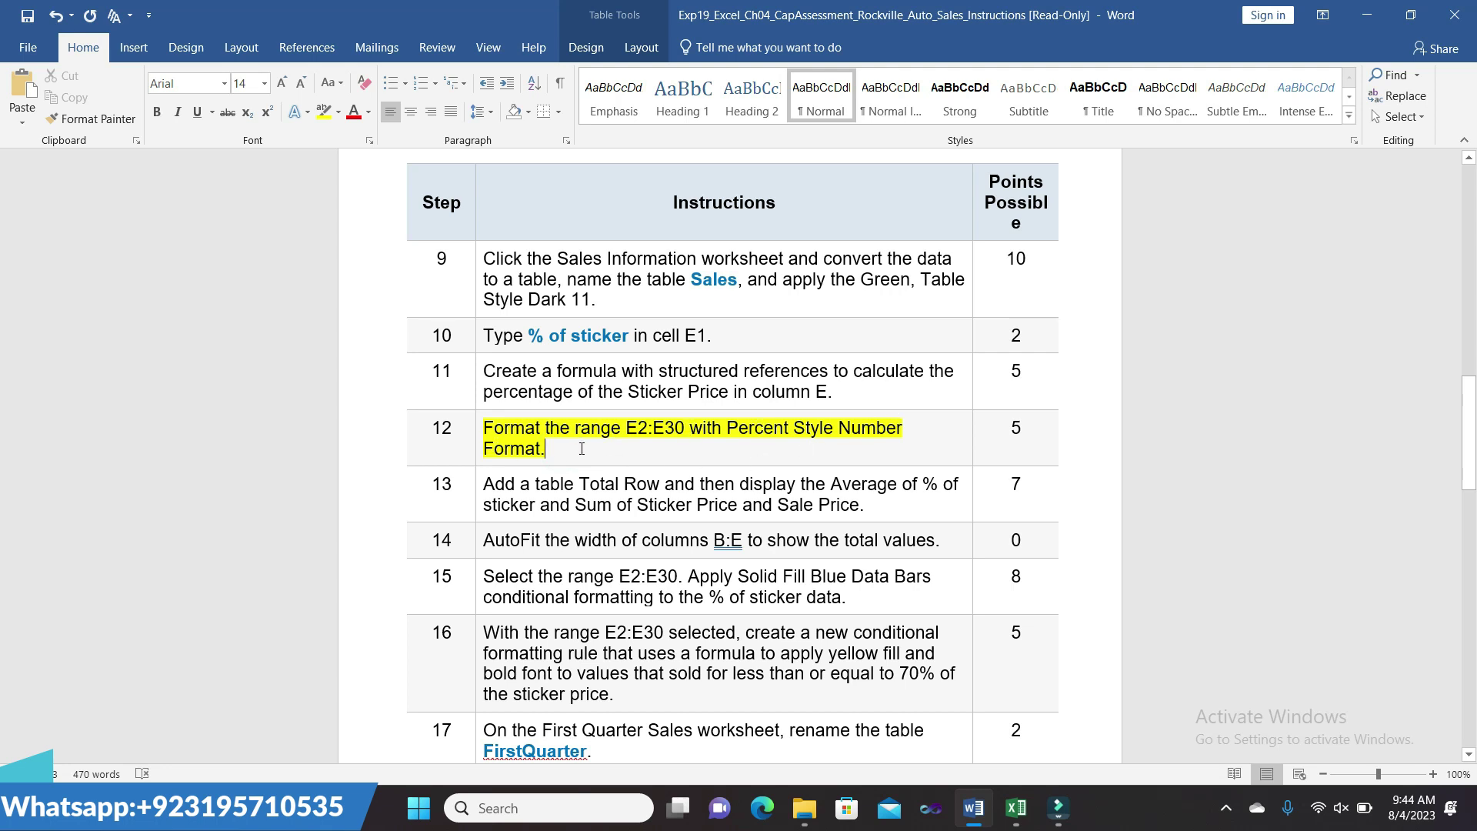
- Copy the range reference E2:E30 from instruction 12, switch to Excel and select that range on the Sales Information worksheet
{"action": "left_click_drag", "start_coordinate": [626, 425], "coordinate": [673, 431]}
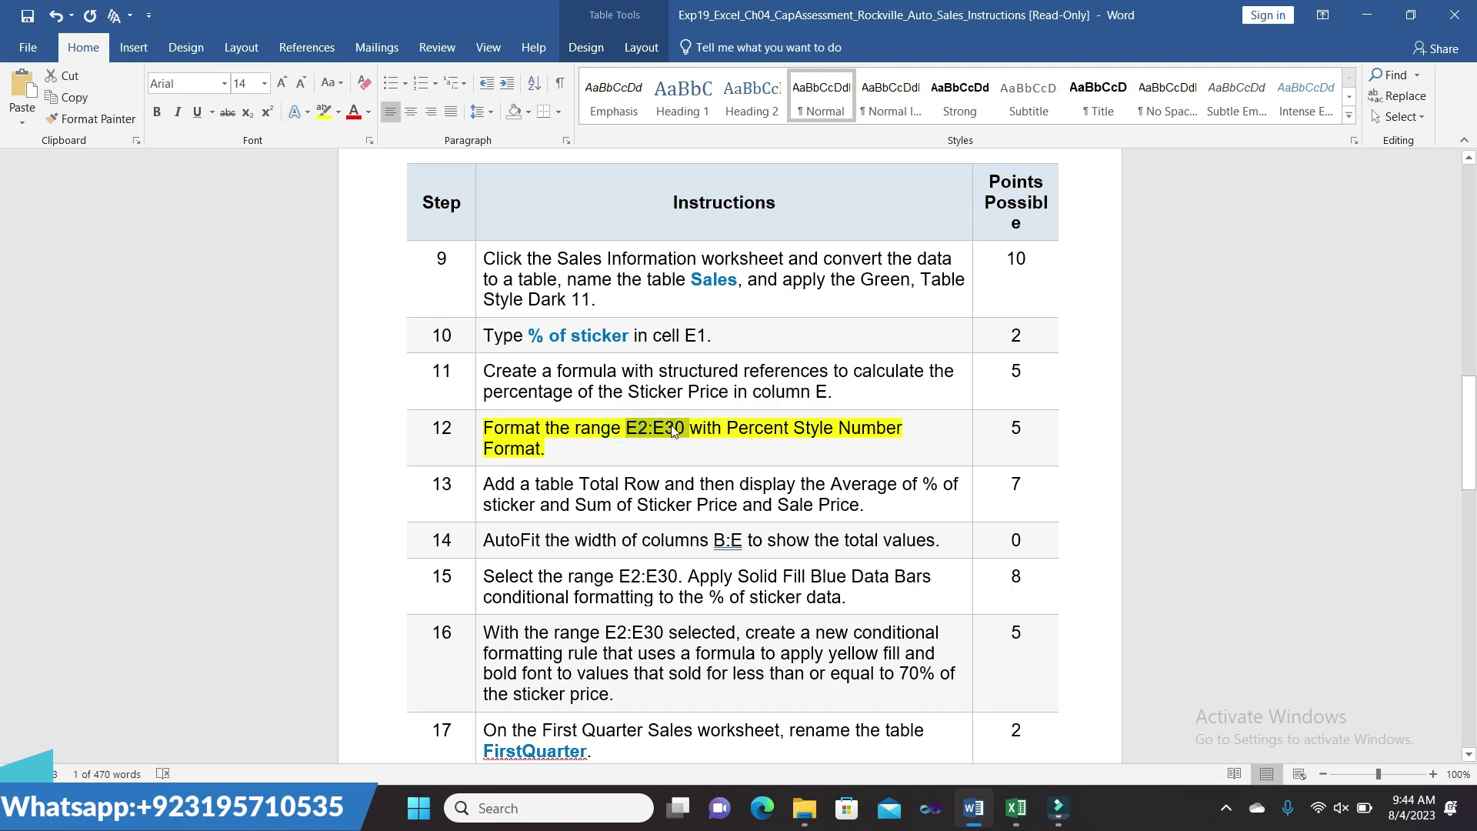
{"action": "left_click", "coordinate": [1016, 808]}
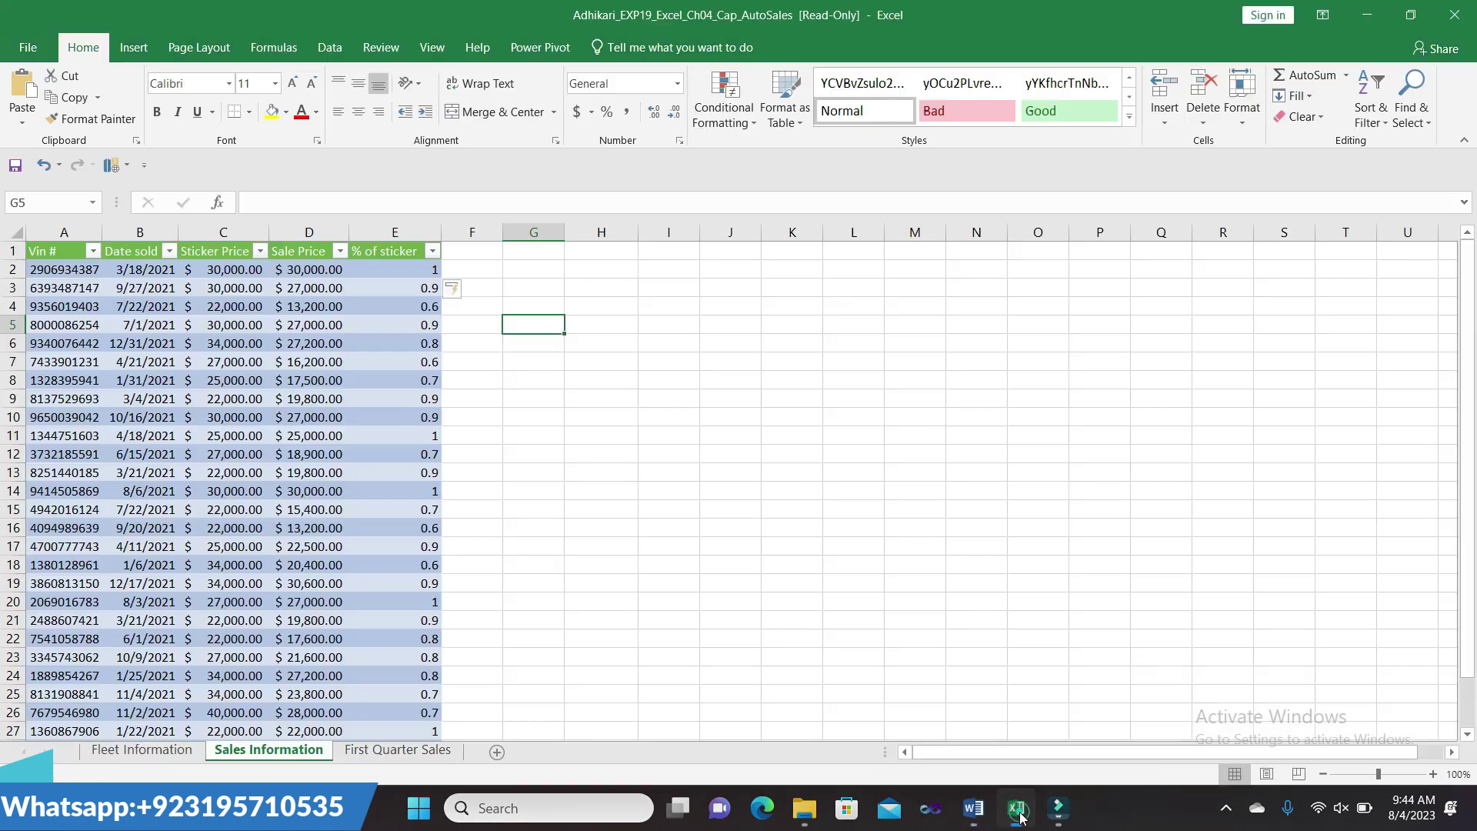
{"action": "left_click", "coordinate": [50, 201]}
{"action": "key", "text": "ctrl+v"}
{"action": "key", "text": "Return"}
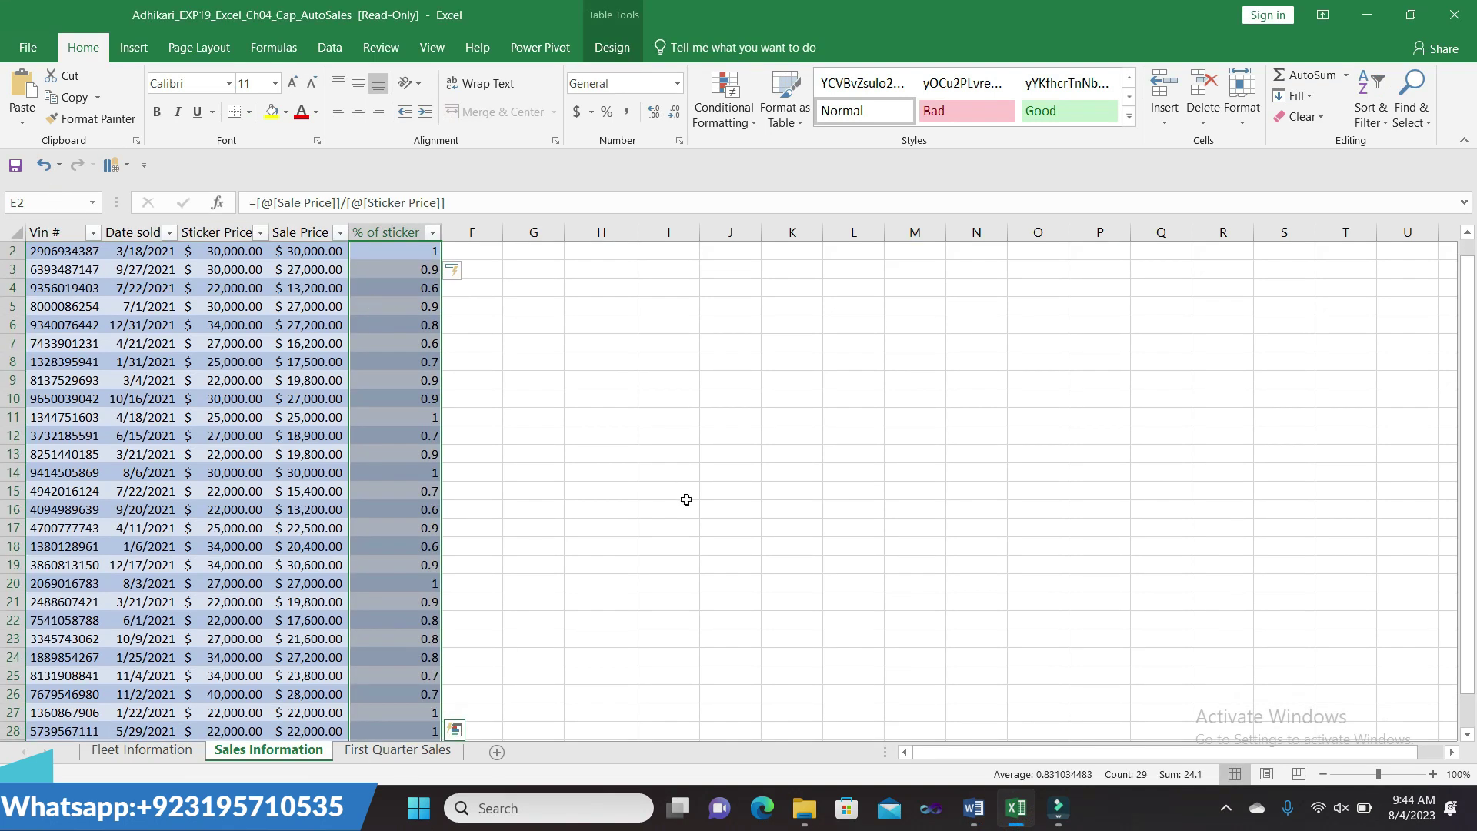
- Switch to the Word instructions and review the Percent Style Number Format requirement in instruction 12
{"action": "mouse_move", "coordinate": [973, 808]}
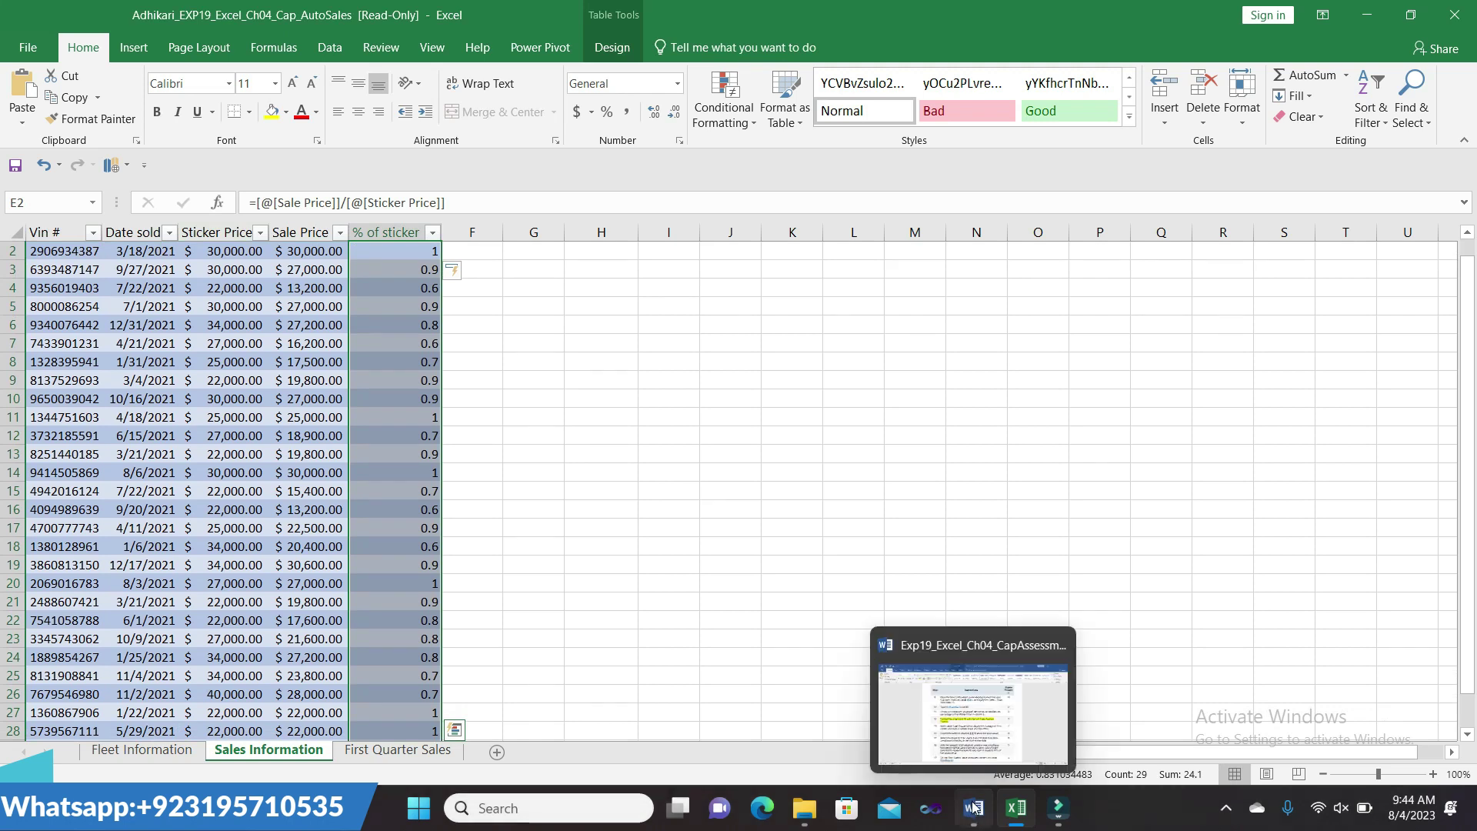
{"action": "left_click", "coordinate": [990, 698]}
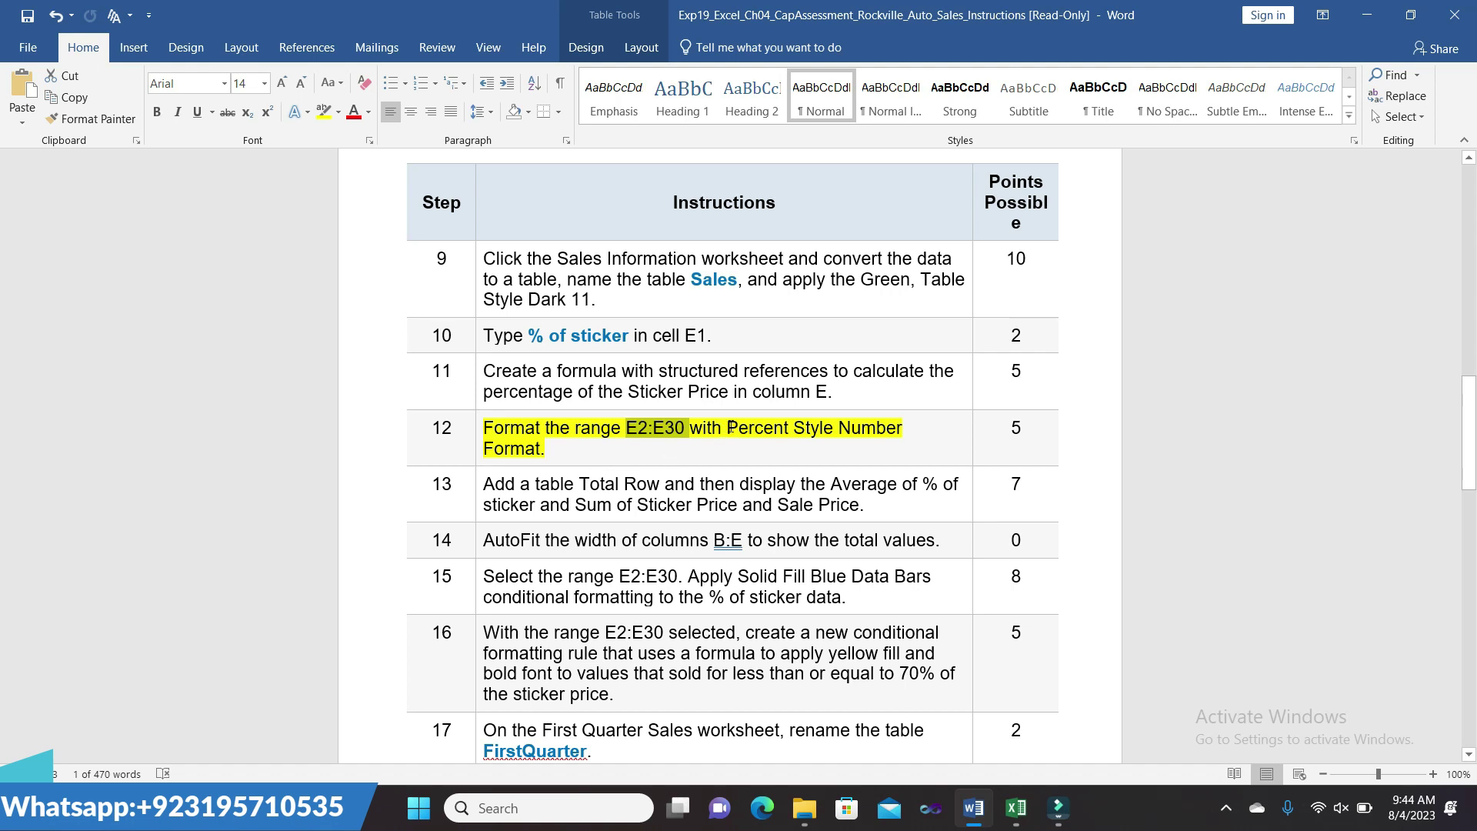
{"action": "left_click_drag", "start_coordinate": [729, 428], "coordinate": [590, 457]}
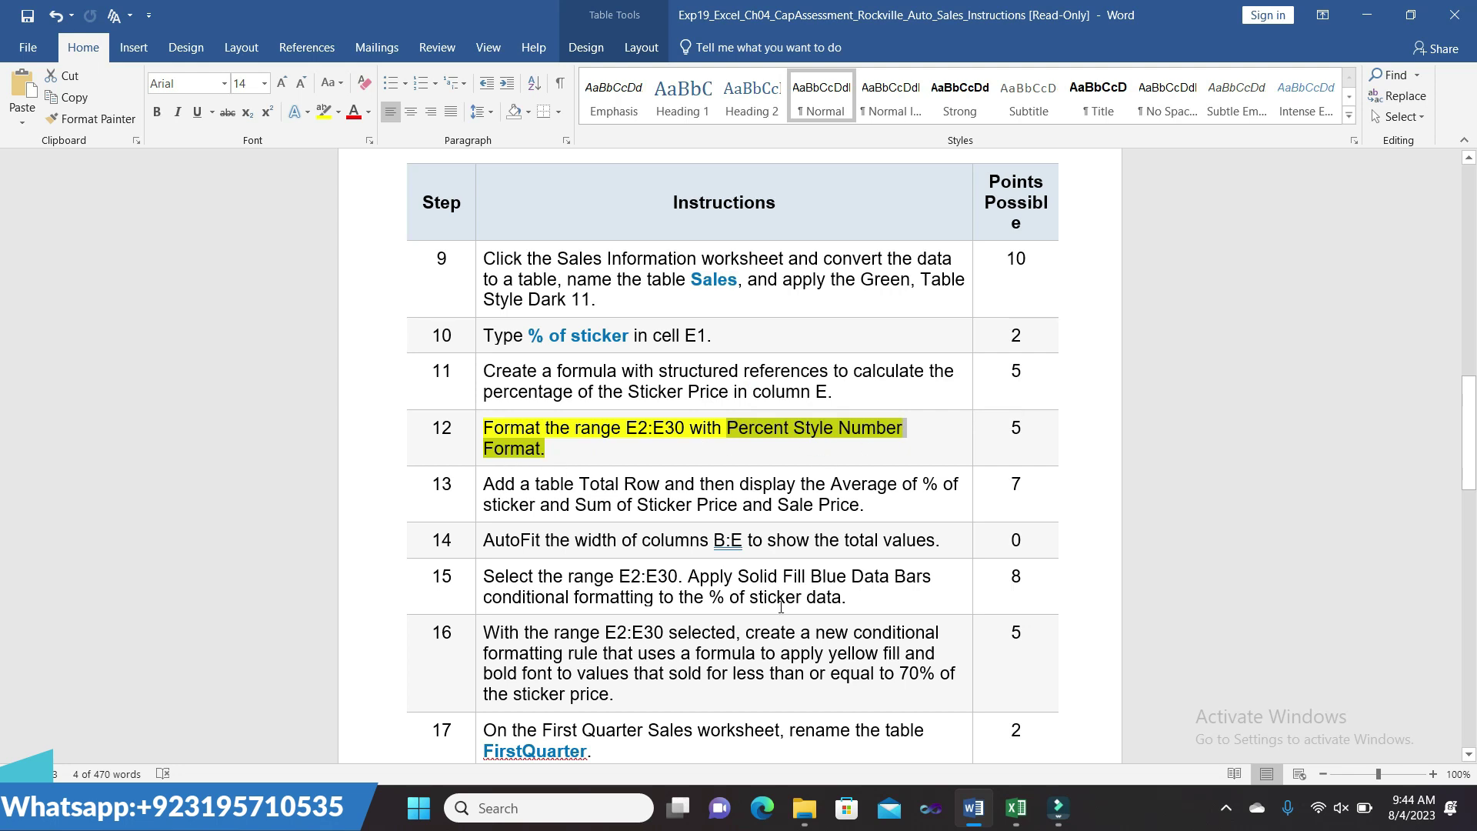
- Switch to Excel and apply the Percentage number format to the selected range E2:E30
{"action": "left_click", "coordinate": [1008, 716]}
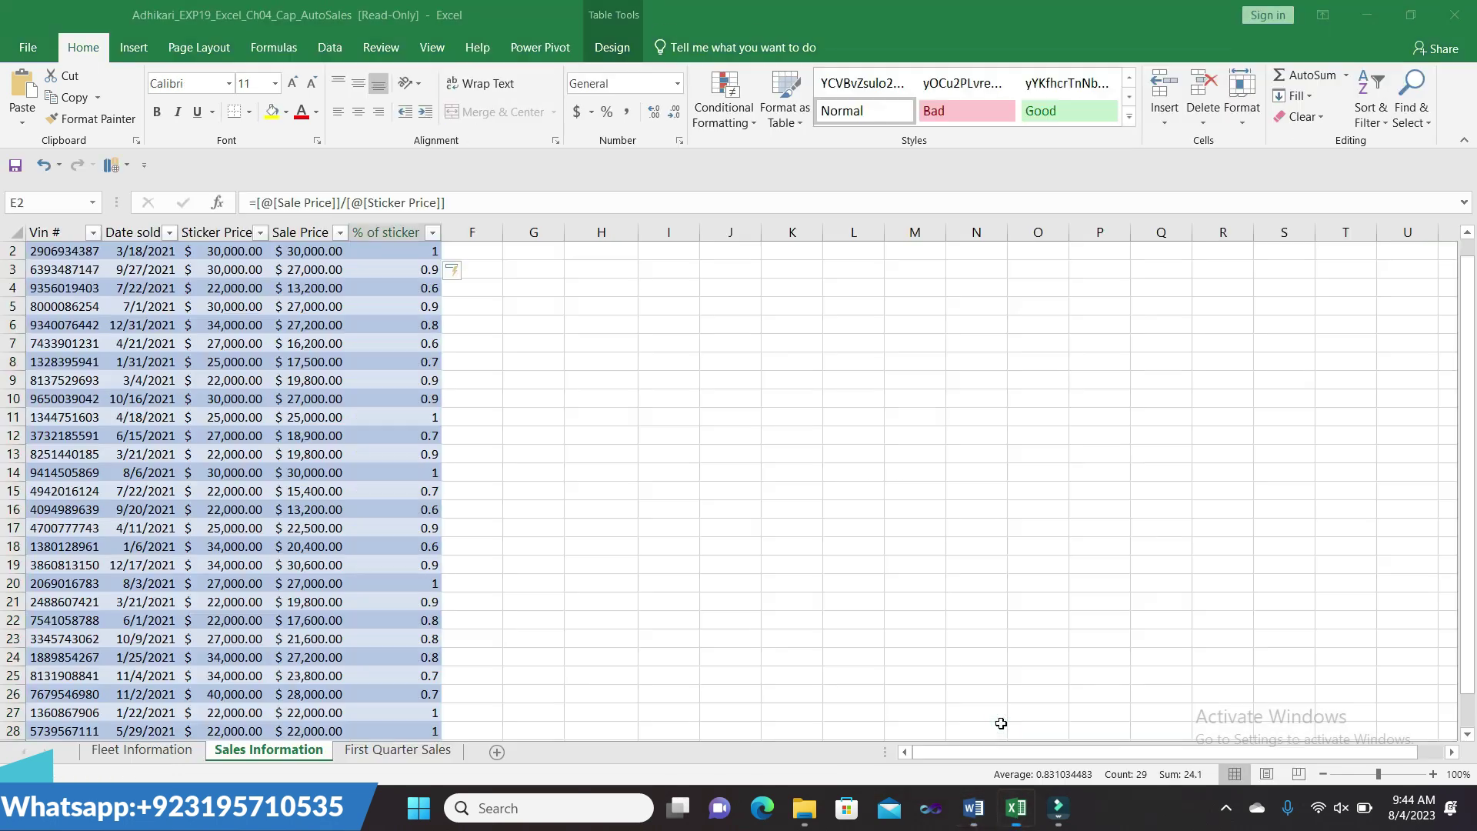
{"action": "left_click", "coordinate": [678, 84]}
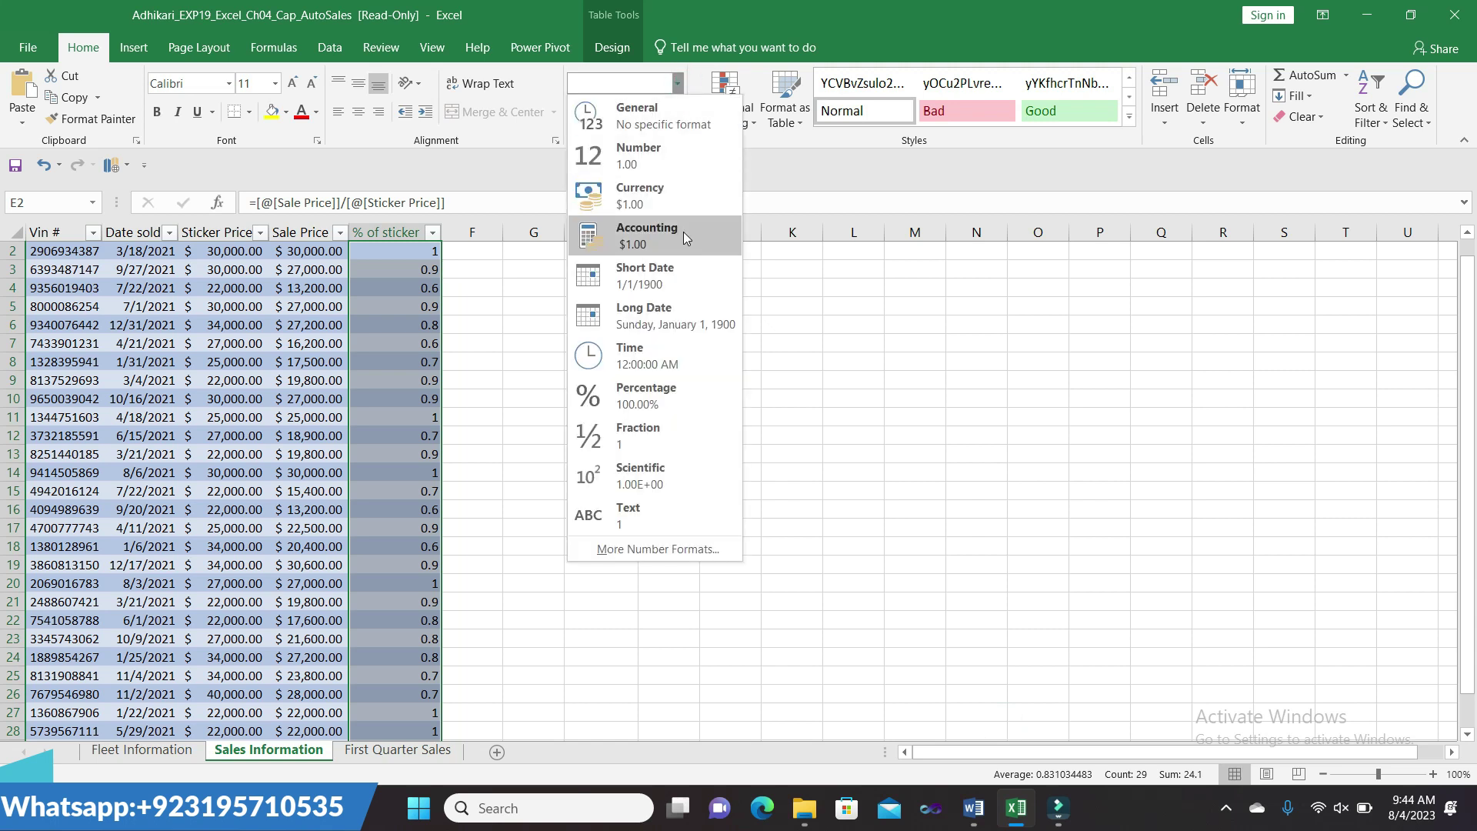
{"action": "left_click", "coordinate": [681, 395]}
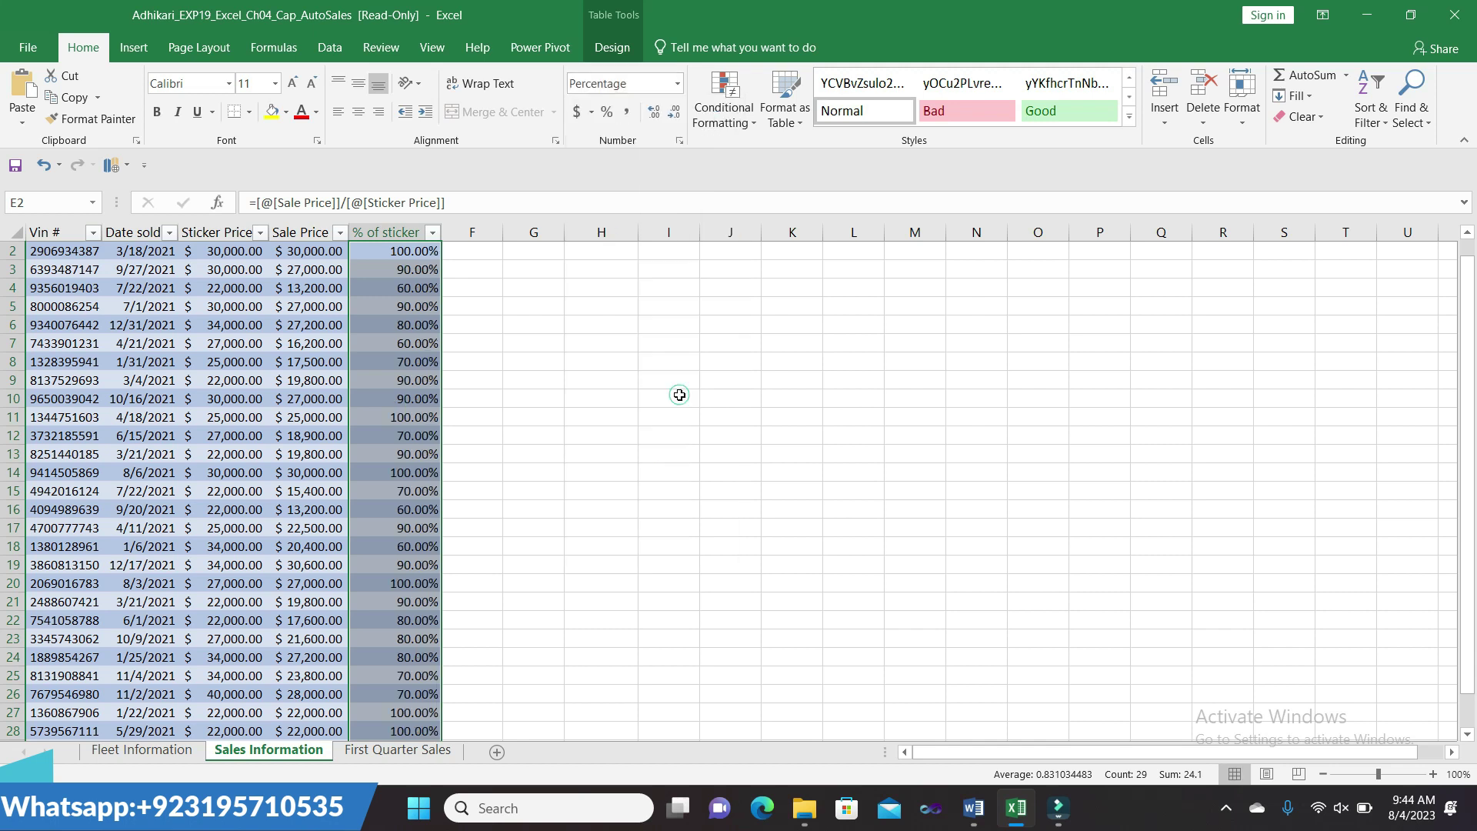
{"action": "left_click", "coordinate": [798, 550]}
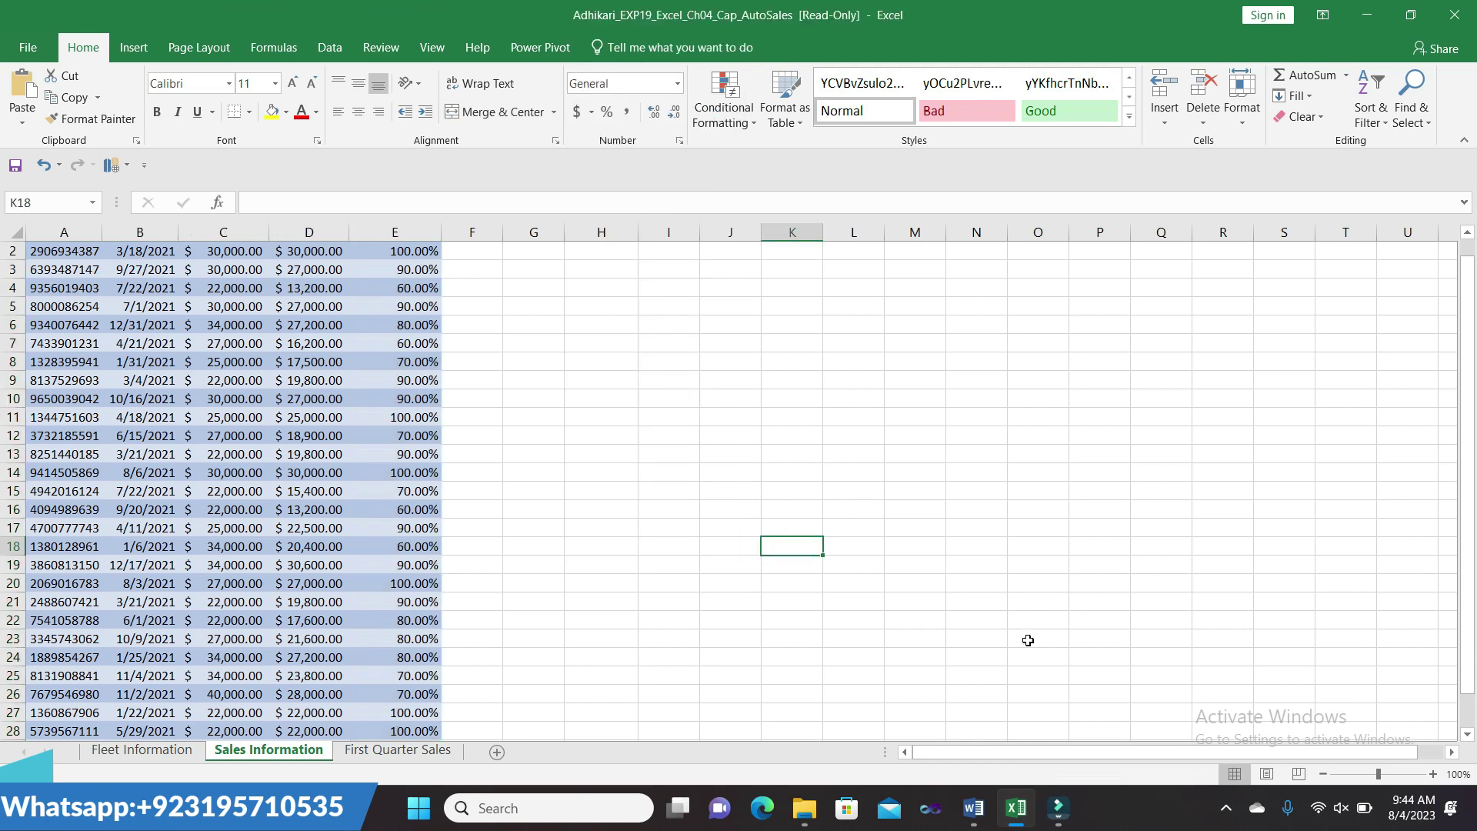
{"action": "scroll", "coordinate": [1400, 573], "scroll_direction": "up", "scroll_amount": 1}
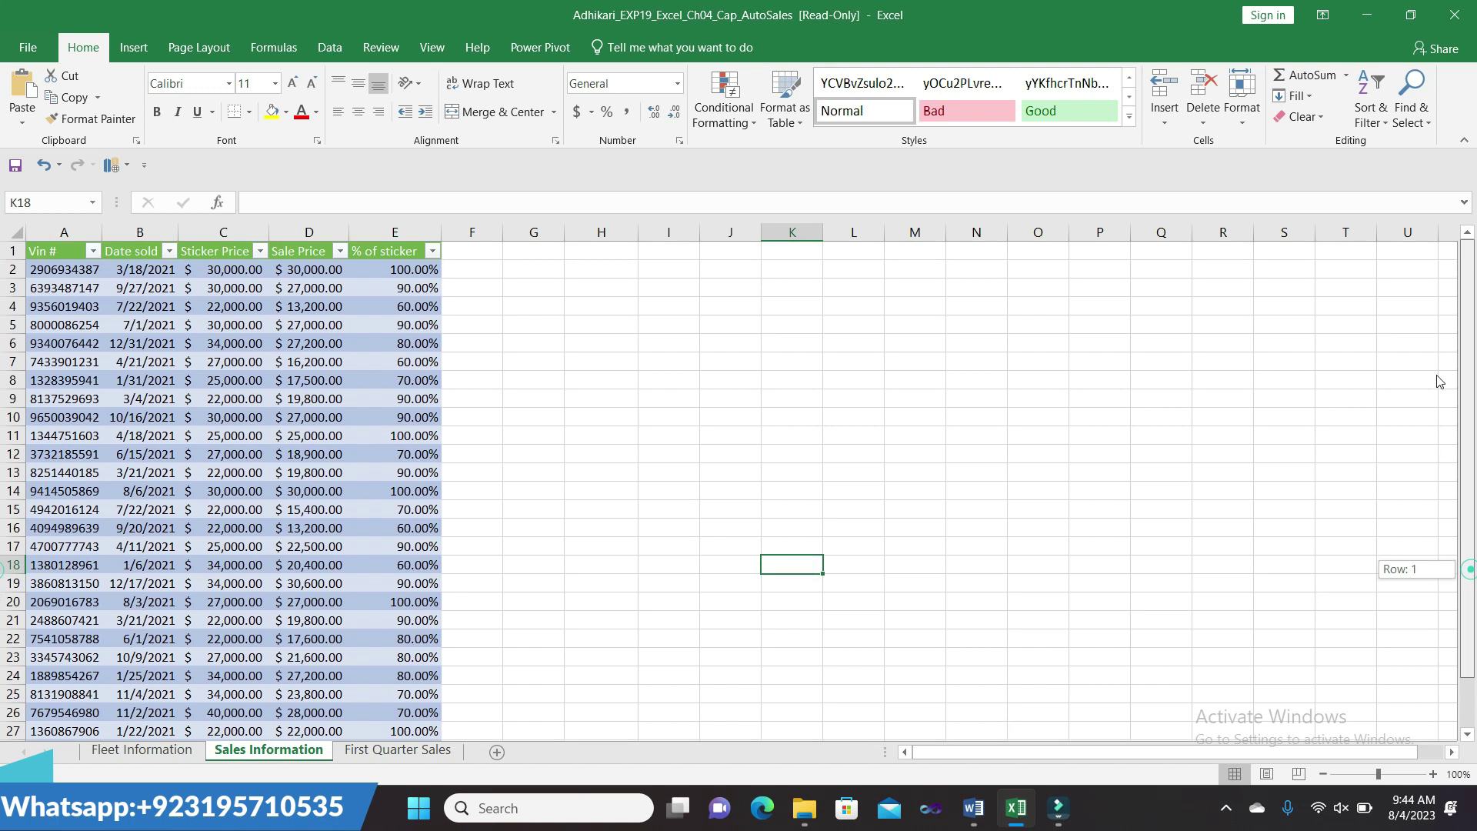
- Switch to the Word instructions and move the yellow highlight from instruction 12 to instruction 13
{"action": "mouse_move", "coordinate": [973, 808]}
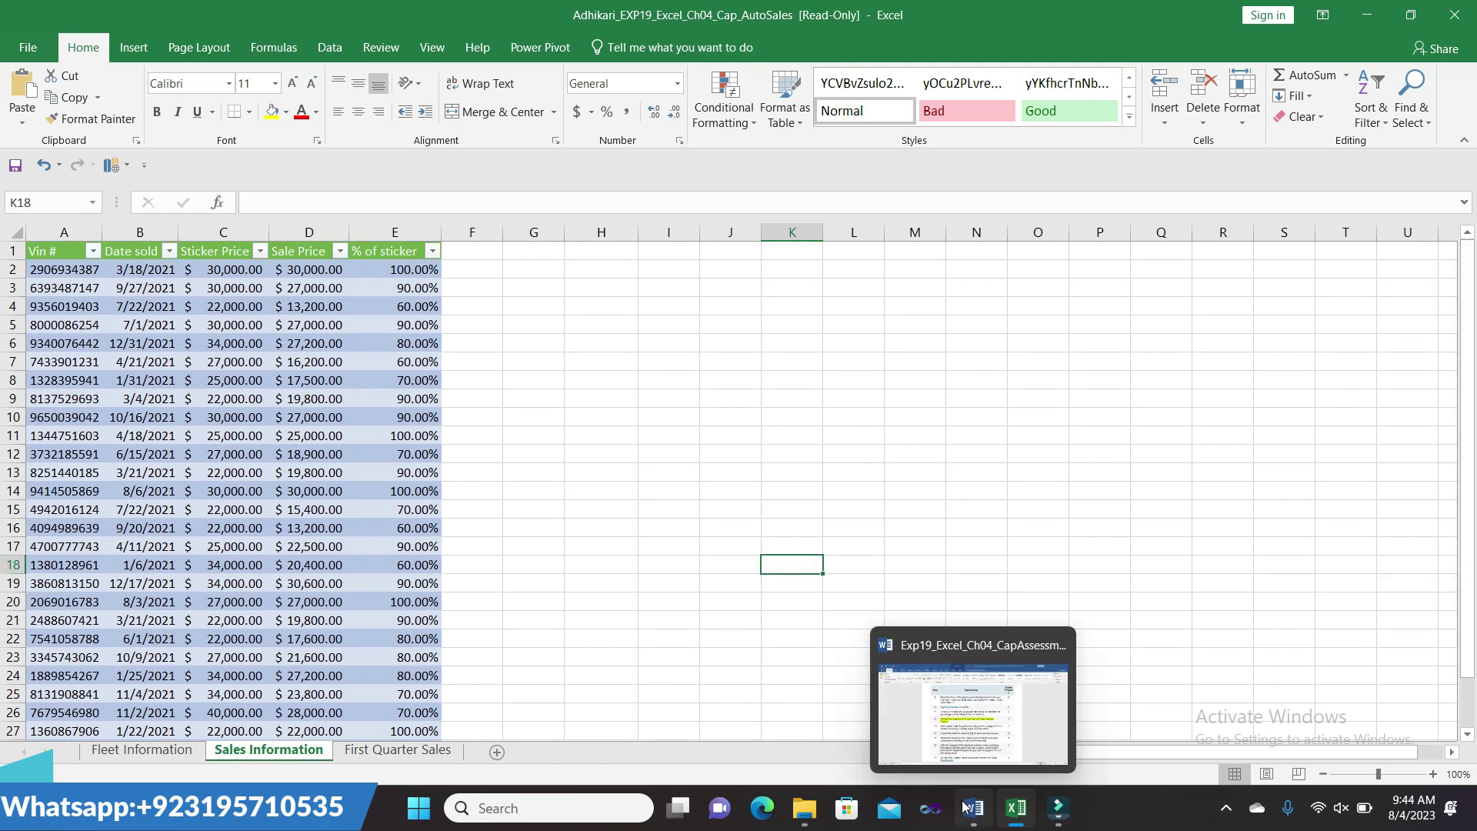
{"action": "left_click", "coordinate": [974, 723]}
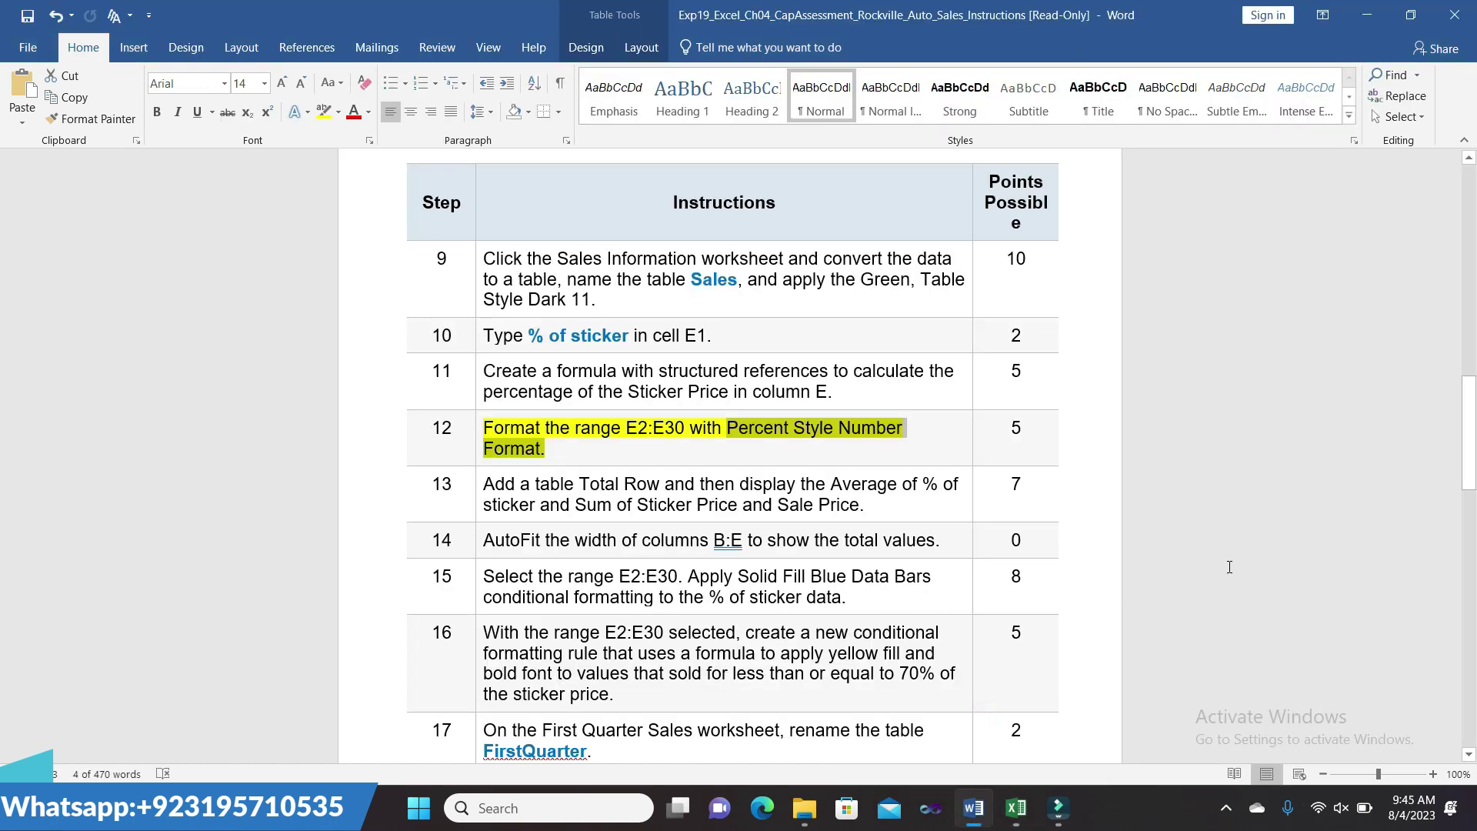
{"action": "left_click", "coordinate": [636, 450]}
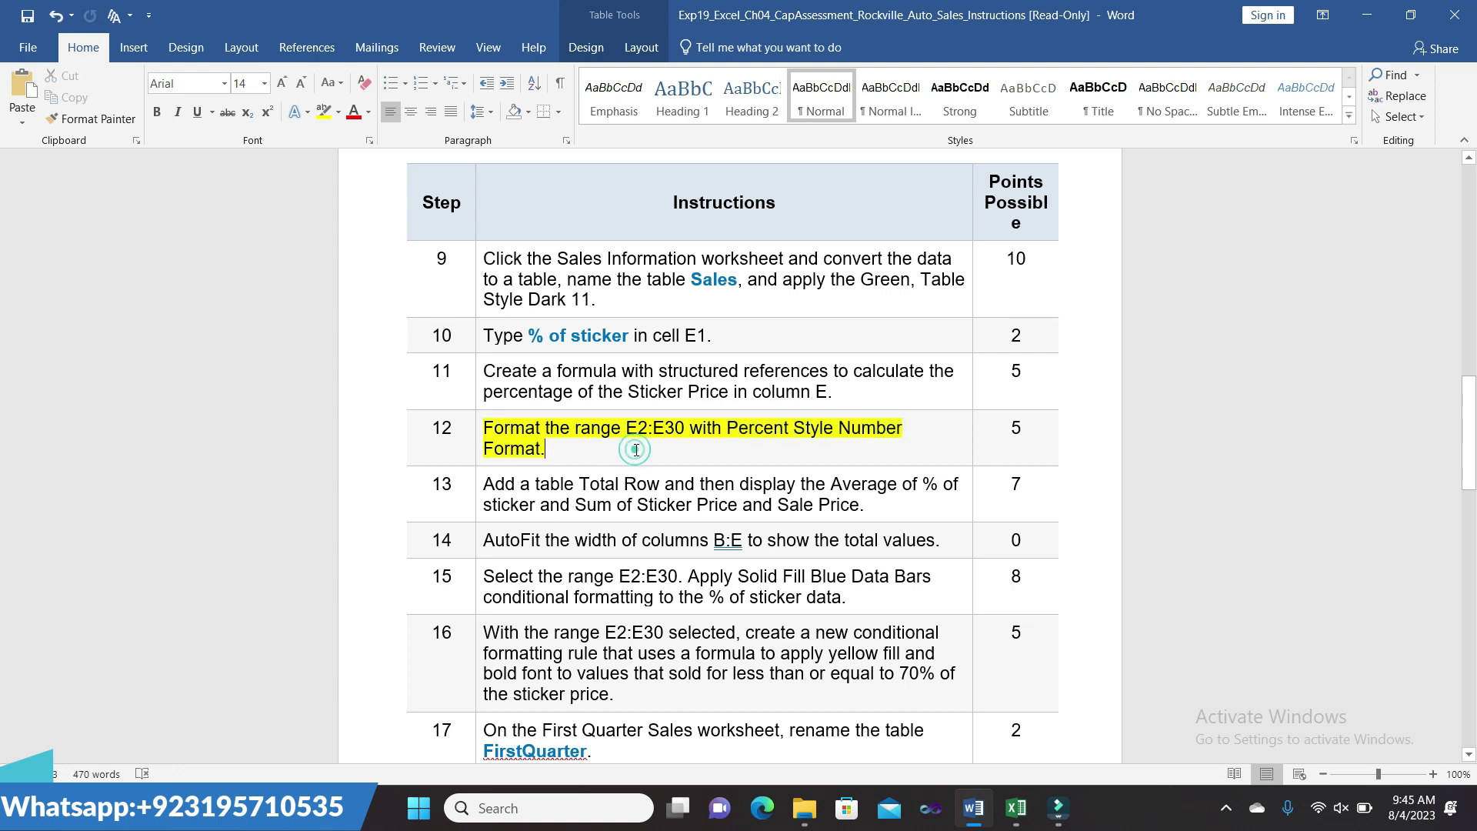
{"action": "left_click", "coordinate": [479, 427]}
{"action": "left_click", "coordinate": [551, 395]}
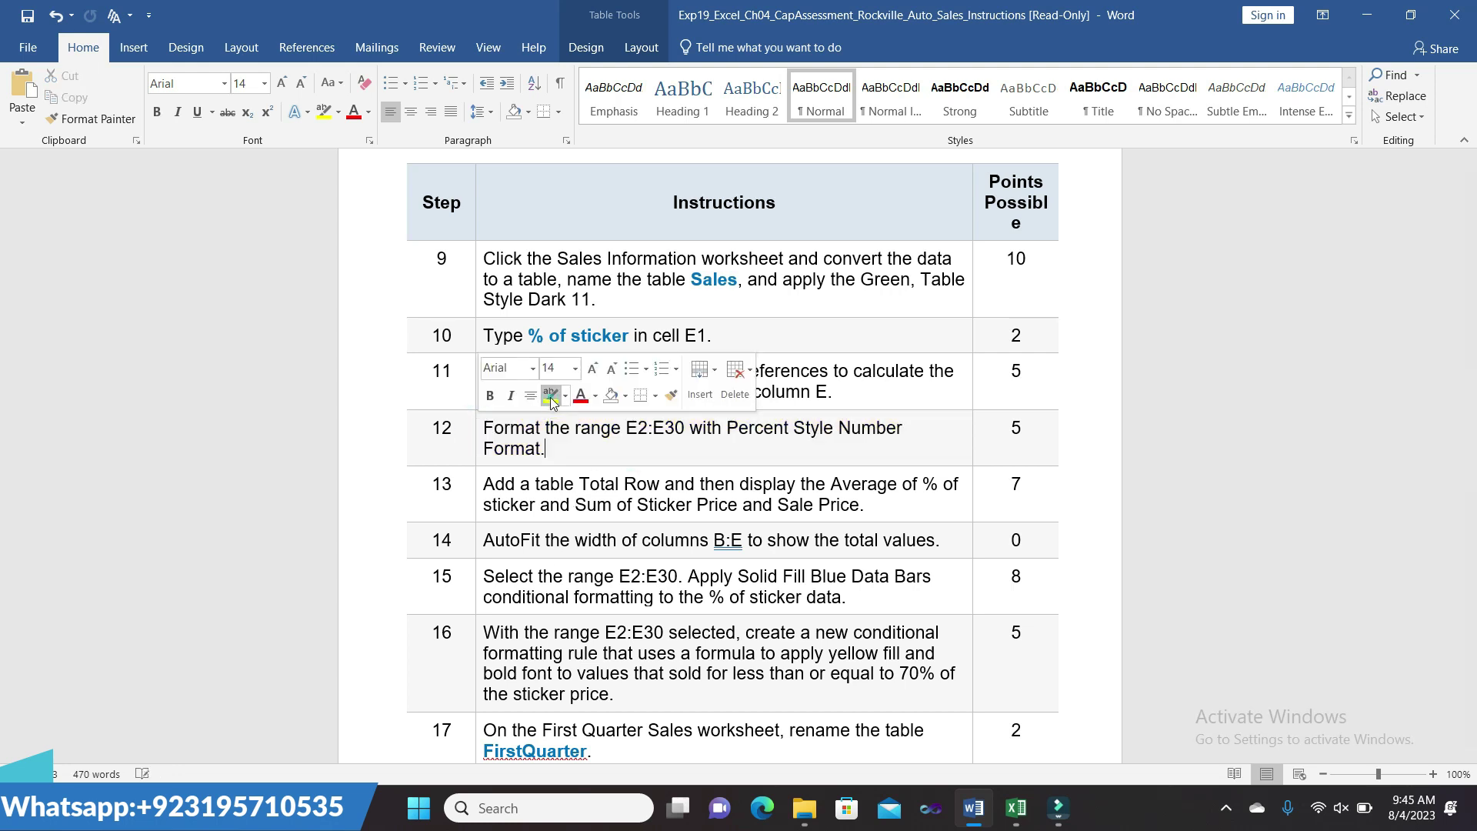
{"action": "left_click", "coordinate": [479, 485]}
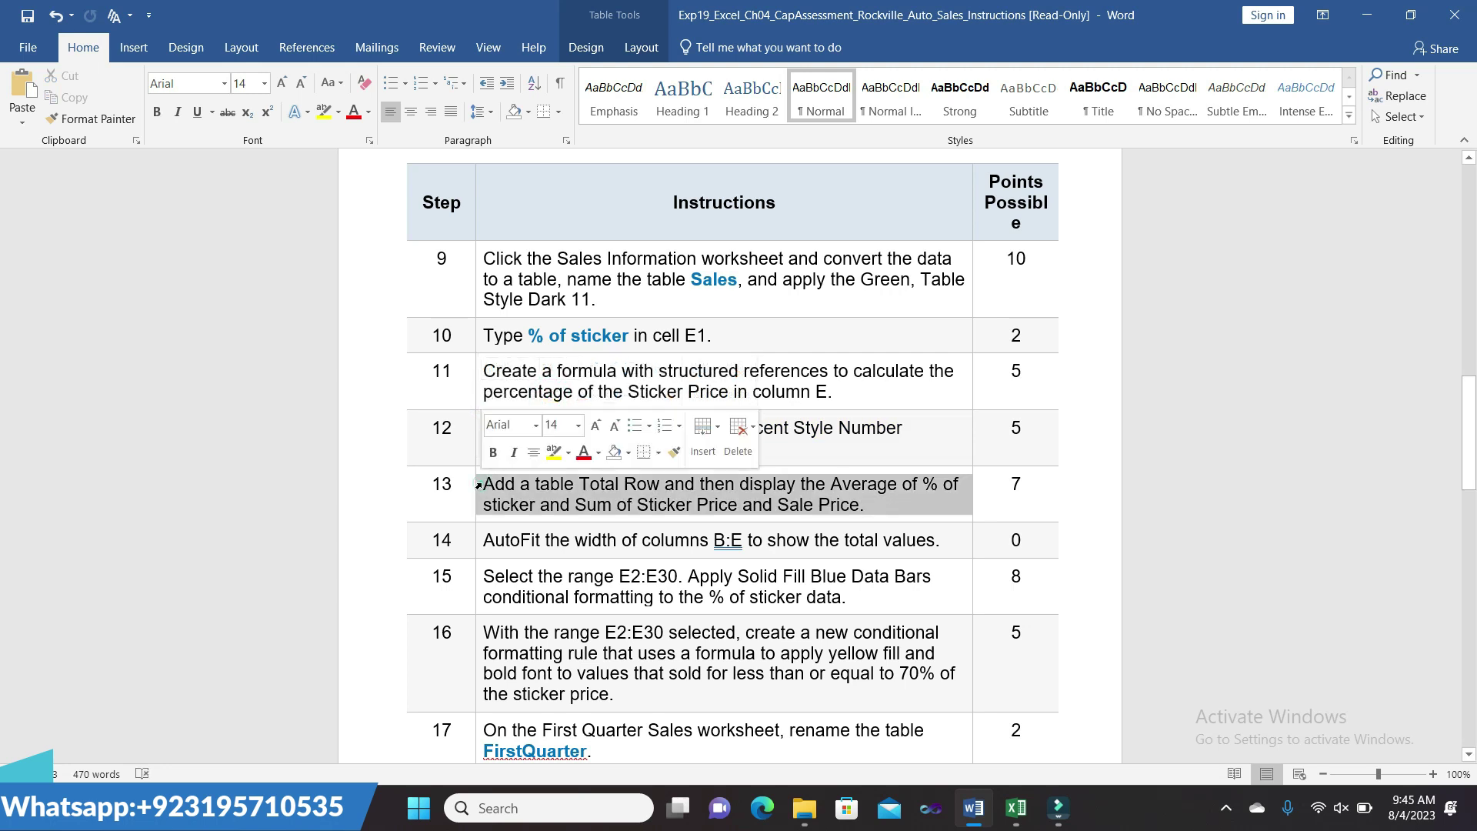
{"action": "left_click", "coordinate": [551, 453]}
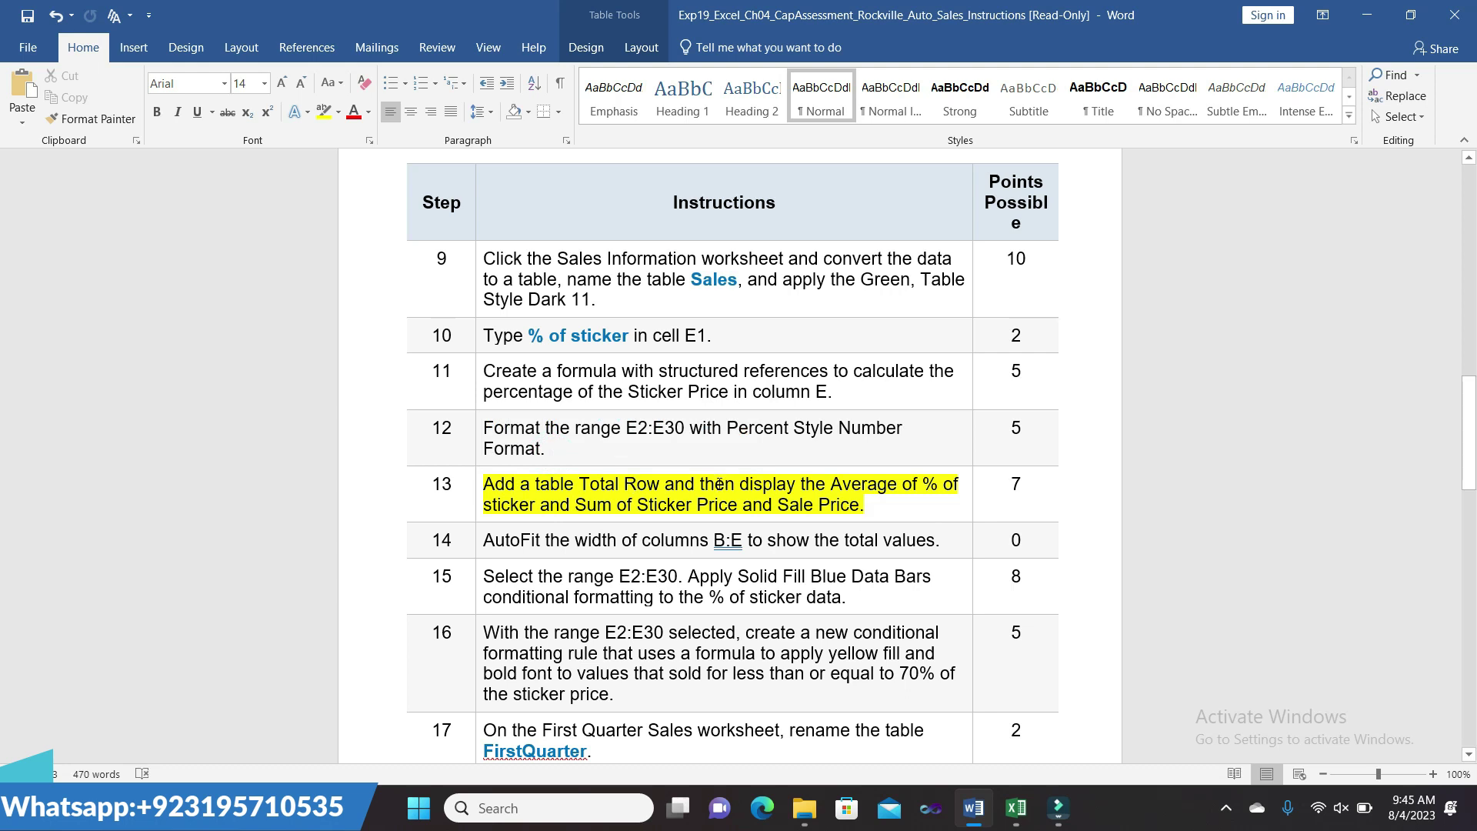
- Select the words "Add a table Total Row" in instruction 13, switch to Excel and add a Total Row to the Sales table
{"action": "left_click_drag", "start_coordinate": [489, 487], "coordinate": [662, 486]}
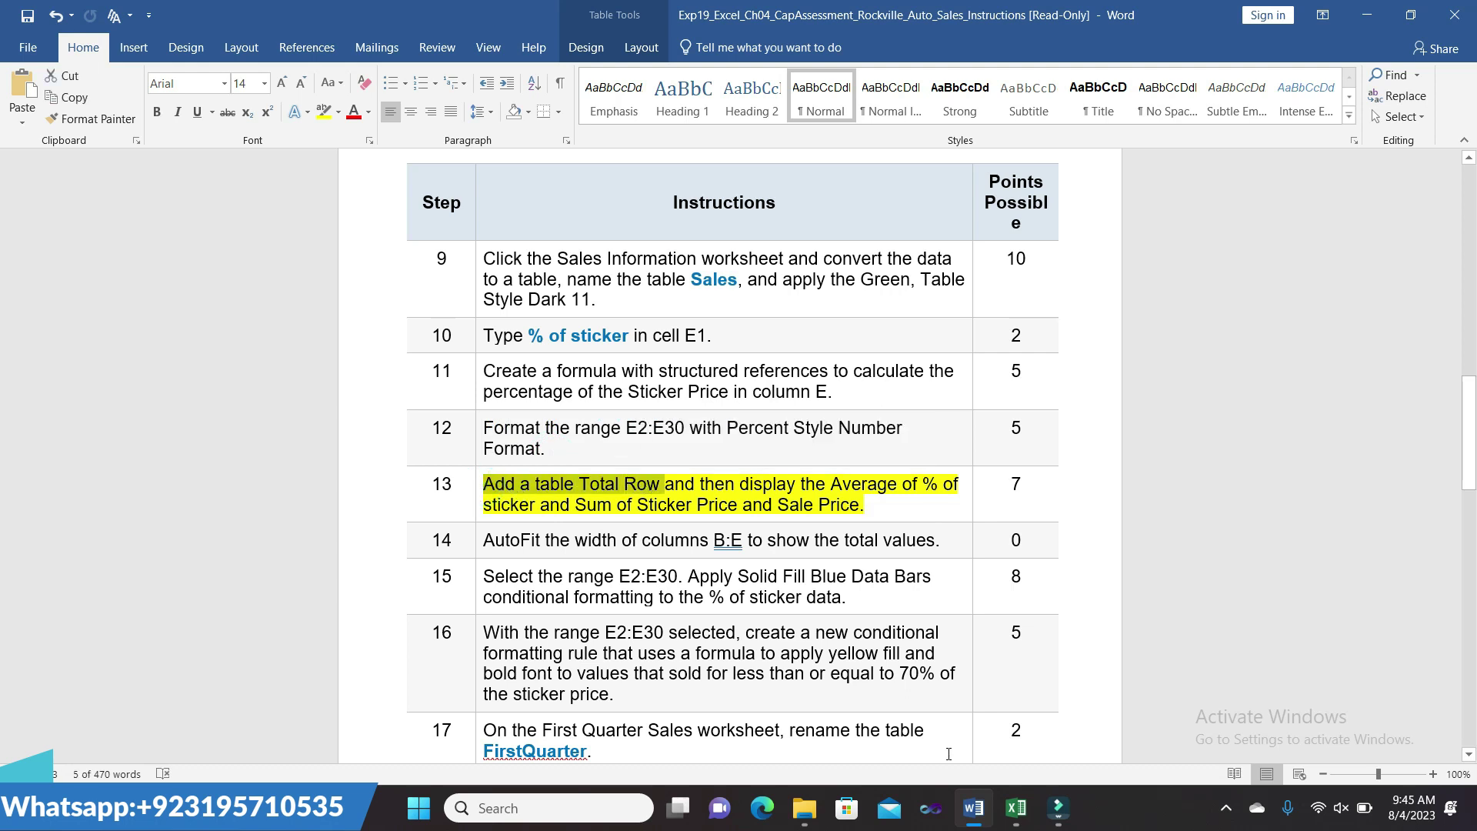
{"action": "mouse_move", "coordinate": [1016, 807]}
{"action": "left_click", "coordinate": [1012, 751]}
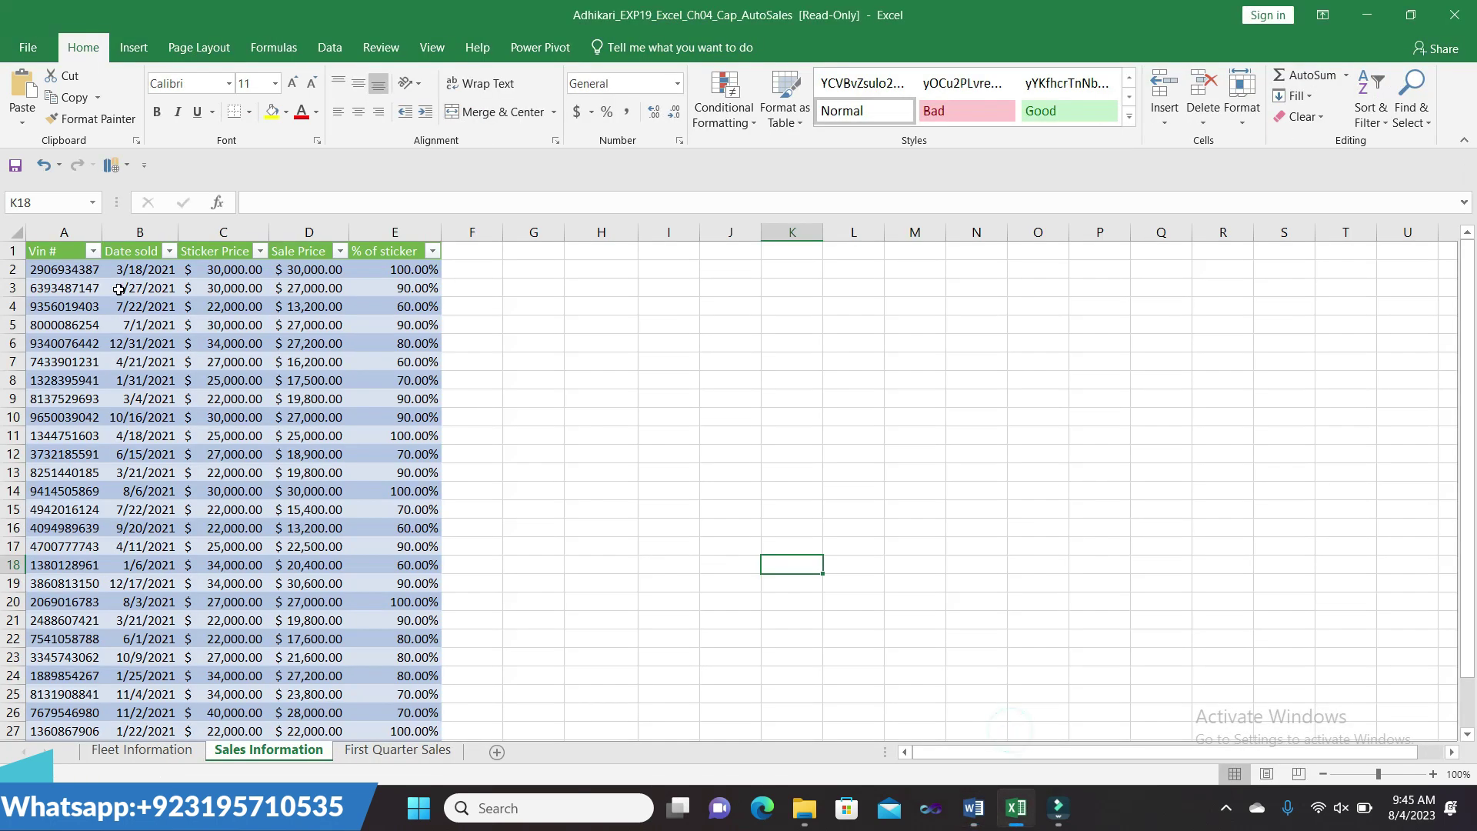
{"action": "left_click_drag", "start_coordinate": [48, 252], "coordinate": [420, 677]}
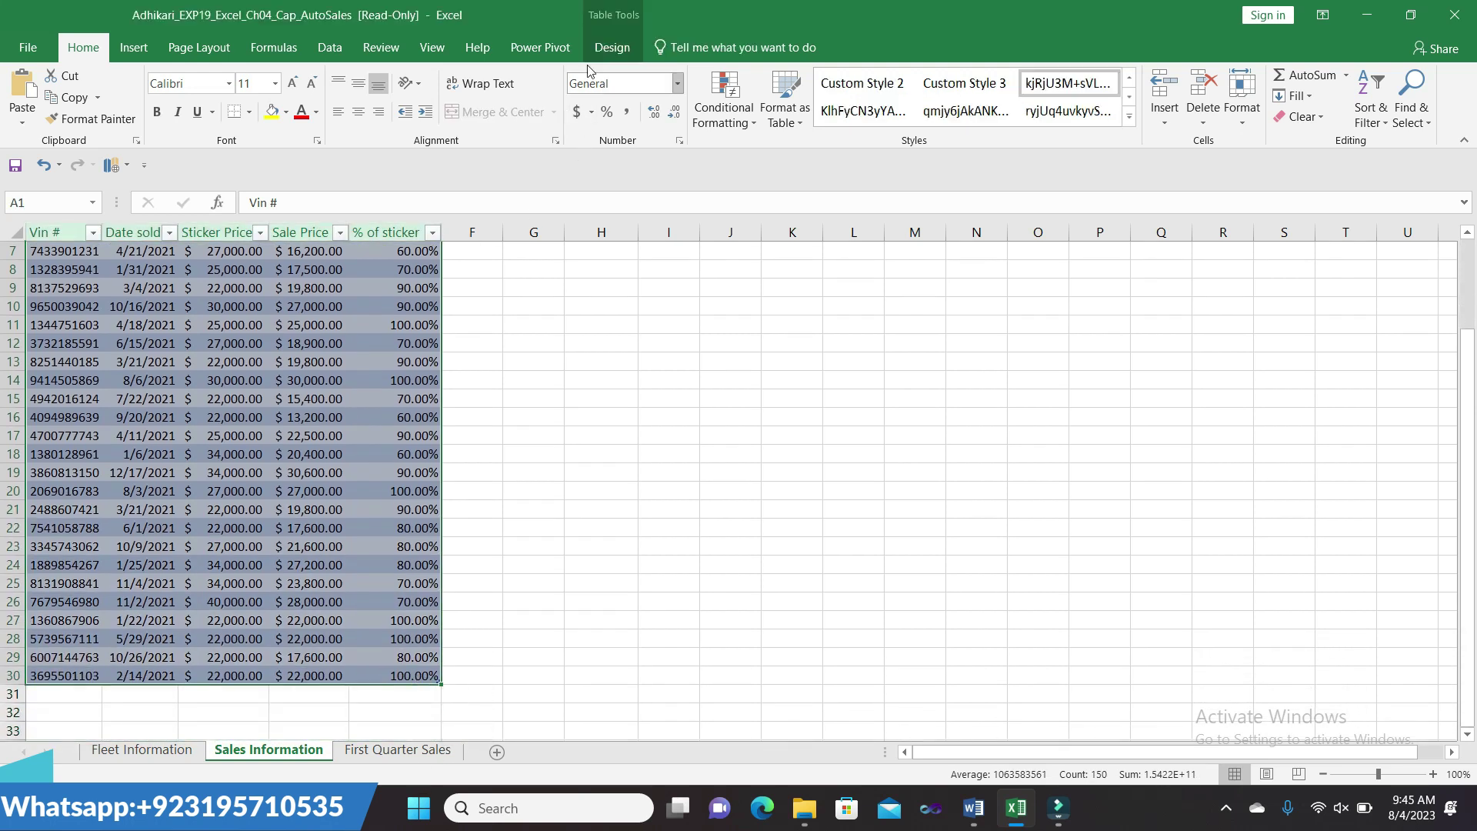
{"action": "left_click", "coordinate": [608, 48]}
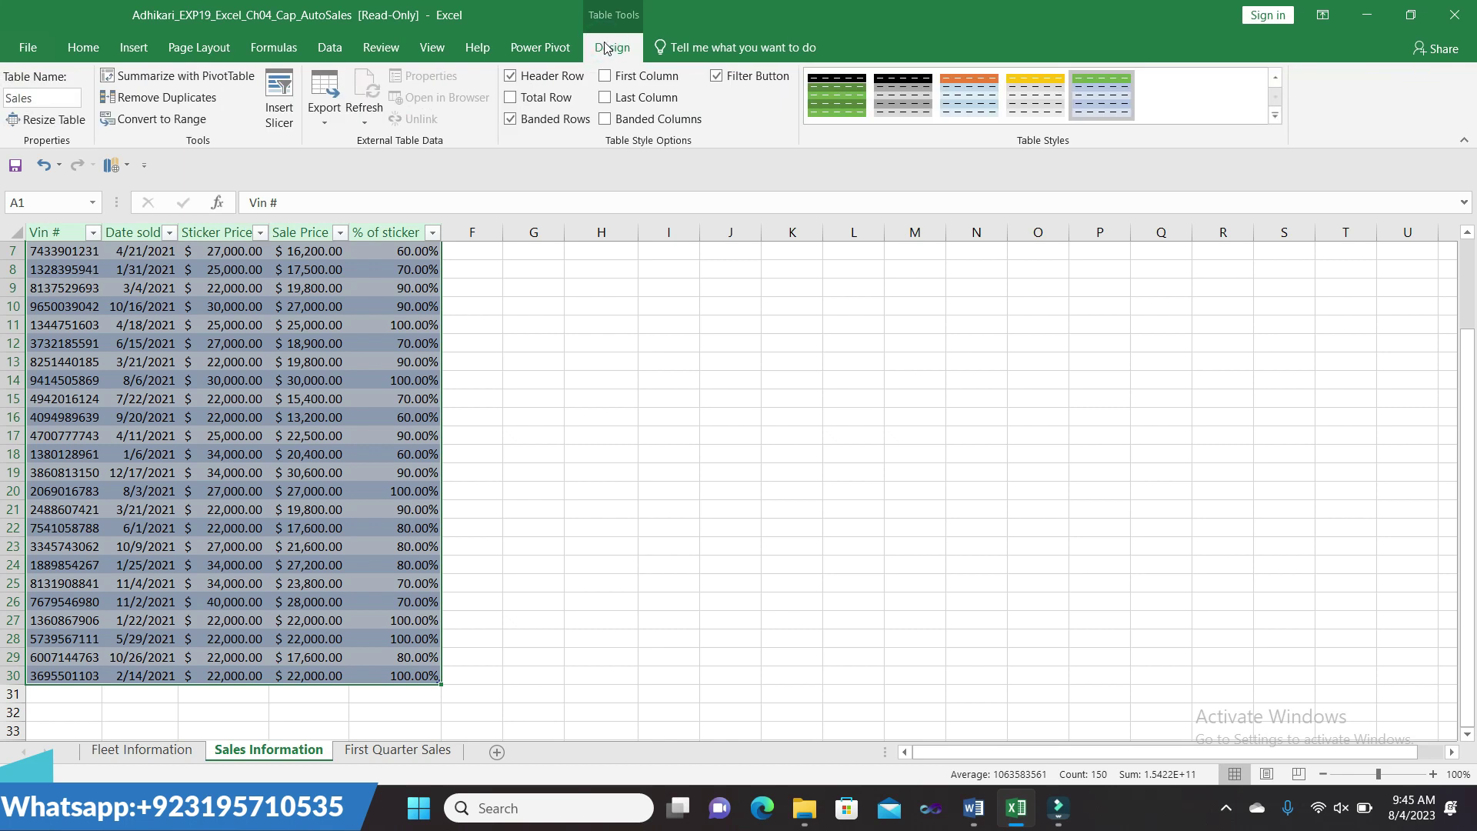
{"action": "left_click", "coordinate": [508, 97]}
{"action": "left_click", "coordinate": [692, 496]}
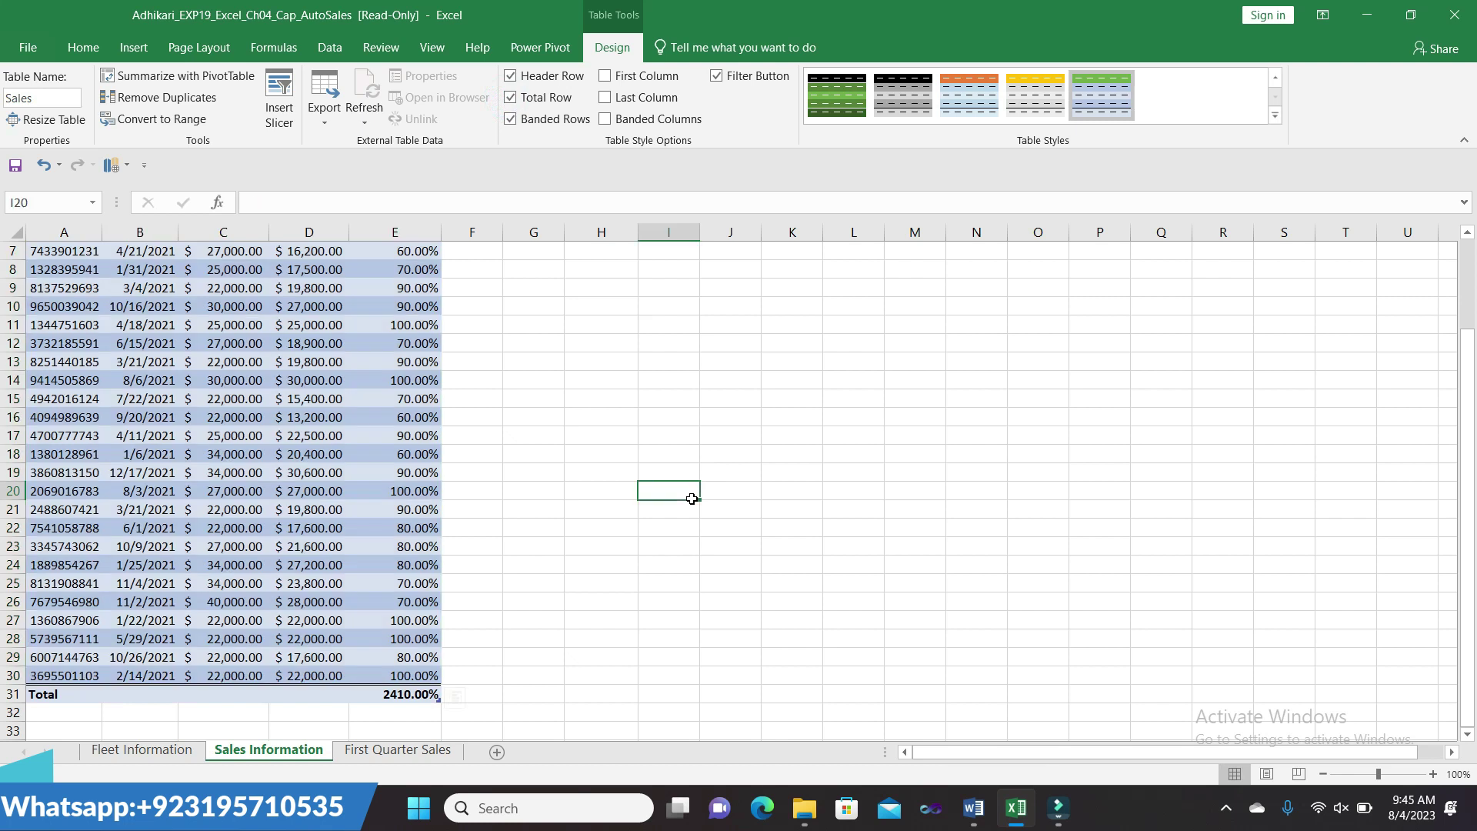
{"action": "left_click_drag", "start_coordinate": [1468, 454], "coordinate": [1454, 280]}
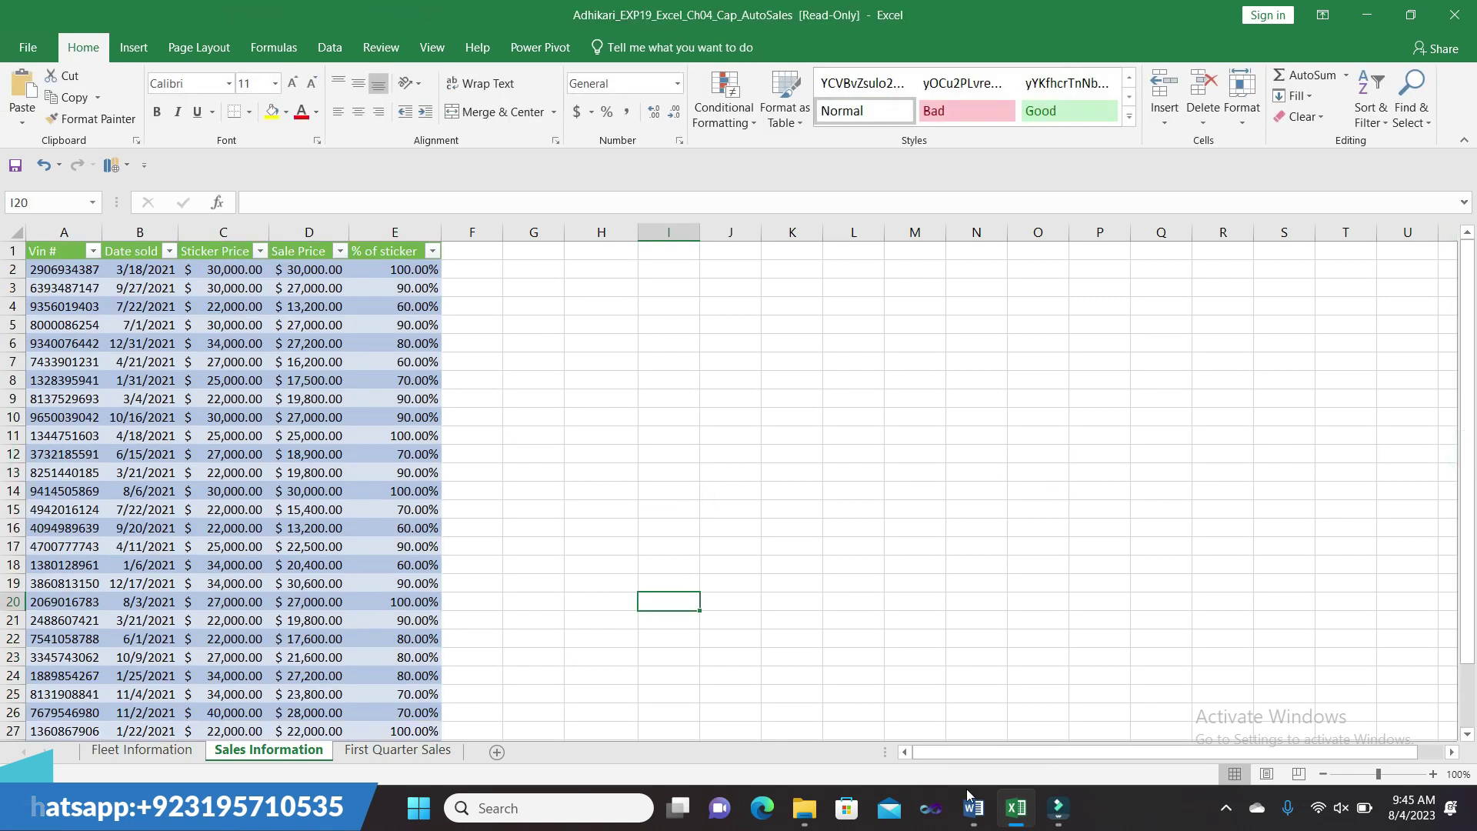
- Check the % of sticker requirement in Word's instruction 13 and set that column's total to Average in the Excel Sales table
{"action": "mouse_move", "coordinate": [969, 797]}
{"action": "left_click", "coordinate": [982, 714]}
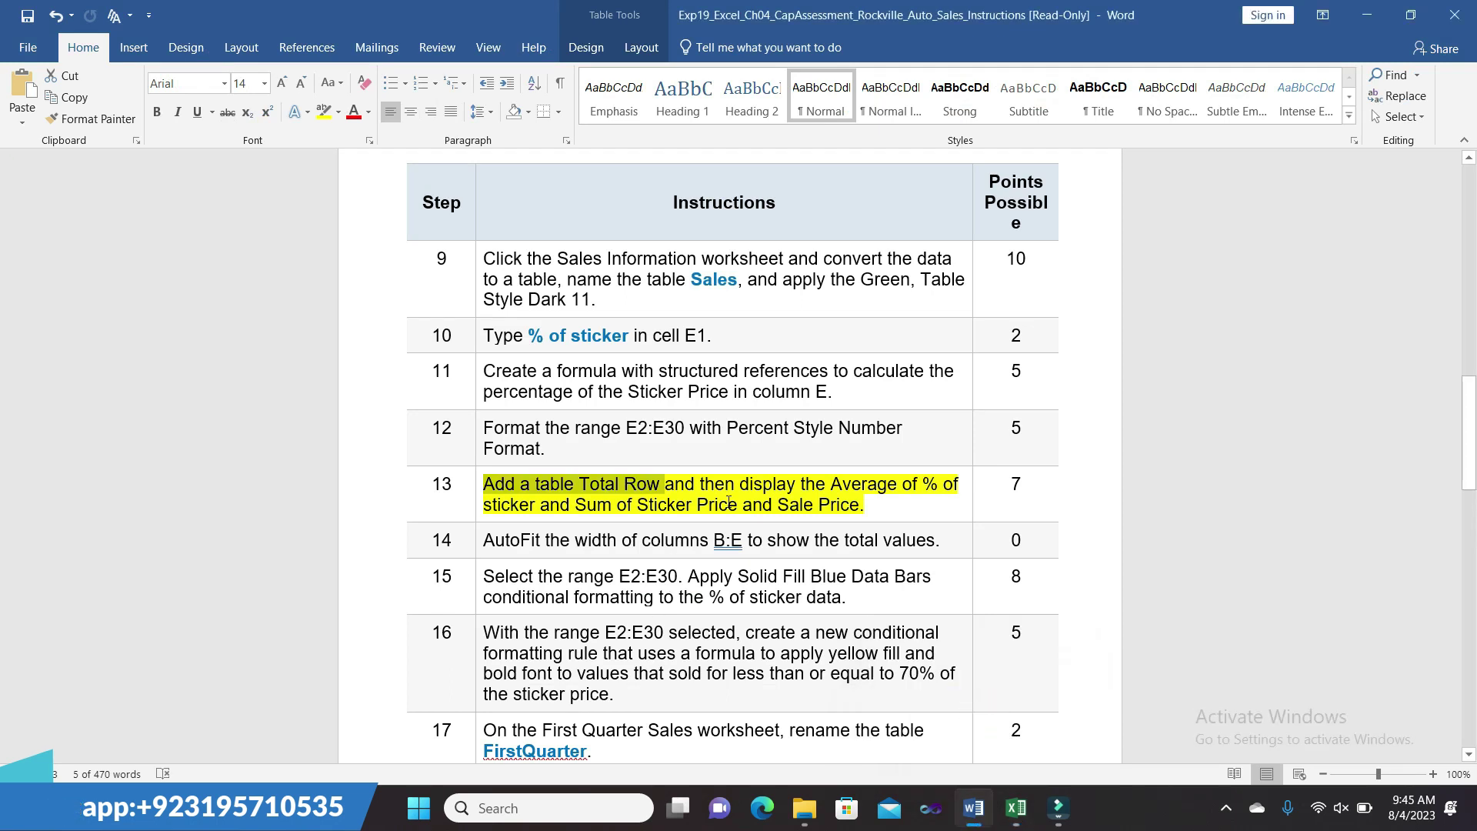
{"action": "left_click_drag", "start_coordinate": [742, 483], "coordinate": [541, 513]}
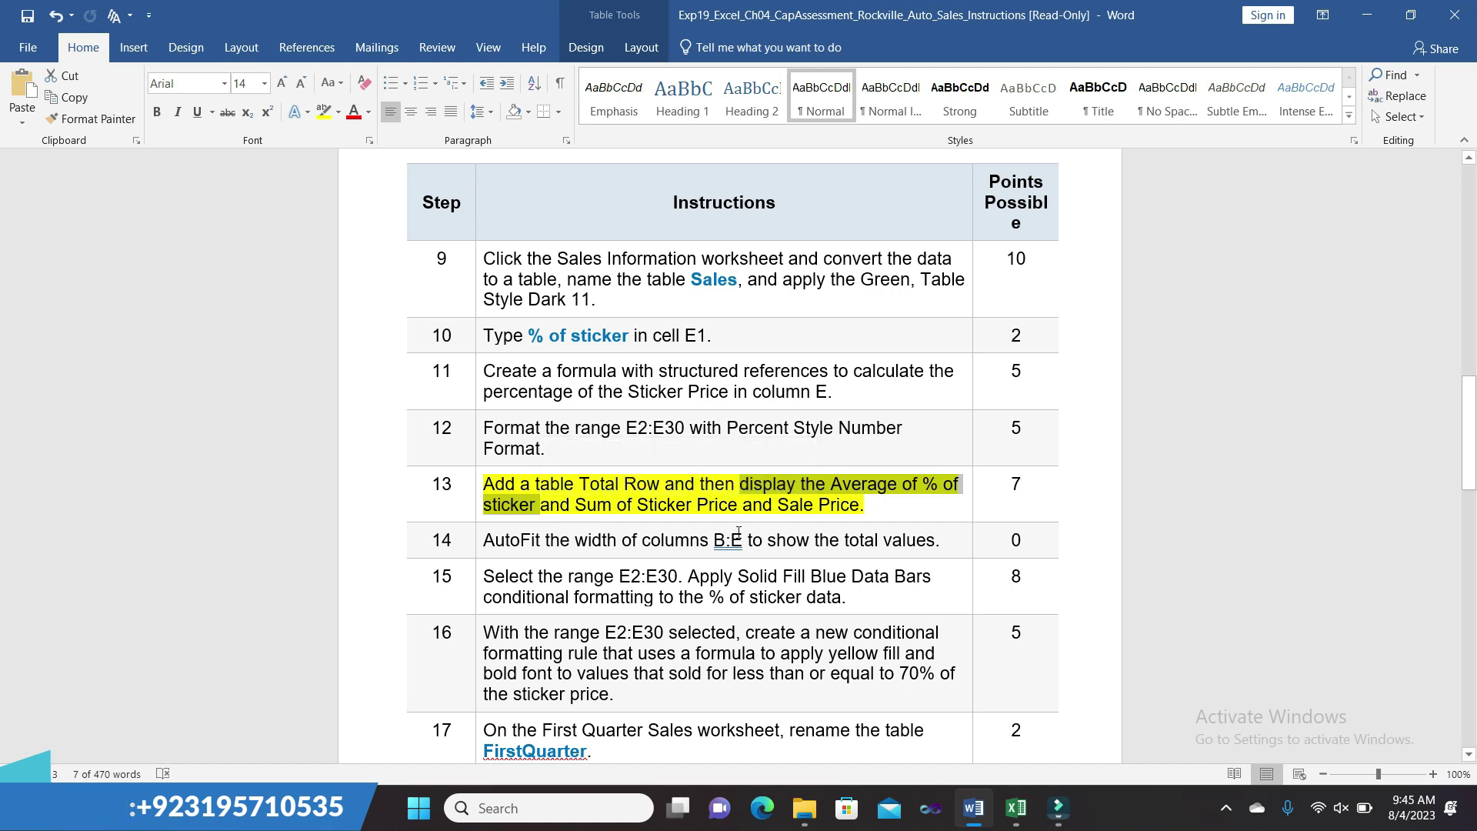
{"action": "mouse_move", "coordinate": [1016, 804]}
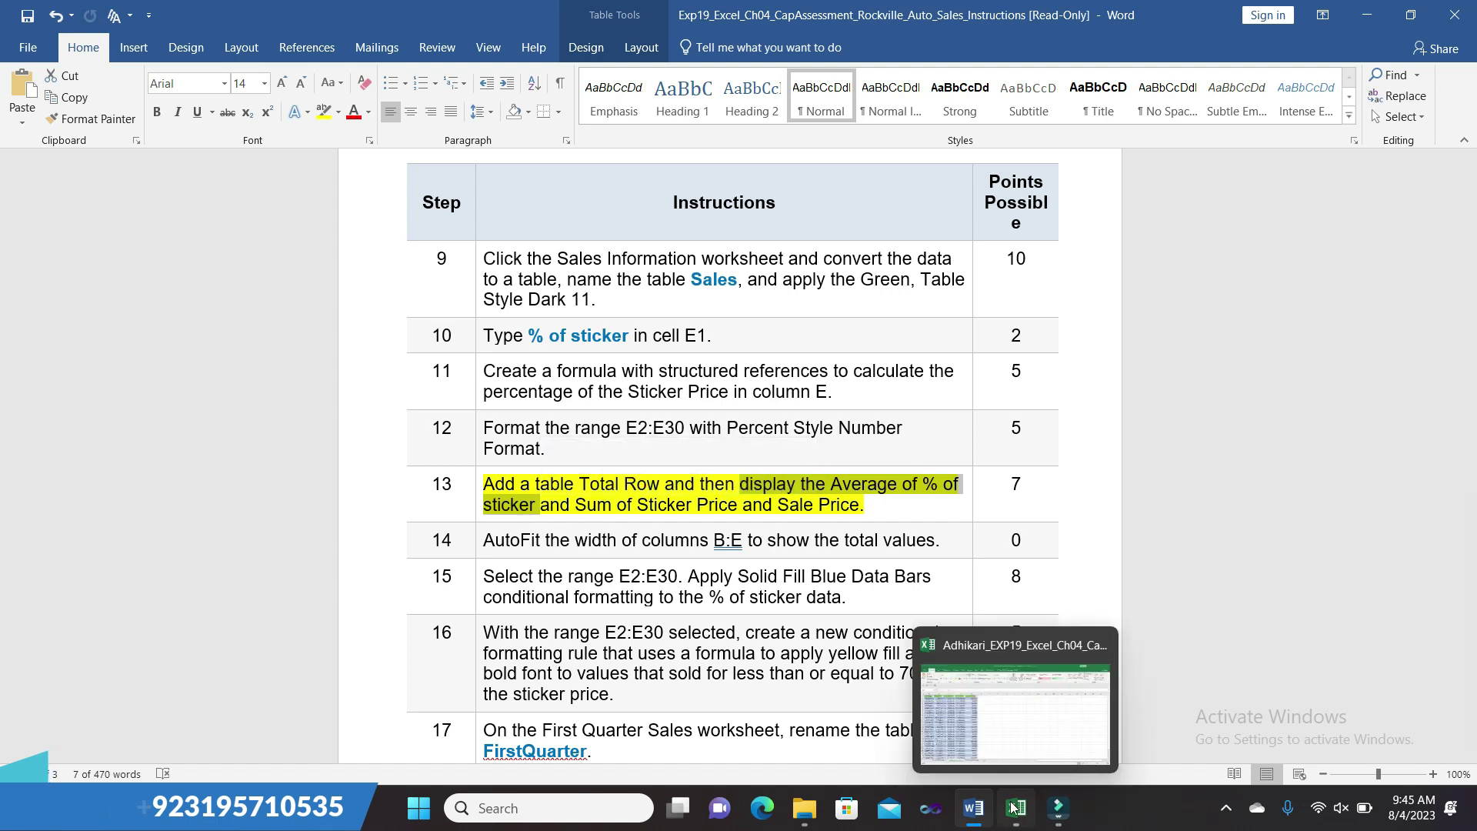
{"action": "left_click", "coordinate": [1016, 719]}
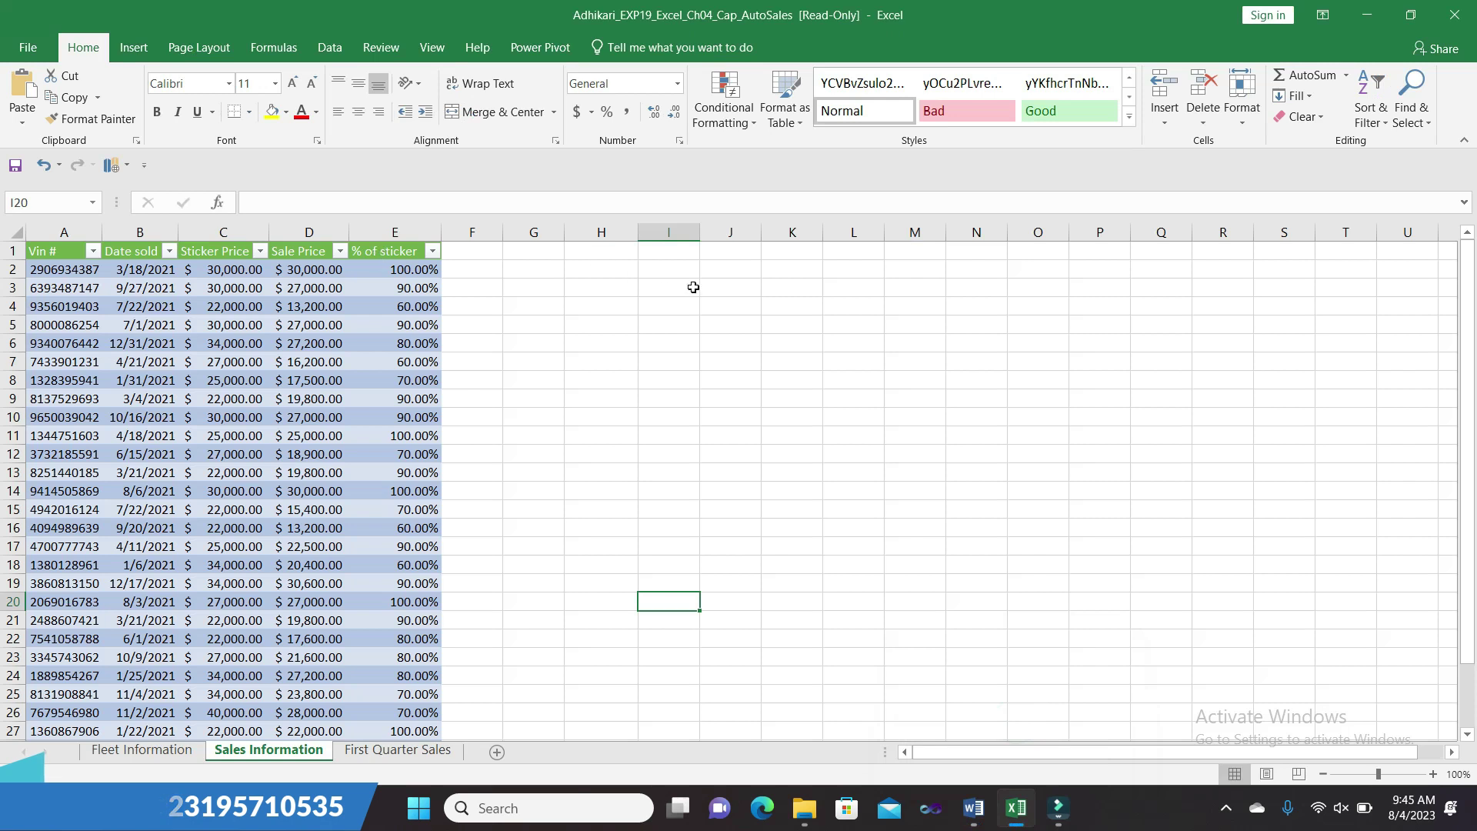
{"action": "left_click_drag", "start_coordinate": [1471, 289], "coordinate": [1475, 361]}
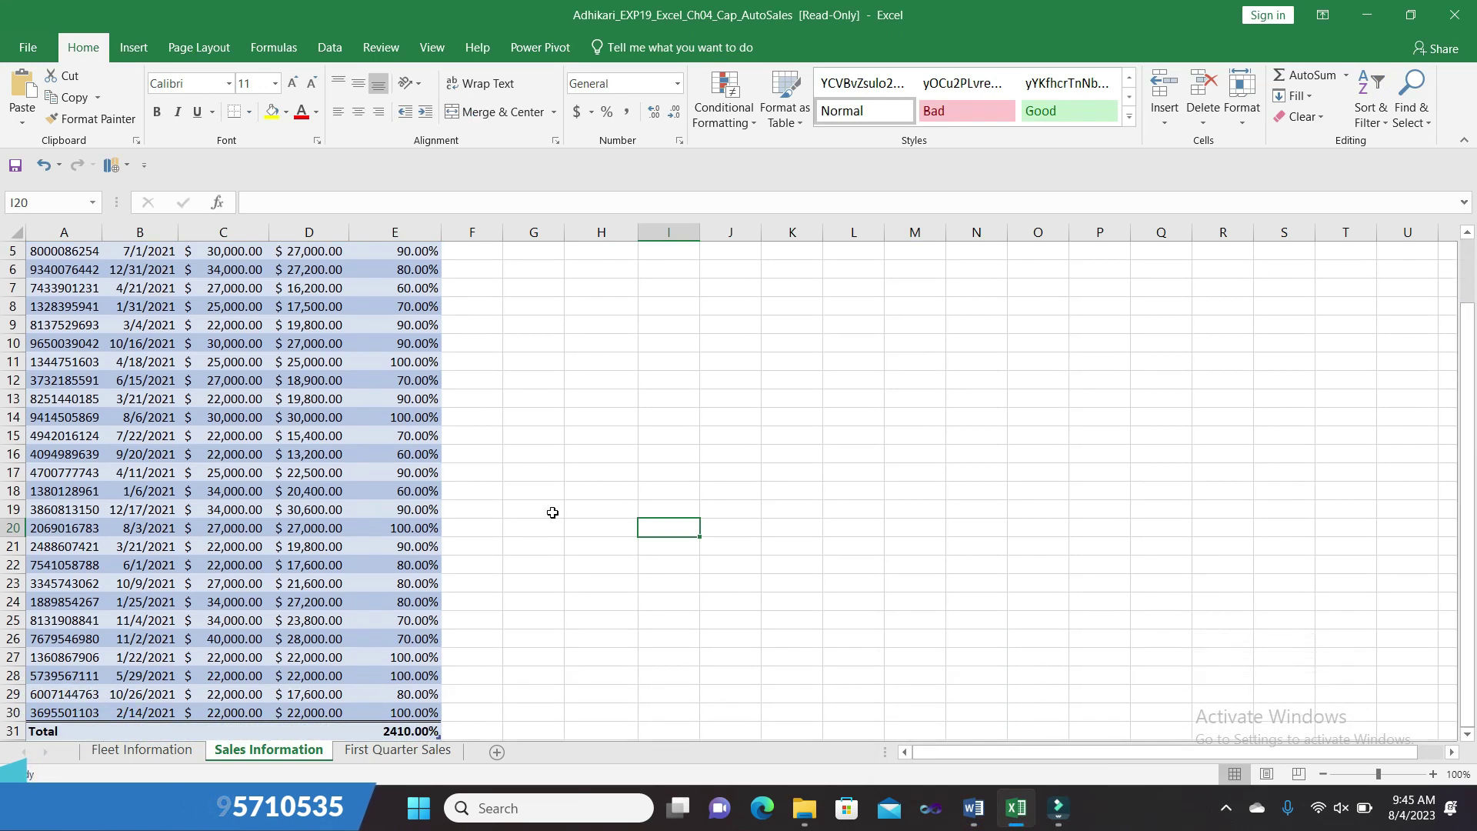
{"action": "left_click", "coordinate": [403, 733]}
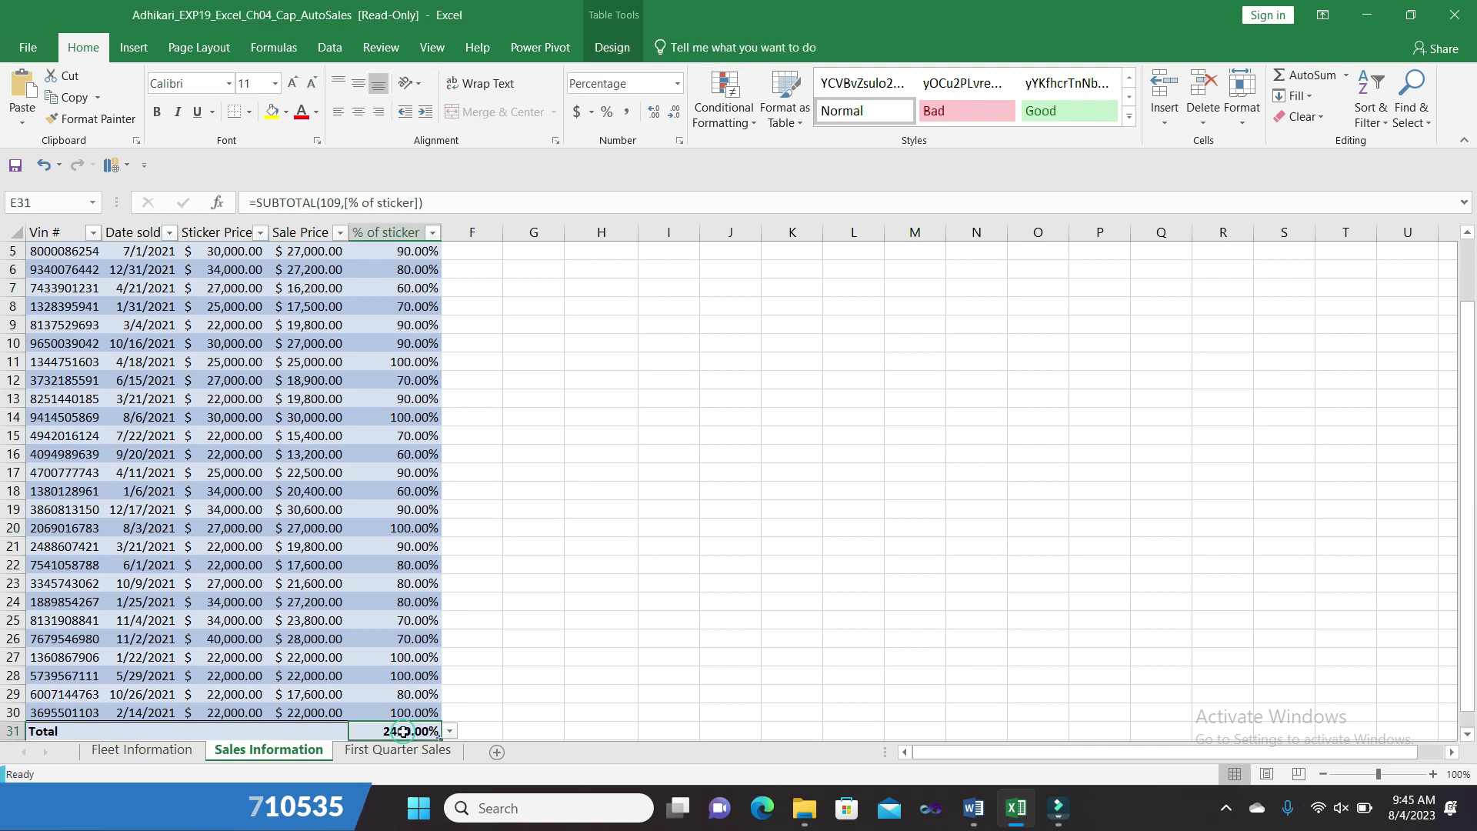
{"action": "left_click", "coordinate": [451, 731]}
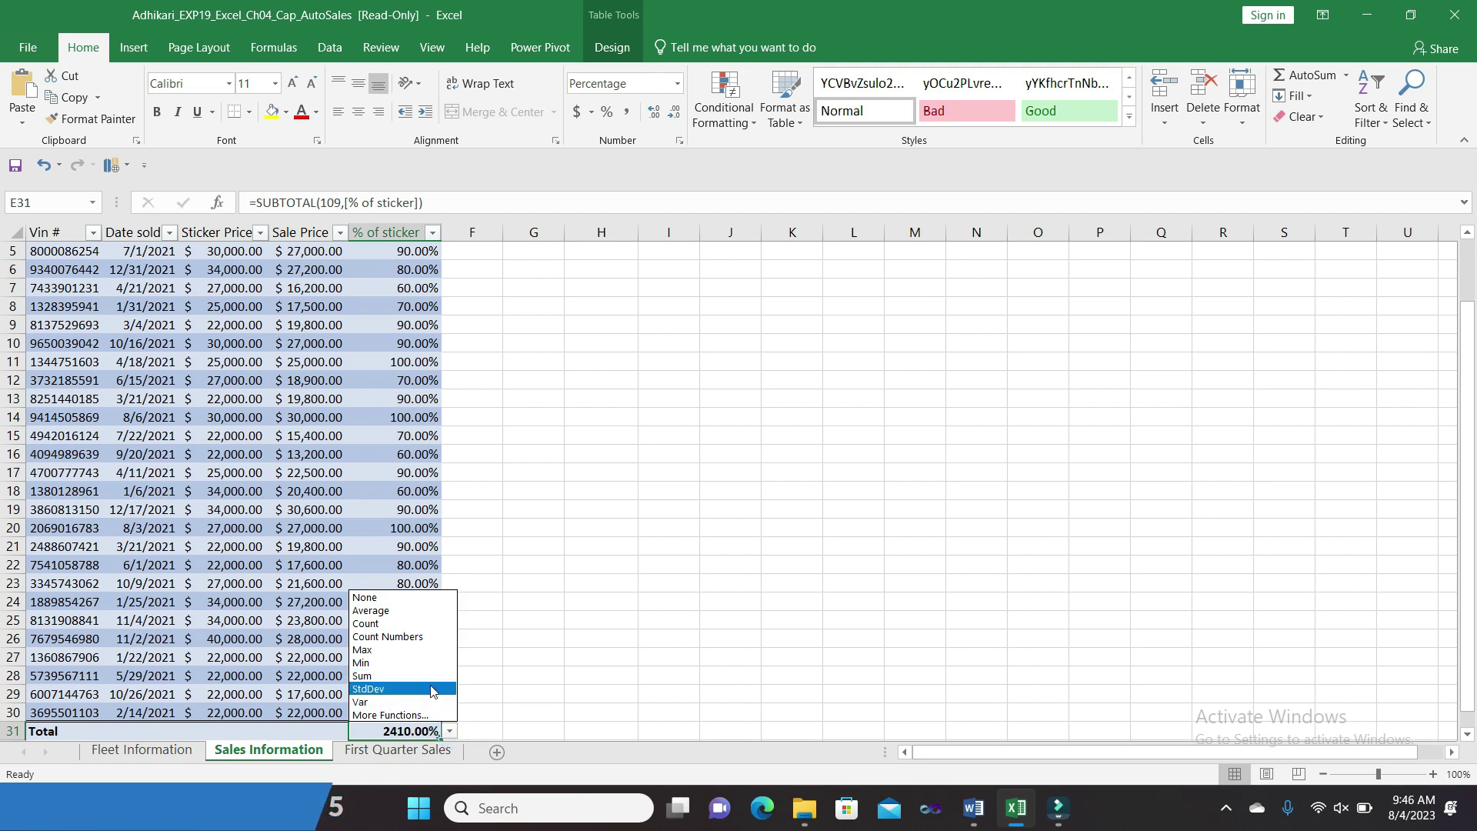
{"action": "left_click", "coordinate": [423, 615]}
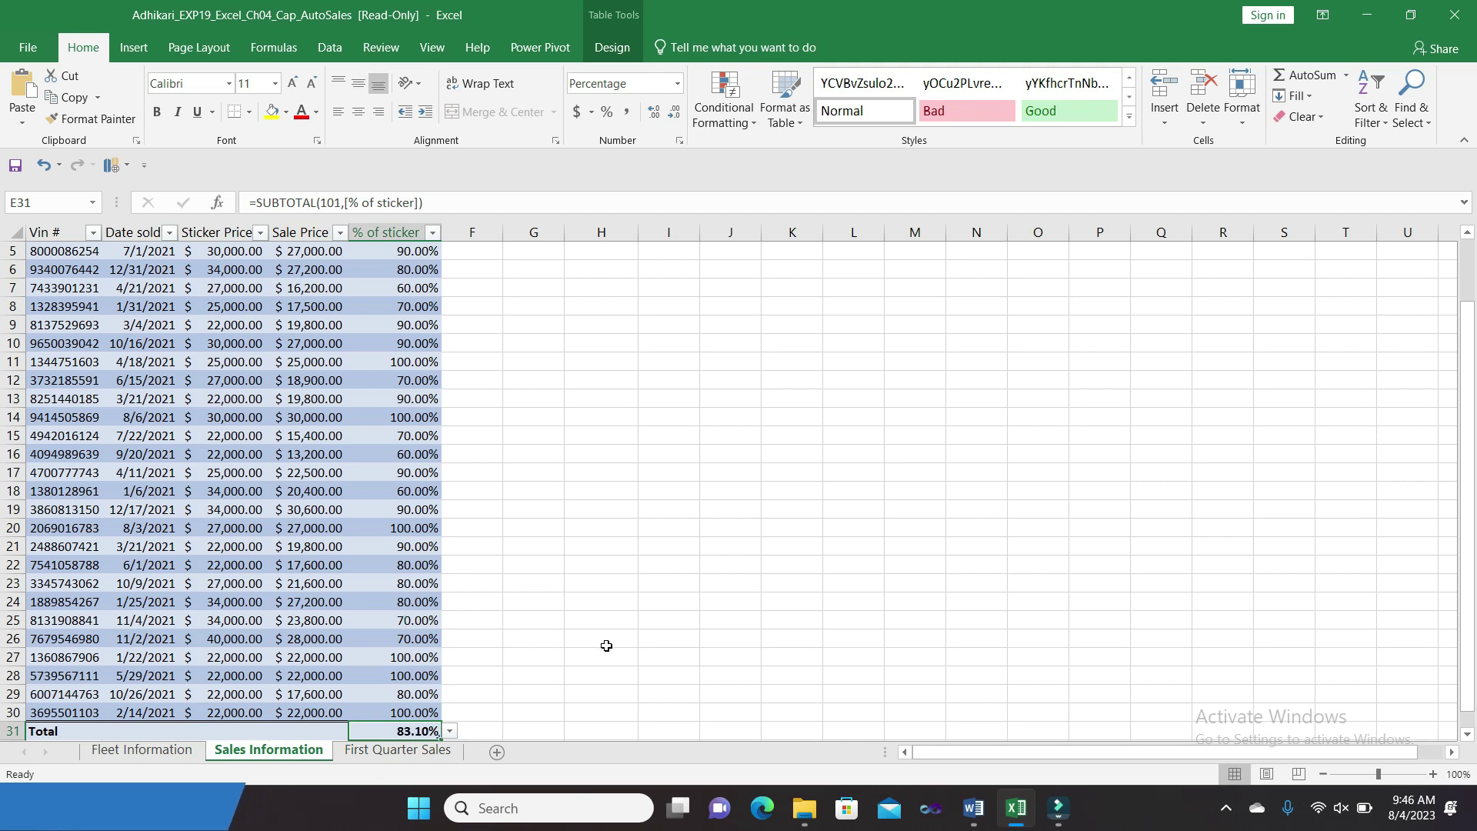
- Check the Sticker Price requirement in Word's instruction 13 and set that column's total to Sum in the Excel Sales table
{"action": "left_click", "coordinate": [971, 808]}
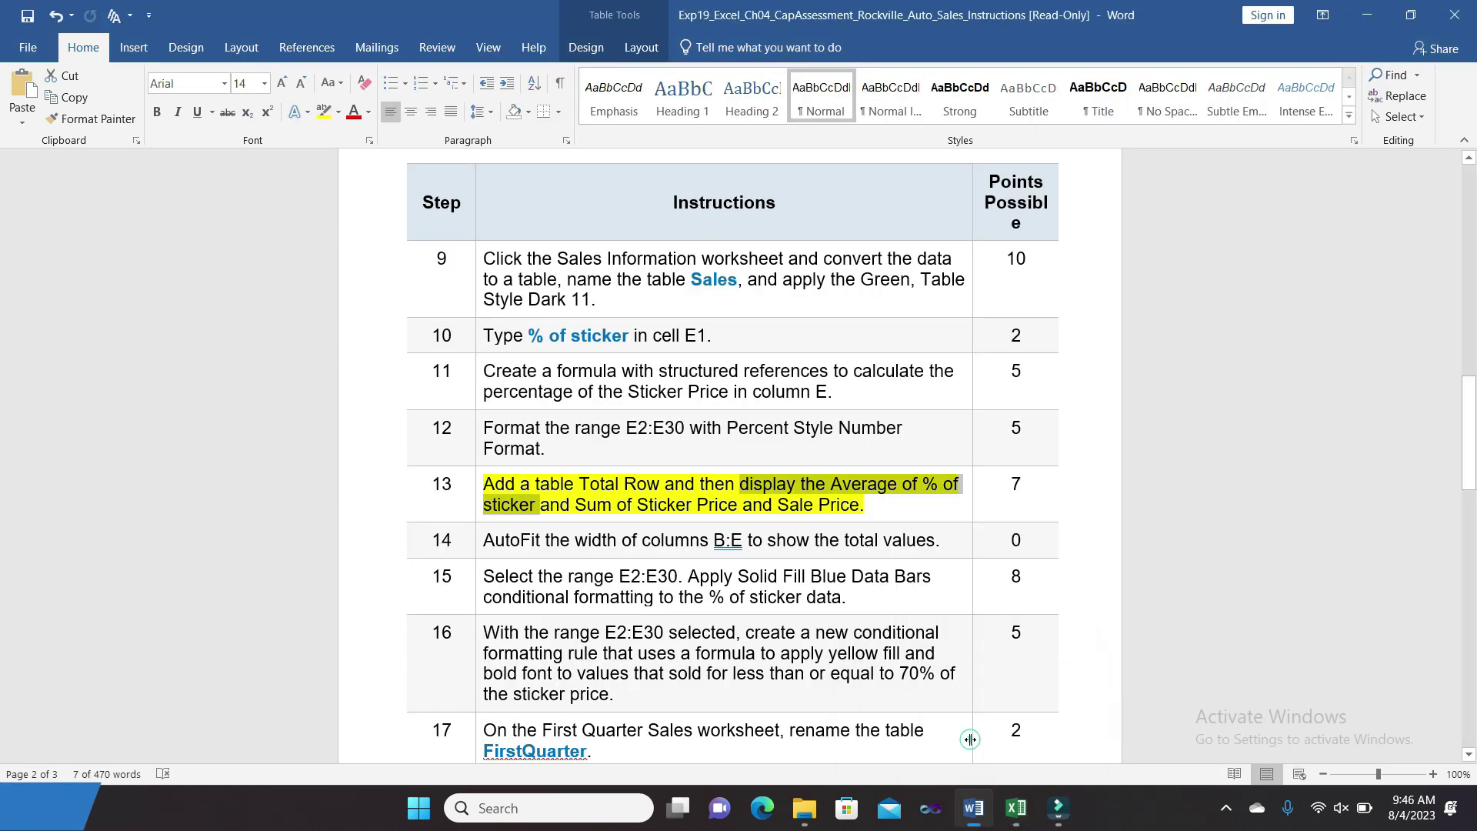
{"action": "left_click", "coordinate": [888, 502]}
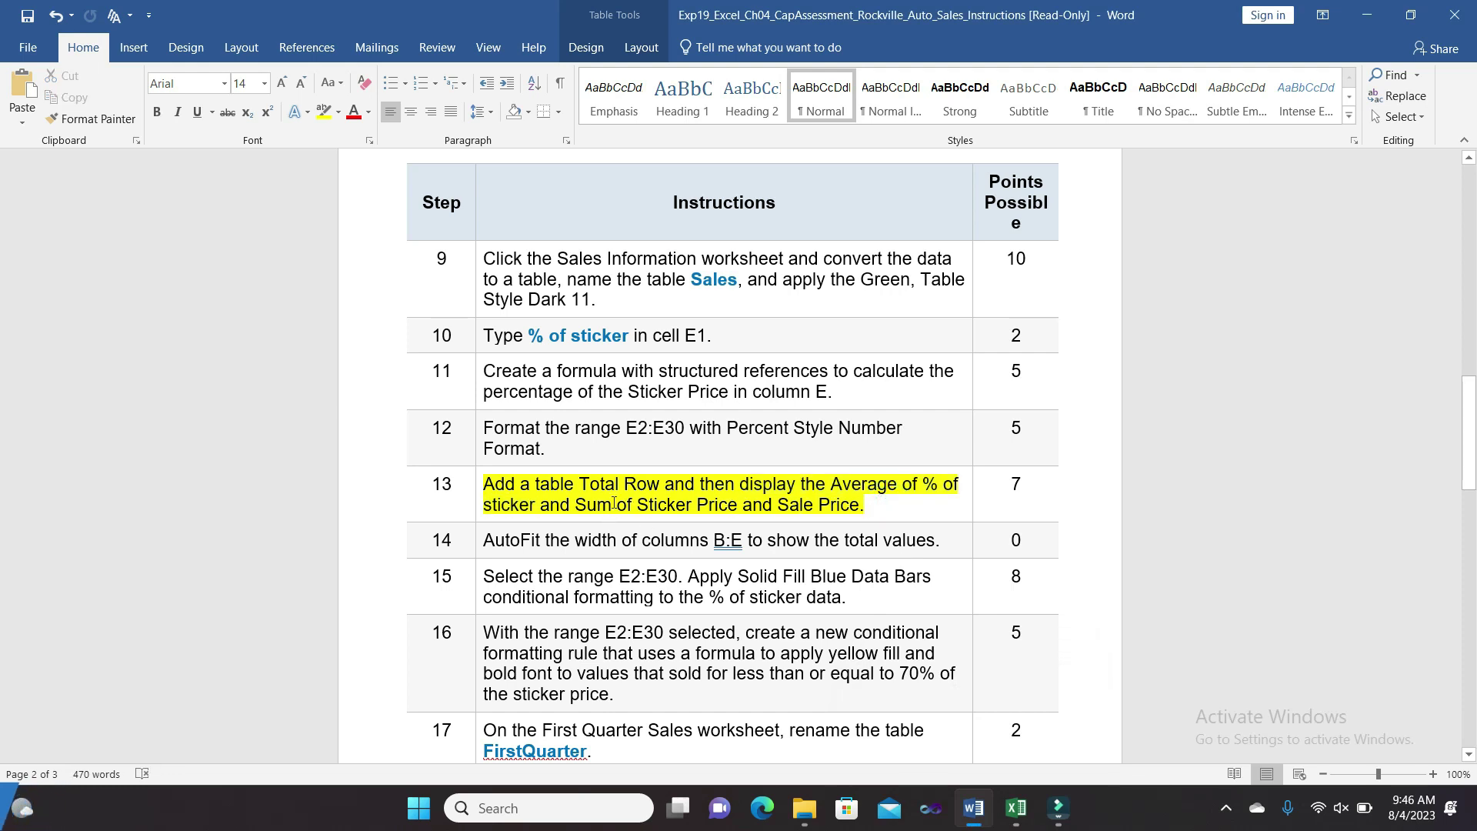
{"action": "left_click_drag", "start_coordinate": [582, 503], "coordinate": [740, 504]}
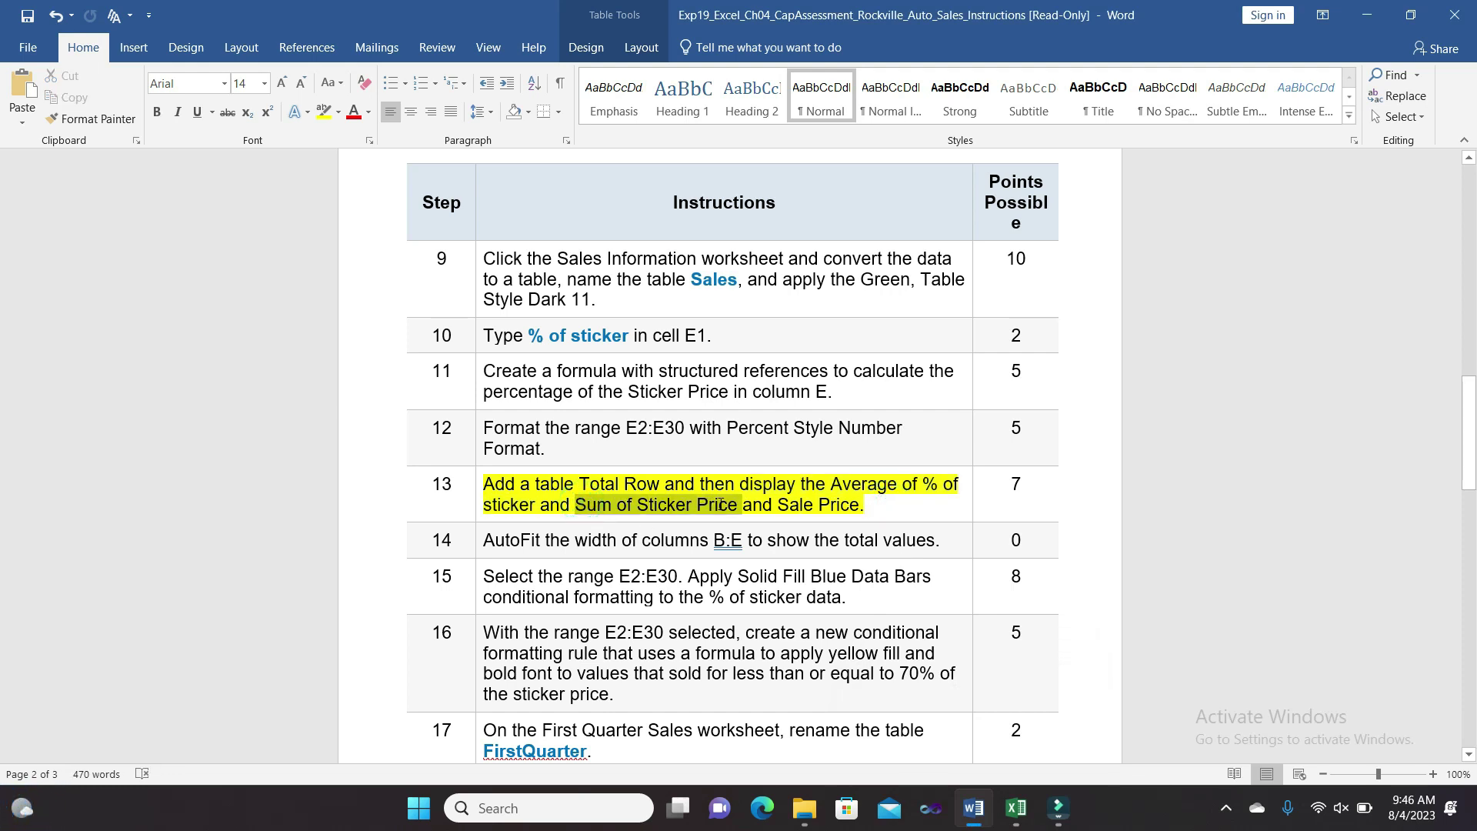
{"action": "mouse_move", "coordinate": [1015, 808]}
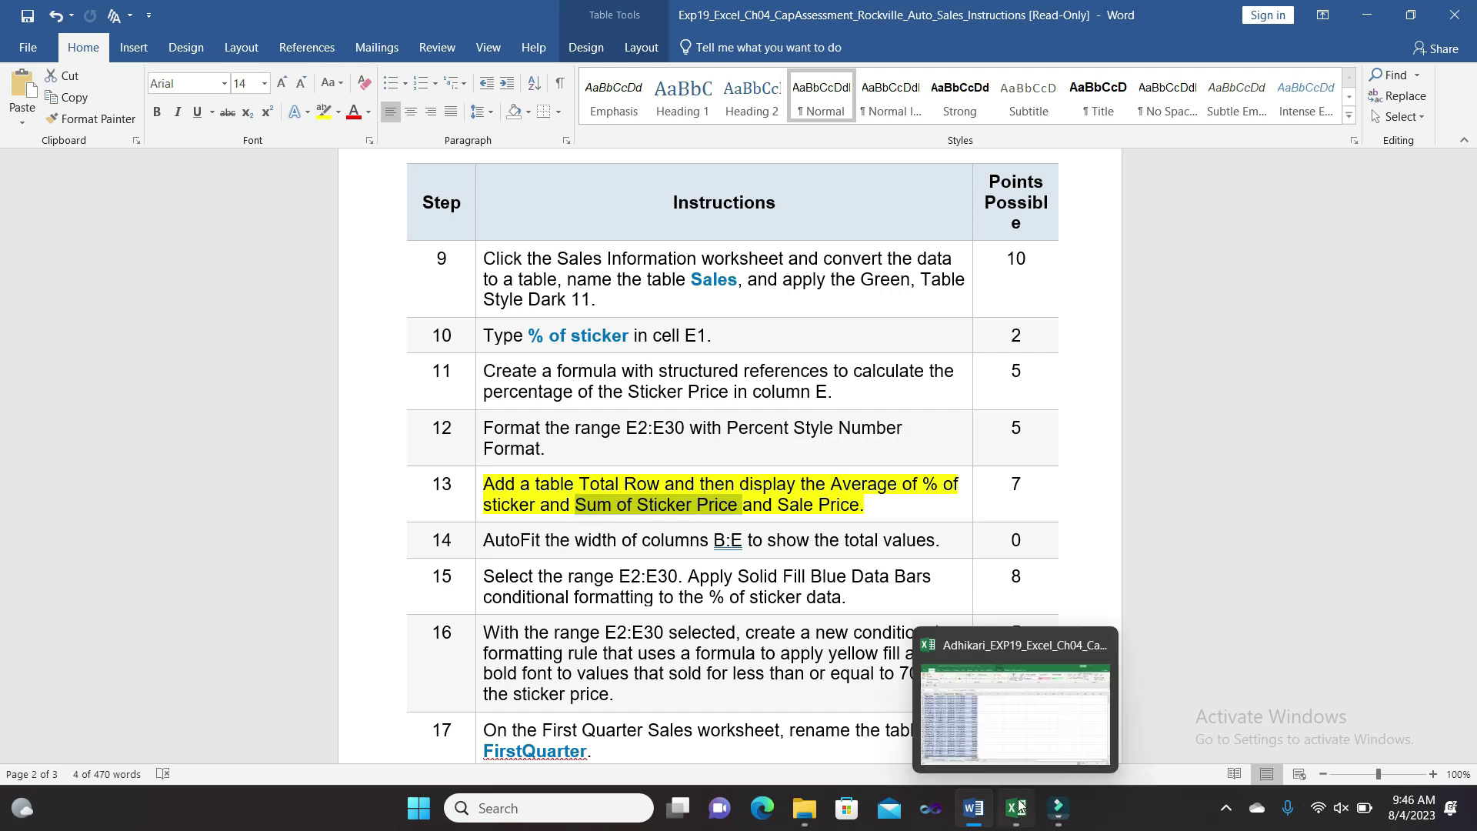
{"action": "left_click", "coordinate": [1016, 712]}
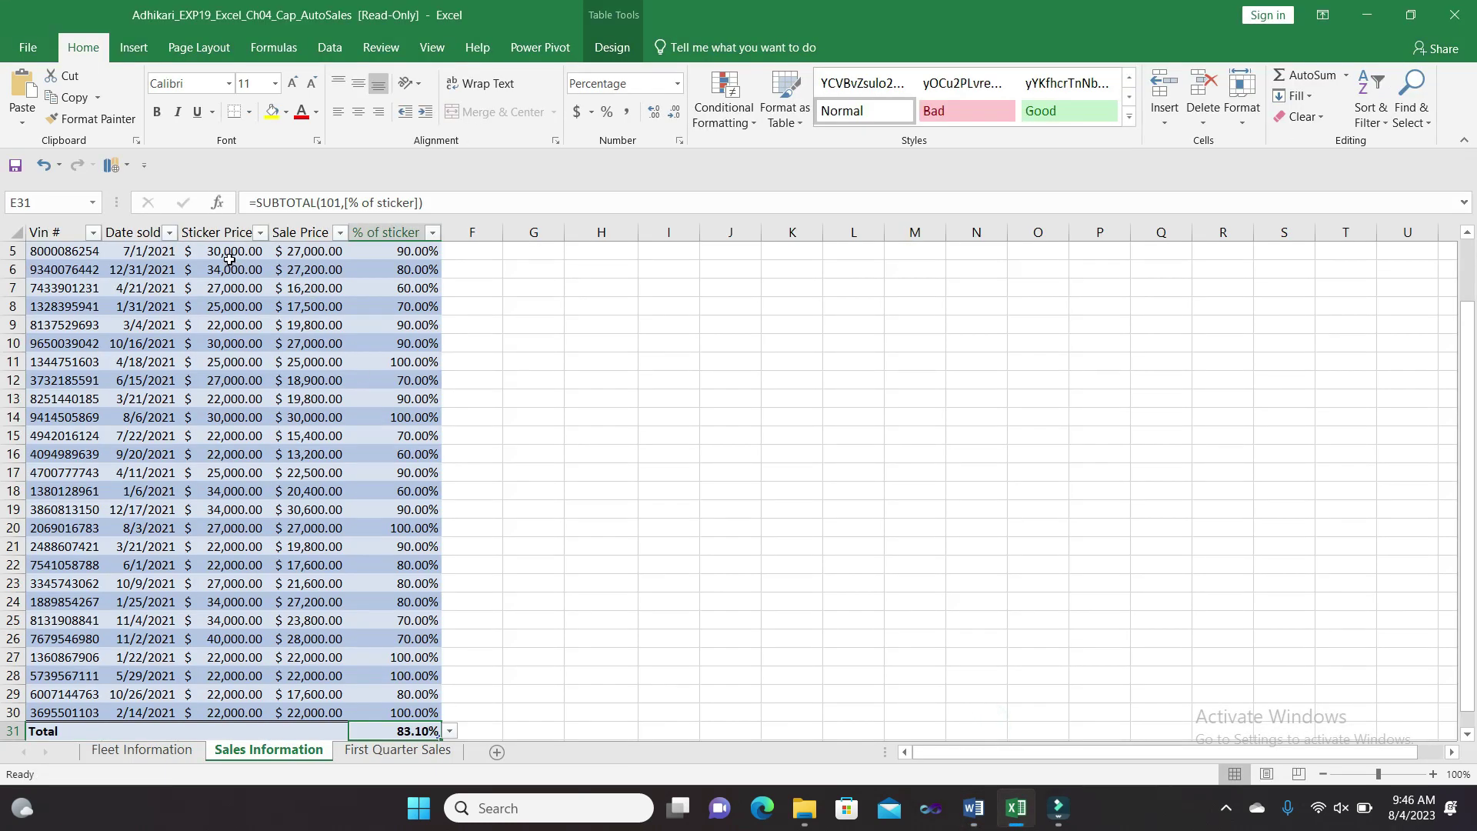
{"action": "left_click_drag", "start_coordinate": [1468, 532], "coordinate": [1469, 551]}
{"action": "left_click", "coordinate": [245, 708]}
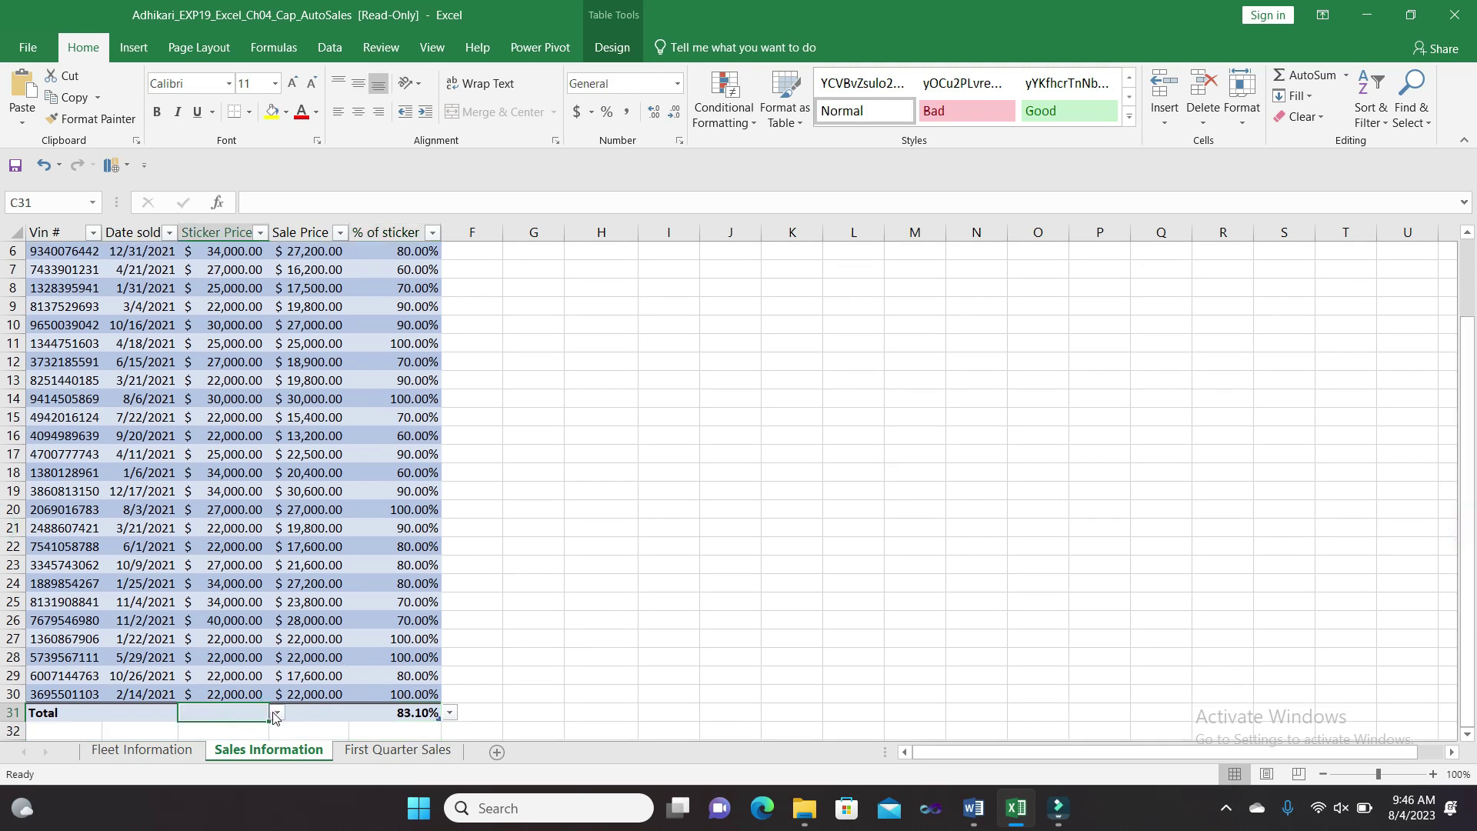
{"action": "left_click", "coordinate": [276, 712]}
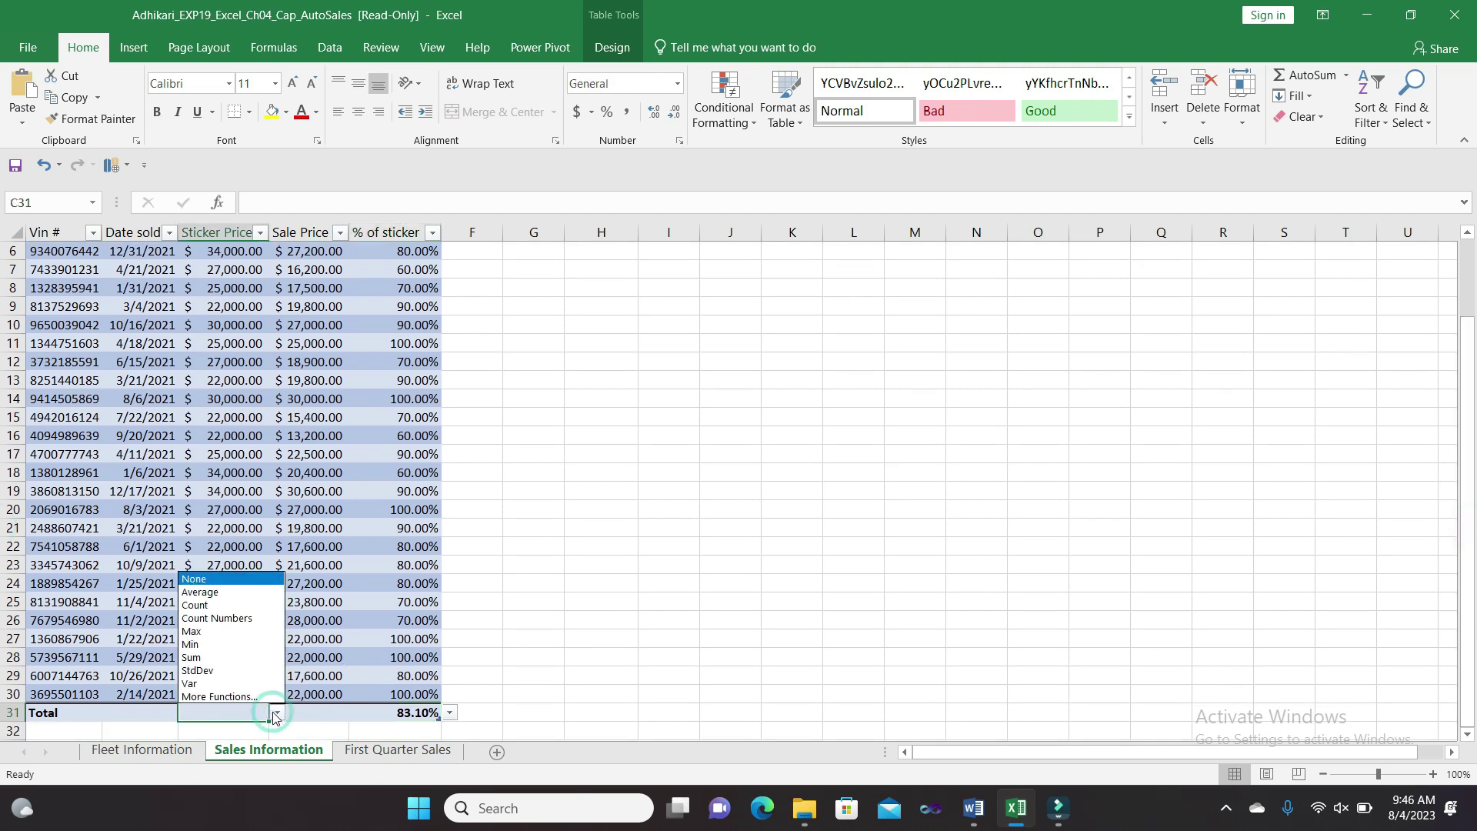
{"action": "left_click", "coordinate": [237, 658]}
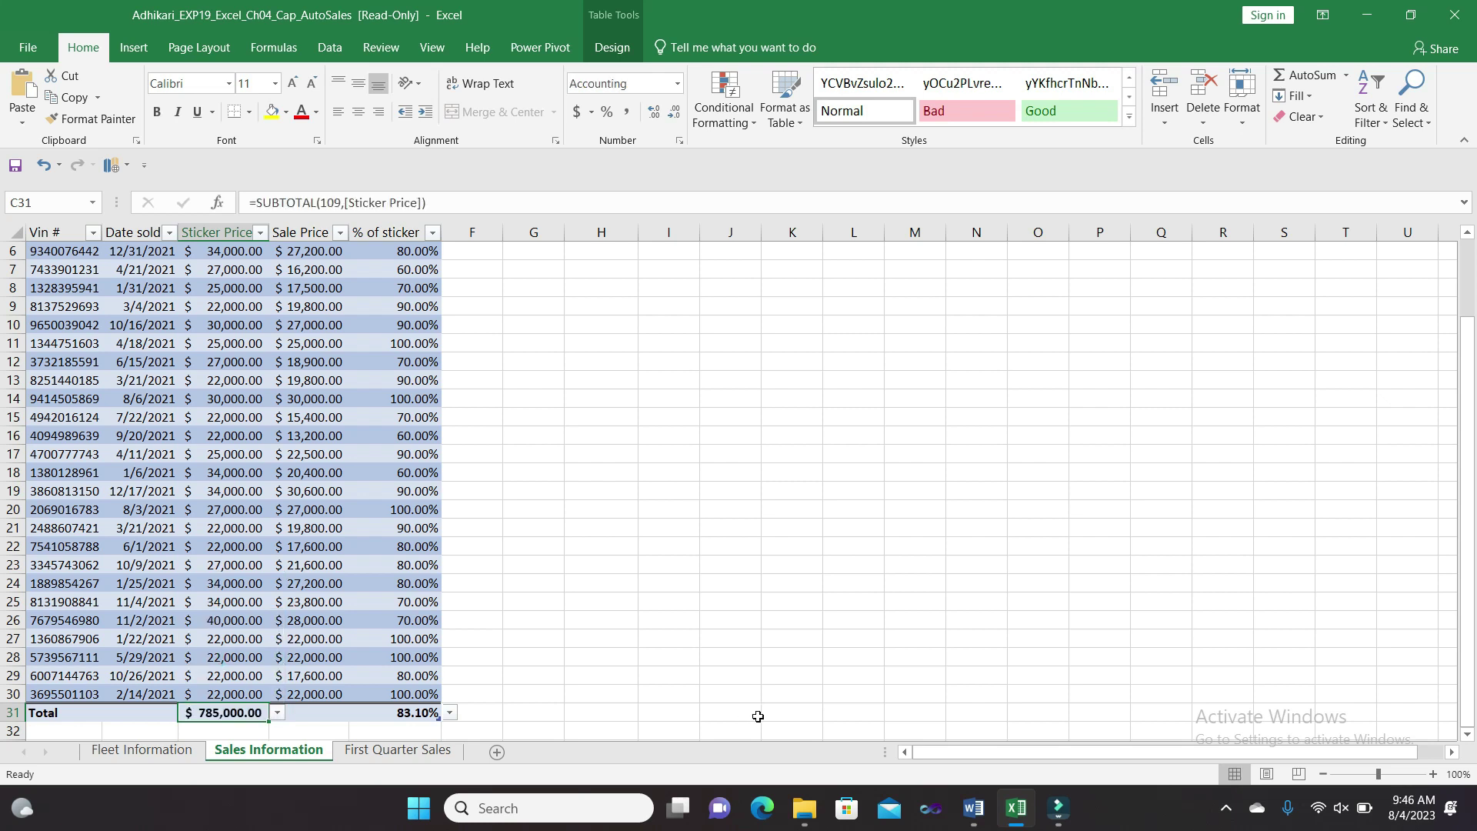
- Check the Sale Price requirement in Word's instruction 13 and set that column's total to Sum in the Excel Sales table
{"action": "mouse_move", "coordinate": [973, 808]}
{"action": "left_click", "coordinate": [952, 741]}
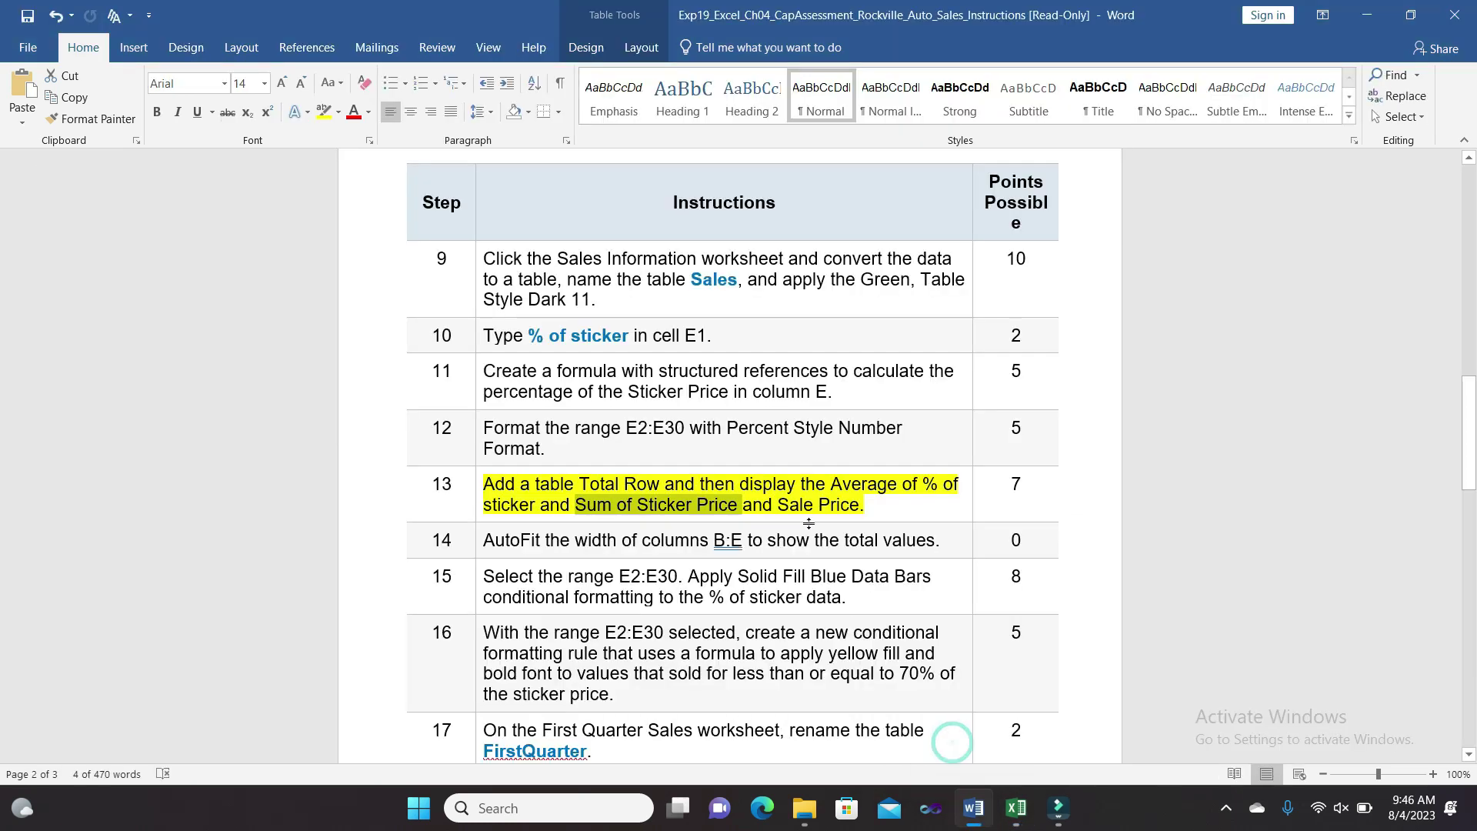
{"action": "left_click_drag", "start_coordinate": [779, 506], "coordinate": [845, 508]}
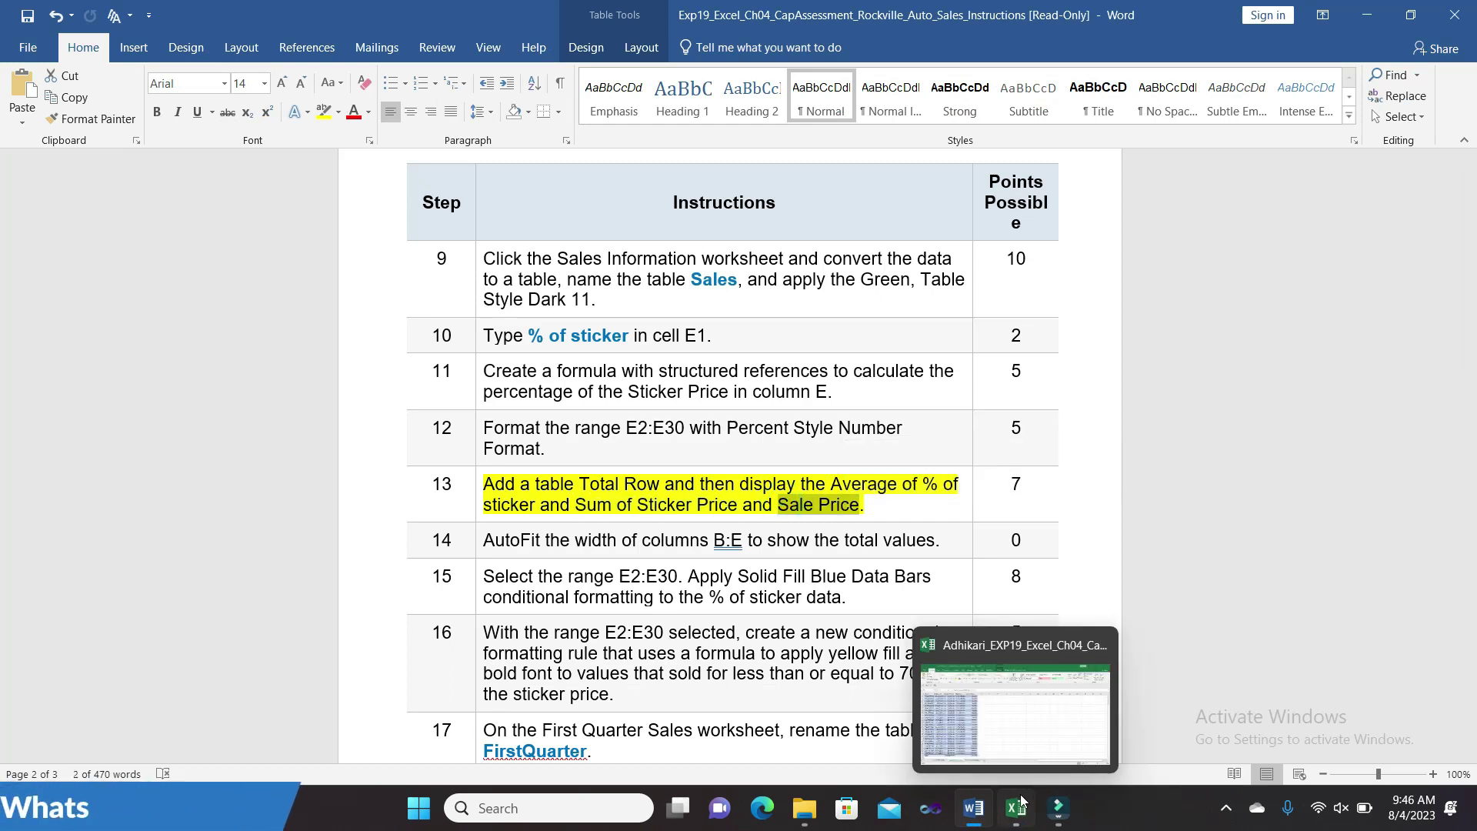
{"action": "left_click", "coordinate": [1021, 803]}
{"action": "left_click", "coordinate": [337, 712]}
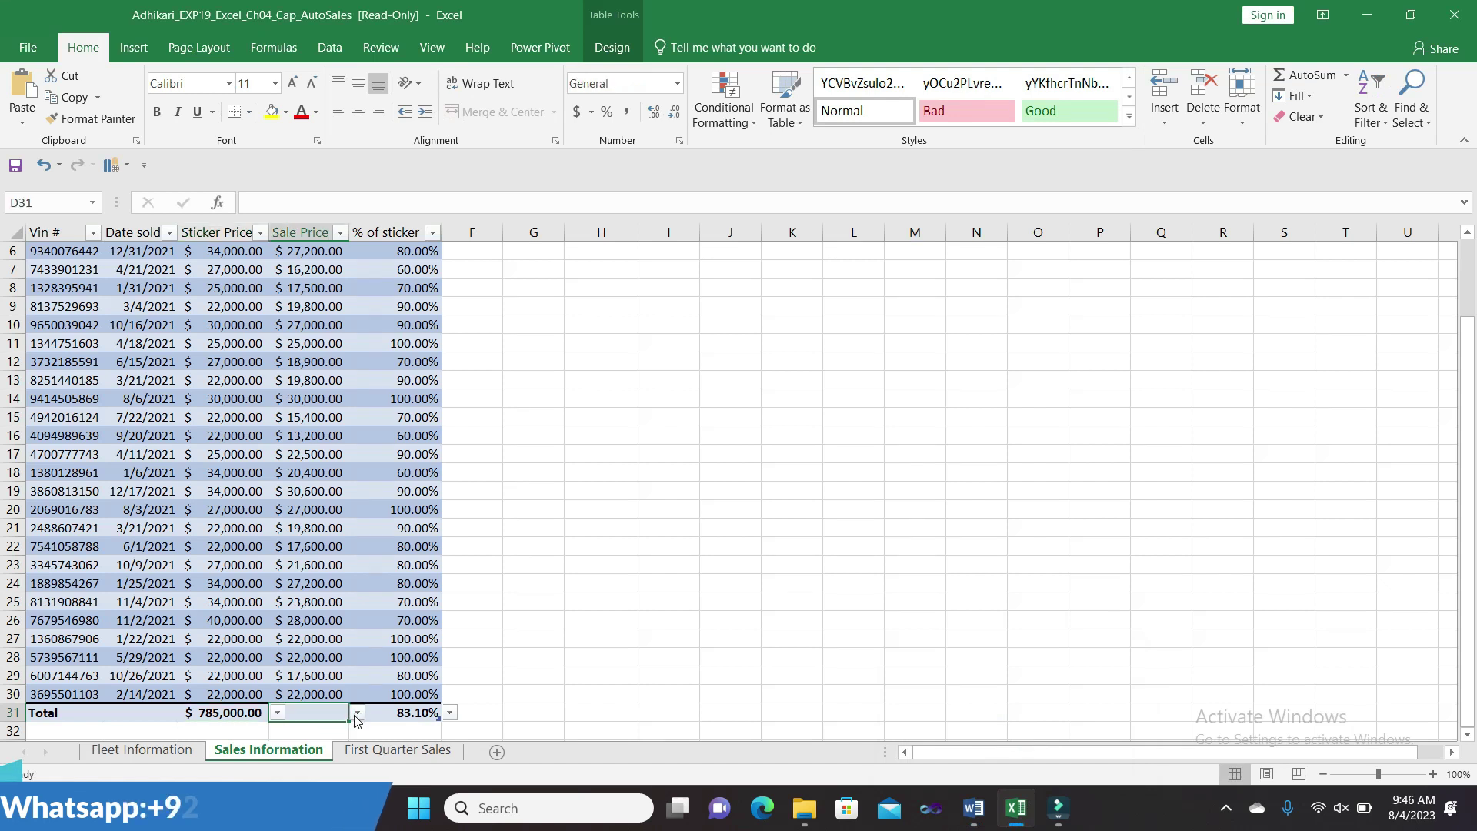
{"action": "left_click", "coordinate": [357, 714]}
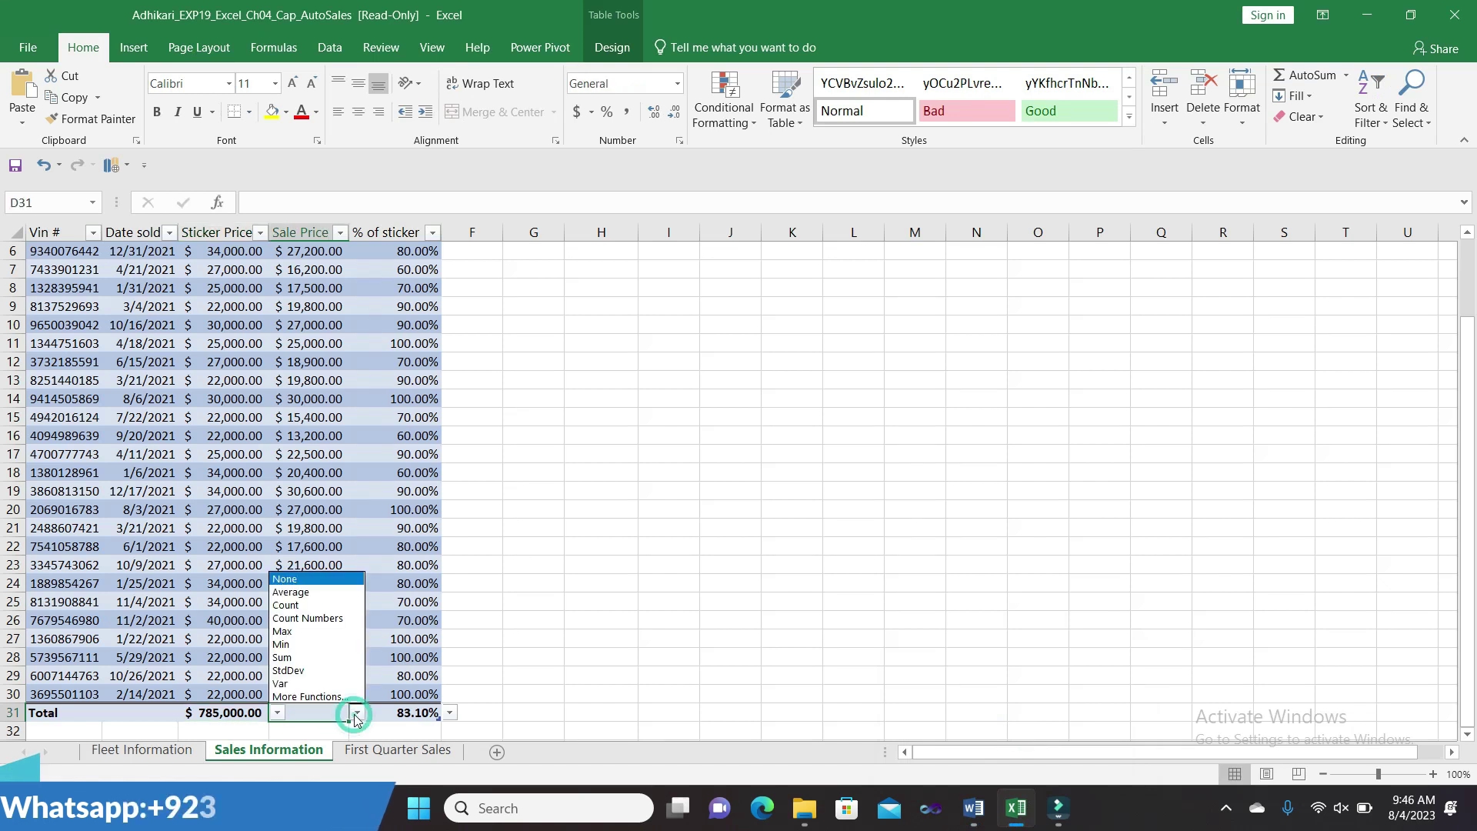
{"action": "left_click", "coordinate": [327, 657]}
{"action": "left_click", "coordinate": [592, 691]}
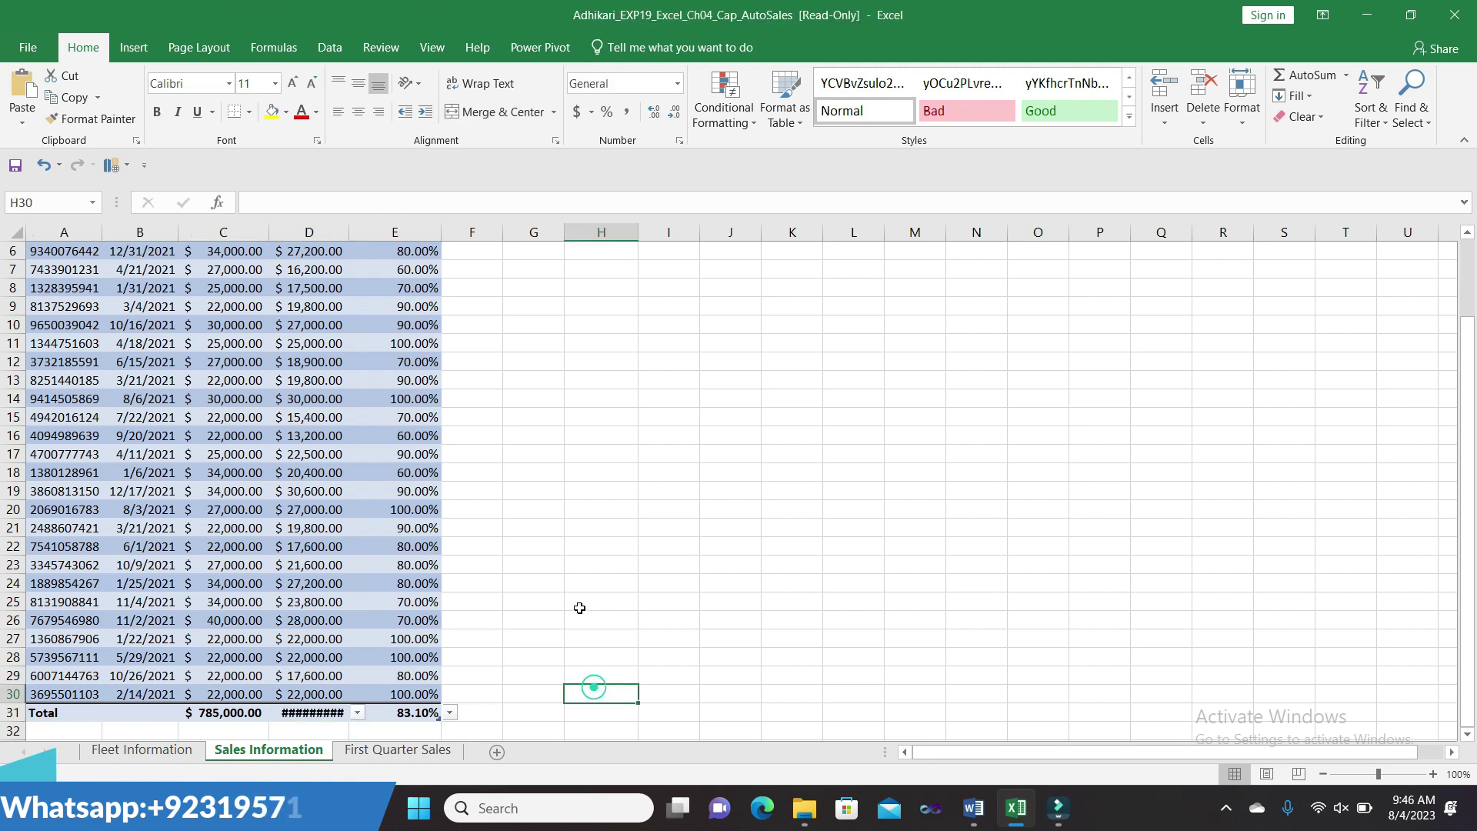
- Widen the Sale Price column so its total fits, and switch back to the Word instructions
{"action": "left_click_drag", "start_coordinate": [349, 232], "coordinate": [384, 235]}
{"action": "left_click", "coordinate": [685, 510]}
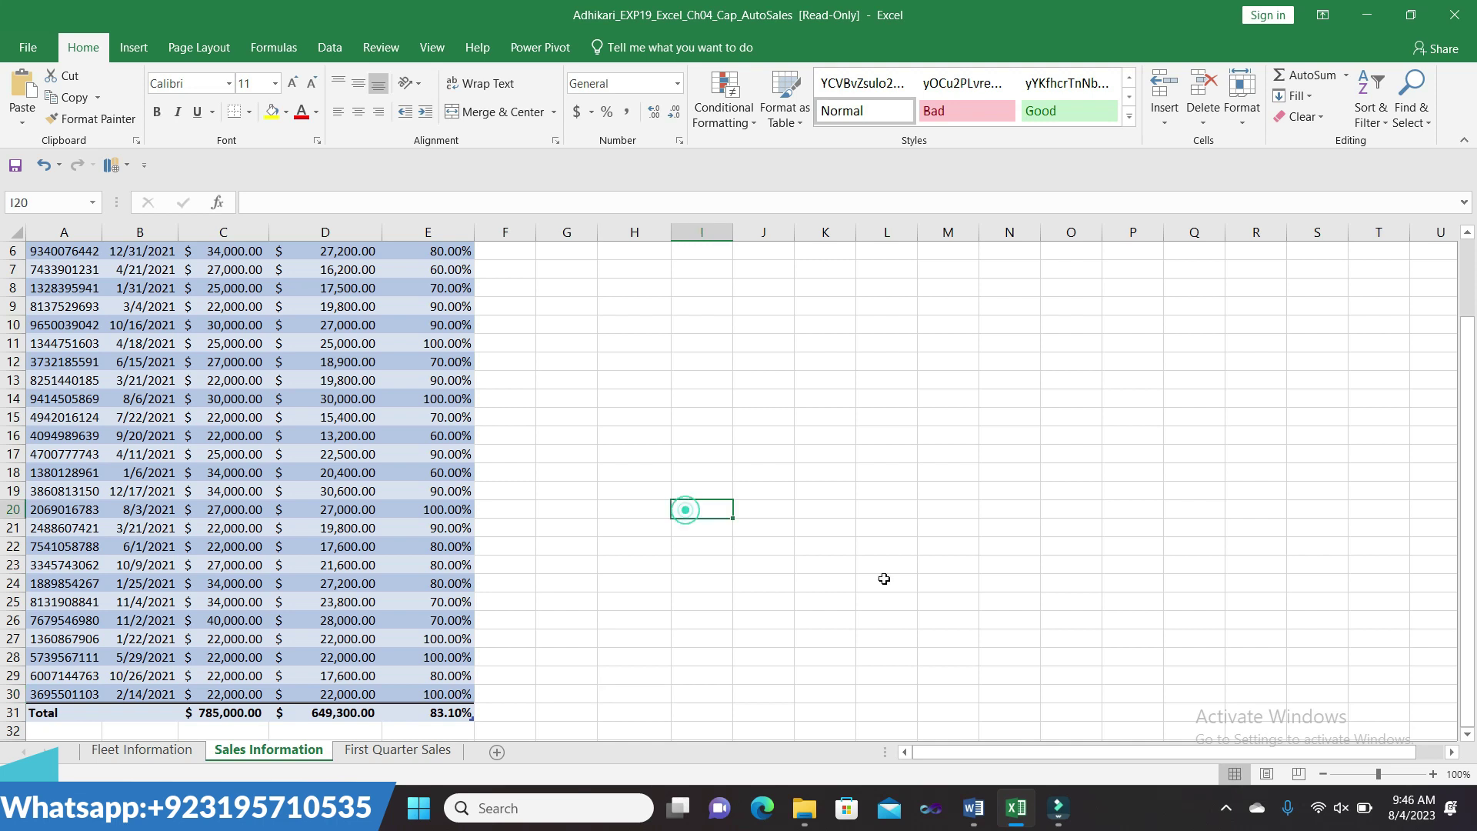
{"action": "left_click", "coordinate": [976, 805]}
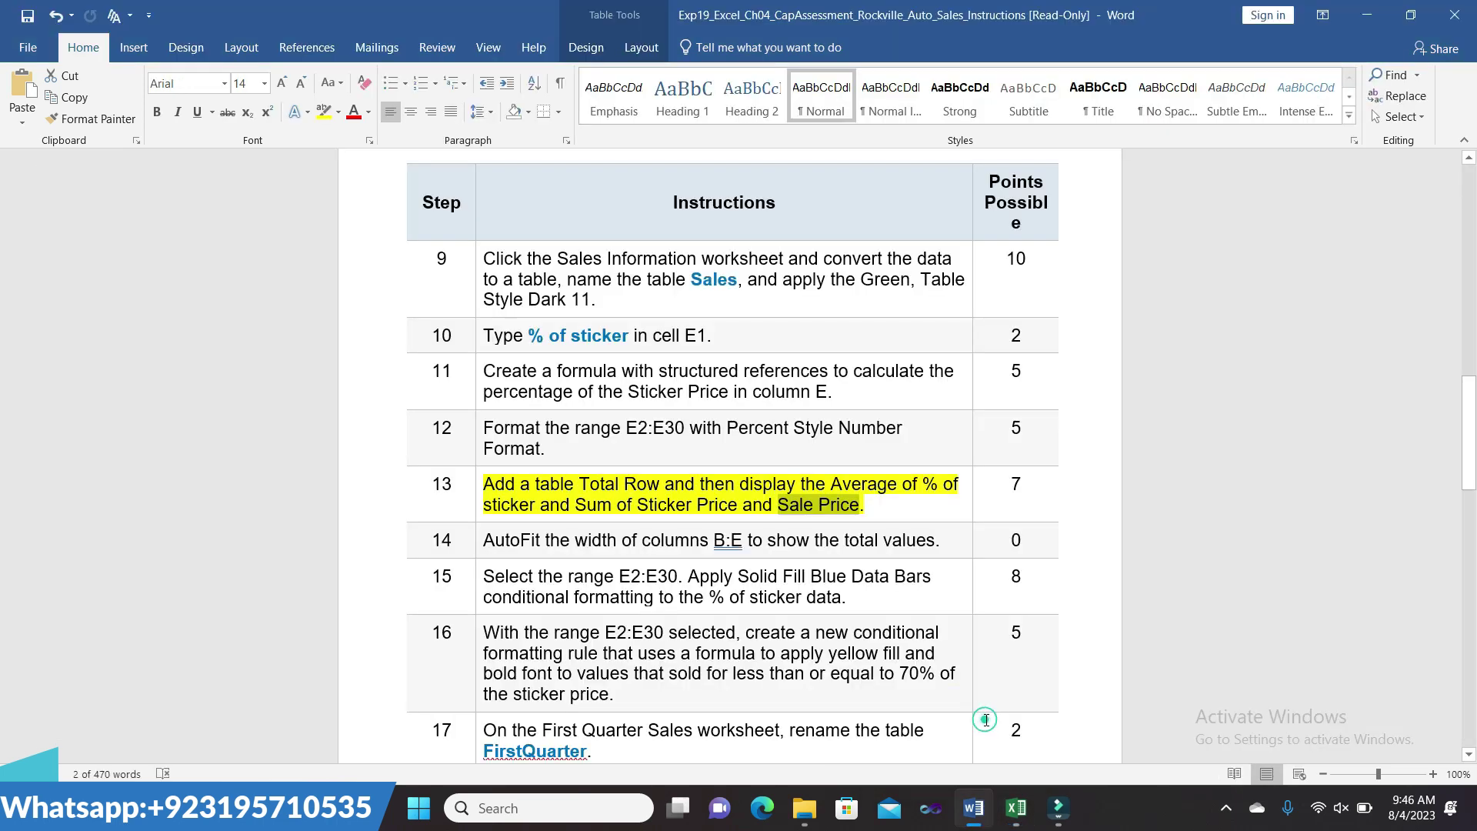
- Move the yellow highlight in the Word instructions from instruction 13 to instruction 14
{"action": "left_click", "coordinate": [548, 449]}
{"action": "mouse_move", "coordinate": [1462, 425]}
{"action": "left_mouse_down"}
{"action": "mouse_move", "coordinate": [1462, 497]}
{"action": "mouse_move", "coordinate": [1462, 429]}
{"action": "left_mouse_up"}
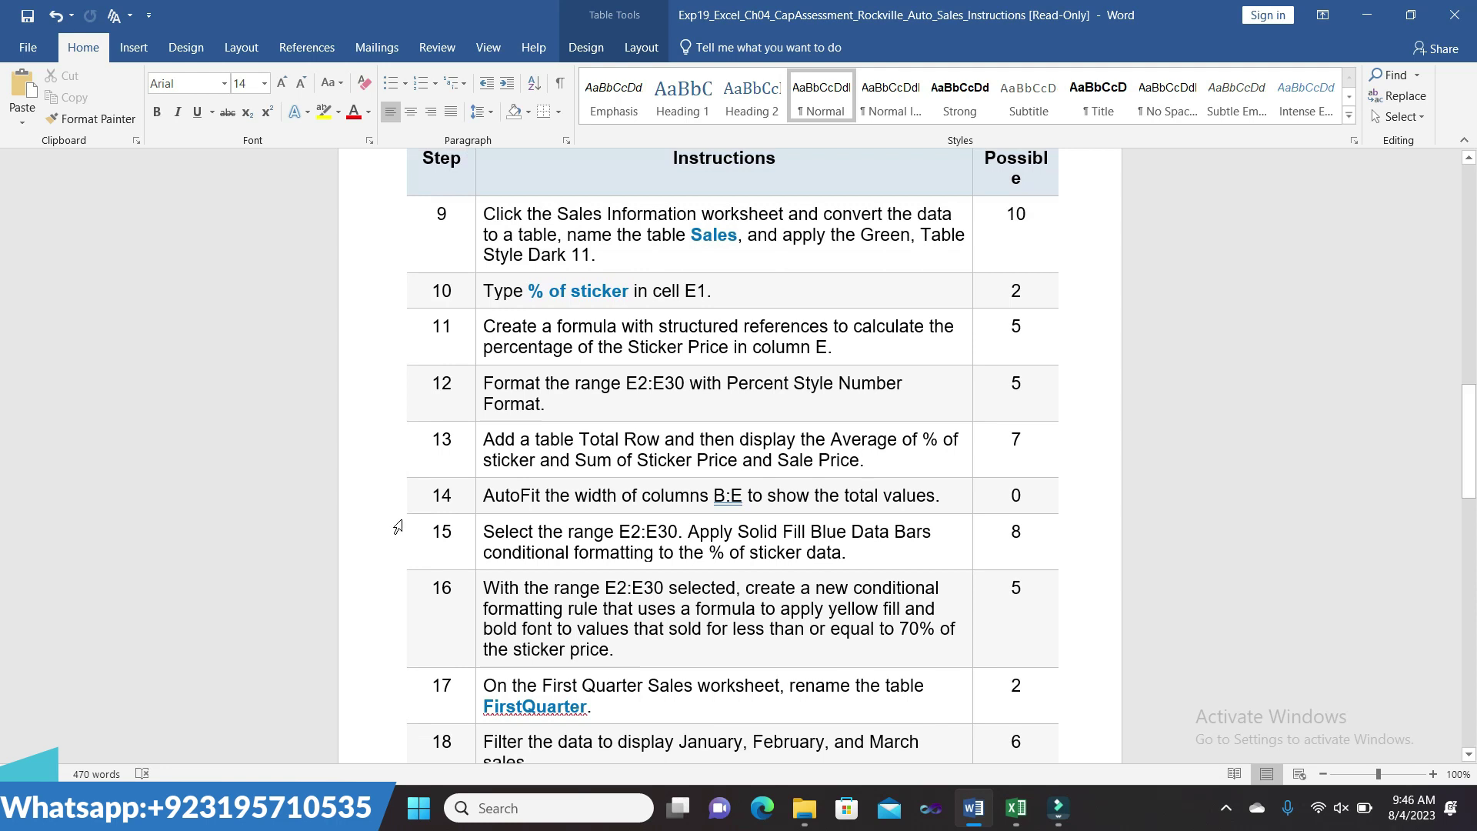
{"action": "left_click", "coordinate": [483, 497]}
{"action": "left_click", "coordinate": [478, 496]}
{"action": "left_click", "coordinate": [552, 463]}
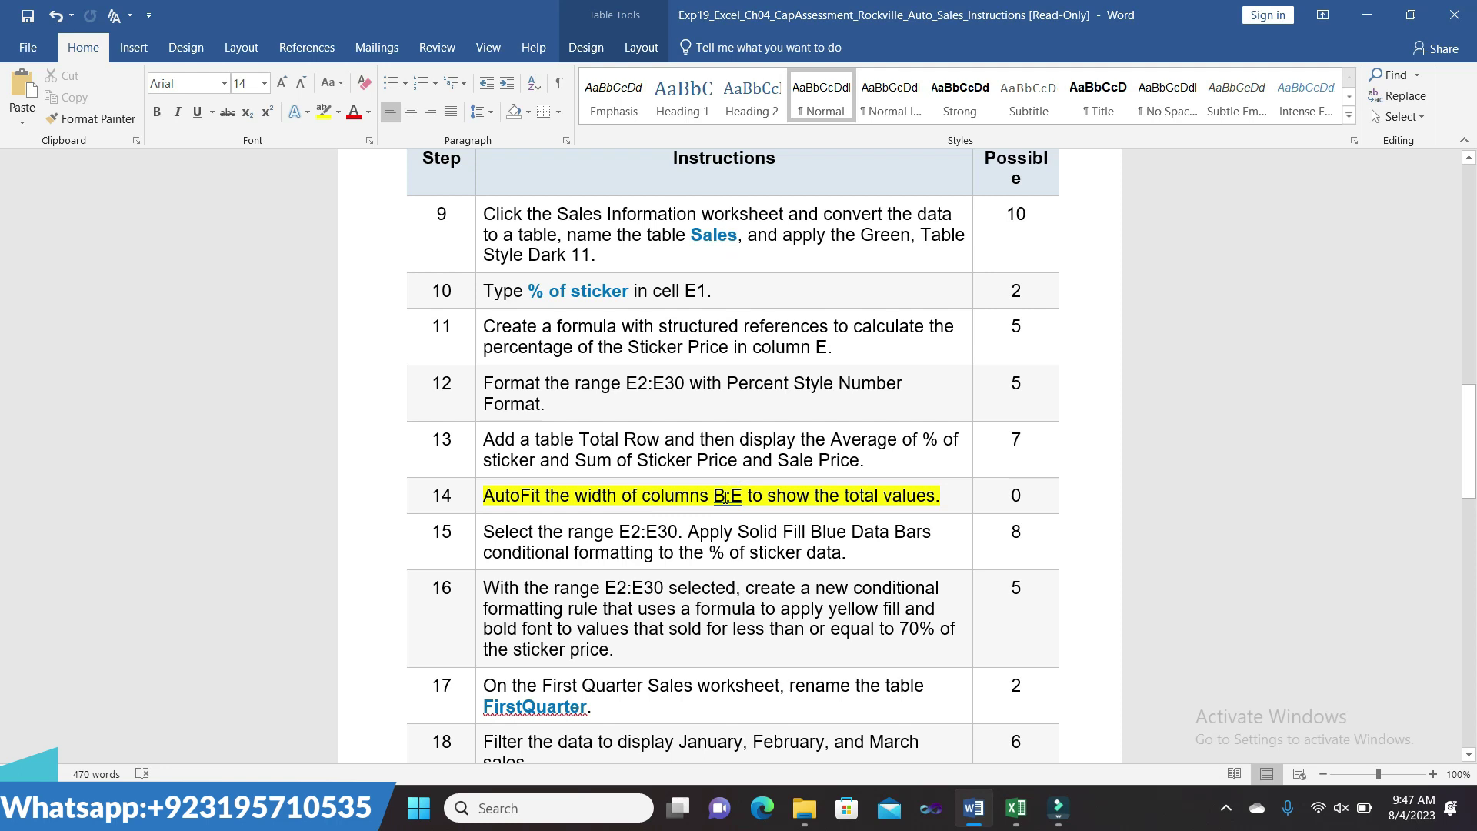
- Check the B:E column range in Word's instruction 14 and switch to the Excel workbook
{"action": "double_click", "coordinate": [735, 496]}
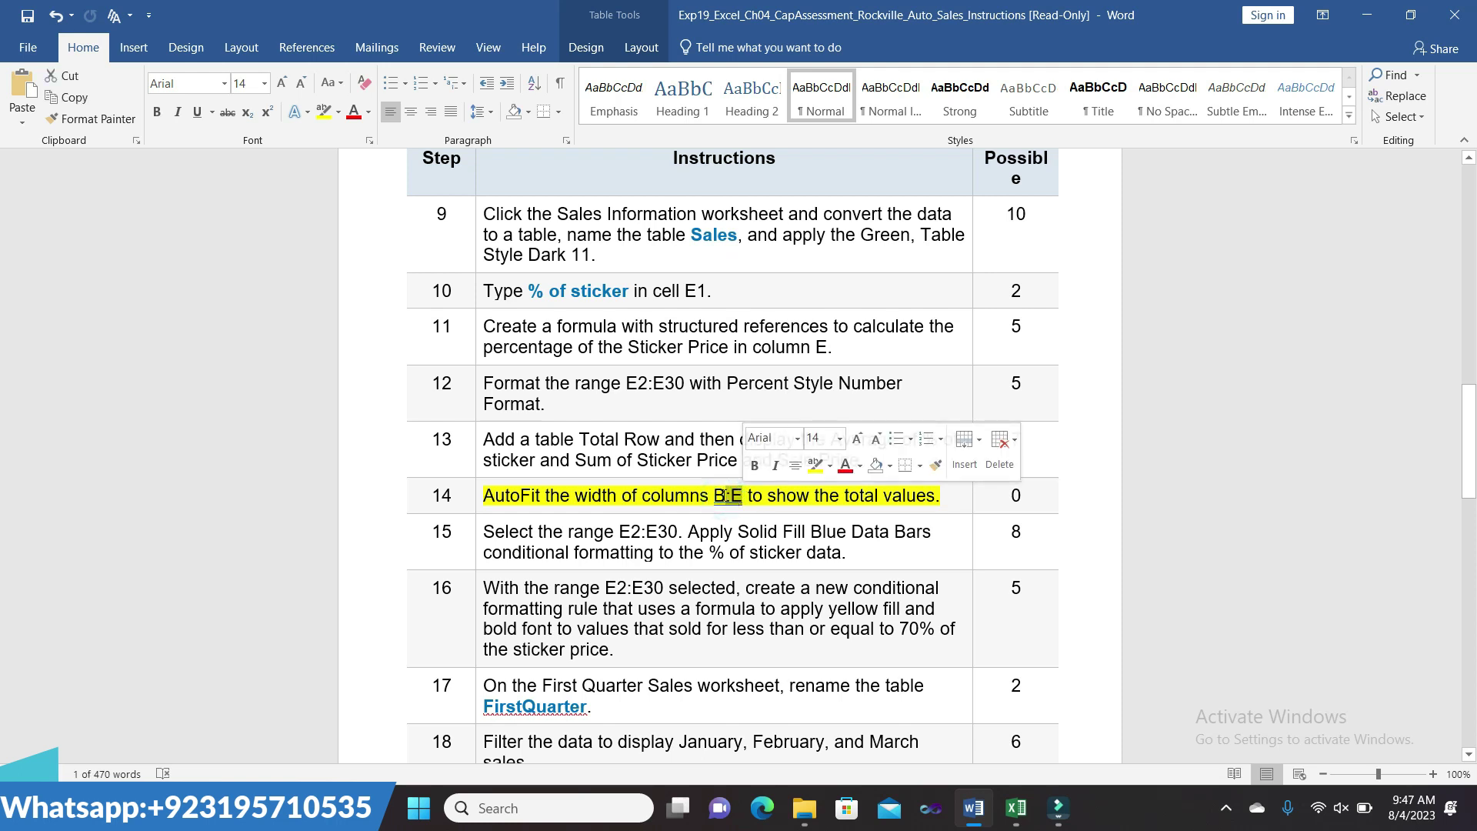
{"action": "left_click", "coordinate": [715, 496]}
{"action": "double_click", "coordinate": [716, 497]}
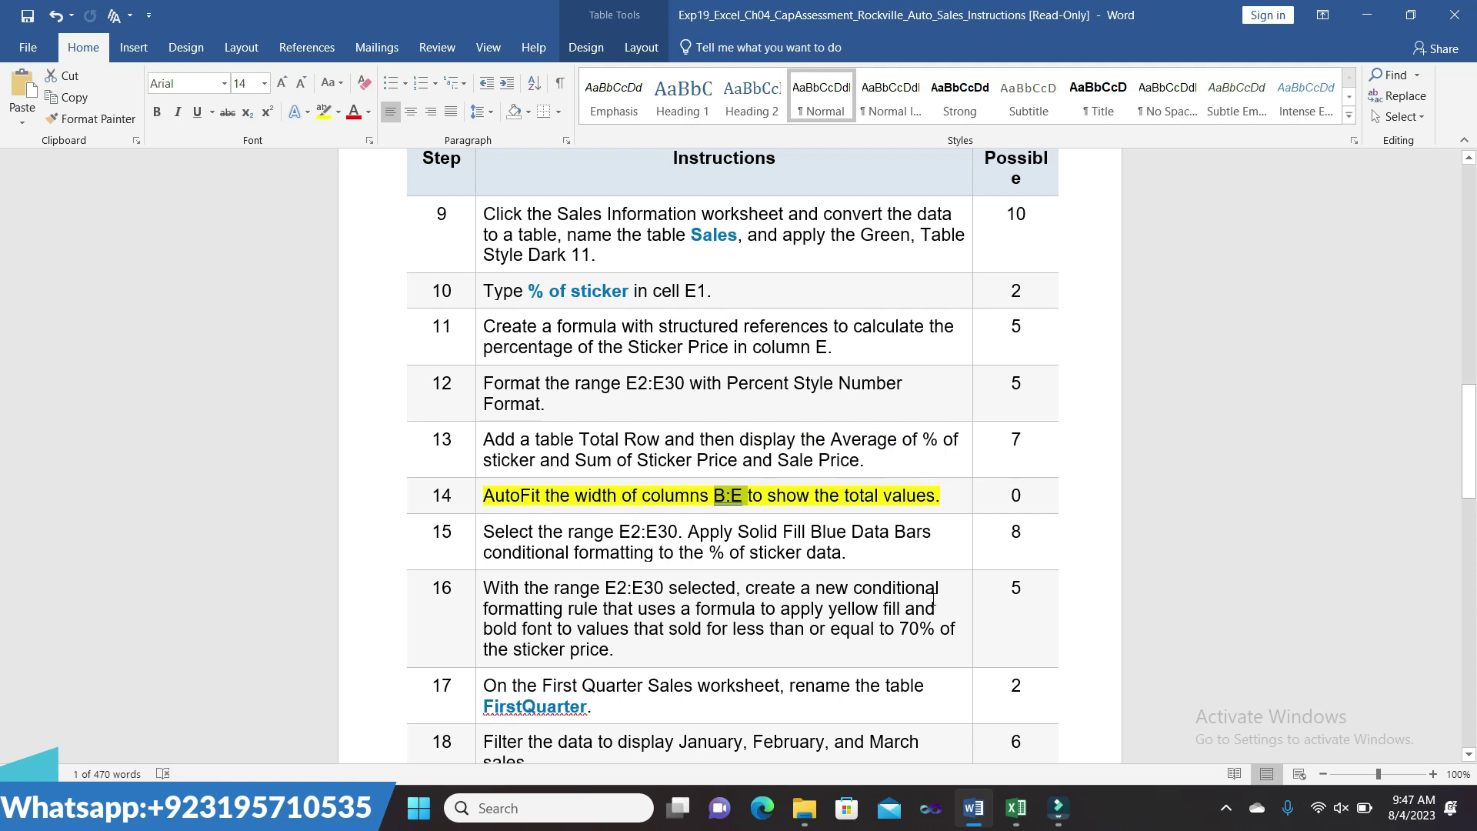
{"action": "mouse_move", "coordinate": [1015, 808]}
{"action": "left_click", "coordinate": [988, 709]}
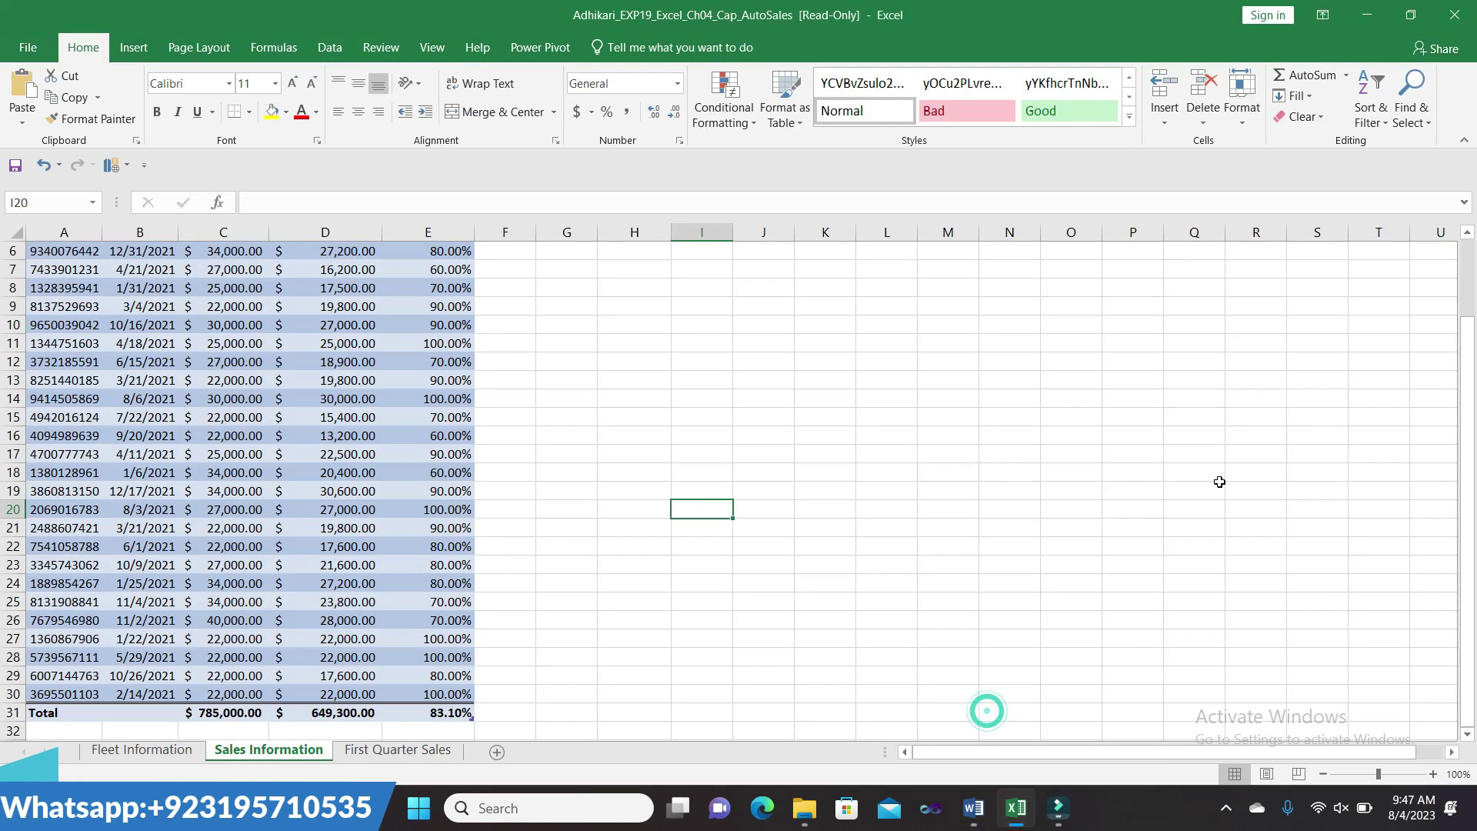
- AutoFit the width of columns B:E on the Sales Information worksheet
{"action": "left_click_drag", "start_coordinate": [1466, 531], "coordinate": [1466, 452]}
{"action": "left_click", "coordinate": [157, 231]}
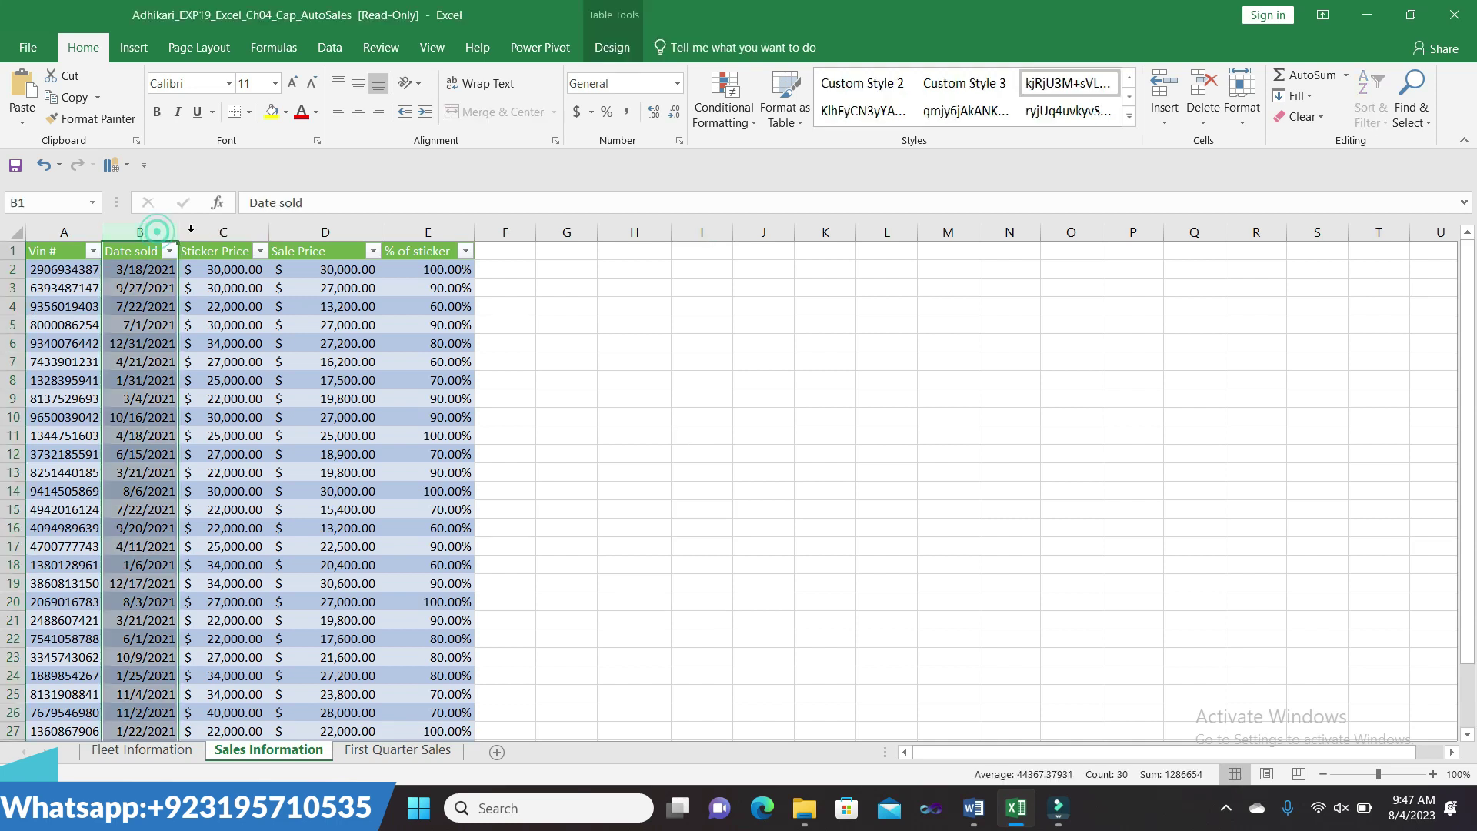
{"action": "left_click", "coordinate": [199, 231]}
{"action": "left_click_drag", "start_coordinate": [141, 232], "coordinate": [410, 304]}
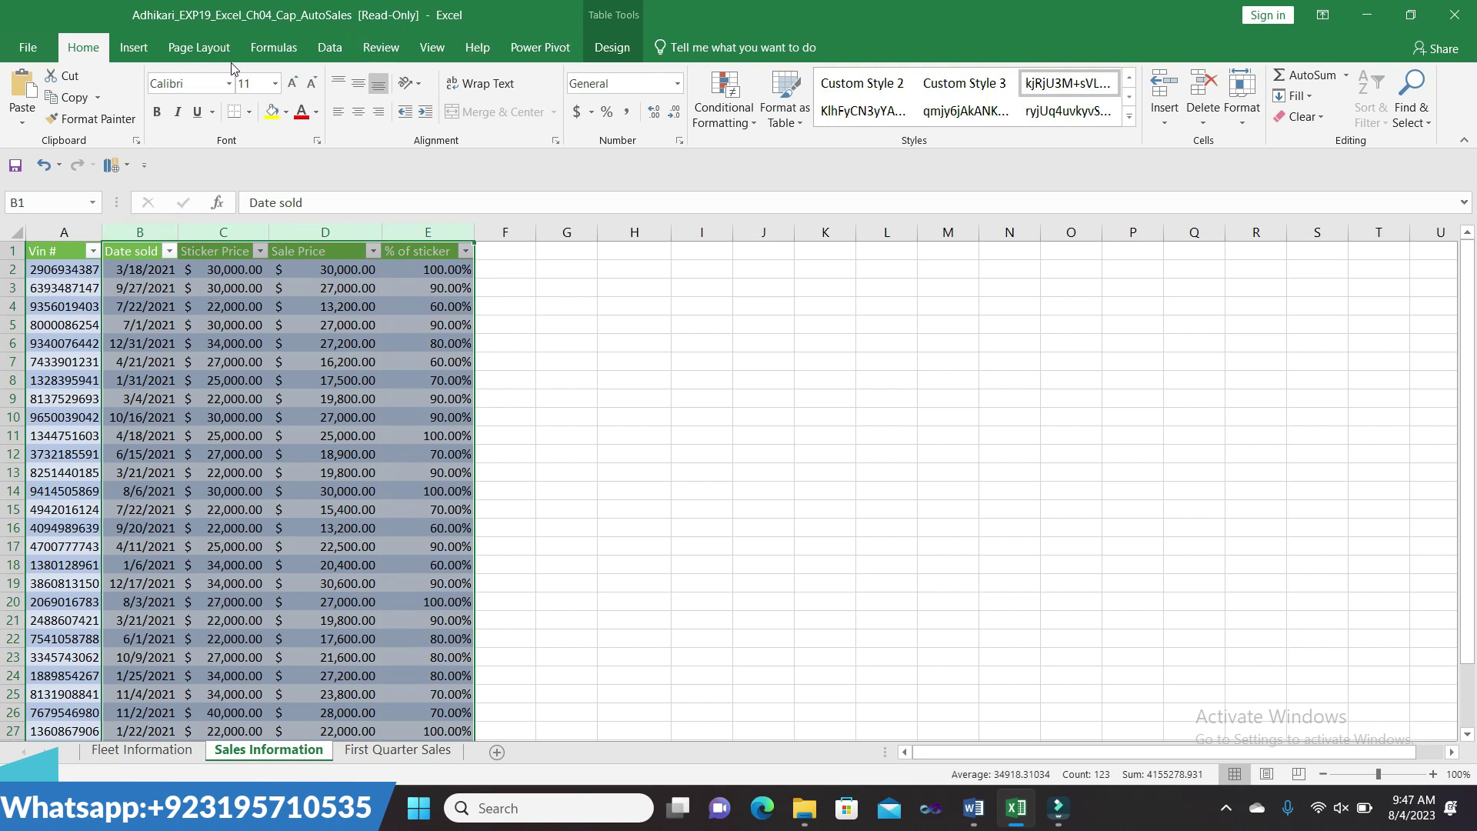
{"action": "left_click", "coordinate": [133, 46]}
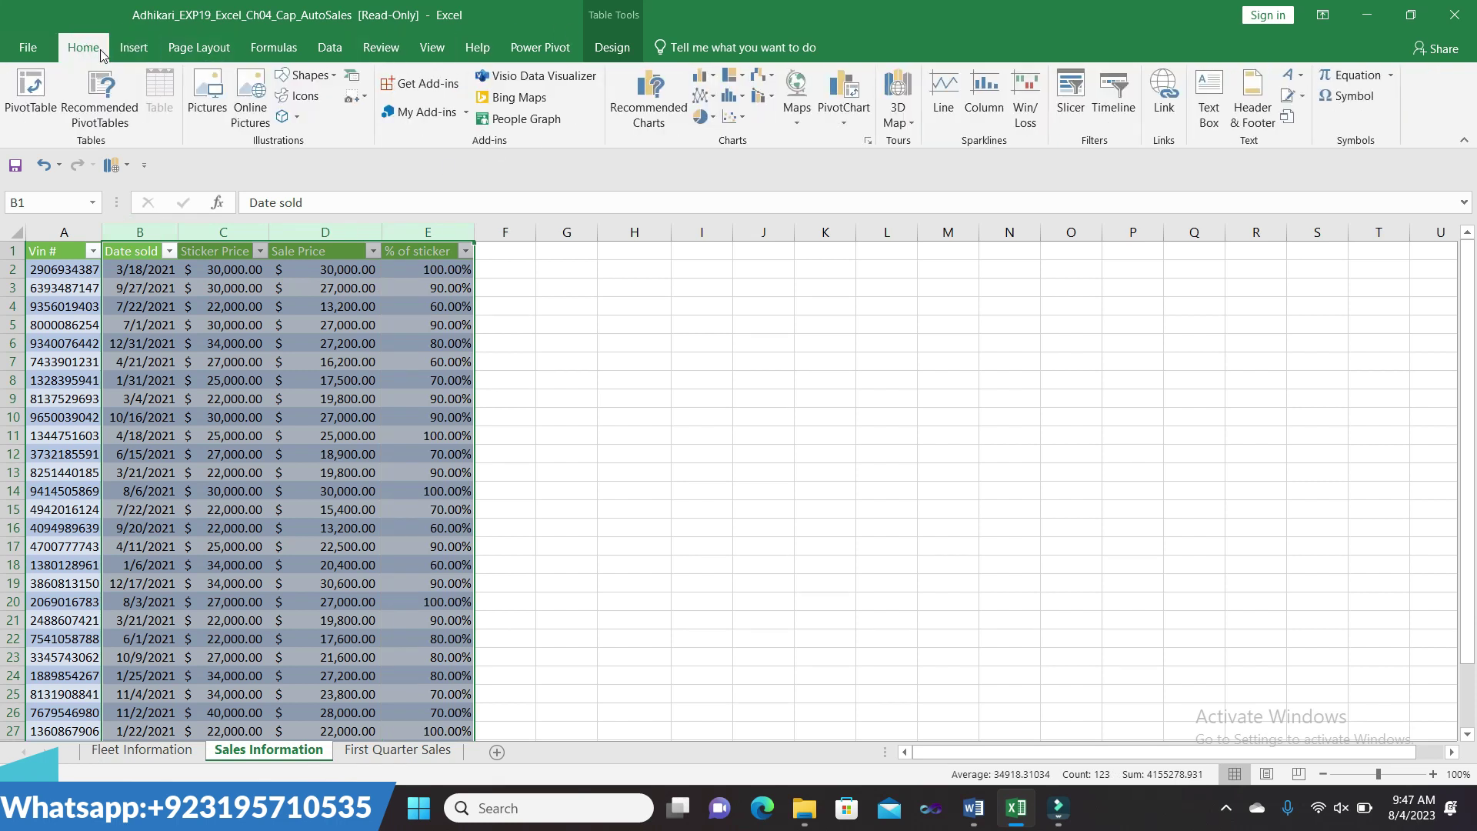
{"action": "left_click", "coordinate": [102, 54]}
{"action": "left_click", "coordinate": [1241, 115]}
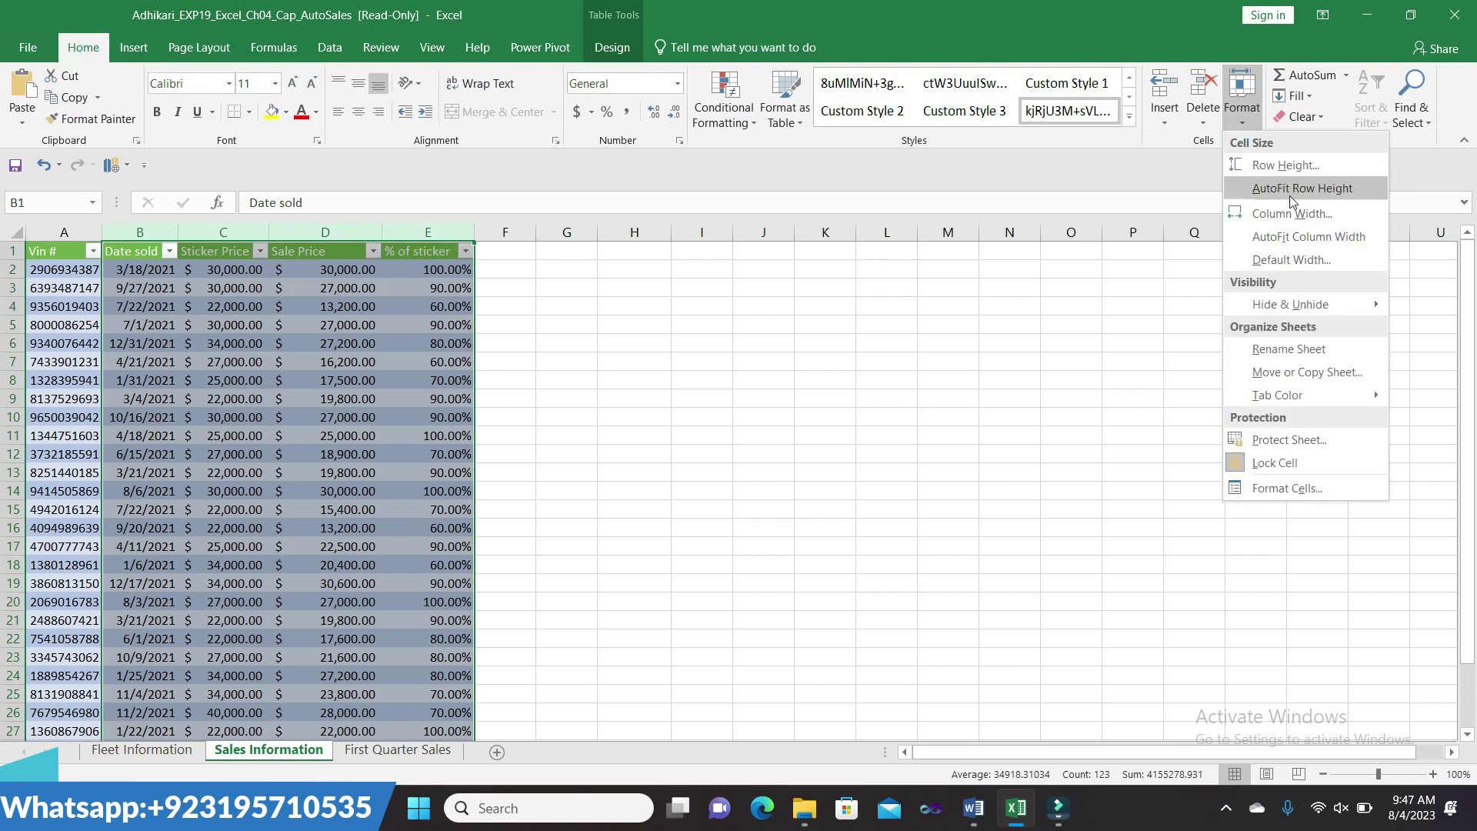
{"action": "left_click", "coordinate": [1297, 235]}
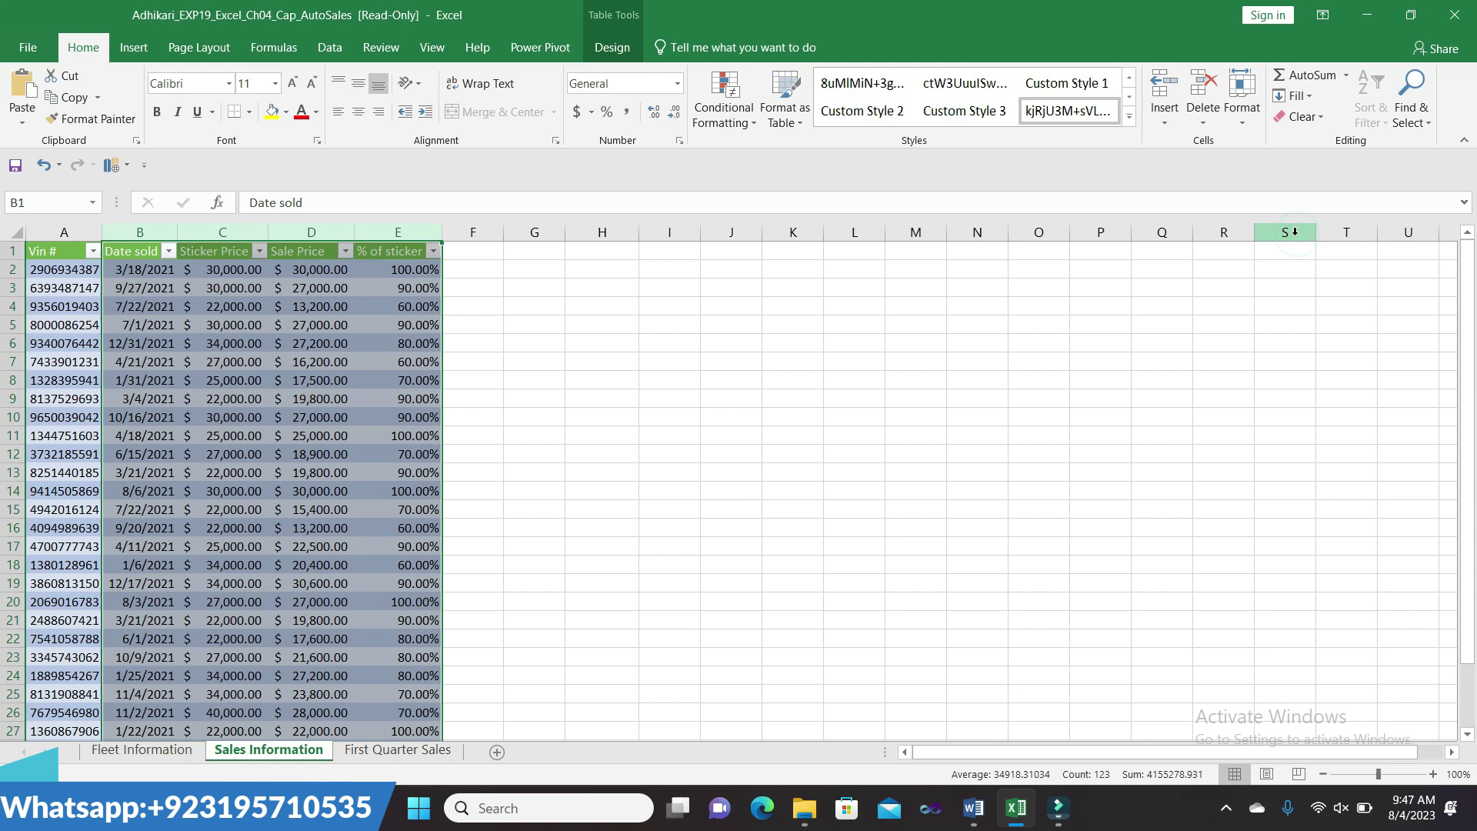
{"action": "left_click", "coordinate": [940, 412]}
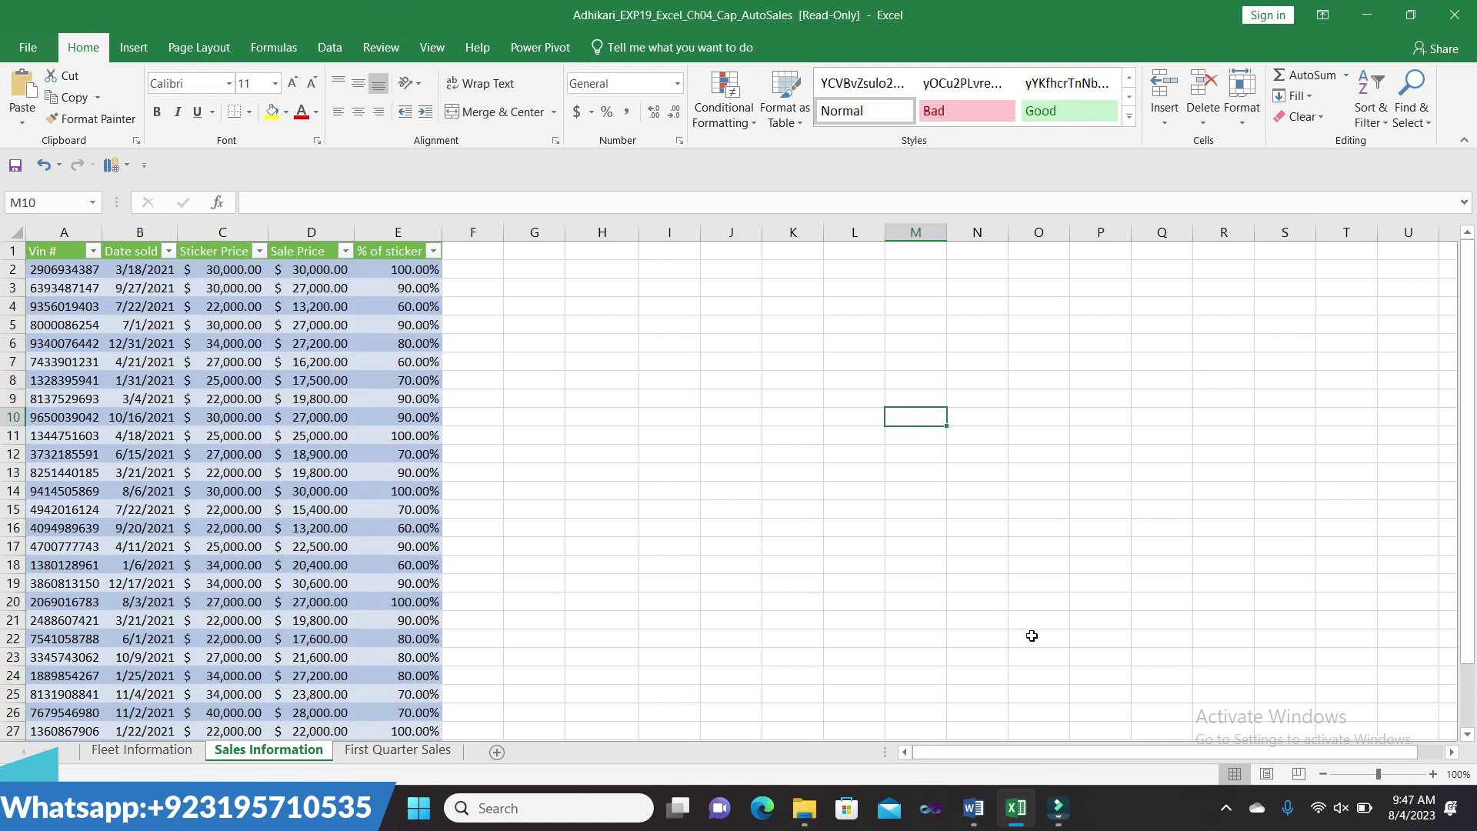
- Return to the Word instructions and move the yellow highlight from instruction 14 to instruction 15
{"action": "mouse_move", "coordinate": [973, 808]}
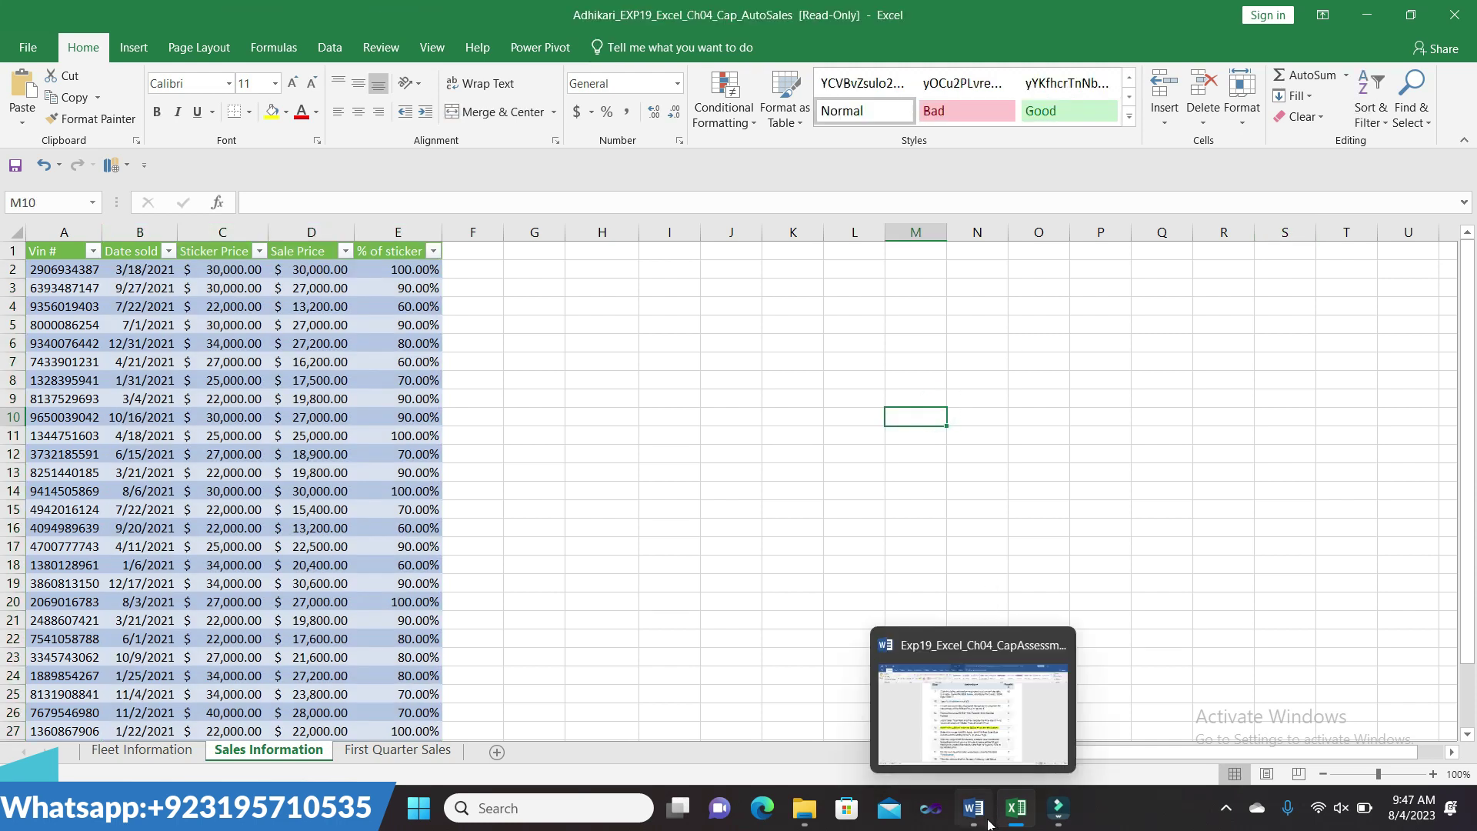
{"action": "left_click", "coordinate": [982, 745]}
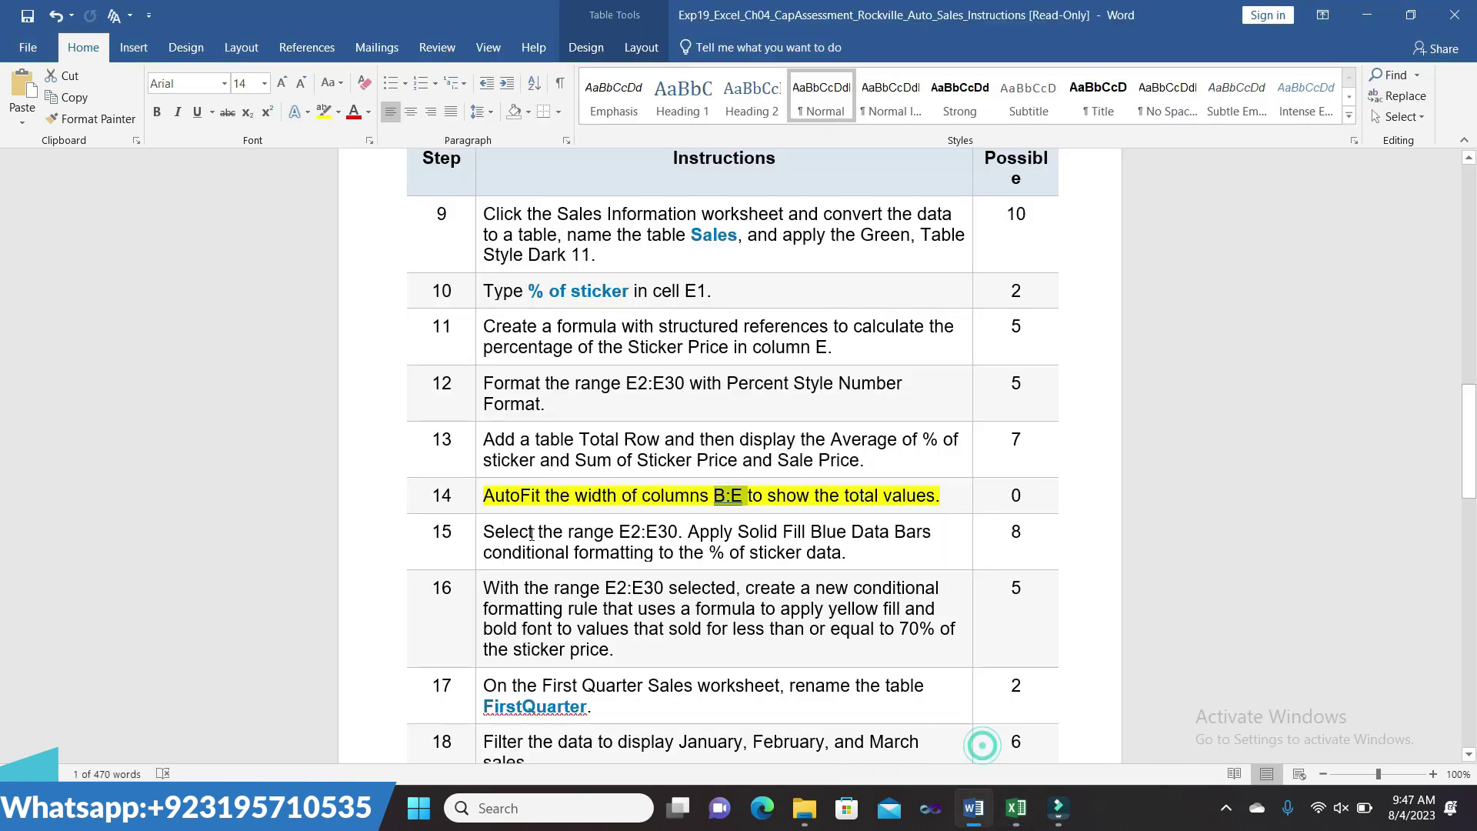
{"action": "left_click", "coordinate": [476, 498]}
{"action": "left_click", "coordinate": [551, 464]}
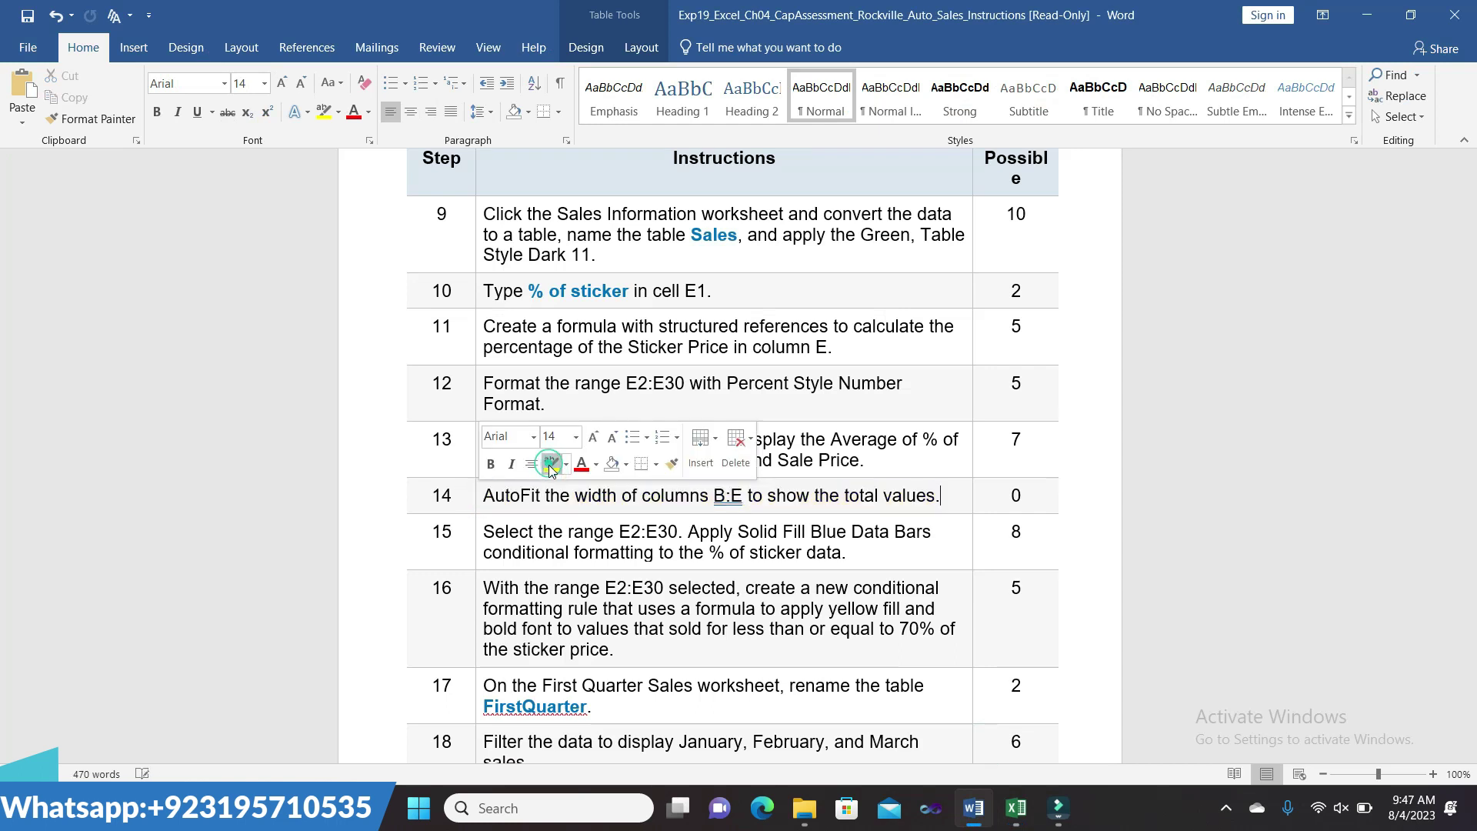
{"action": "left_click", "coordinate": [478, 531]}
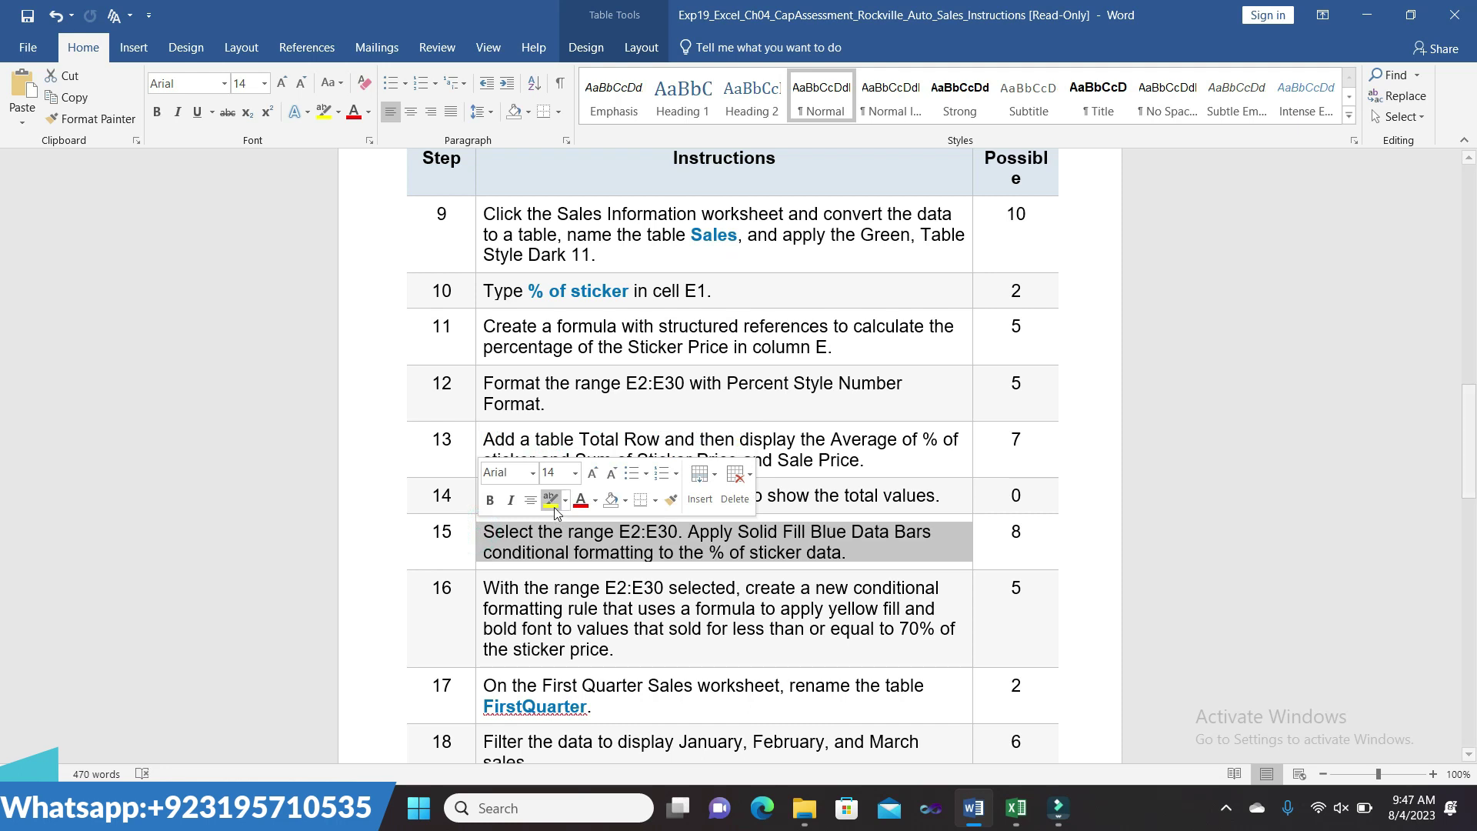
{"action": "left_click", "coordinate": [554, 507]}
- Review the remaining Word instructions through step 21 and close the instructions document
{"action": "left_click_drag", "start_coordinate": [1468, 438], "coordinate": [1468, 481]}
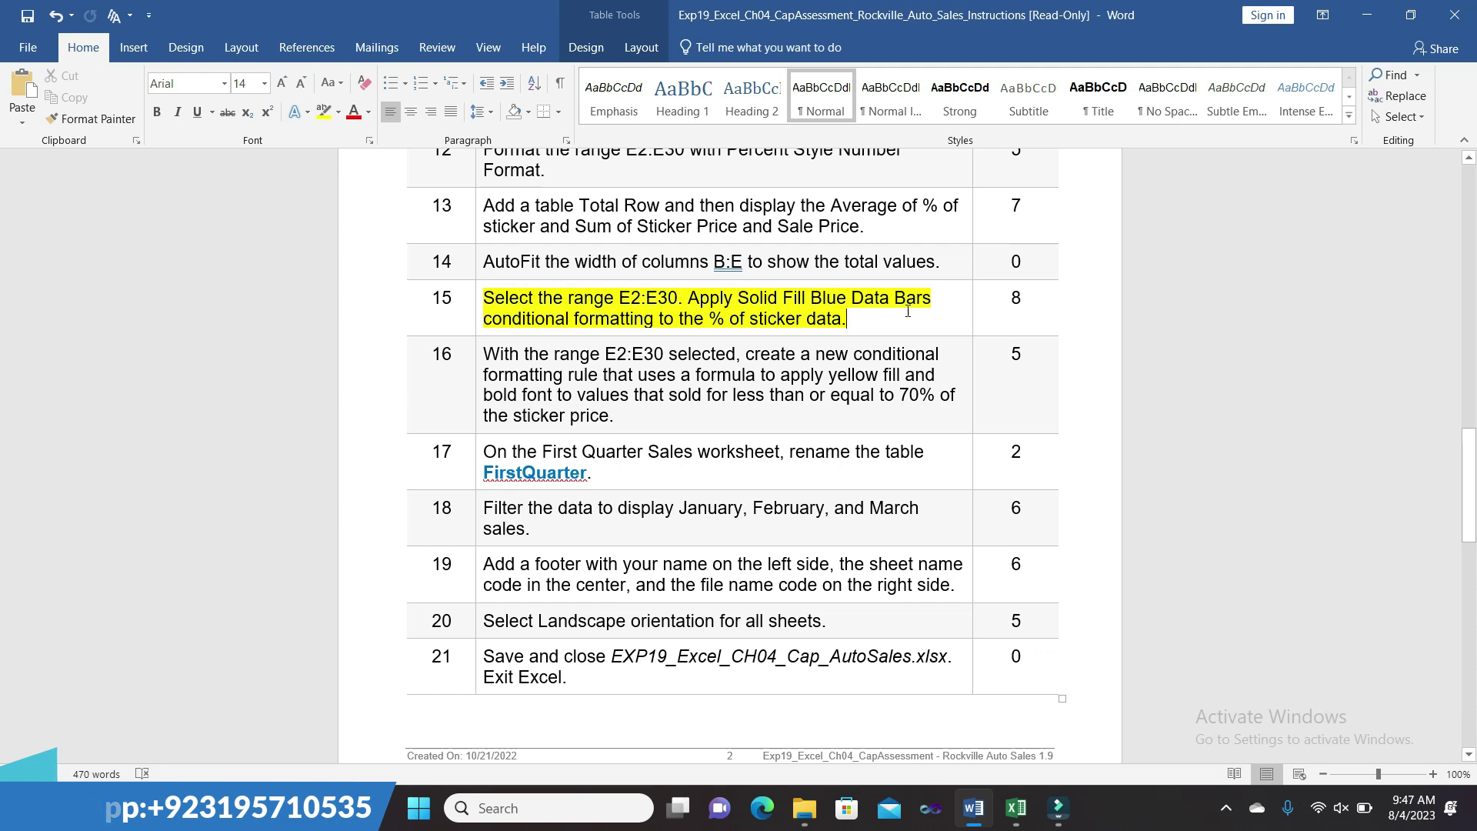
{"action": "left_click", "coordinate": [847, 325]}
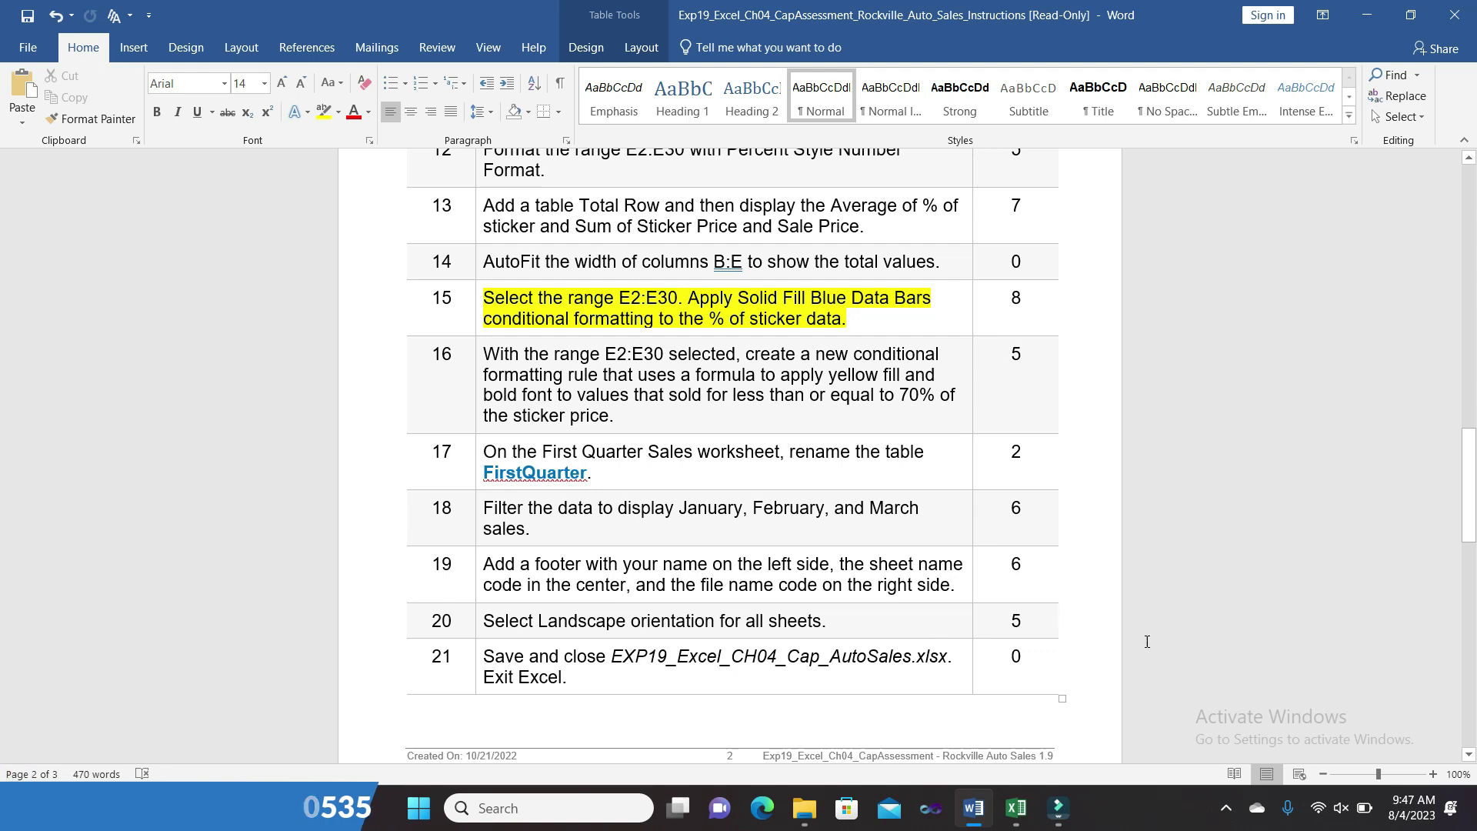
{"action": "left_click_drag", "start_coordinate": [1470, 523], "coordinate": [1293, 143]}
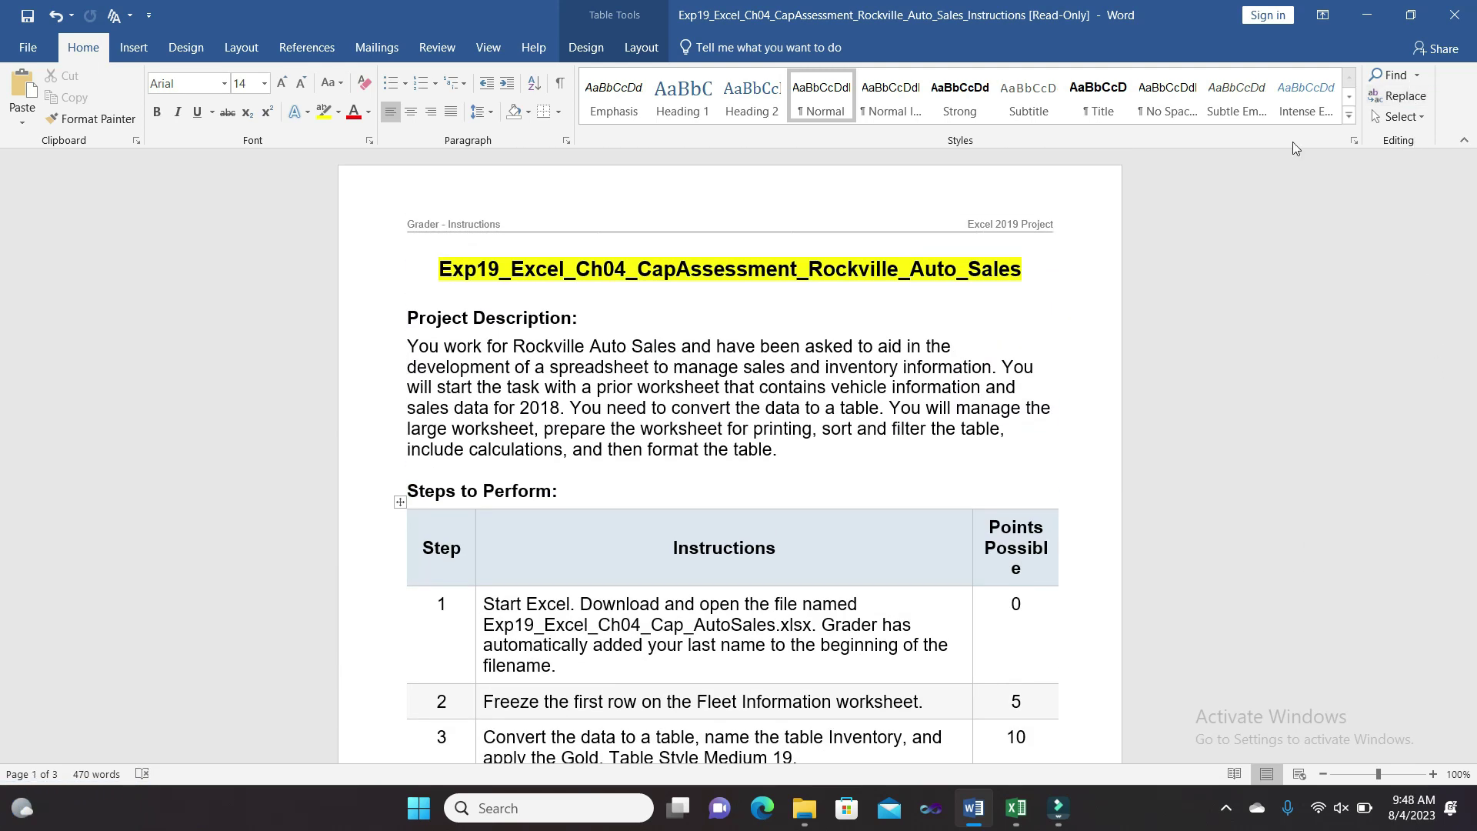
{"action": "left_click", "coordinate": [1455, 15]}
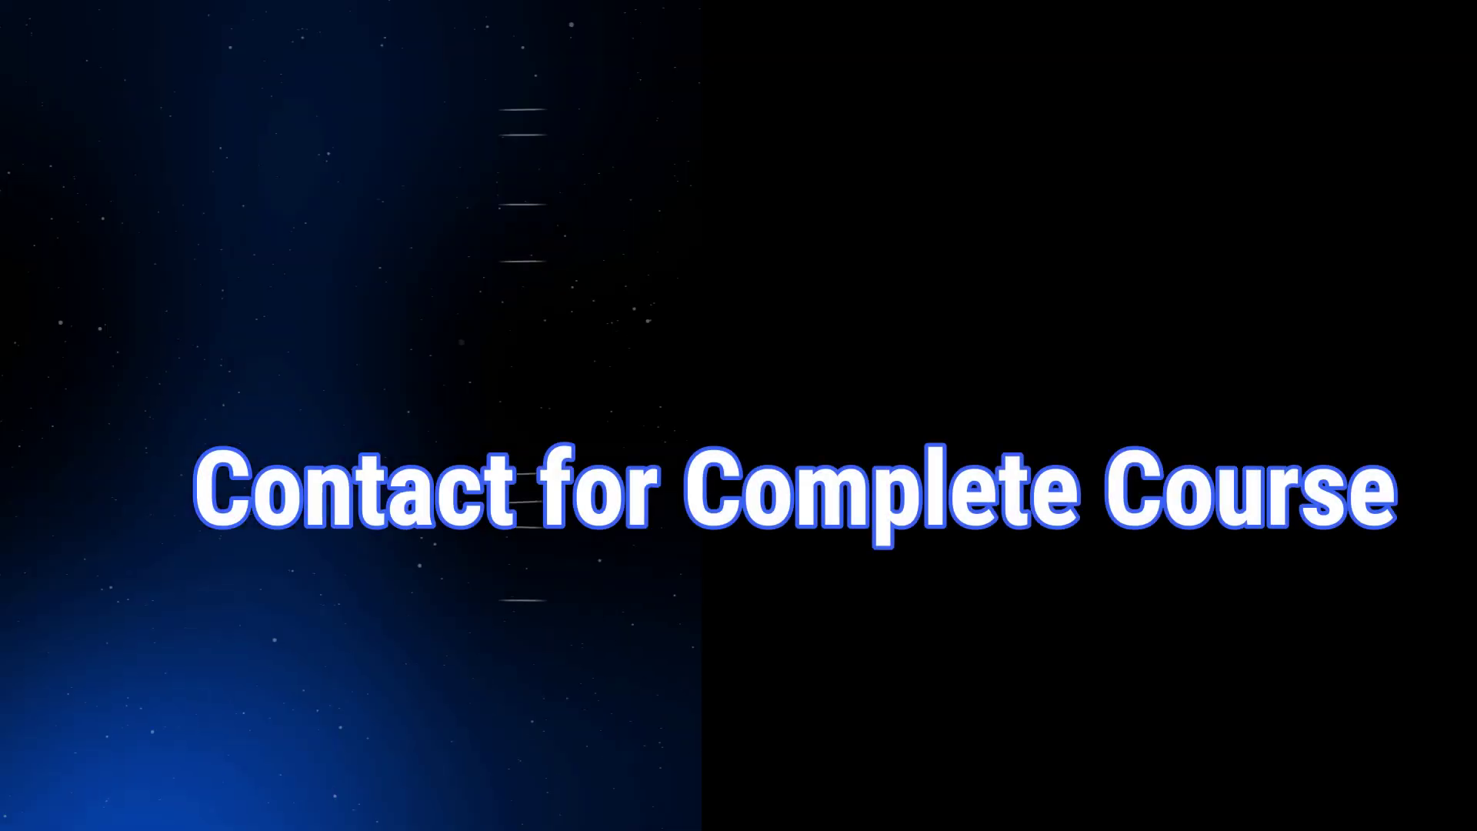